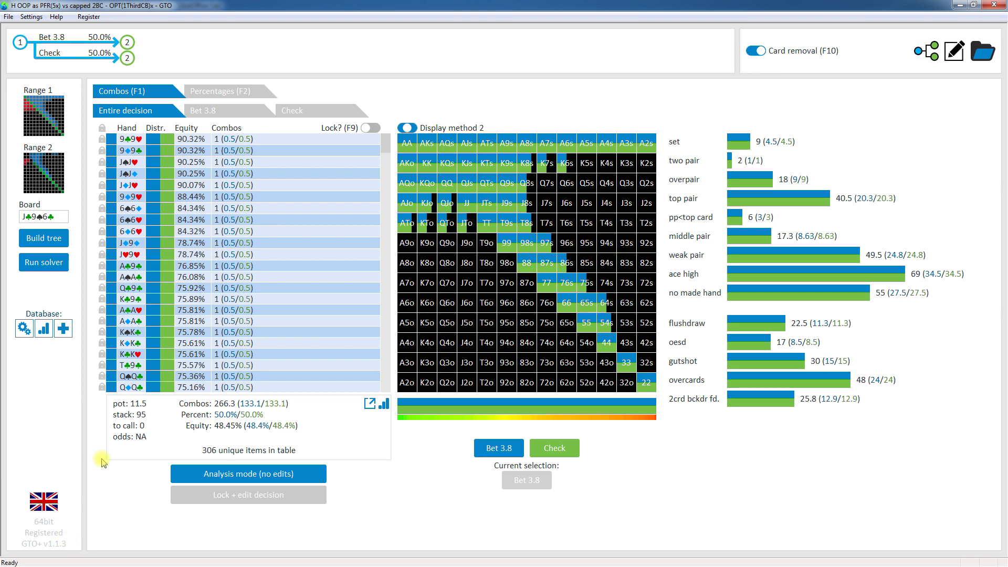
Review the full list of flop trees in the solver's database
{"action": "left_click", "coordinate": [44, 328]}
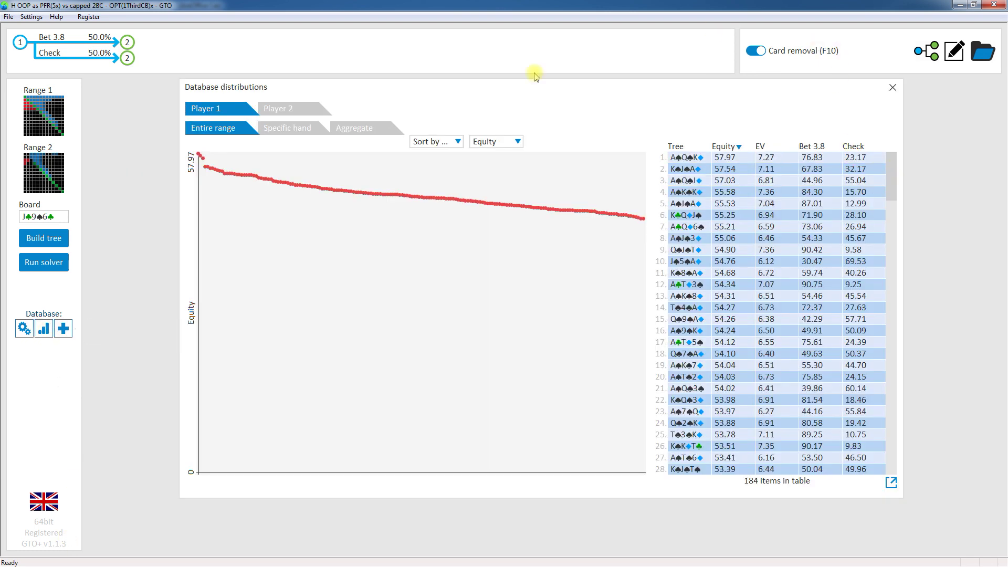
{"action": "left_click", "coordinate": [44, 263]}
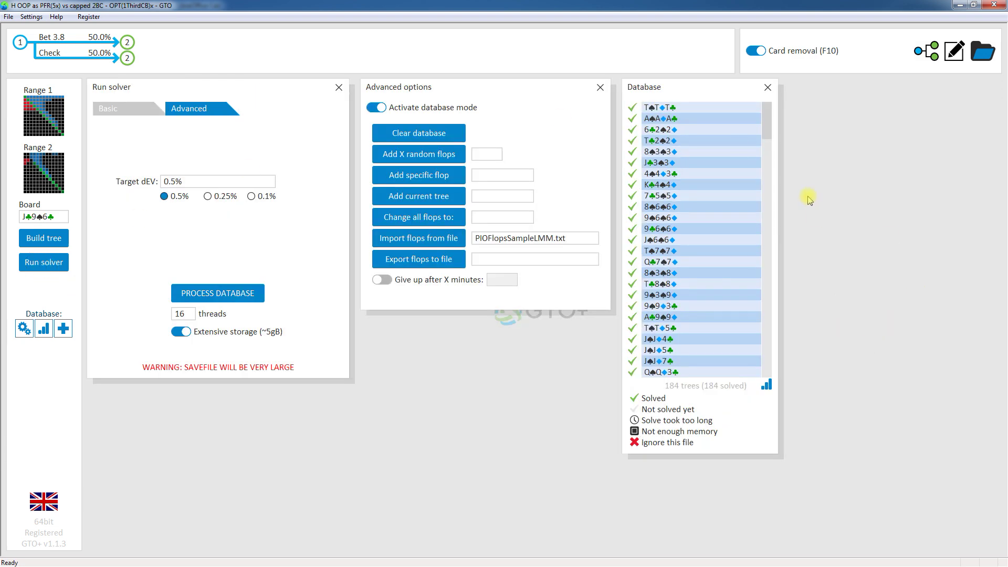
{"action": "scroll", "coordinate": [771, 198], "scroll_direction": "down", "scroll_amount": 5}
{"action": "scroll", "coordinate": [770, 197], "scroll_direction": "down", "scroll_amount": 10}
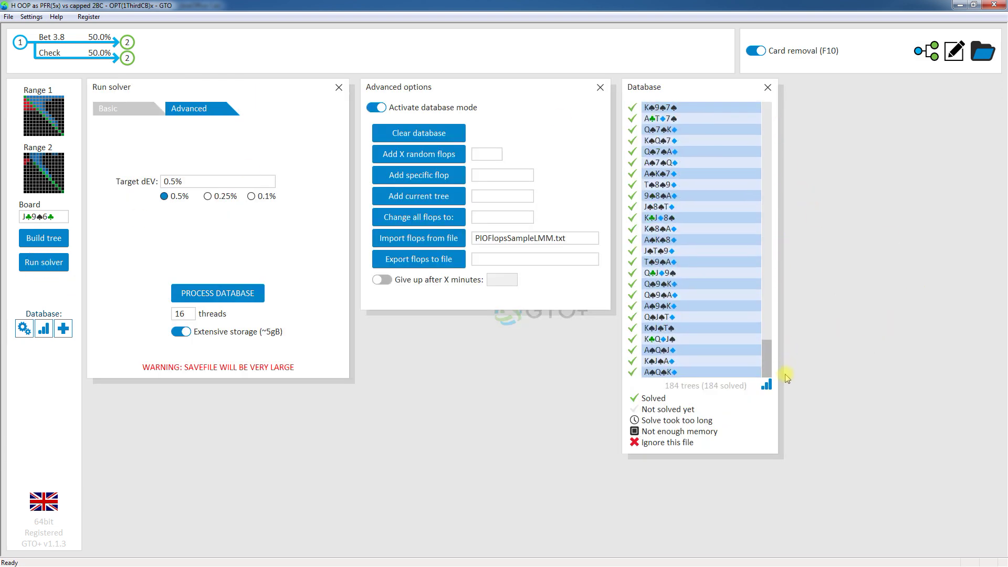
{"action": "left_click_drag", "start_coordinate": [782, 360], "coordinate": [790, 136]}
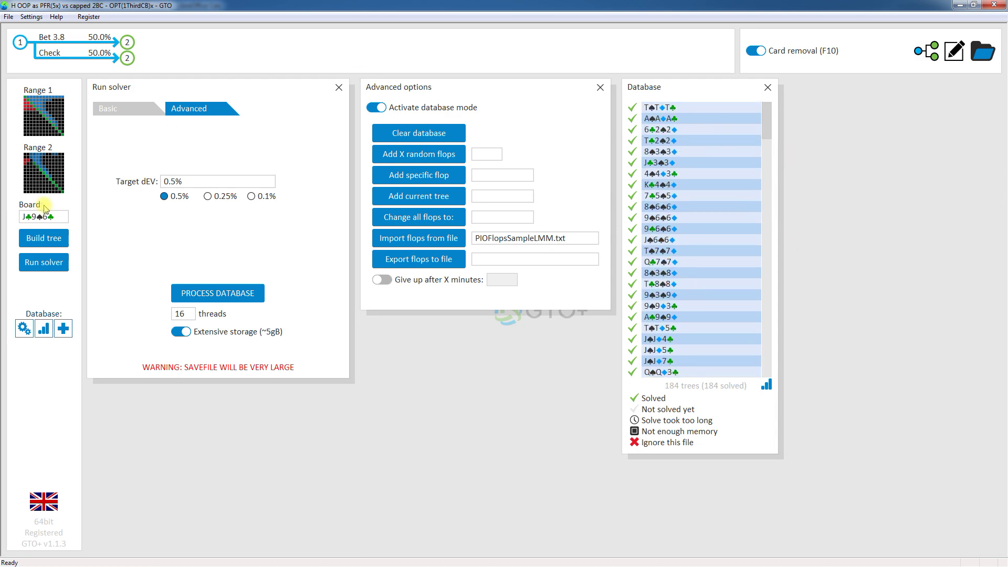
Sort Player 1's database distributions by EV, then open the table's text data and select all of it
{"action": "left_click", "coordinate": [44, 330]}
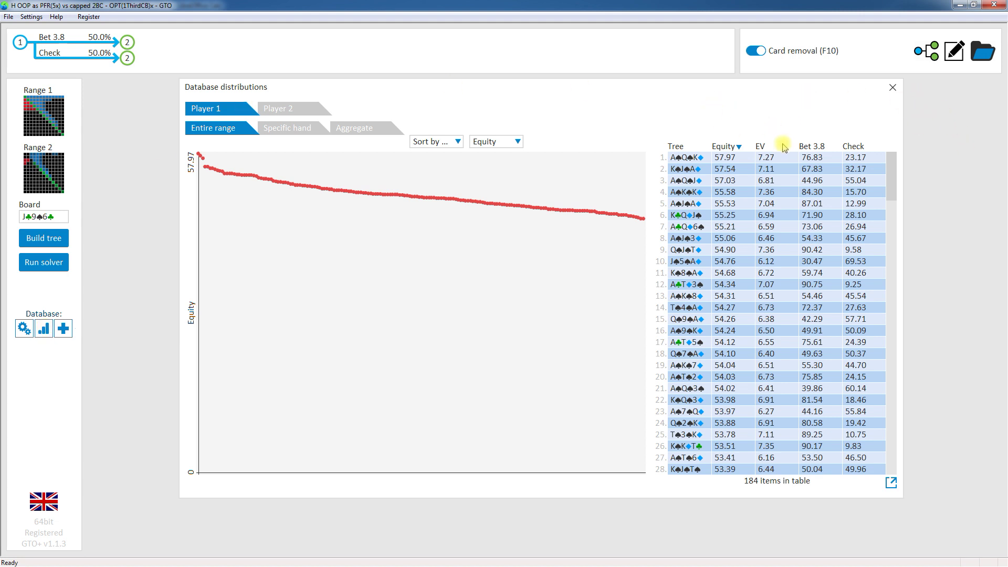
{"action": "left_click", "coordinate": [762, 146]}
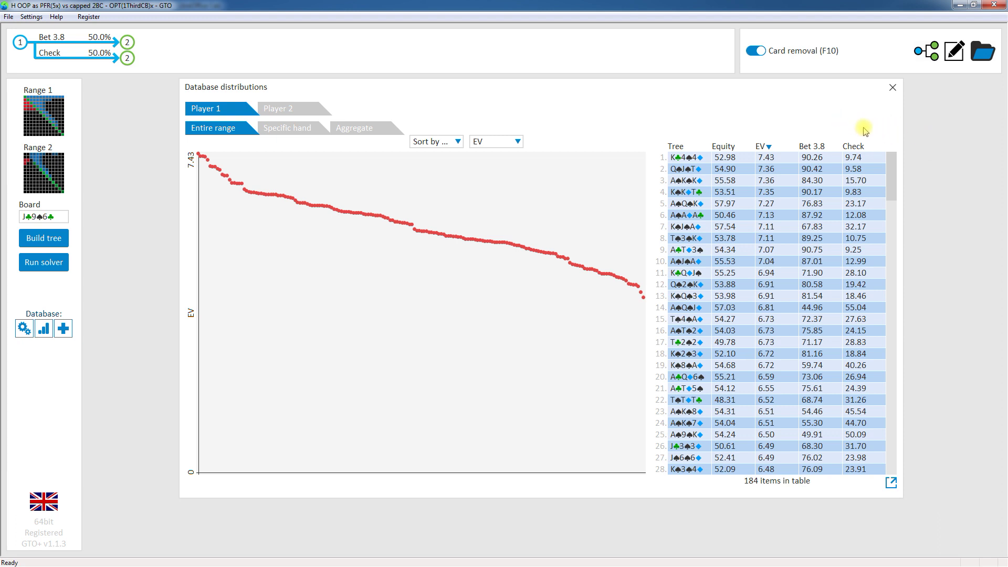
{"action": "left_click", "coordinate": [890, 482]}
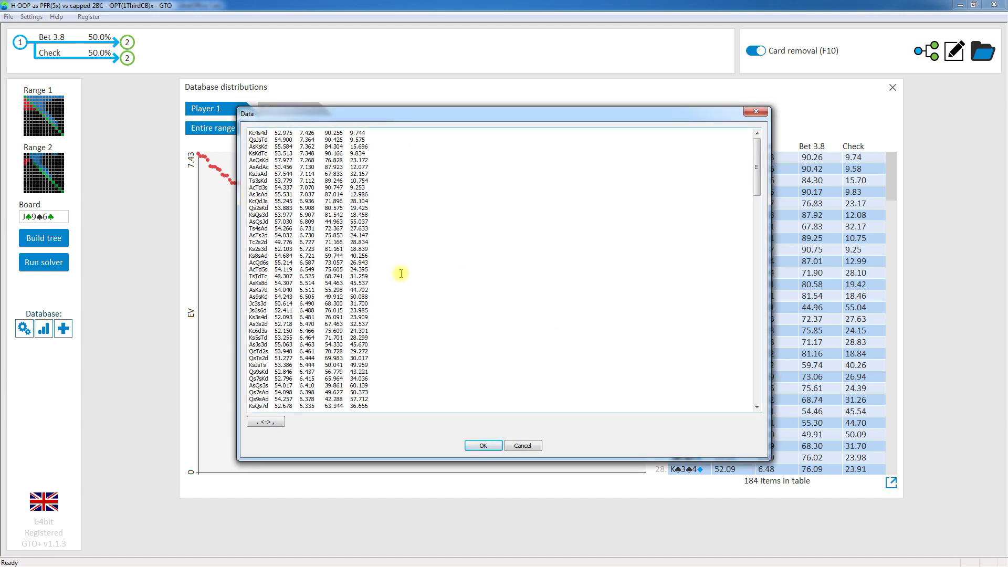
{"action": "left_click_drag", "start_coordinate": [753, 184], "coordinate": [744, 426]}
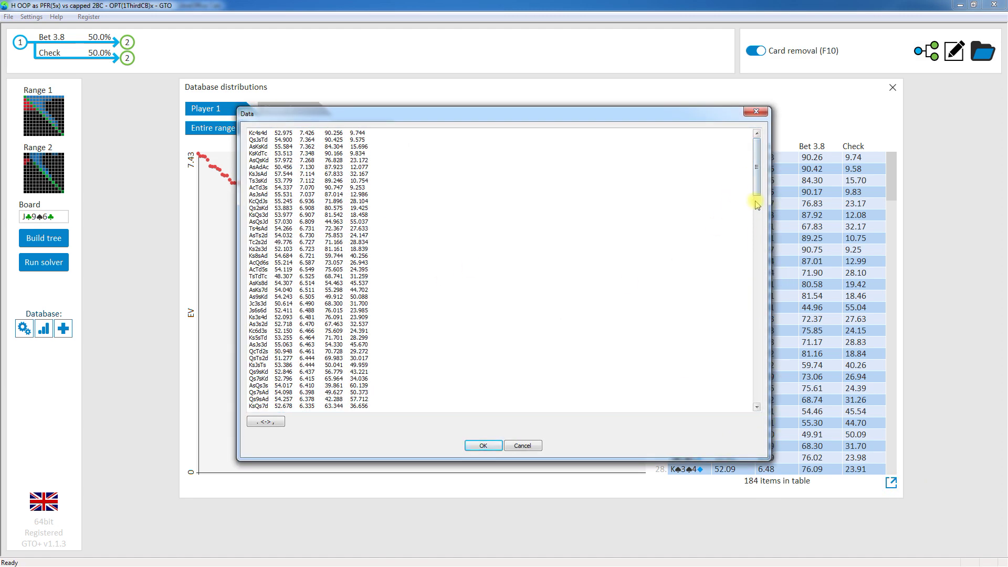
{"action": "left_click_drag", "start_coordinate": [756, 204], "coordinate": [761, 400]}
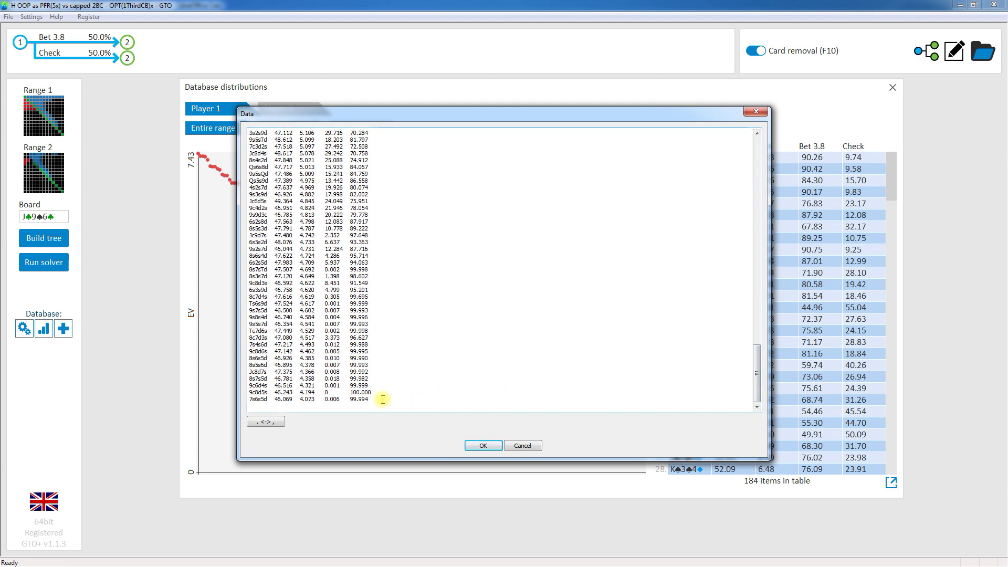
{"action": "key", "text": "ctrl+a"}
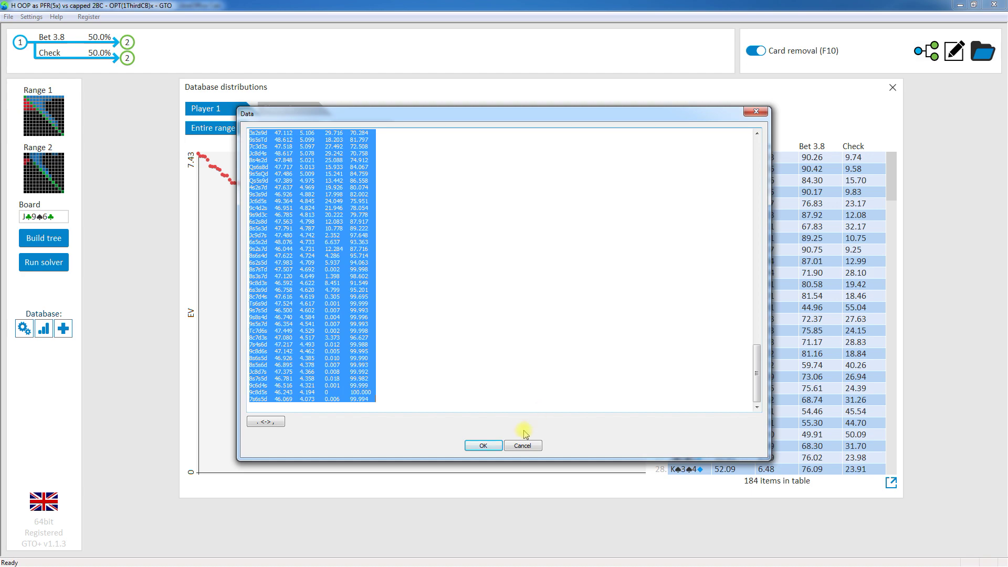
{"action": "left_click", "coordinate": [477, 446]}
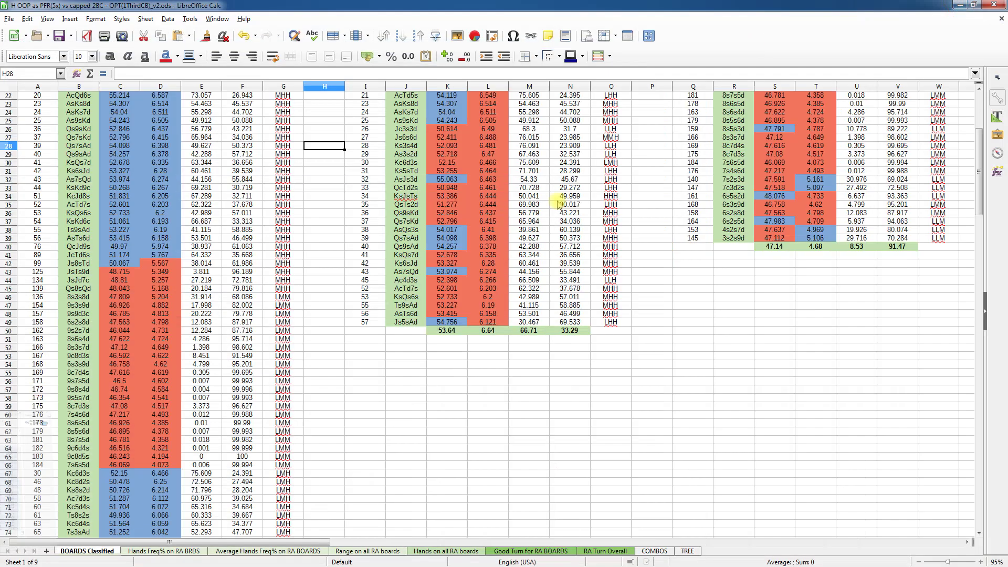
Switch to the LibreOffice Calc workbook and sort the board rows A2:G185 in ascending order of the column A rank
{"action": "left_click", "coordinate": [960, 4]}
{"action": "left_click", "coordinate": [330, 457]}
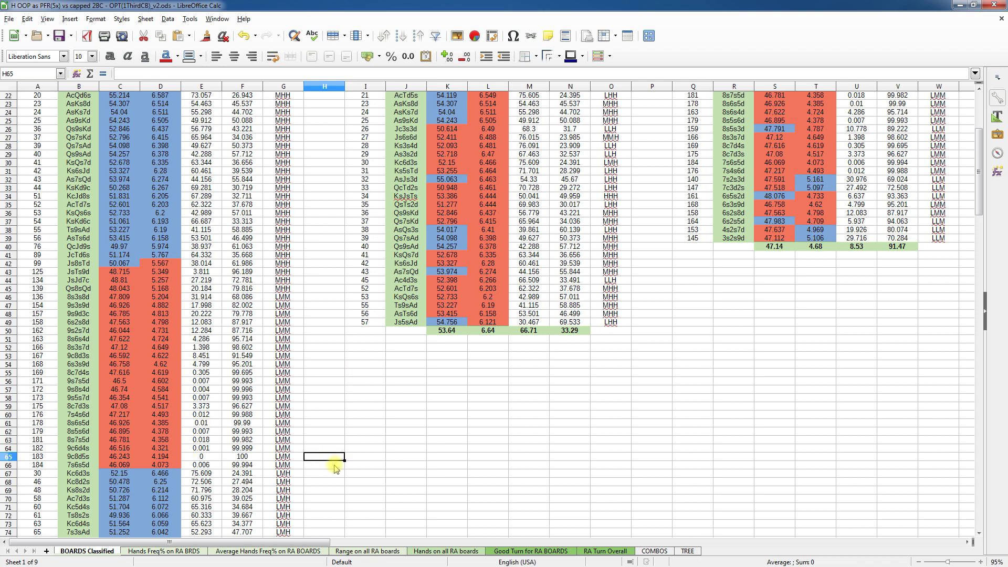
{"action": "scroll", "coordinate": [335, 467], "scroll_direction": "up", "scroll_amount": 7}
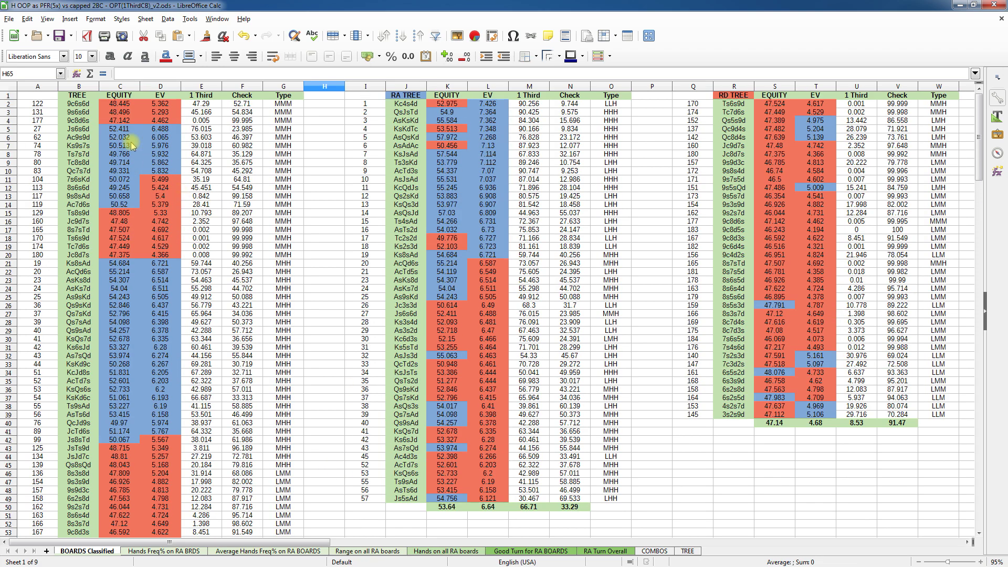
{"action": "left_click", "coordinate": [37, 104]}
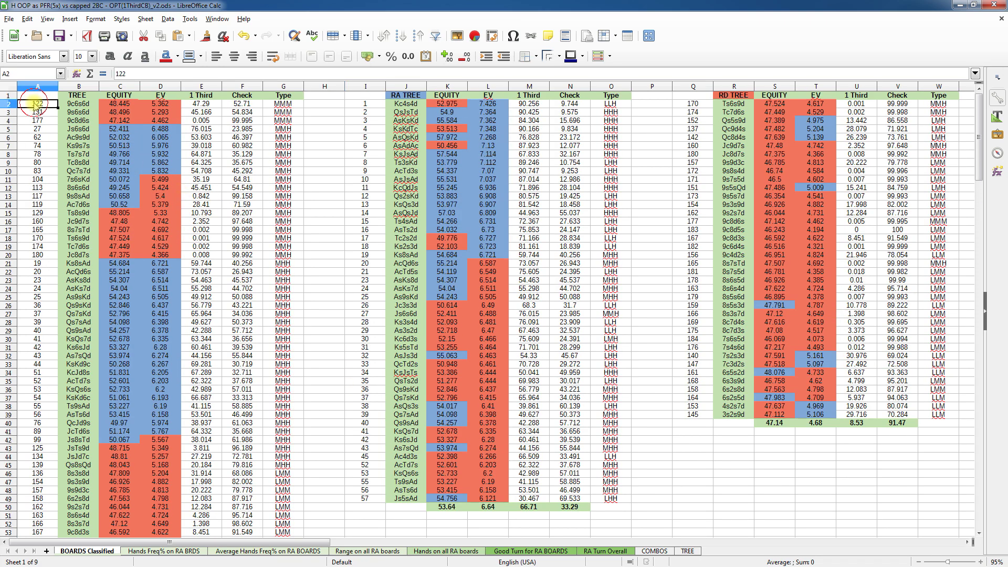
{"action": "scroll", "coordinate": [218, 164], "scroll_direction": "down", "scroll_amount": 10}
{"action": "scroll", "coordinate": [218, 164], "scroll_direction": "down", "scroll_amount": 20}
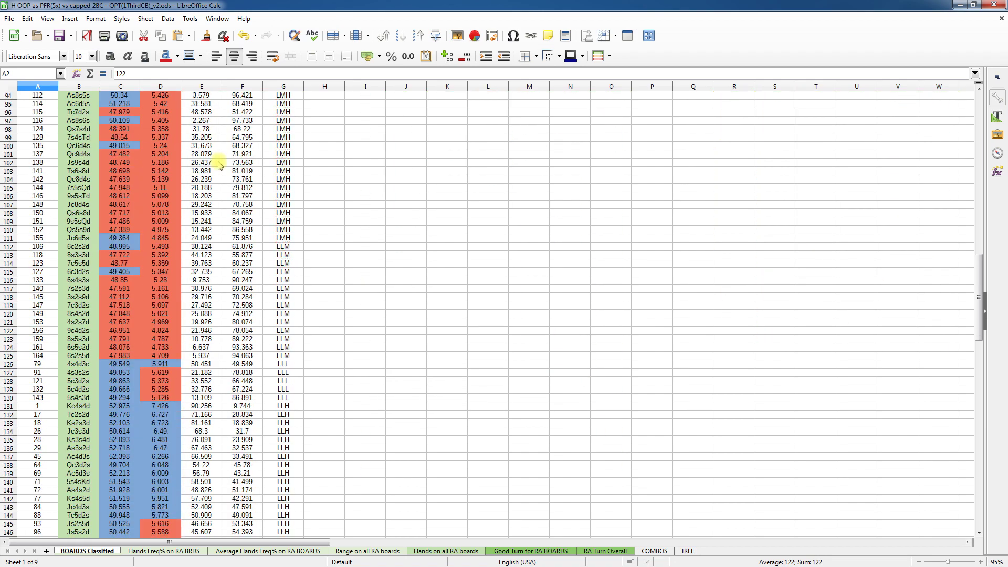
{"action": "scroll", "coordinate": [218, 164], "scroll_direction": "down", "scroll_amount": 10}
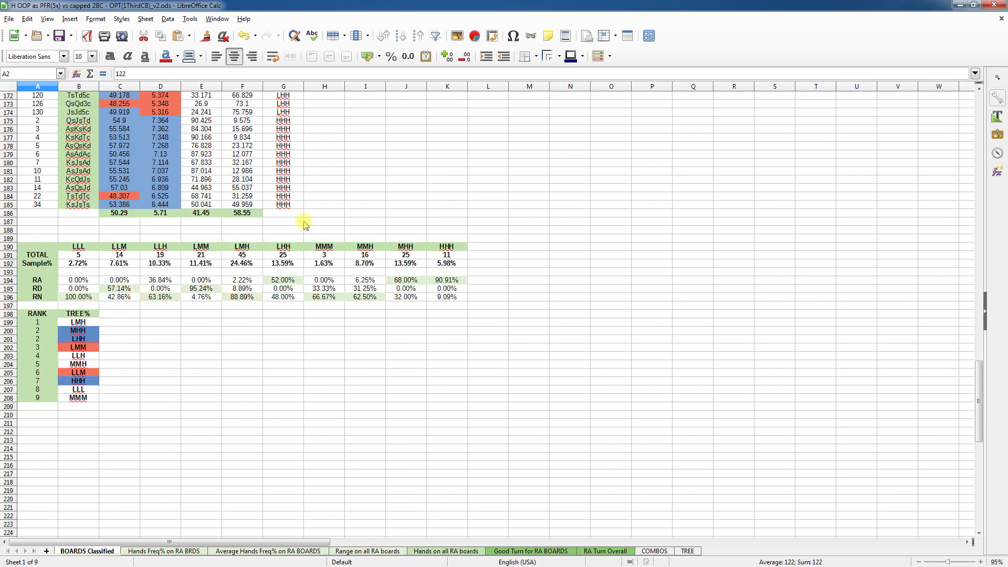
{"action": "left_click", "coordinate": [272, 205], "text": "shift"}
{"action": "scroll", "coordinate": [272, 205], "scroll_direction": "up", "scroll_amount": 20}
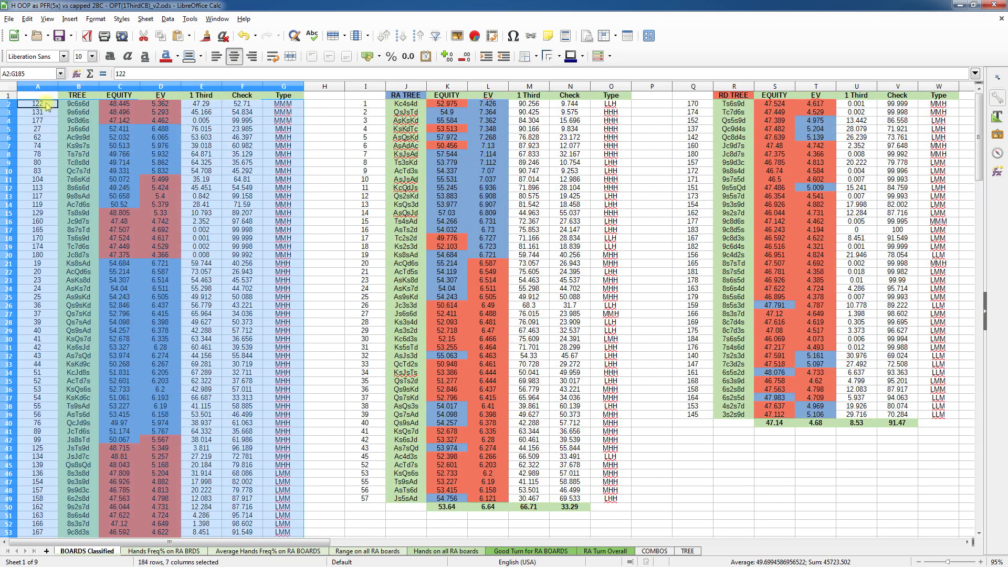
{"action": "left_click", "coordinate": [400, 37]}
{"action": "left_click", "coordinate": [333, 145]}
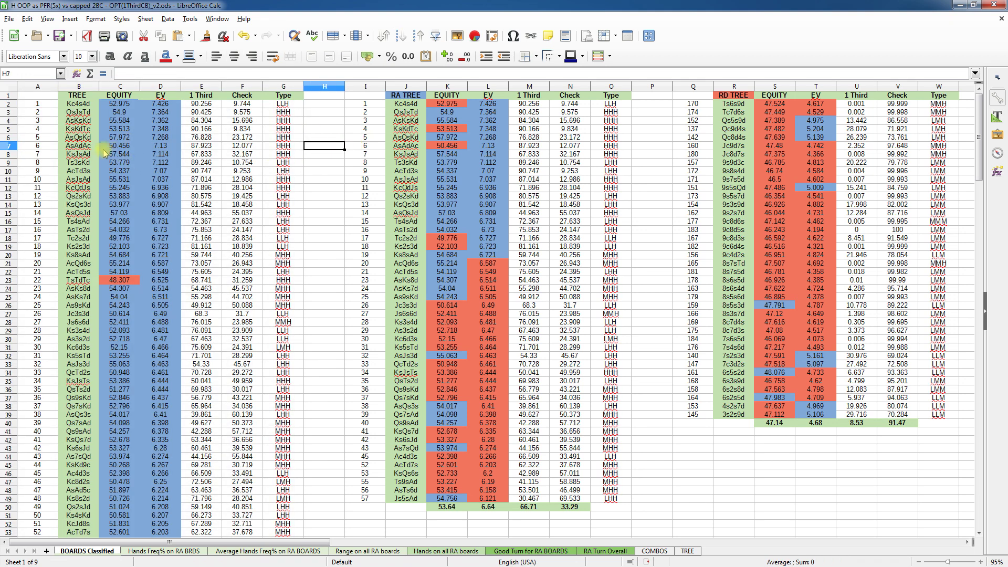
Switch back to GTO+ and load the A♠Q♠J♦ tree from the EV-sorted database table
{"action": "left_click", "coordinate": [47, 105]}
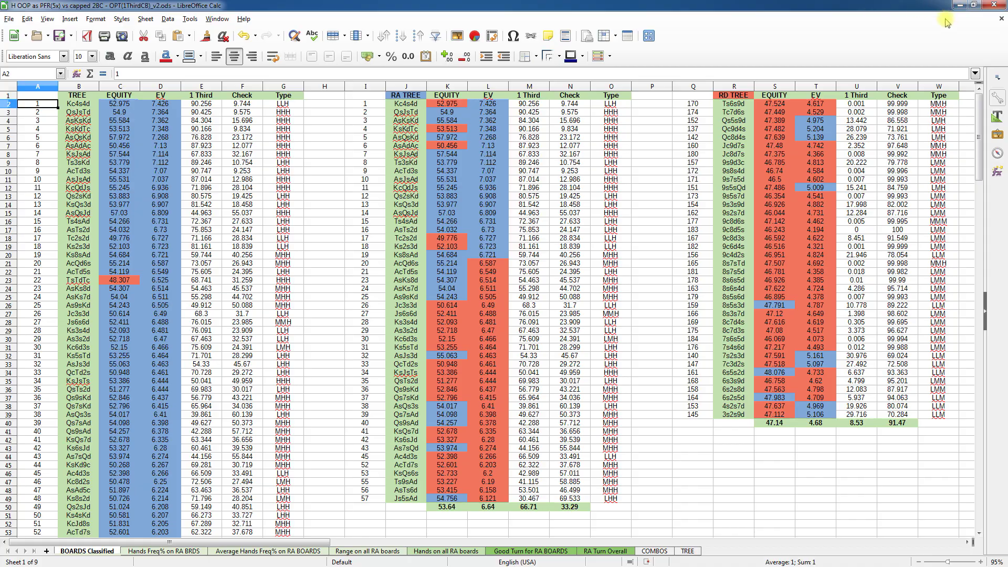
{"action": "left_click", "coordinate": [959, 5]}
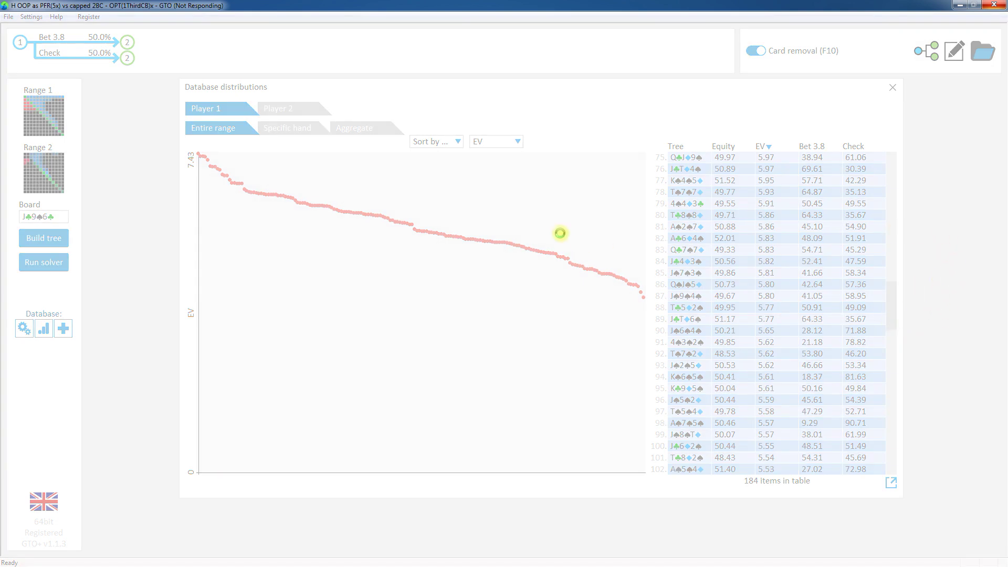
{"action": "left_click", "coordinate": [488, 273]}
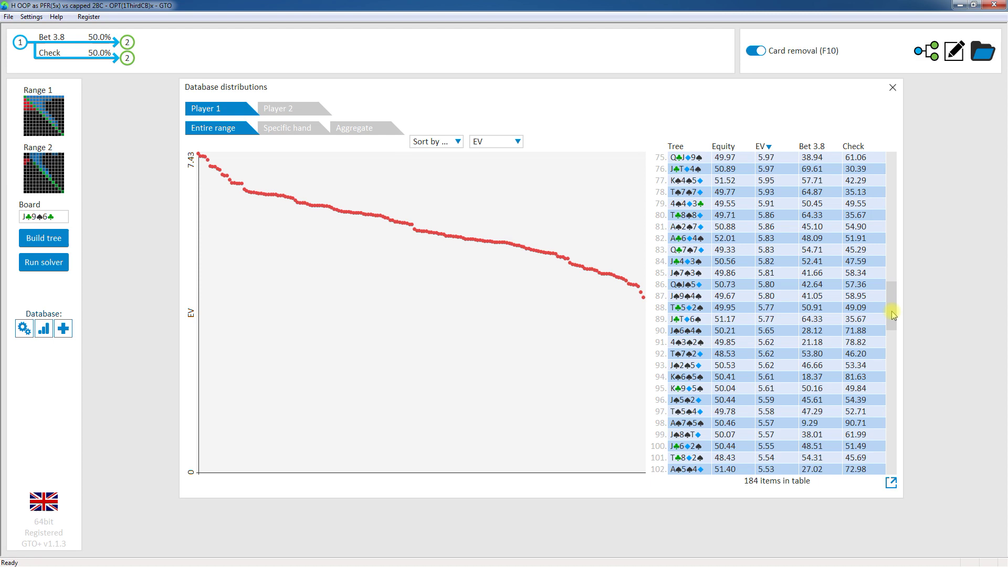
{"action": "left_click_drag", "start_coordinate": [894, 314], "coordinate": [884, 162]}
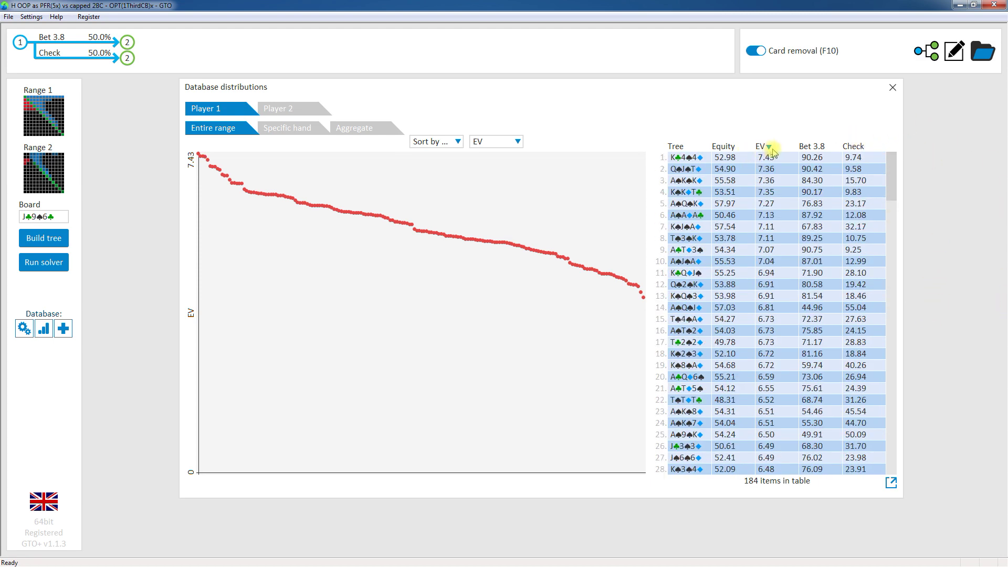
{"action": "double_click", "coordinate": [679, 308]}
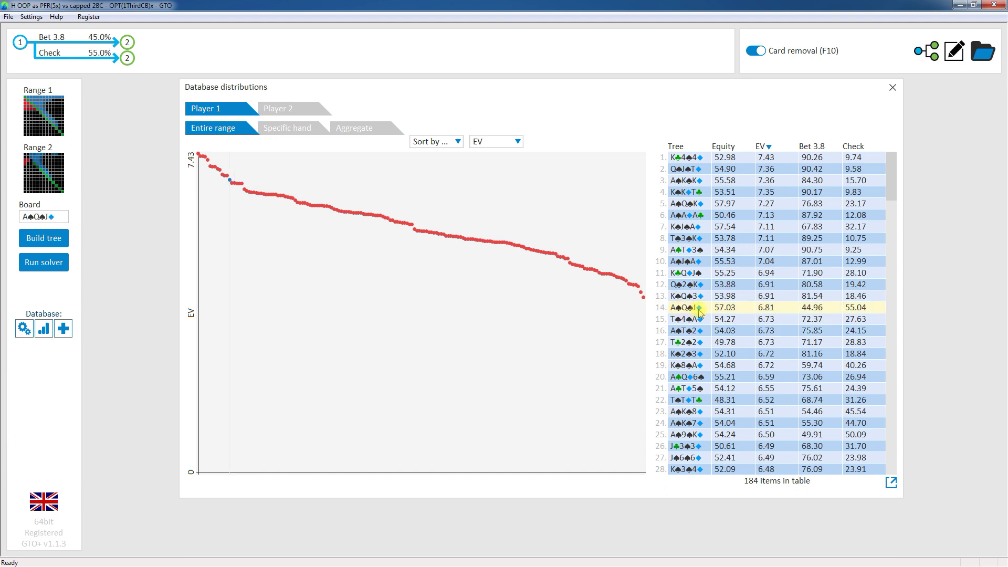
Return to the LibreOffice Calc workbook and locate the rank of the AsQsJd board in column A
{"action": "left_click", "coordinate": [960, 5]}
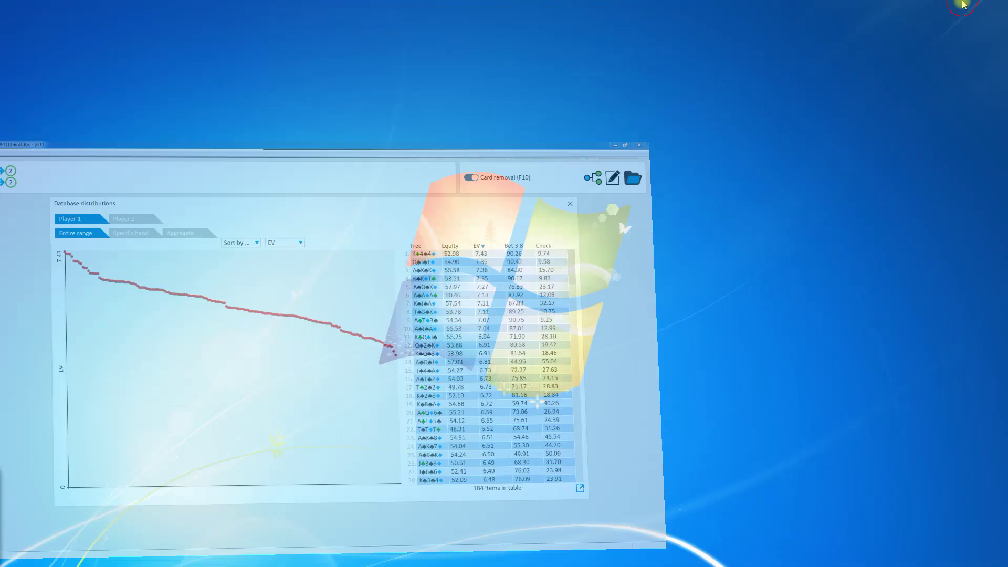
{"action": "left_click", "coordinate": [1, 517]}
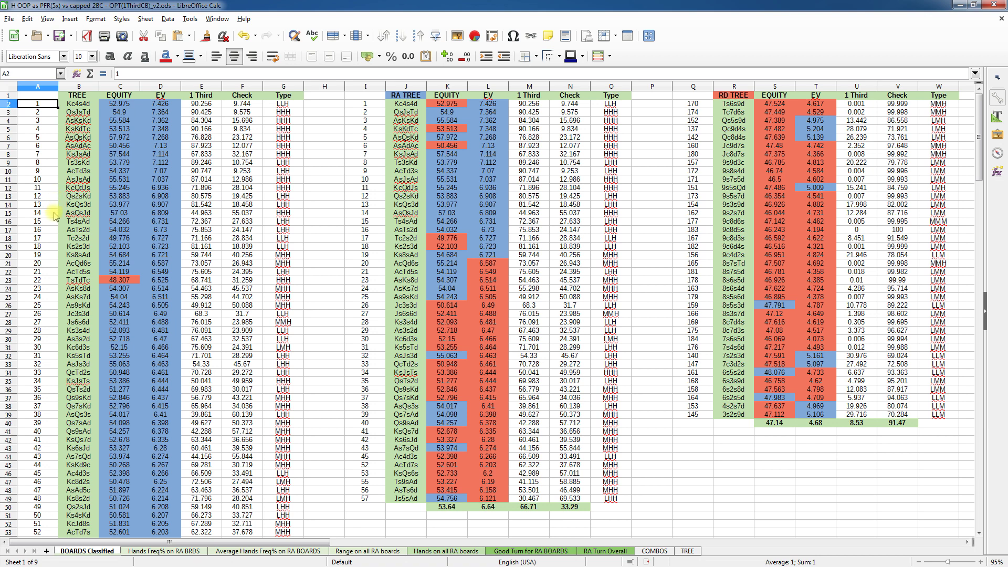
{"action": "left_click", "coordinate": [49, 213]}
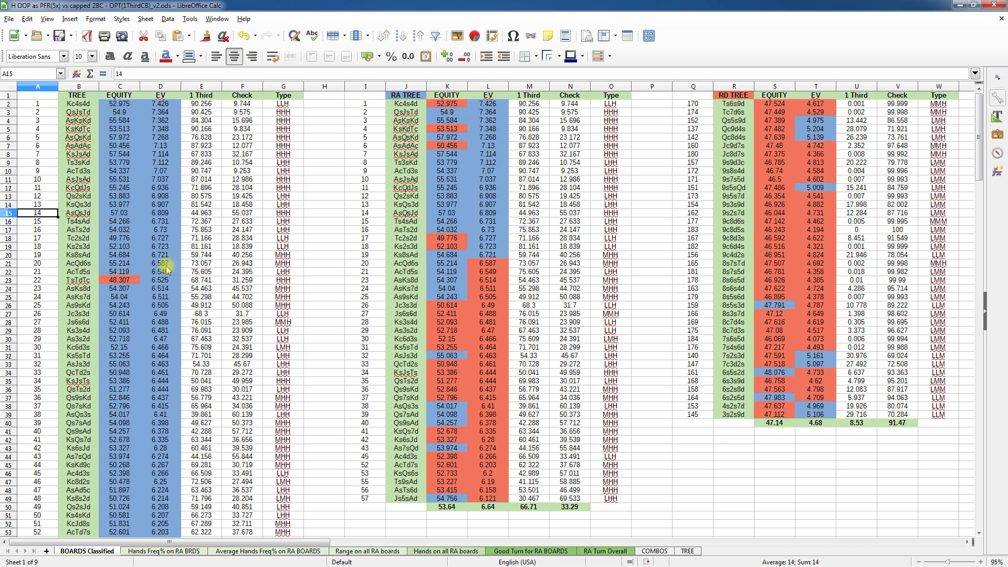
Examine the column A ranks of the highest-EV boards, from row 2 down to row 17
{"action": "left_click", "coordinate": [41, 105]}
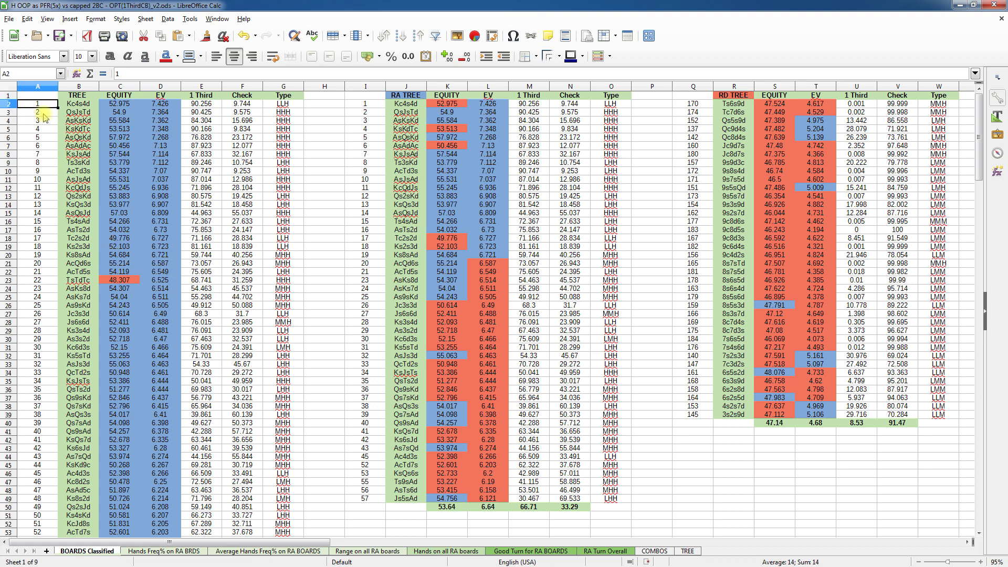
{"action": "key", "text": "Down"}
{"action": "key", "text": "Down"}
{"action": "key", "text": "Down"}
{"action": "key", "text": "Down"}
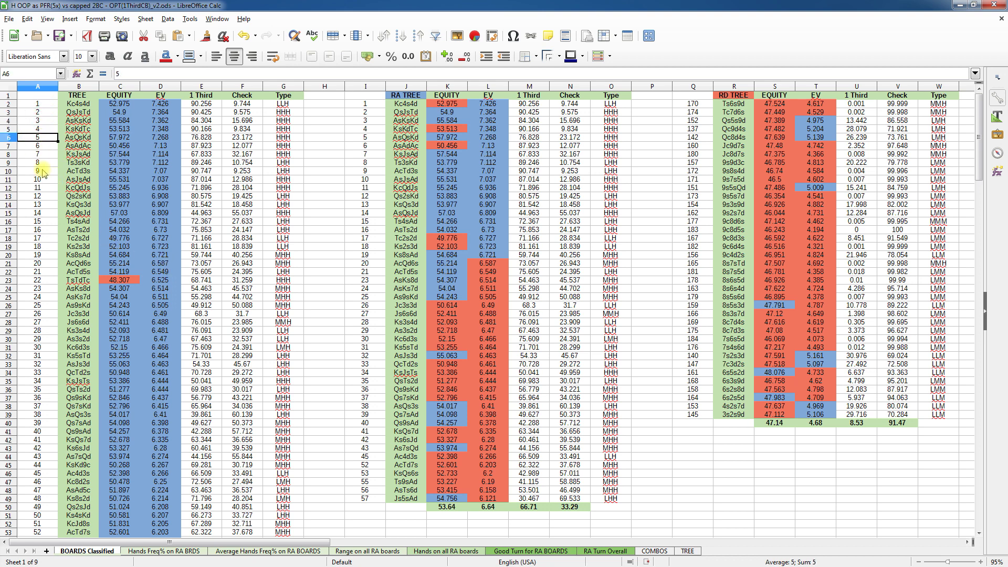
{"action": "left_click", "coordinate": [41, 228]}
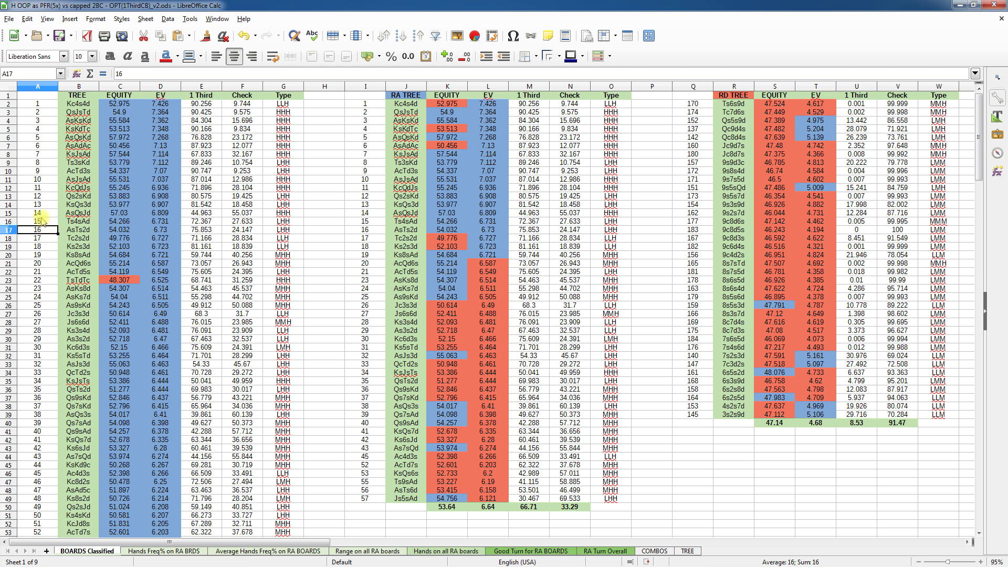
{"action": "left_click", "coordinate": [52, 105]}
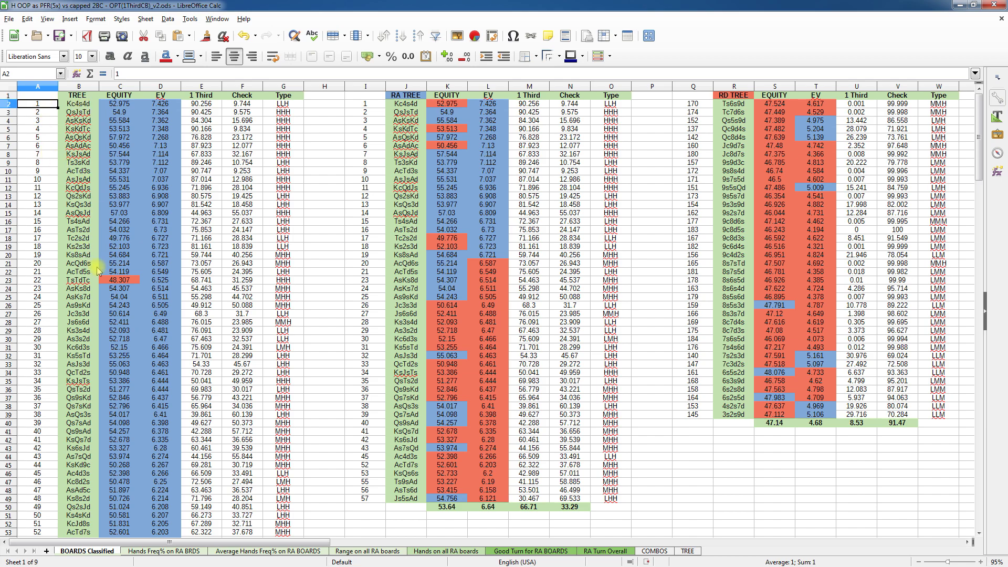
Locate the Ts9sAd board in row 56 and check its rank in column A
{"action": "scroll", "coordinate": [97, 271], "scroll_direction": "down", "scroll_amount": 9}
{"action": "left_click", "coordinate": [78, 330]}
{"action": "scroll", "coordinate": [128, 333], "scroll_direction": "right", "scroll_amount": 3}
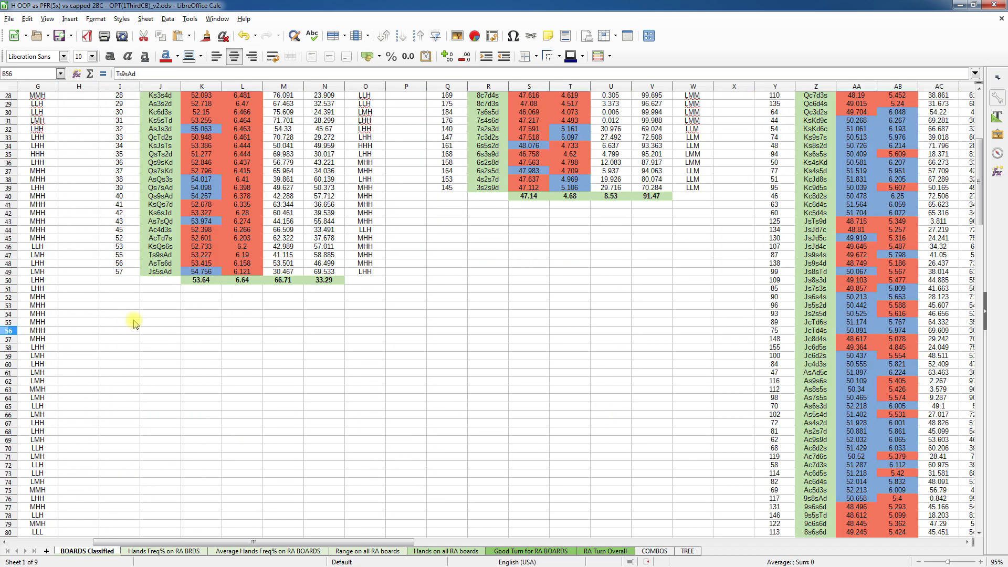
{"action": "scroll", "coordinate": [134, 322], "scroll_direction": "left", "scroll_amount": 3}
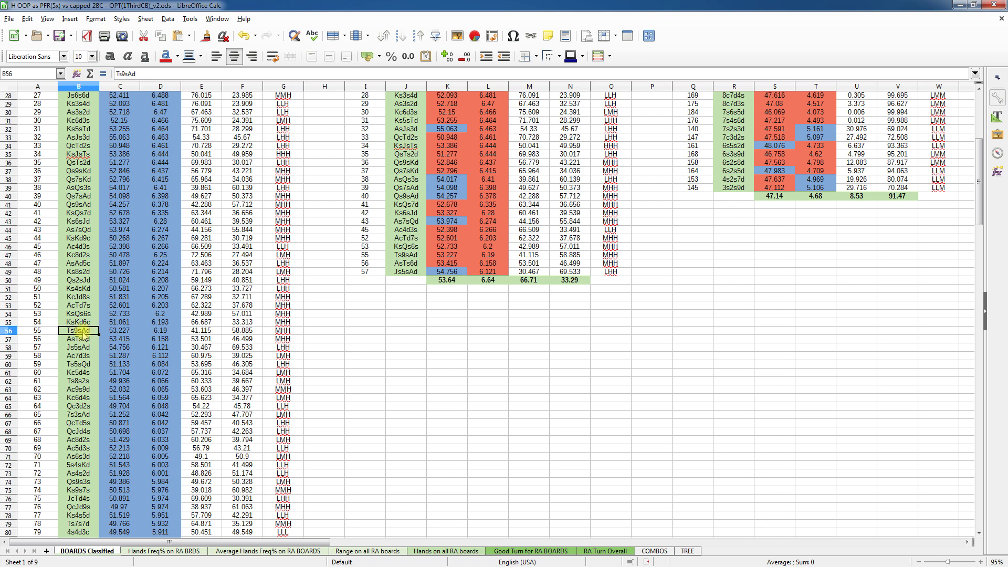
{"action": "left_click", "coordinate": [45, 331]}
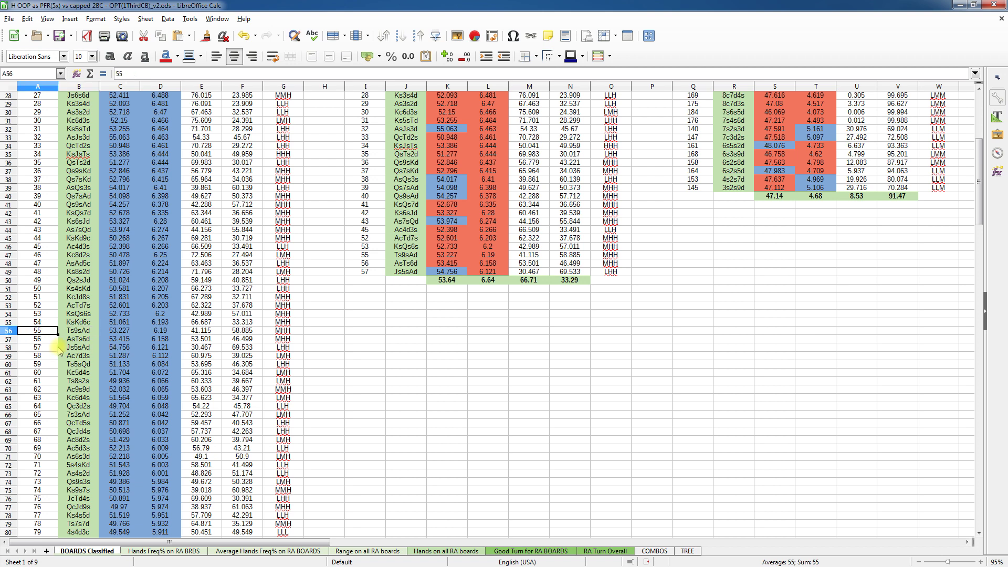
Select the Type classification in cell G2 for the first-ranked Kc4s4d board
{"action": "scroll", "coordinate": [72, 346], "scroll_direction": "down", "scroll_amount": 1}
{"action": "scroll", "coordinate": [73, 347], "scroll_direction": "up", "scroll_amount": 10}
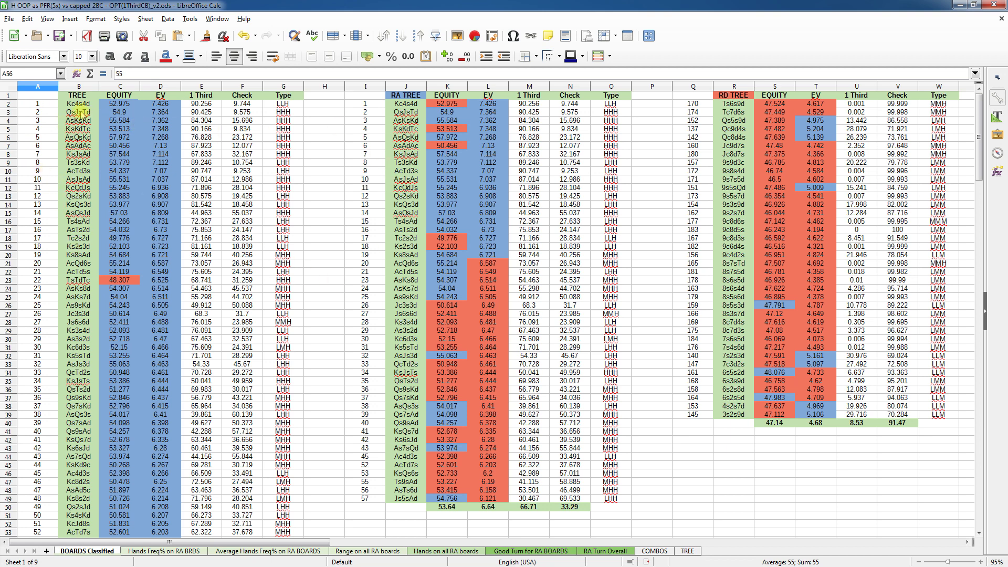
{"action": "left_click", "coordinate": [295, 105]}
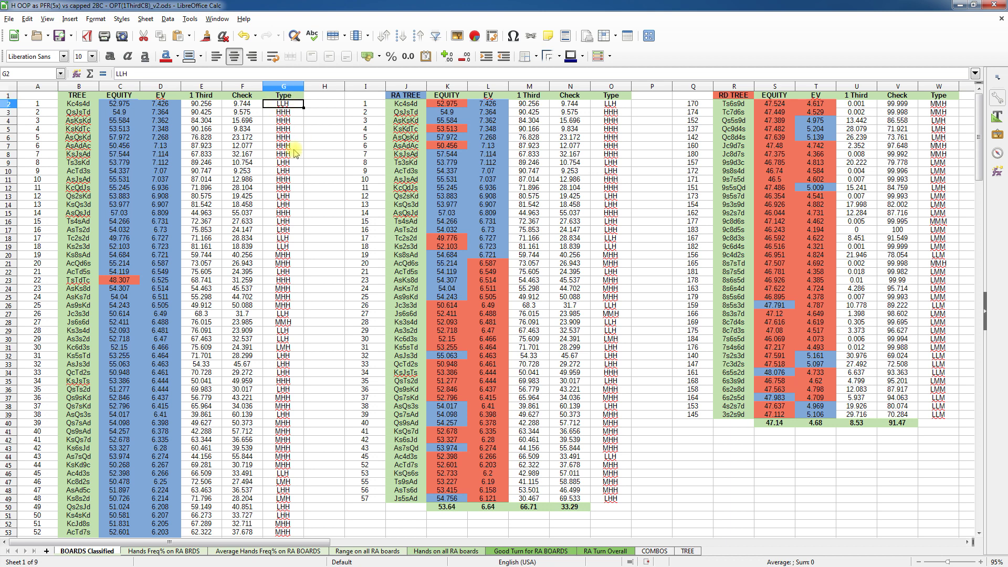
Examine the Type classifications in column G for the highest-EV boards, including the LLH and HHH entries in rows 2 to 4
{"action": "left_click", "coordinate": [293, 198]}
{"action": "left_click", "coordinate": [286, 239]}
{"action": "left_click", "coordinate": [287, 180]}
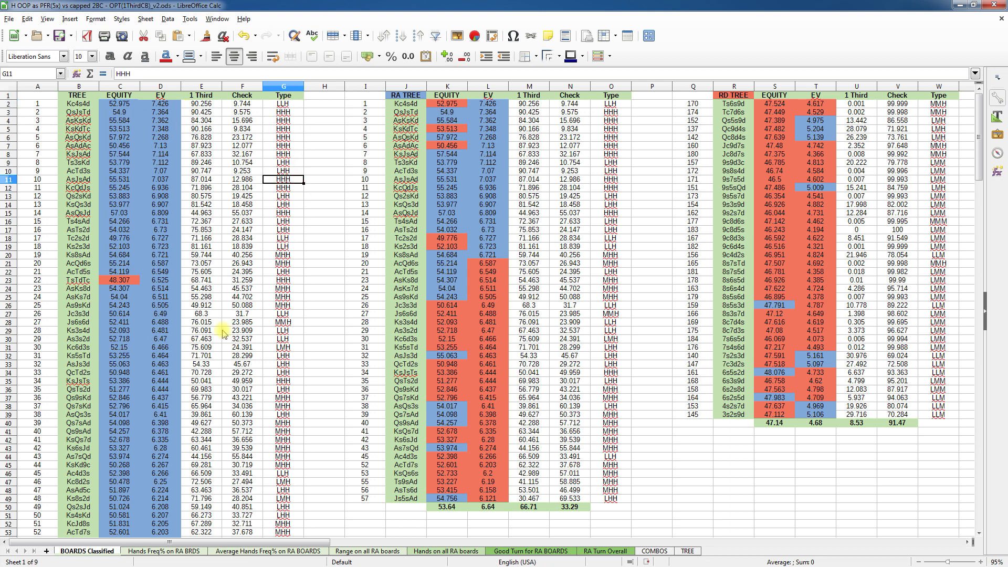
{"action": "left_click", "coordinate": [284, 103]}
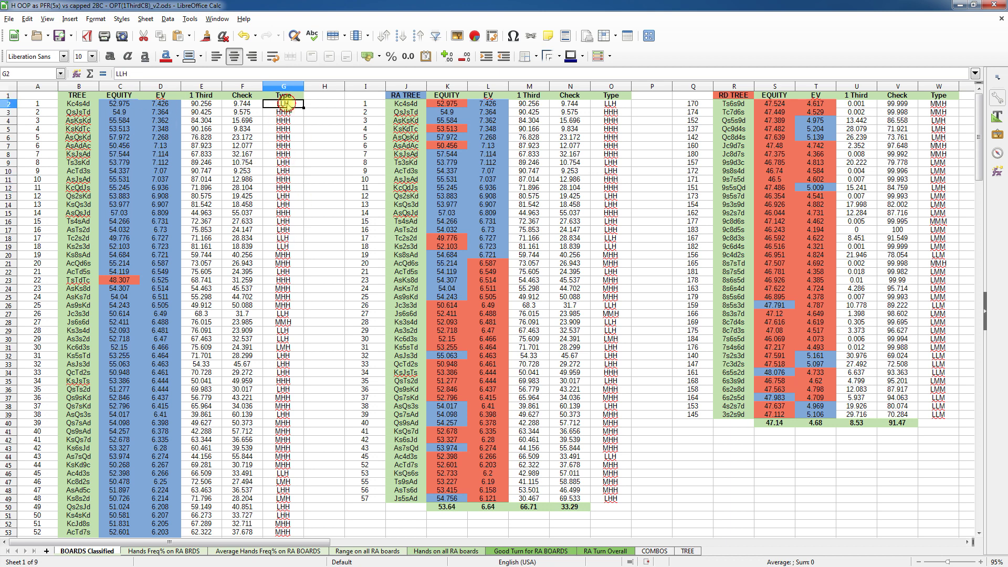
{"action": "left_click", "coordinate": [287, 96]}
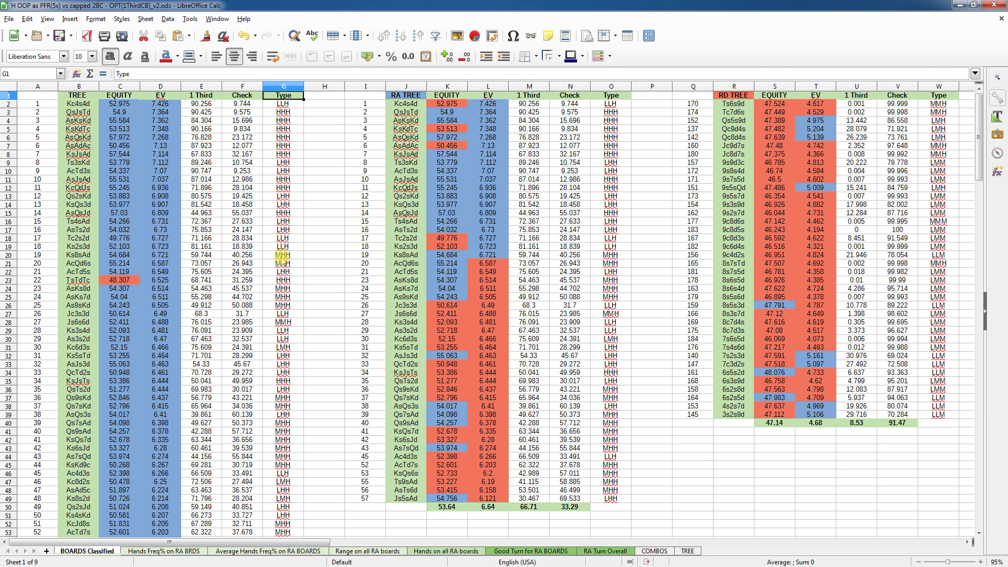
{"action": "left_click", "coordinate": [288, 112]}
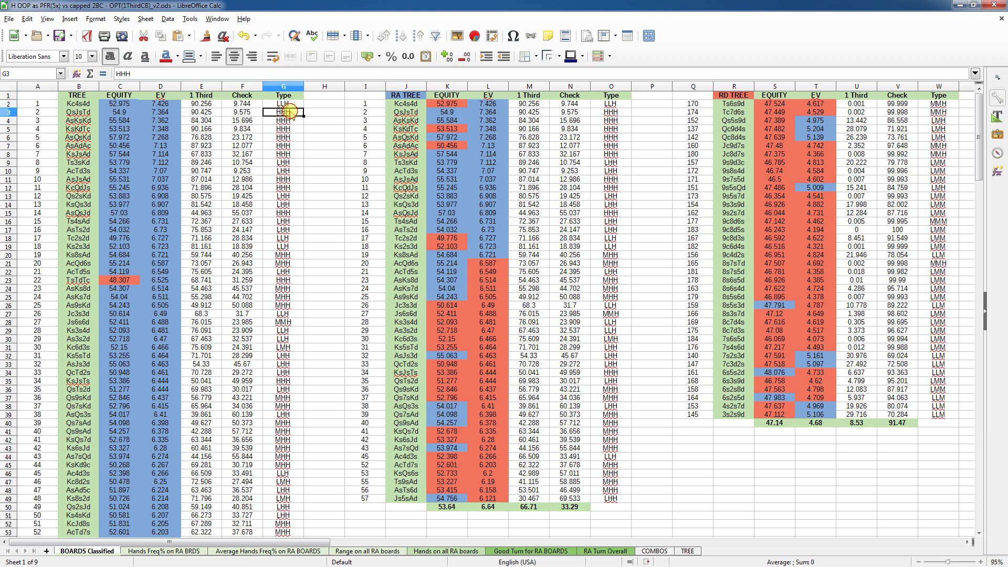
{"action": "left_click", "coordinate": [288, 121]}
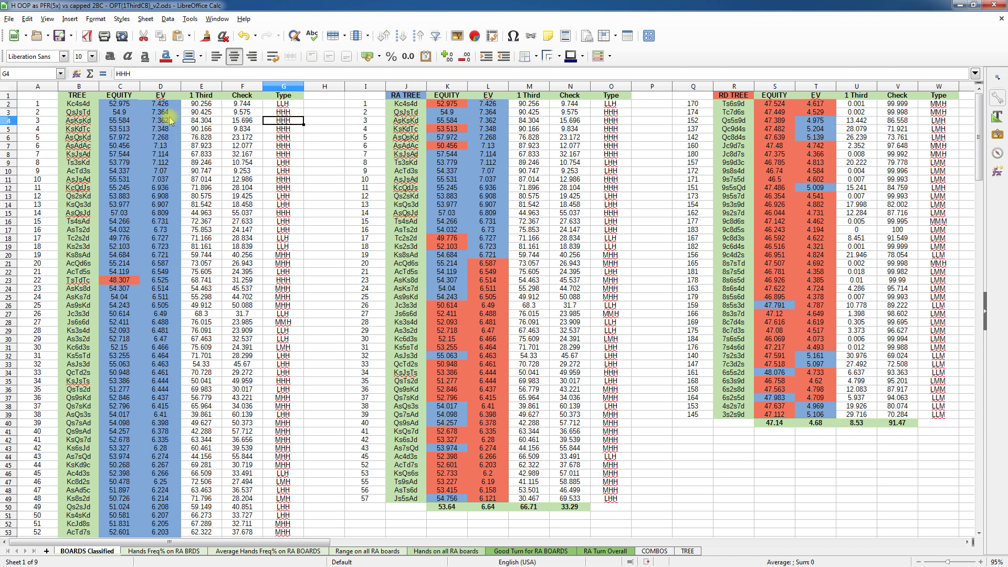
Check the average equity, EV, 1 Third and Check formulas in row 186 beneath the full board list
{"action": "scroll", "coordinate": [130, 162], "scroll_direction": "down", "scroll_amount": 4}
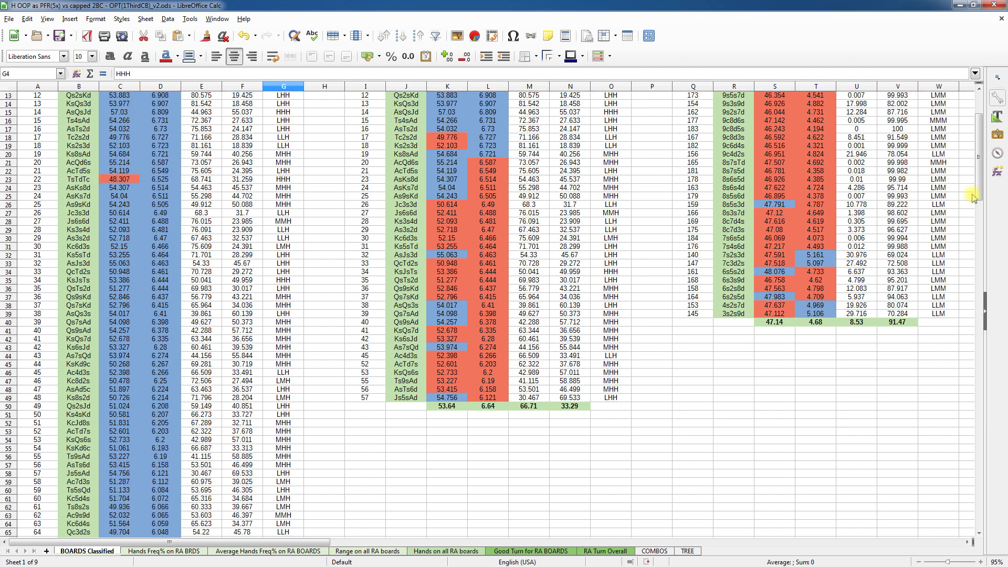
{"action": "left_click_drag", "start_coordinate": [972, 180], "coordinate": [982, 404]}
{"action": "scroll", "coordinate": [558, 174], "scroll_direction": "left", "scroll_amount": 1}
{"action": "scroll", "coordinate": [558, 175], "scroll_direction": "up", "scroll_amount": 1}
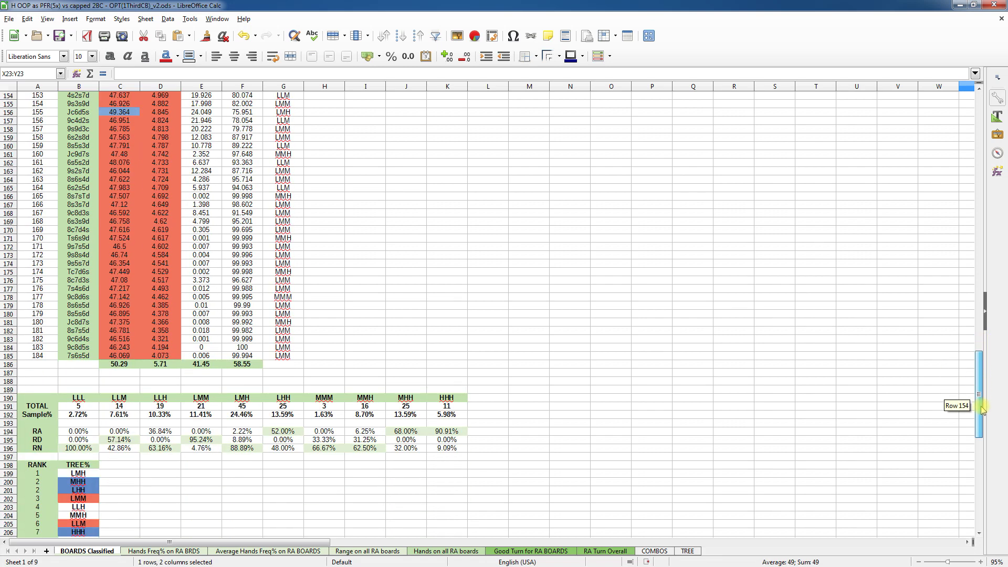
{"action": "left_click", "coordinate": [120, 364]}
{"action": "left_click", "coordinate": [172, 369]}
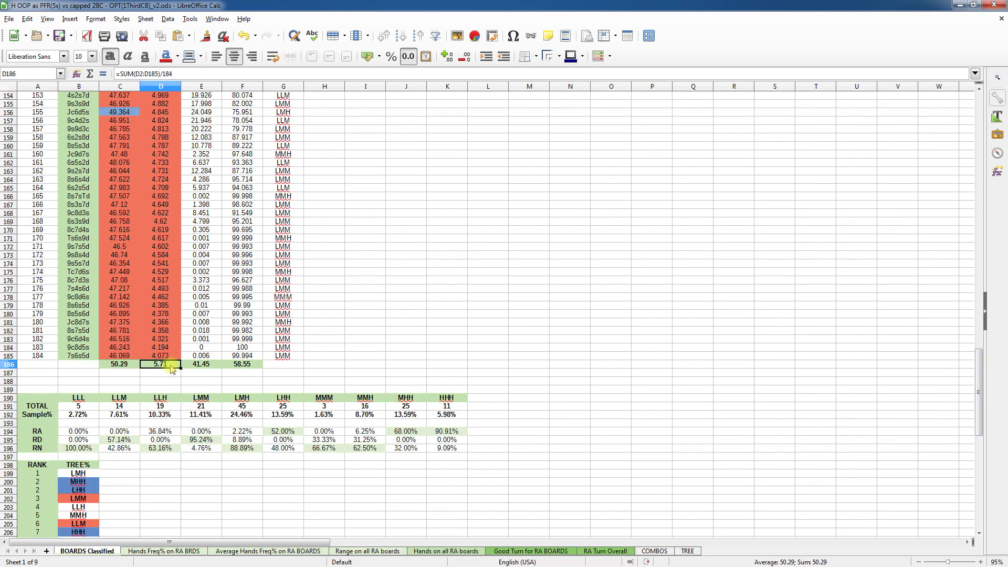
{"action": "left_click", "coordinate": [213, 367]}
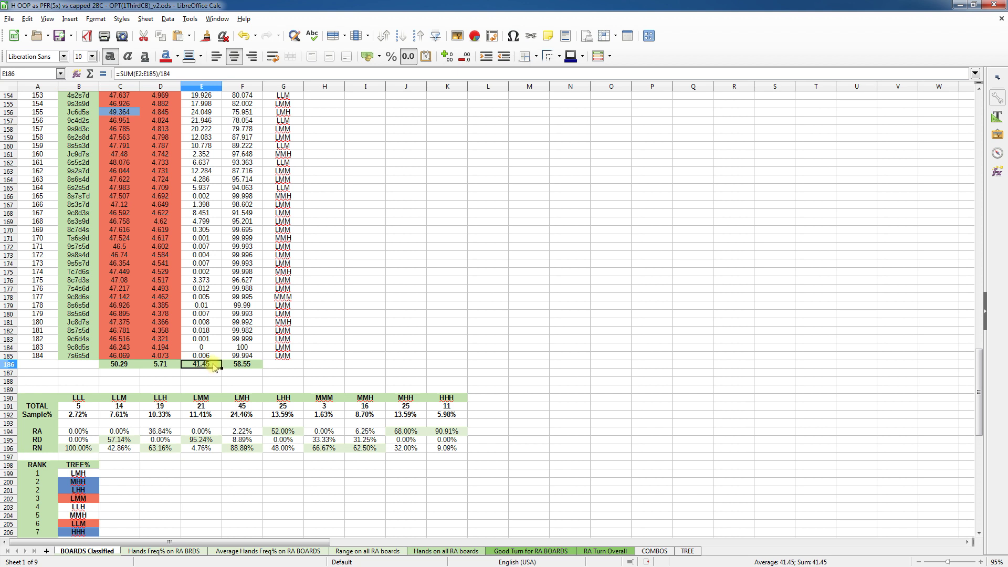
{"action": "left_click", "coordinate": [255, 370]}
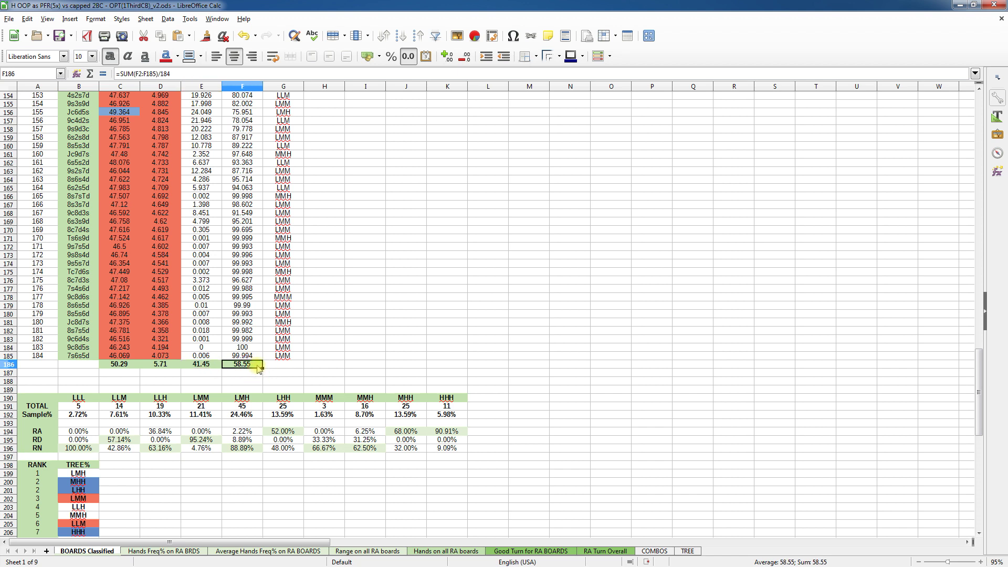
{"action": "left_click", "coordinate": [172, 365]}
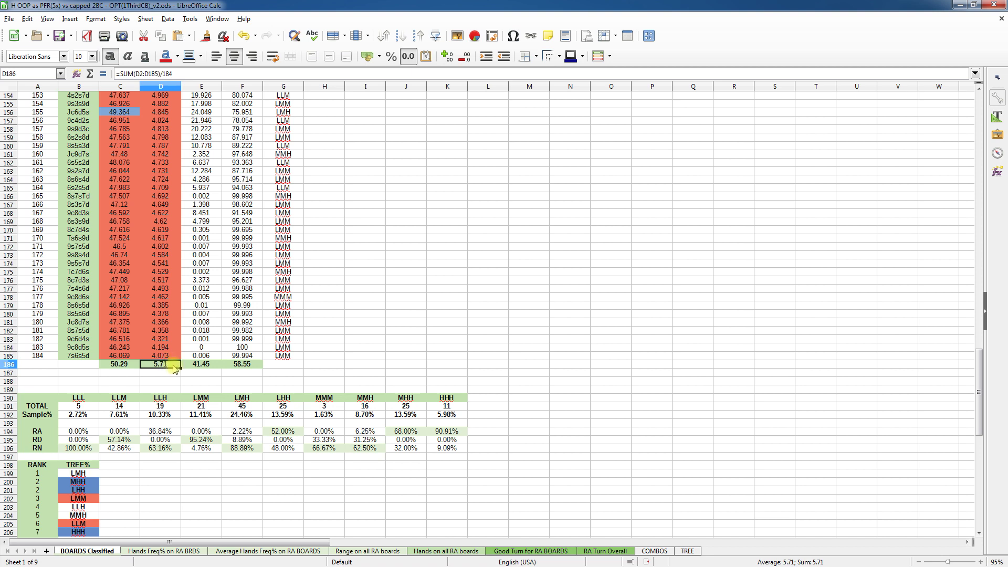
Compare the equity and EV of the last-ranked 7s6s5d board in row 185
{"action": "left_click", "coordinate": [157, 356]}
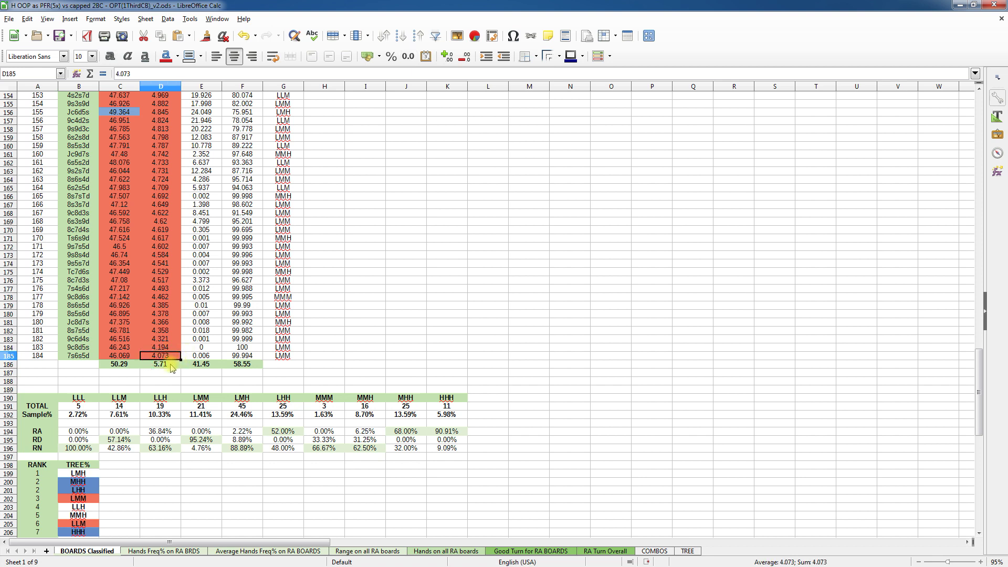
{"action": "left_click", "coordinate": [120, 357]}
{"action": "left_click", "coordinate": [162, 356]}
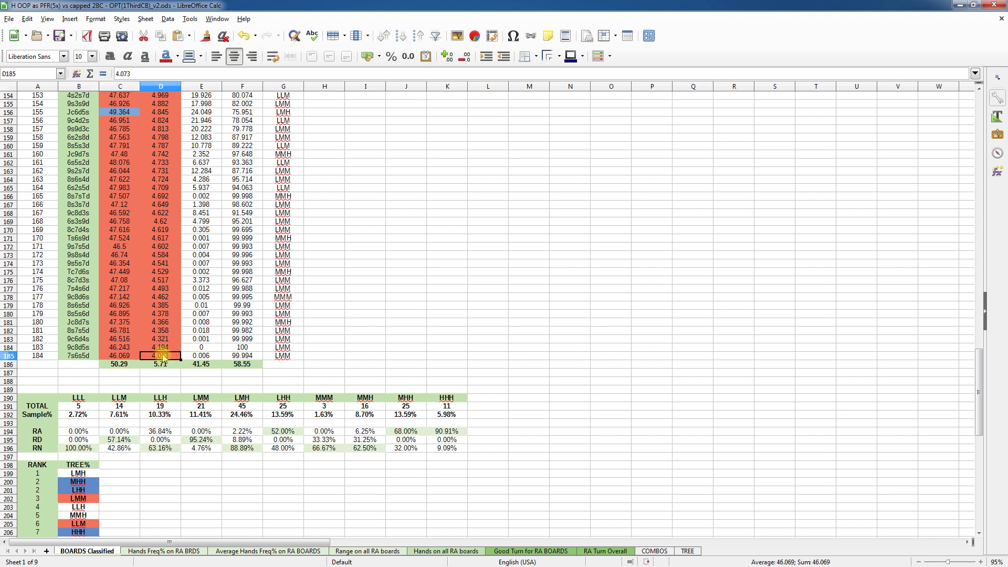
{"action": "left_click", "coordinate": [121, 357]}
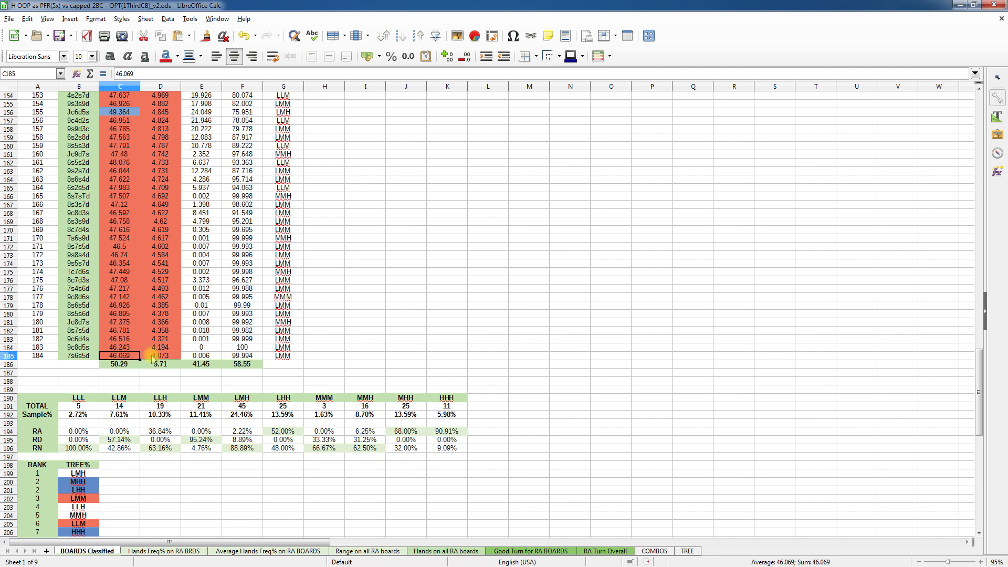
{"action": "left_click", "coordinate": [164, 356]}
{"action": "left_click", "coordinate": [126, 355]}
{"action": "left_click", "coordinate": [158, 357]}
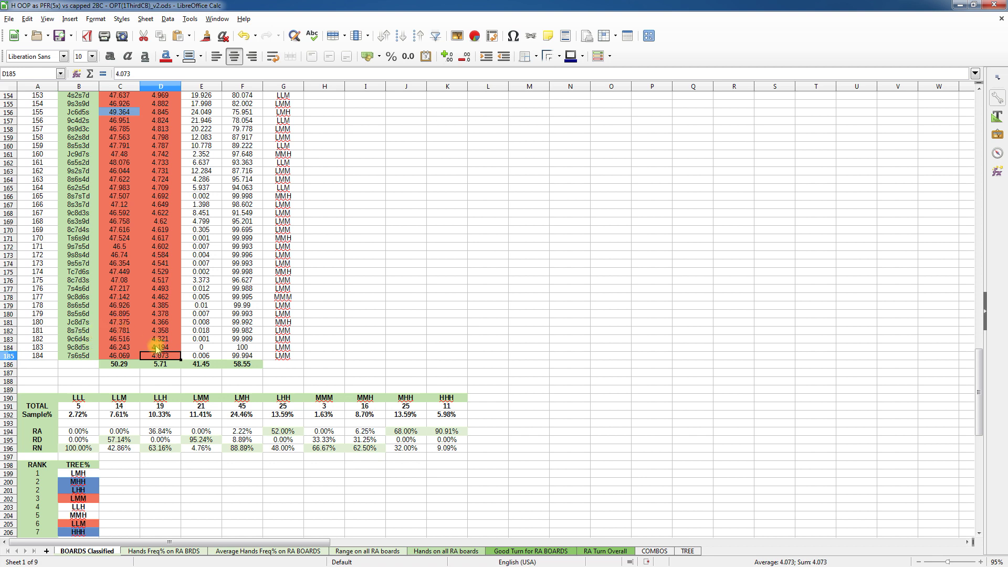
Review the red and blue equity and EV cells from the lowest-ranked boards up to the start of the list
{"action": "scroll", "coordinate": [156, 349], "scroll_direction": "up", "scroll_amount": 6}
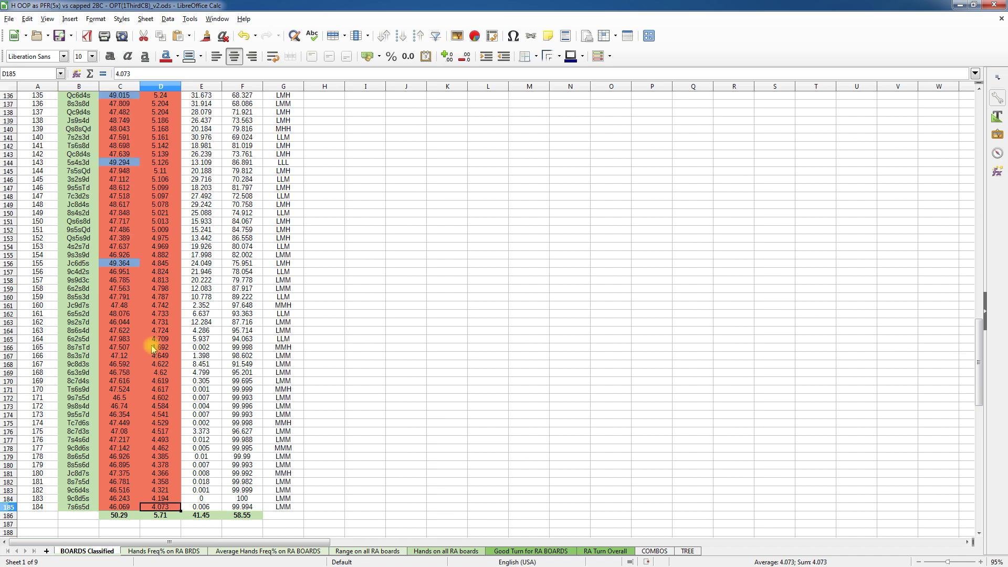
{"action": "scroll", "coordinate": [151, 349], "scroll_direction": "down", "scroll_amount": 3}
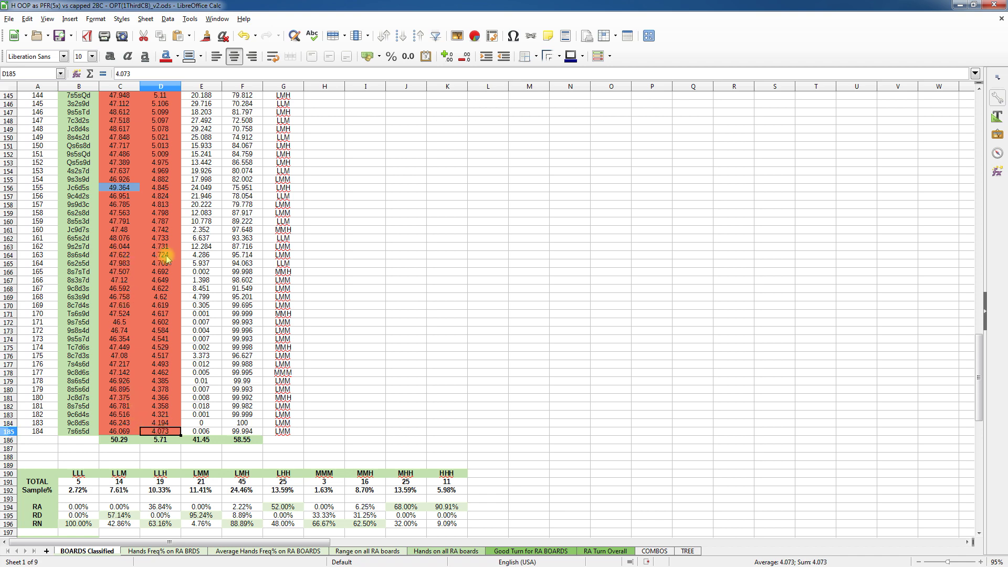
{"action": "left_click", "coordinate": [129, 255]}
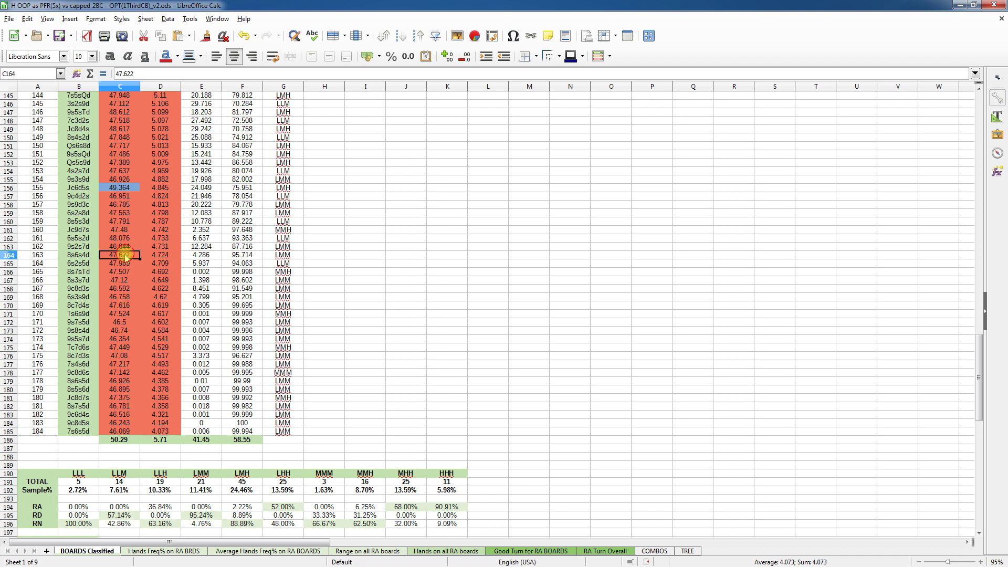
{"action": "scroll", "coordinate": [142, 315], "scroll_direction": "up", "scroll_amount": 5}
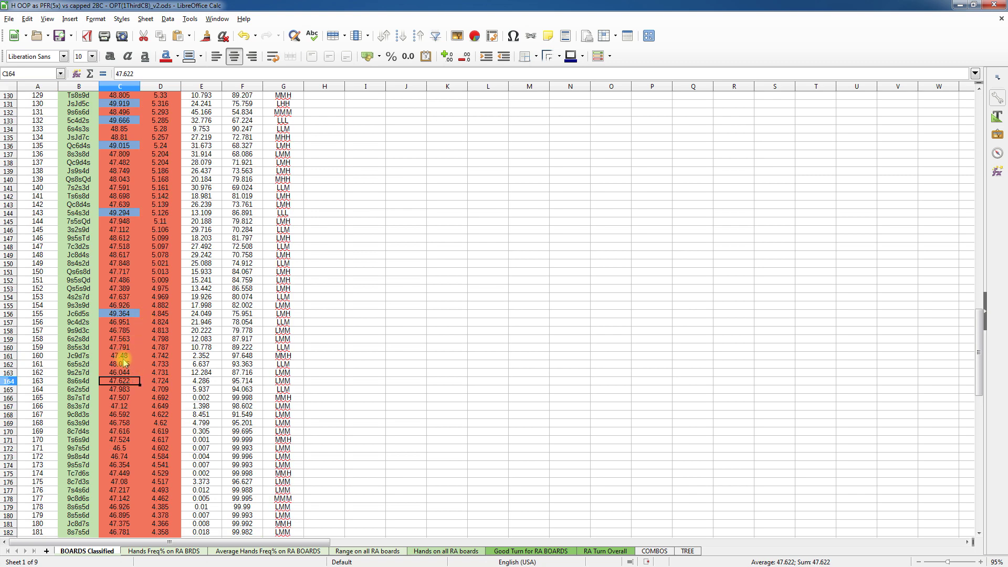
{"action": "scroll", "coordinate": [129, 364], "scroll_direction": "up", "scroll_amount": 3}
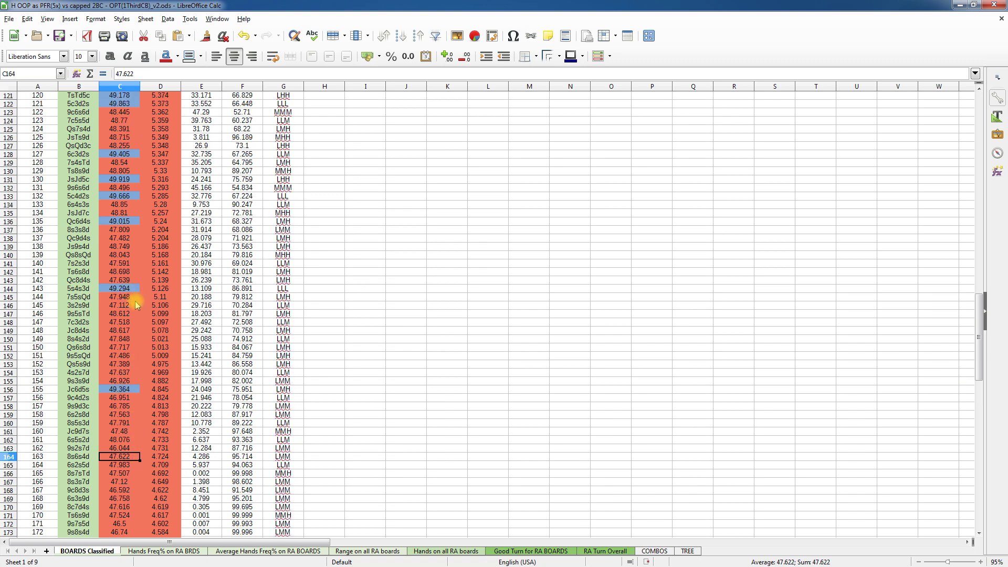
{"action": "scroll", "coordinate": [125, 325], "scroll_direction": "up", "scroll_amount": 20}
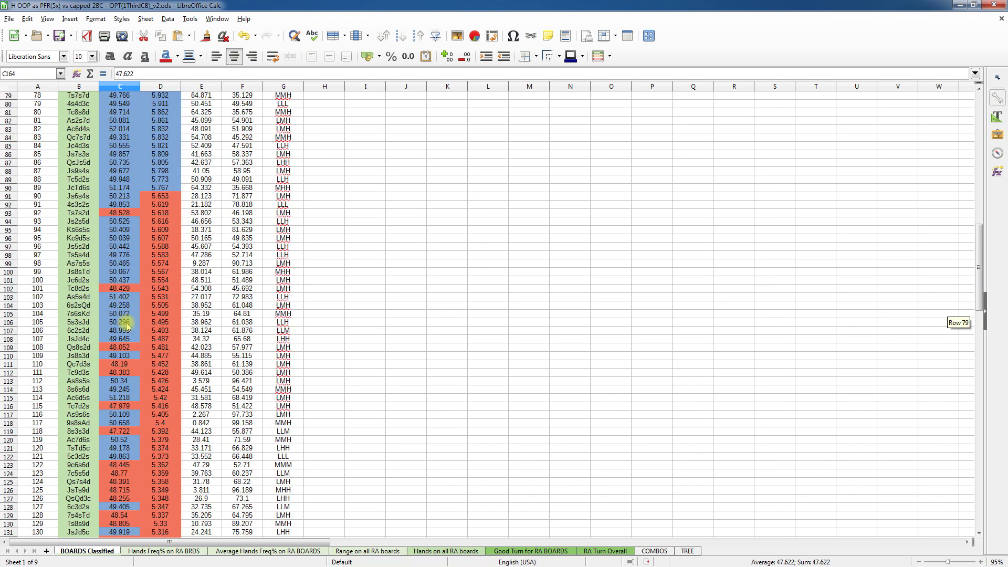
{"action": "scroll", "coordinate": [127, 324], "scroll_direction": "up", "scroll_amount": 10}
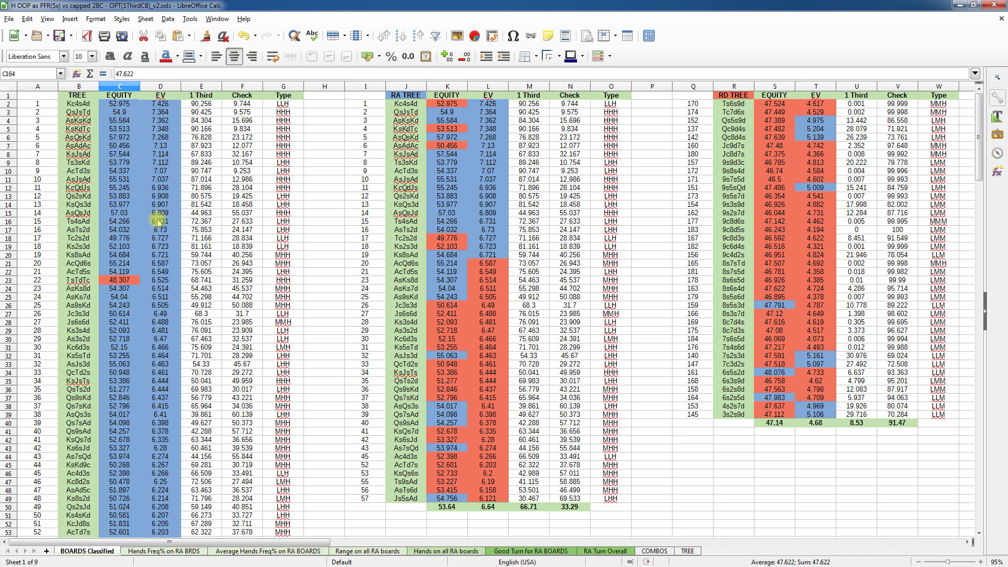
Compare the equity and EV cells of the TsTdTc board in row 23
{"action": "key", "text": "ctrl+s"}
{"action": "left_click", "coordinate": [167, 279]}
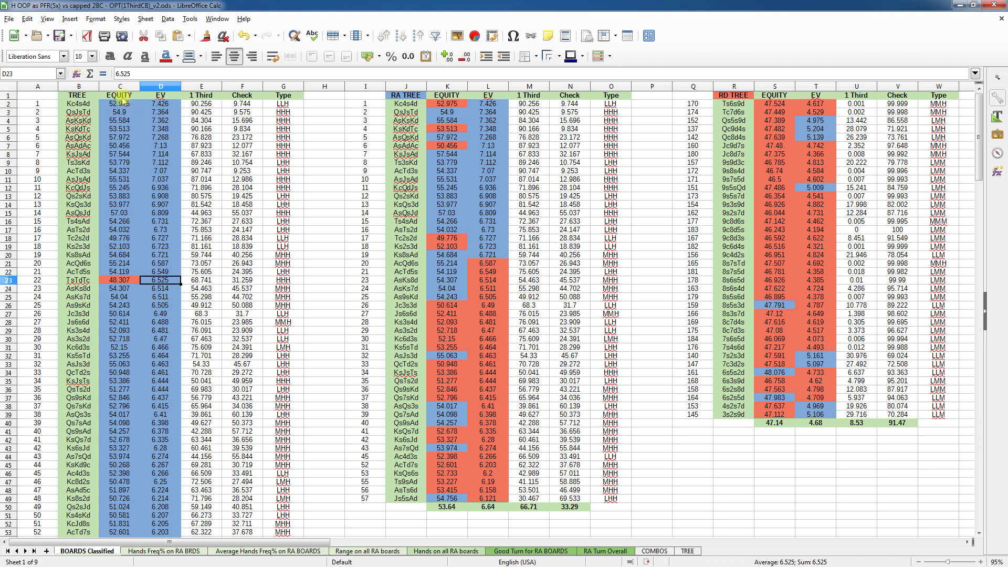
{"action": "left_click", "coordinate": [120, 95]}
{"action": "left_click", "coordinate": [119, 281]}
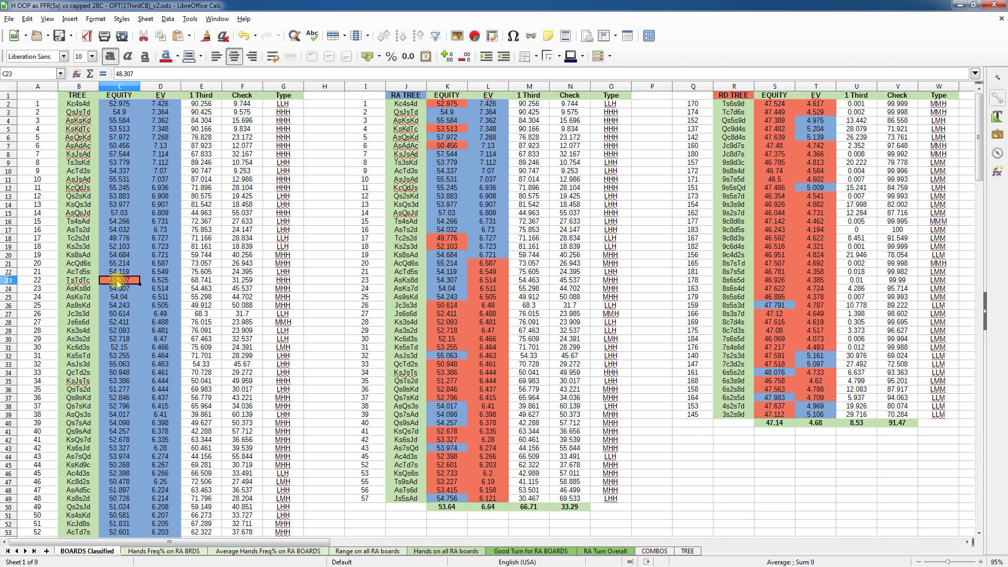
{"action": "left_click", "coordinate": [163, 281]}
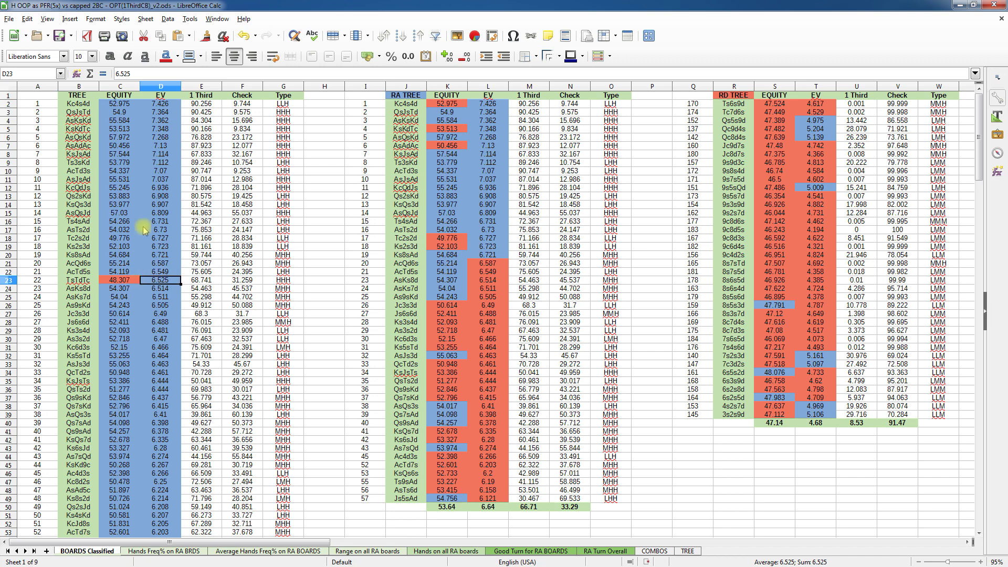
Examine how the red and blue coloring of the EQUITY and EV columns changes across the whole ranked list
{"action": "scroll", "coordinate": [137, 244], "scroll_direction": "down", "scroll_amount": 20}
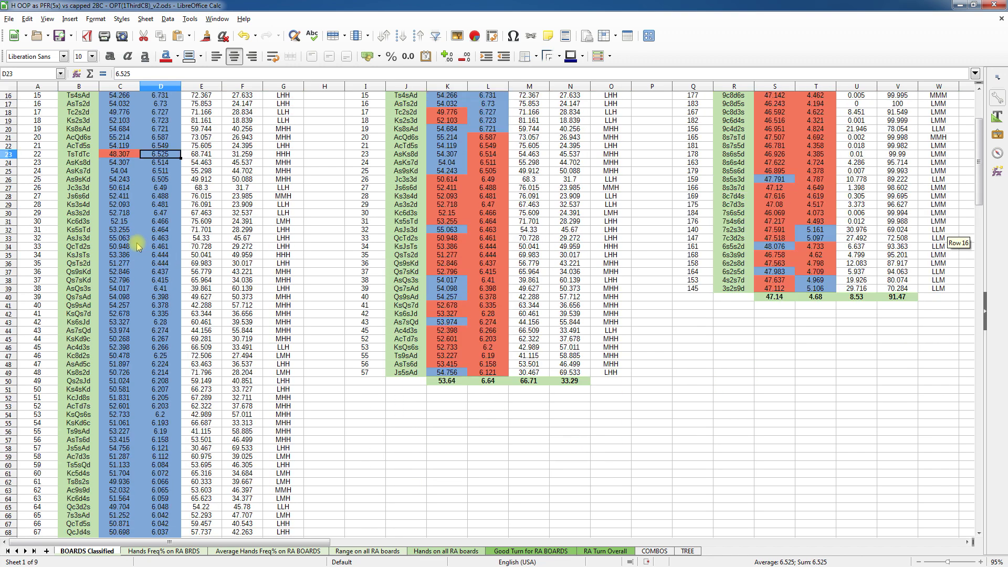
{"action": "scroll", "coordinate": [138, 244], "scroll_direction": "down", "scroll_amount": 18}
{"action": "scroll", "coordinate": [137, 245], "scroll_direction": "up", "scroll_amount": 20}
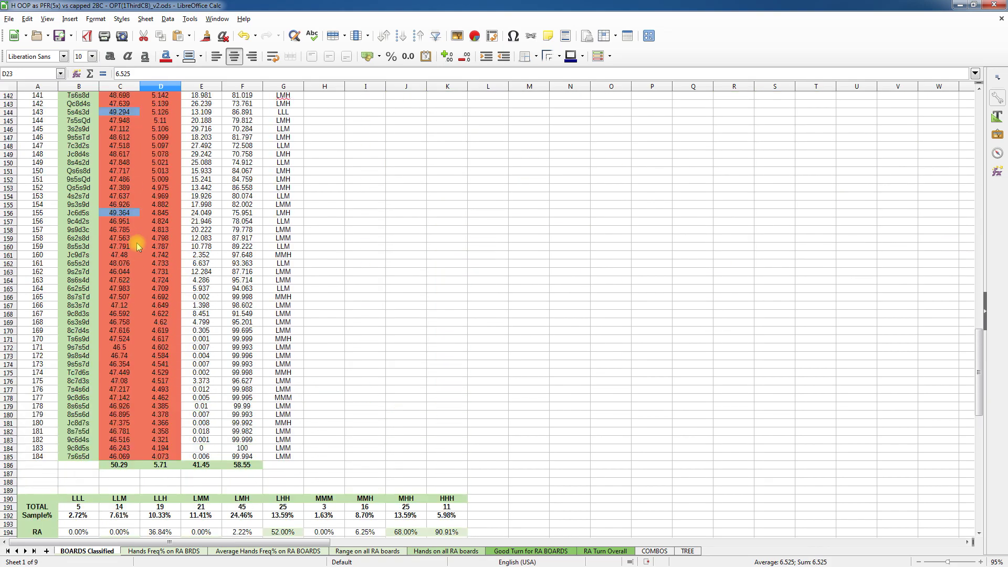
{"action": "scroll", "coordinate": [138, 244], "scroll_direction": "up", "scroll_amount": 20}
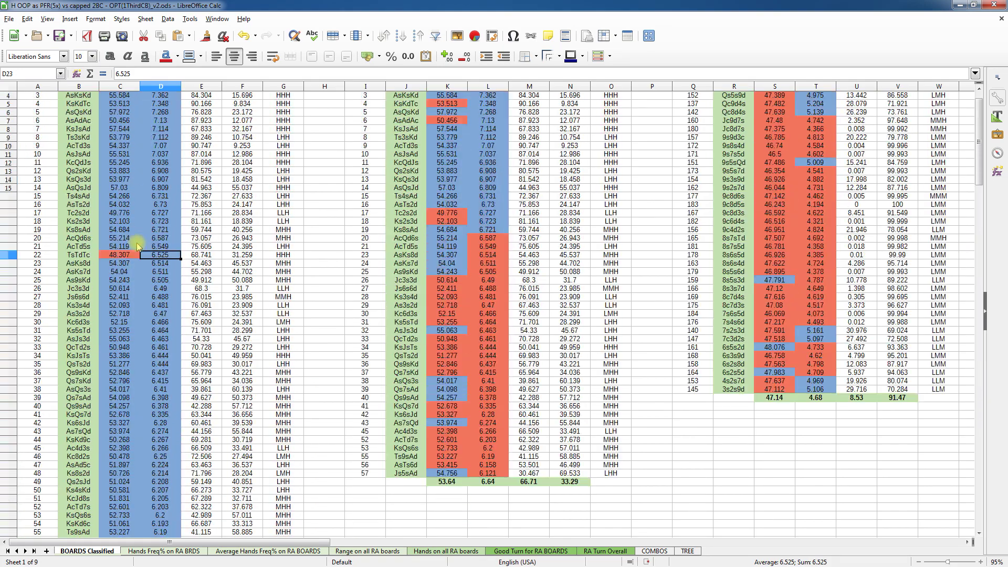
{"action": "scroll", "coordinate": [137, 244], "scroll_direction": "down", "scroll_amount": 8}
{"action": "scroll", "coordinate": [137, 244], "scroll_direction": "down", "scroll_amount": 5}
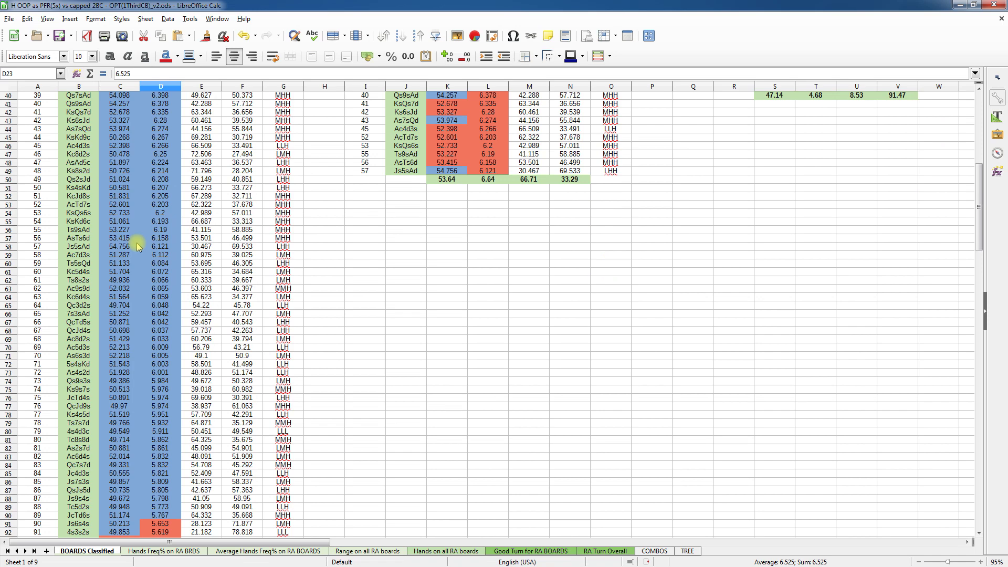
{"action": "scroll", "coordinate": [137, 244], "scroll_direction": "down", "scroll_amount": 4}
{"action": "scroll", "coordinate": [137, 245], "scroll_direction": "up", "scroll_amount": 2}
{"action": "scroll", "coordinate": [138, 244], "scroll_direction": "up", "scroll_amount": 15}
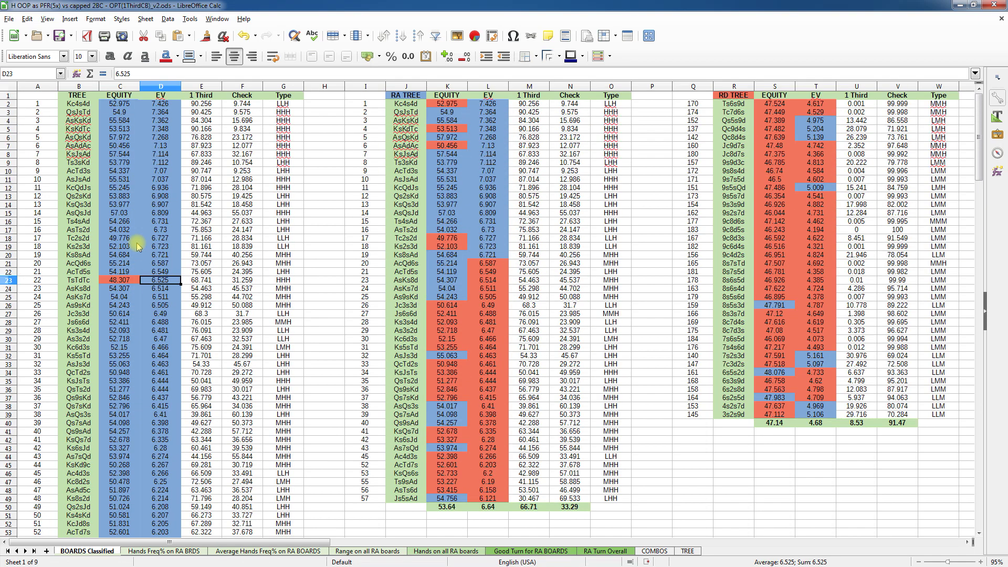
Highlight the blue equity and EV cells above row 23, and then the range C24:D90 below it
{"action": "left_click_drag", "start_coordinate": [119, 105], "coordinate": [164, 271]}
{"action": "left_click", "coordinate": [120, 288]}
{"action": "scroll", "coordinate": [168, 321], "scroll_direction": "down", "scroll_amount": 19}
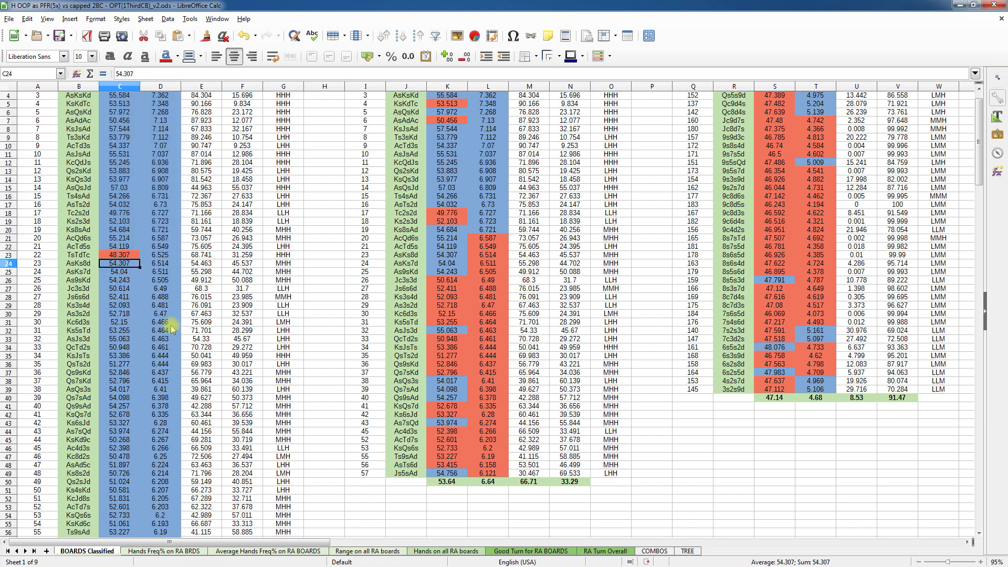
{"action": "left_click", "coordinate": [165, 364], "text": "shift"}
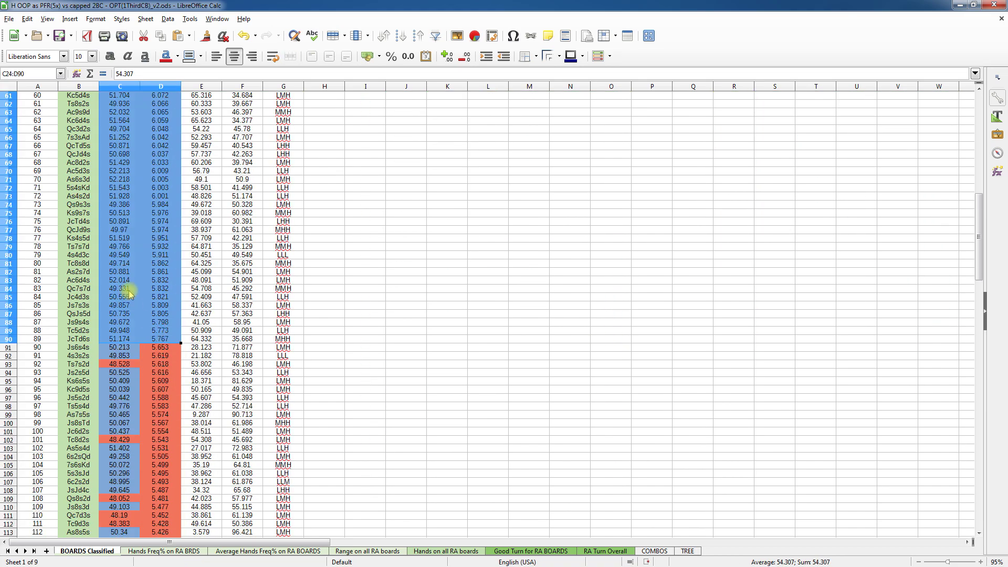
{"action": "scroll", "coordinate": [131, 289], "scroll_direction": "up", "scroll_amount": 19}
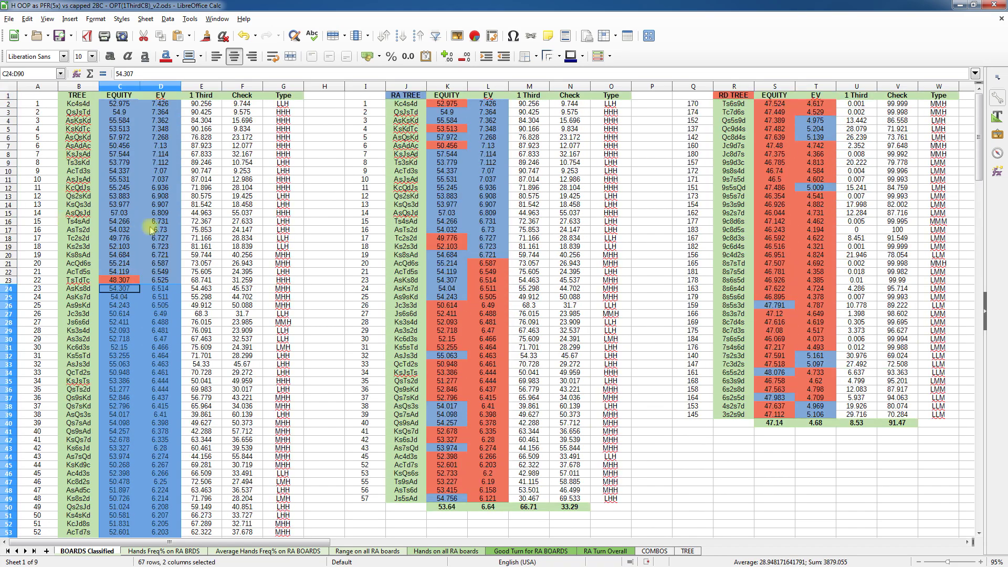
Examine the RA TREE table from its header to the average EQUITY and EV cells in row 50
{"action": "left_click", "coordinate": [414, 97]}
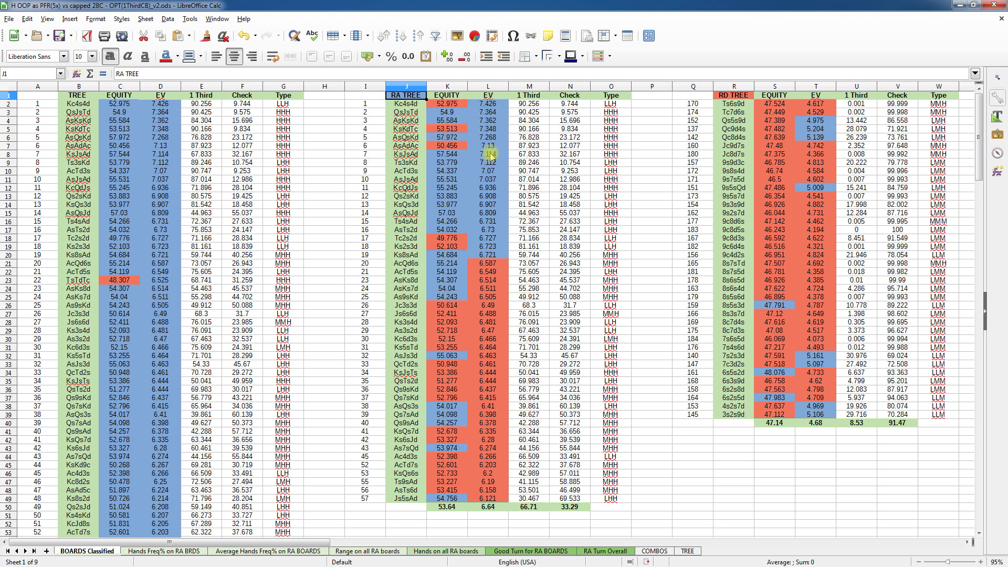
{"action": "scroll", "coordinate": [463, 296], "scroll_direction": "down", "scroll_amount": 4}
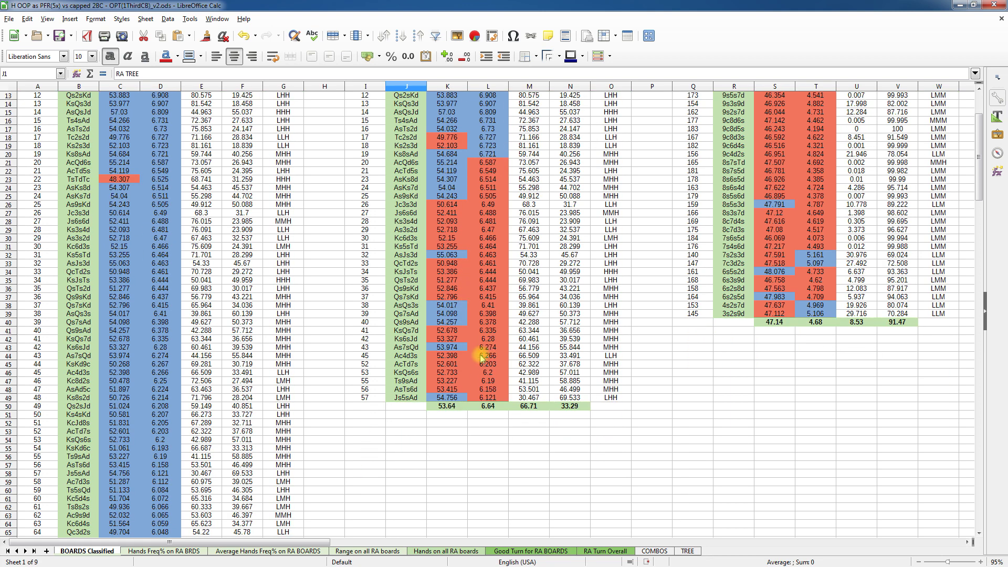
{"action": "left_click", "coordinate": [445, 407]}
{"action": "left_click", "coordinate": [489, 410]}
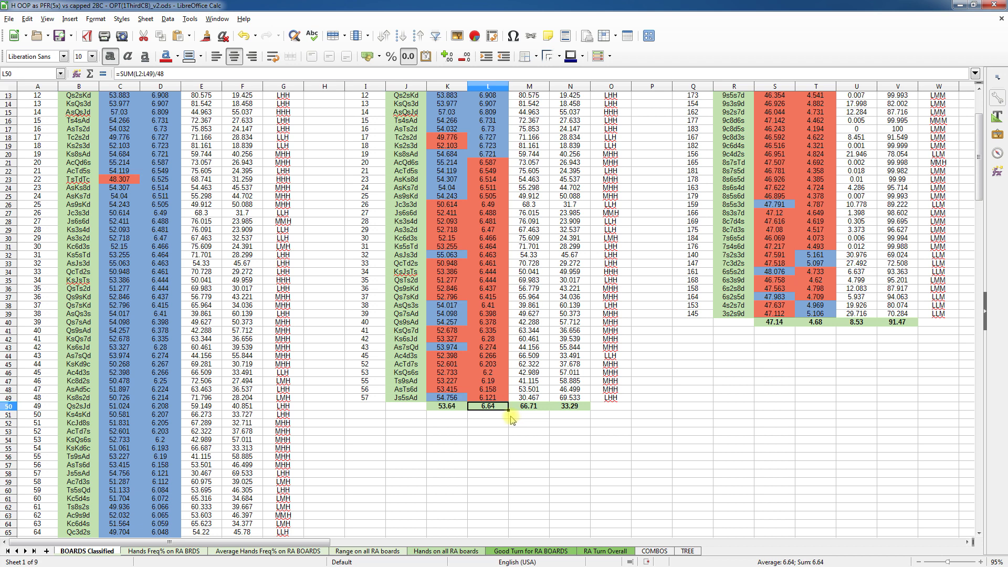
{"action": "scroll", "coordinate": [487, 407], "scroll_direction": "up", "scroll_amount": 4}
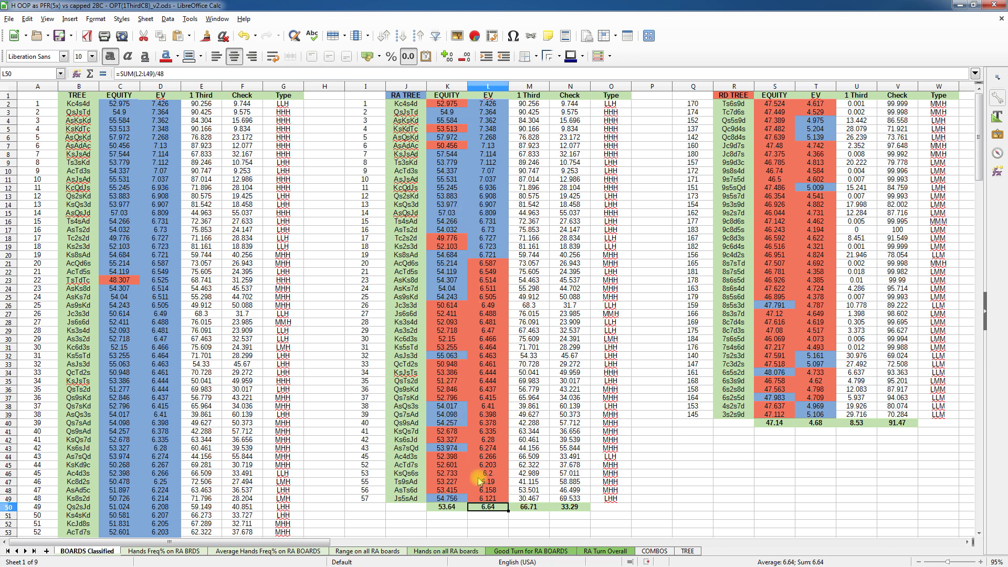
Bring the RN TREE table into view beside the RD TREE table and select its header cell
{"action": "scroll", "coordinate": [580, 394], "scroll_direction": "right", "scroll_amount": 3}
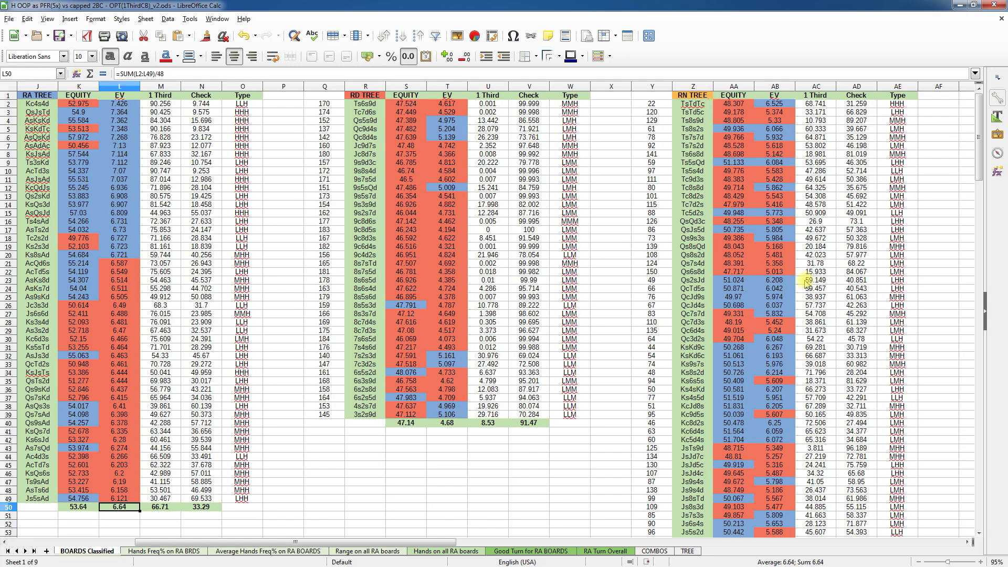
{"action": "scroll", "coordinate": [747, 372], "scroll_direction": "left", "scroll_amount": 1}
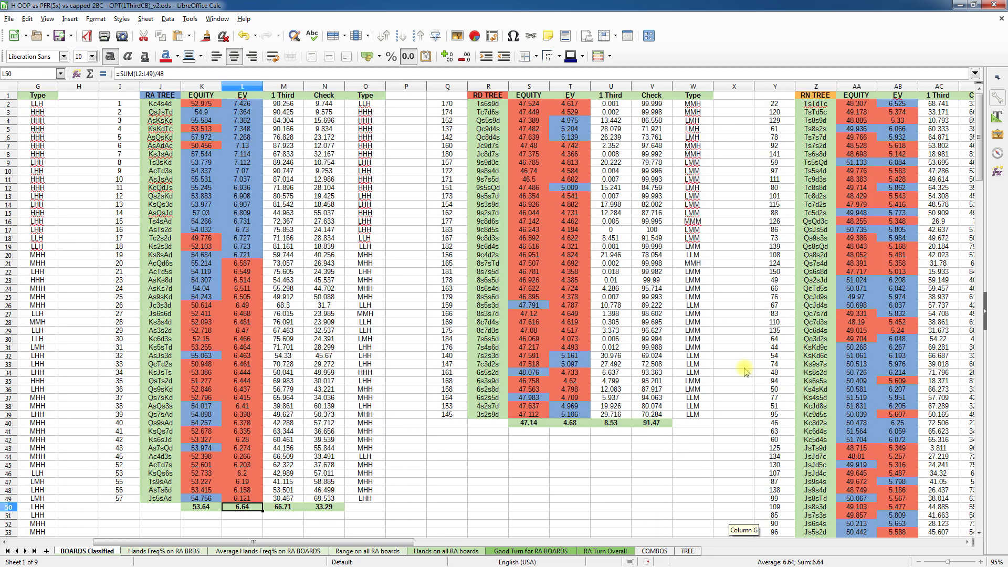
{"action": "scroll", "coordinate": [747, 371], "scroll_direction": "right", "scroll_amount": 1}
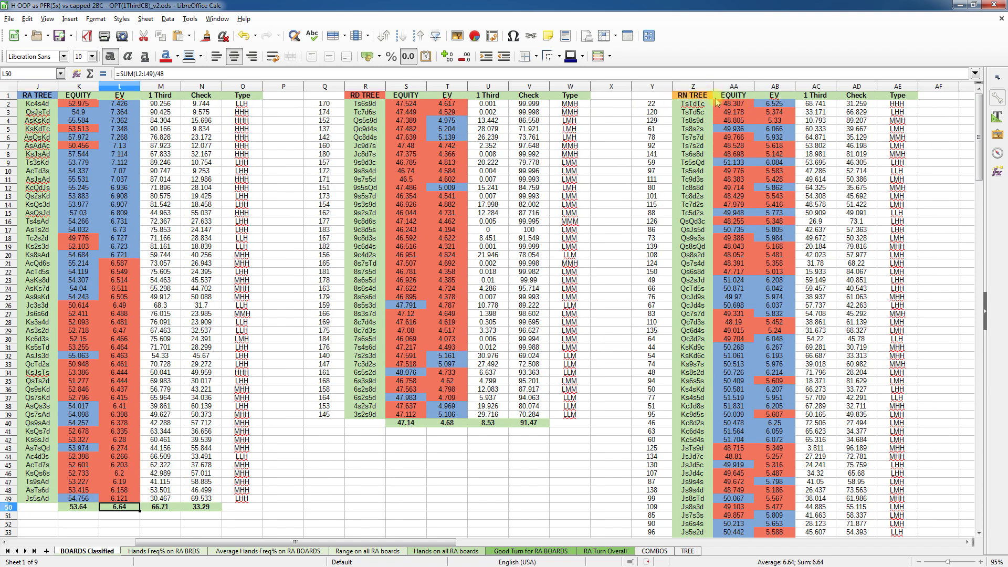
{"action": "left_click", "coordinate": [685, 96]}
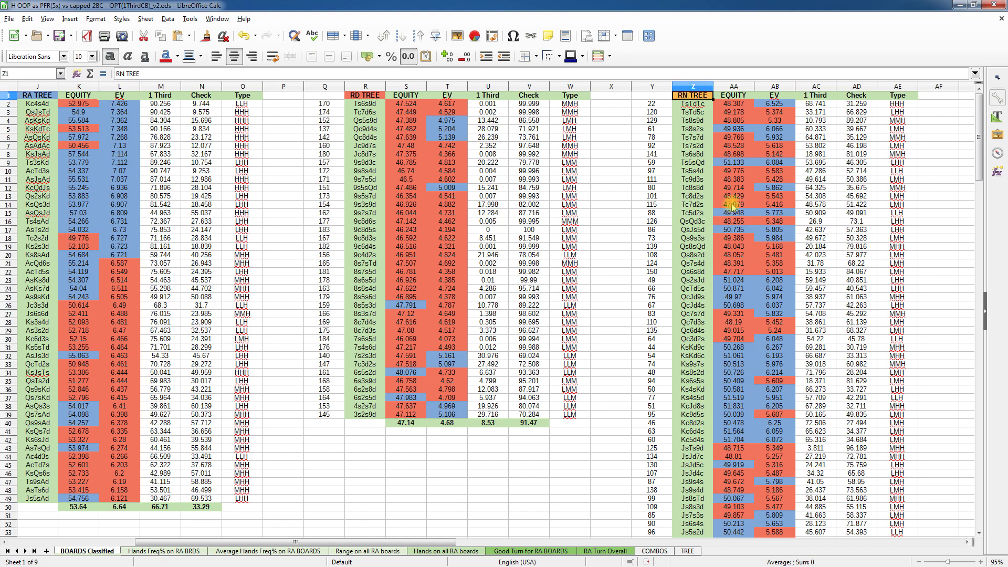
Select the RA TREE header and compare that table with the full ranked board list in columns A to G
{"action": "scroll", "coordinate": [683, 215], "scroll_direction": "left", "scroll_amount": 3}
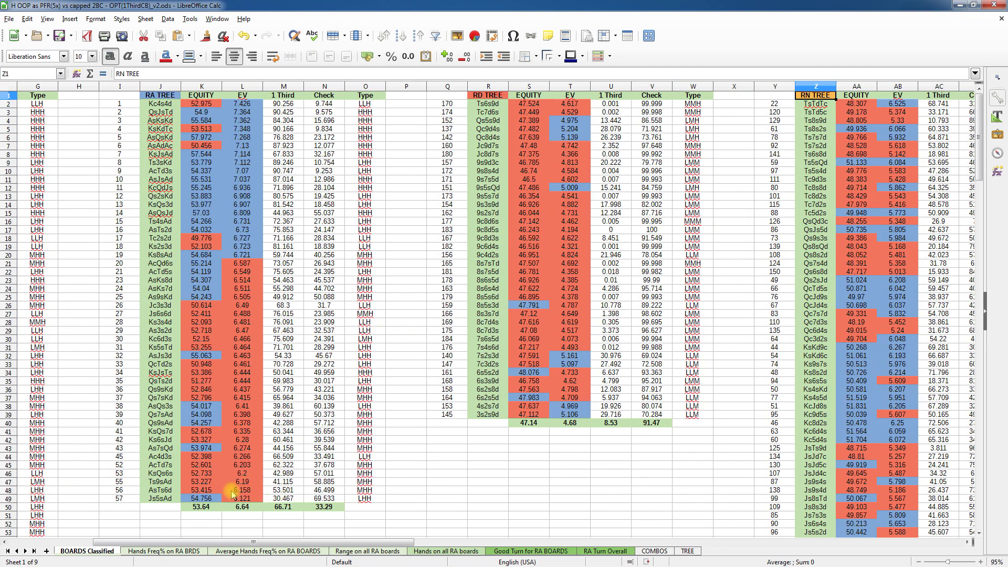
{"action": "left_click", "coordinate": [160, 96]}
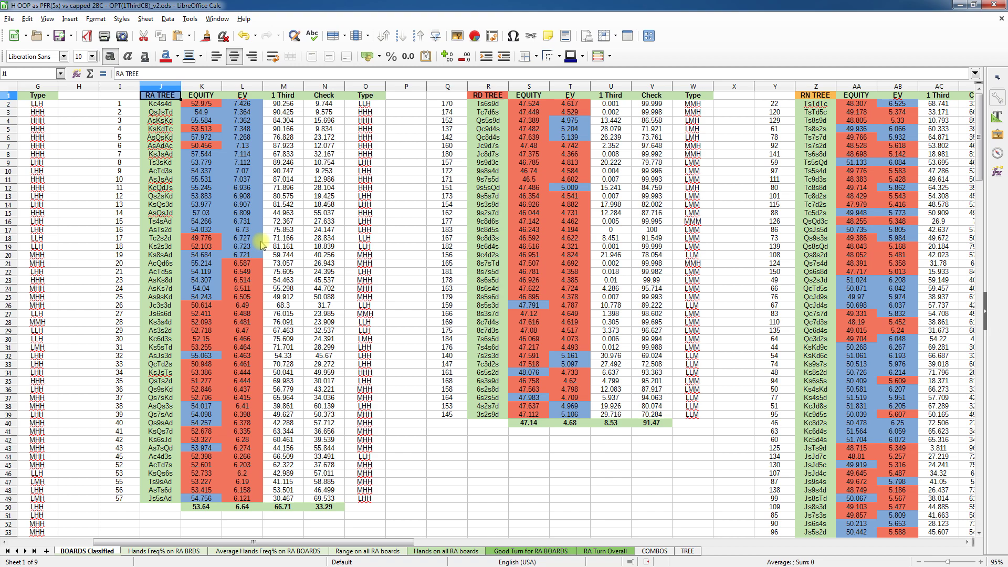
{"action": "scroll", "coordinate": [247, 231], "scroll_direction": "left", "scroll_amount": 3}
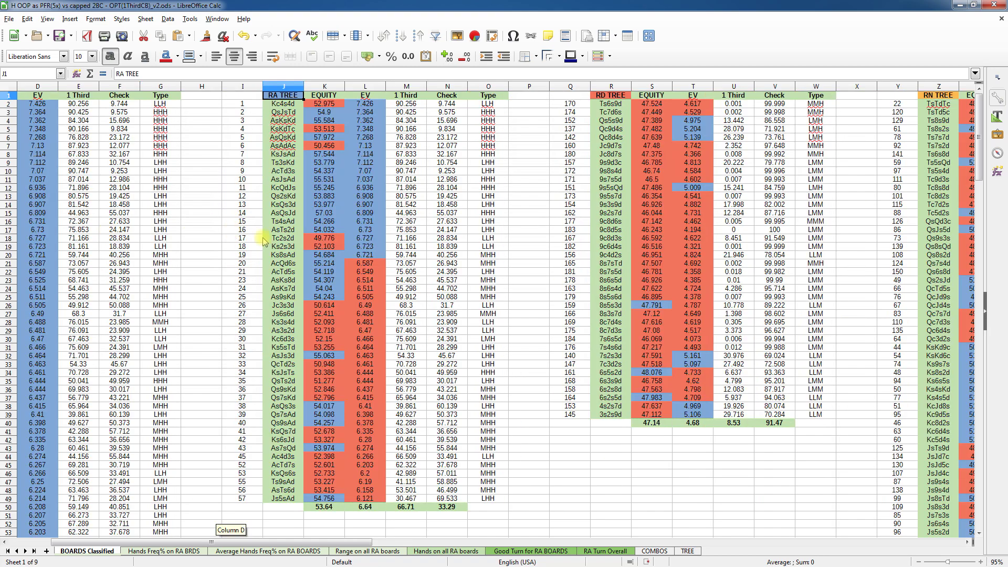
{"action": "scroll", "coordinate": [375, 256], "scroll_direction": "left", "scroll_amount": 3}
{"action": "scroll", "coordinate": [114, 288], "scroll_direction": "down", "scroll_amount": 15}
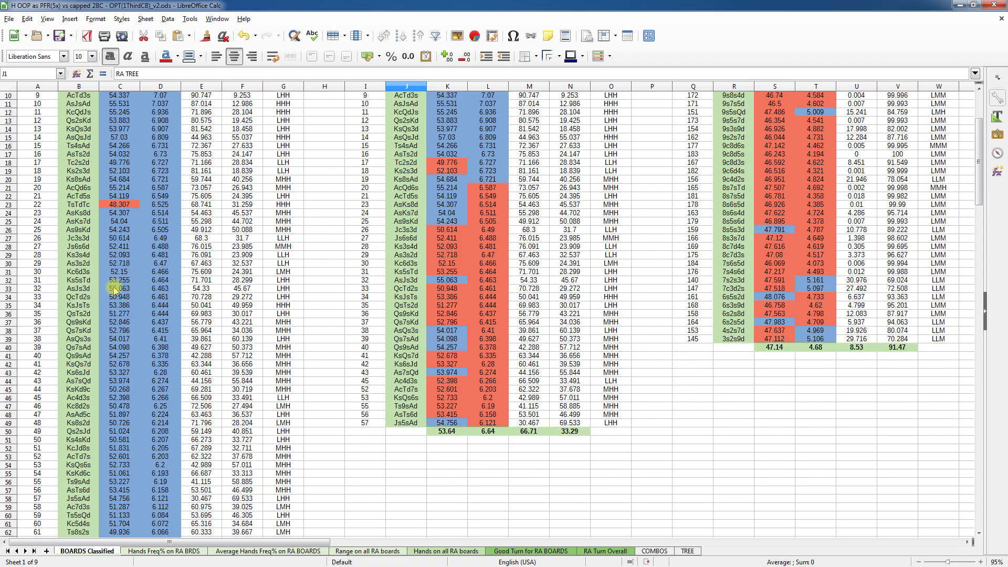
{"action": "scroll", "coordinate": [152, 357], "scroll_direction": "up", "scroll_amount": 15}
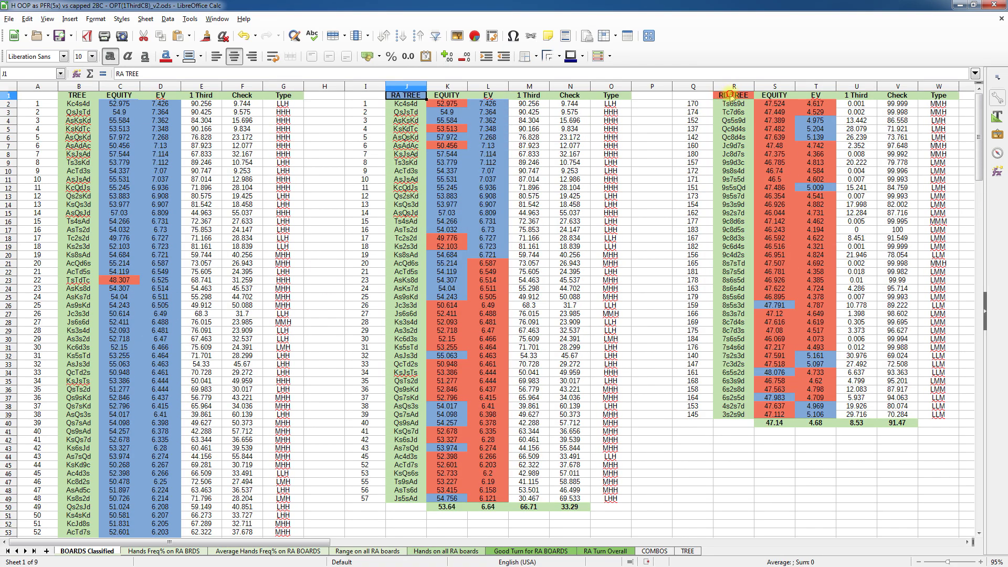
Compare the RD TREE table with the RN TREE and RA TREE tables, selecting the RD and RA headers and EV cell L17
{"action": "left_click", "coordinate": [731, 95]}
{"action": "scroll", "coordinate": [769, 158], "scroll_direction": "right", "scroll_amount": 6}
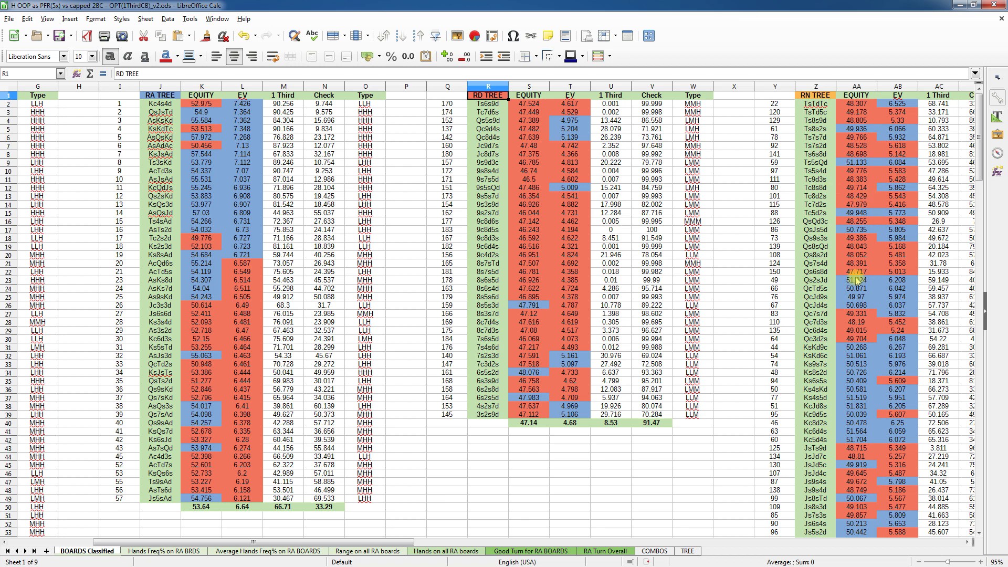
{"action": "scroll", "coordinate": [856, 280], "scroll_direction": "right", "scroll_amount": 2}
{"action": "scroll", "coordinate": [856, 281], "scroll_direction": "left", "scroll_amount": 2}
{"action": "left_click", "coordinate": [227, 230]}
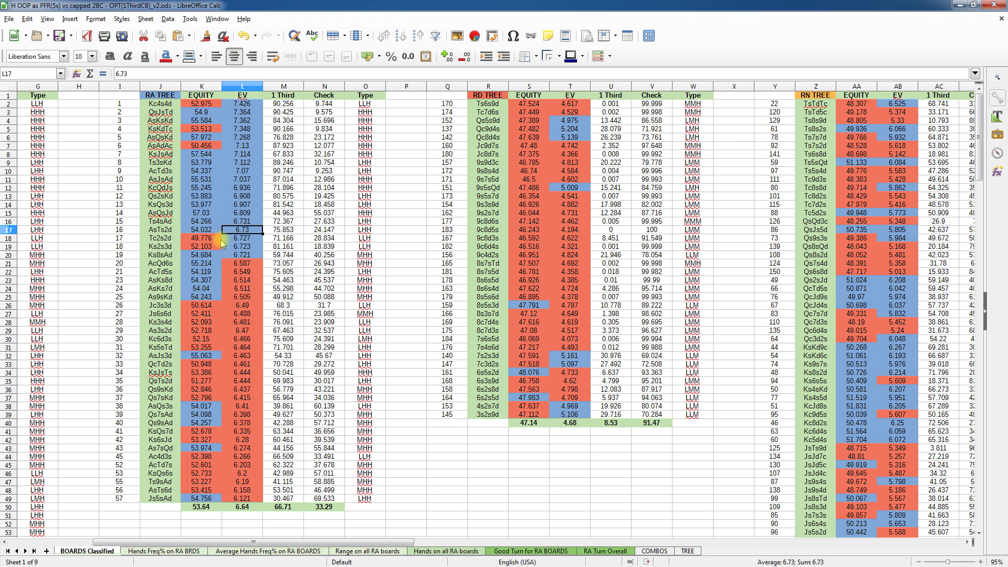
{"action": "left_click", "coordinate": [150, 94]}
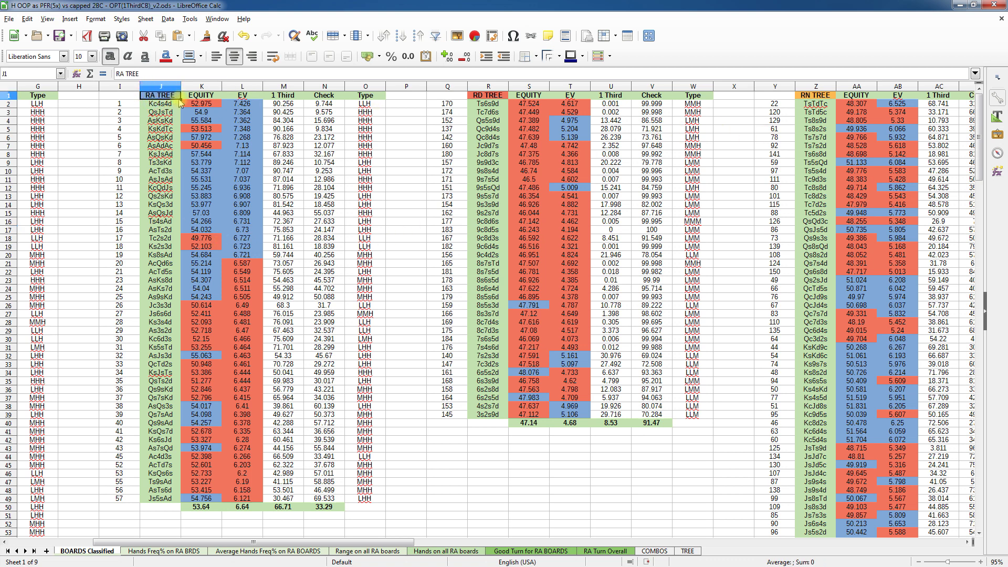
{"action": "left_click", "coordinate": [492, 95]}
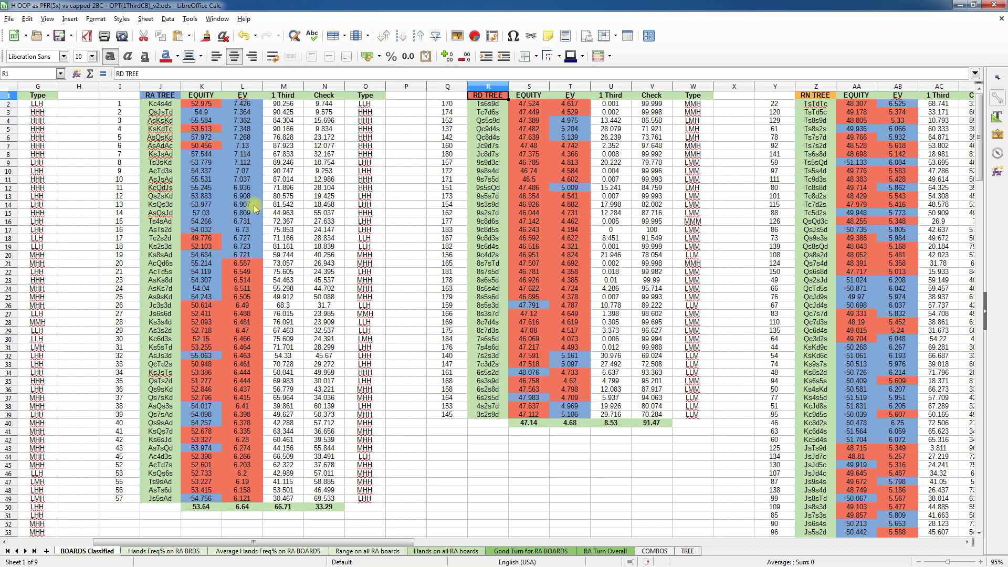
Review the averages in row 50 of the RA TREE table against the full ranked list and the RD TREE table
{"action": "scroll", "coordinate": [256, 206], "scroll_direction": "left", "scroll_amount": 3}
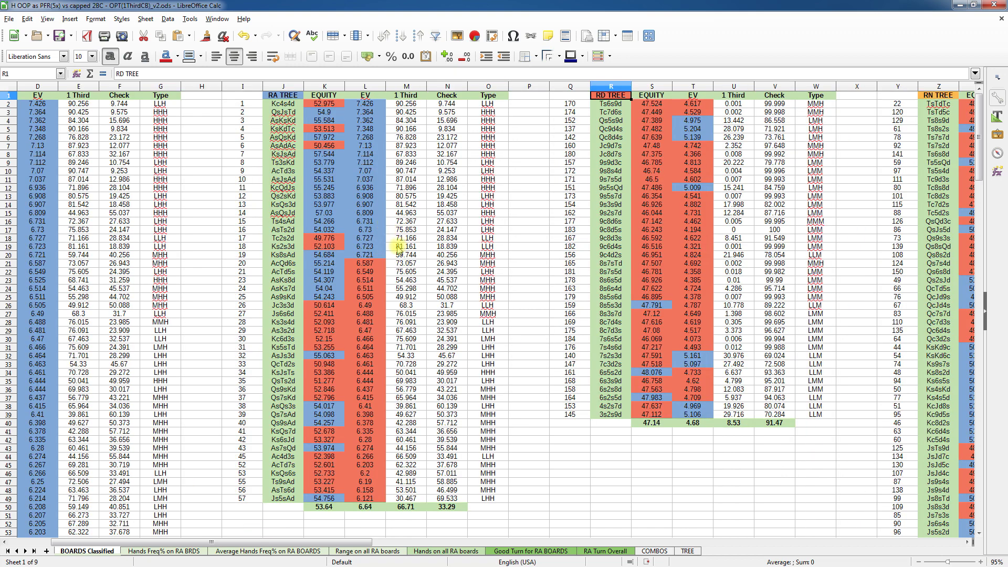
{"action": "scroll", "coordinate": [399, 247], "scroll_direction": "down", "scroll_amount": 2}
{"action": "scroll", "coordinate": [328, 452], "scroll_direction": "down", "scroll_amount": 2}
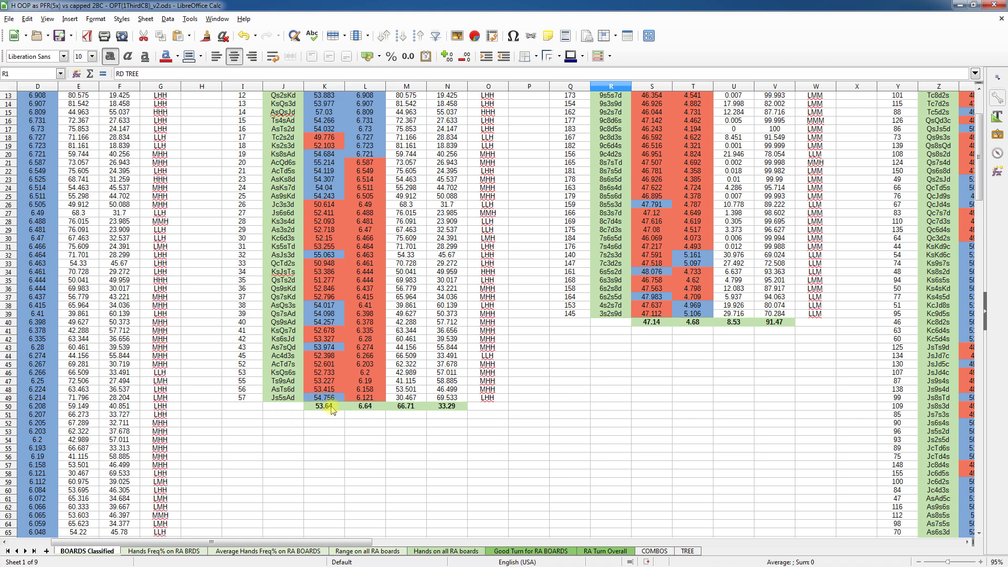
{"action": "left_click", "coordinate": [240, 408]}
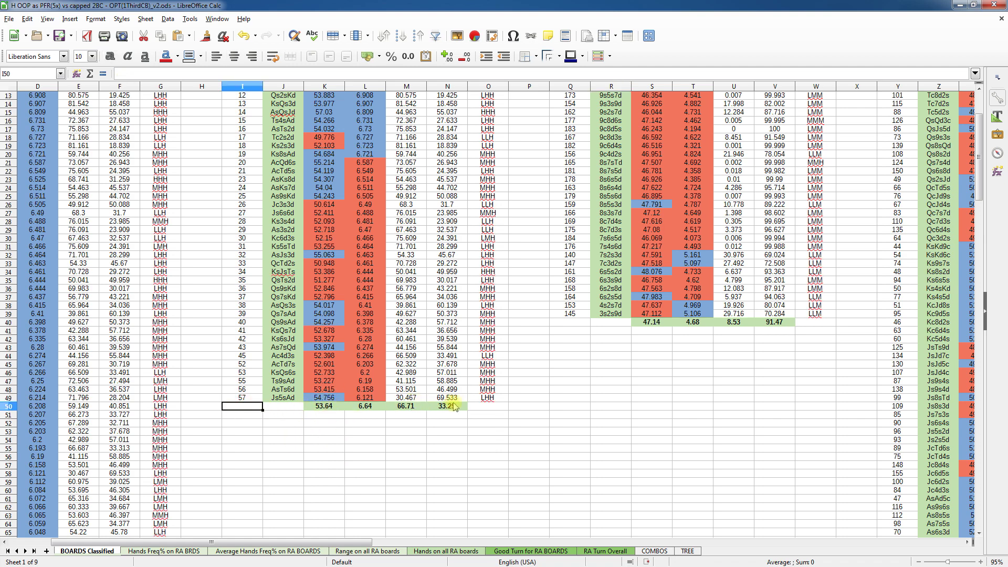
{"action": "scroll", "coordinate": [313, 405], "scroll_direction": "left", "scroll_amount": 1}
{"action": "scroll", "coordinate": [312, 404], "scroll_direction": "down", "scroll_amount": 3}
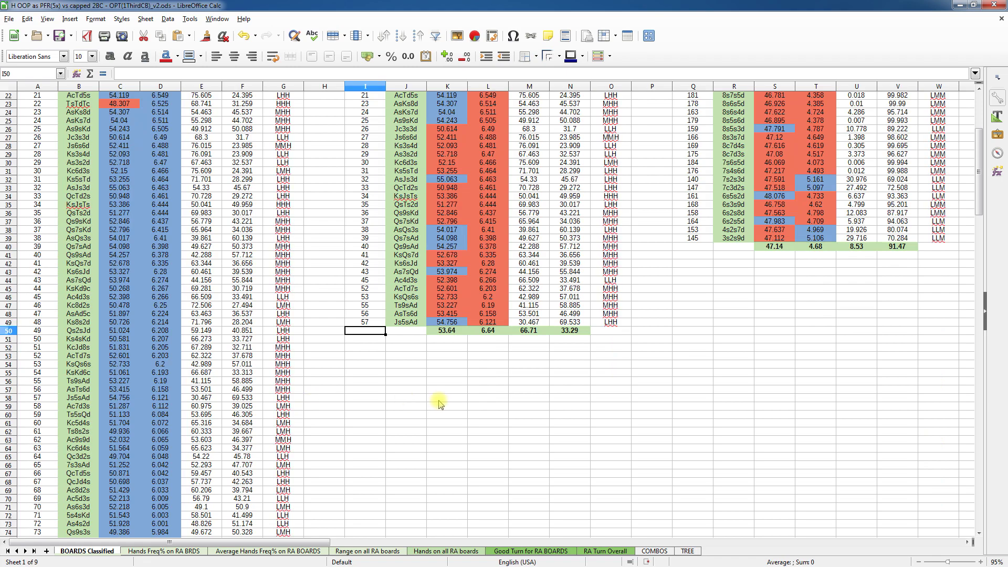
{"action": "scroll", "coordinate": [440, 404], "scroll_direction": "right", "scroll_amount": 2}
{"action": "scroll", "coordinate": [266, 394], "scroll_direction": "up", "scroll_amount": 7}
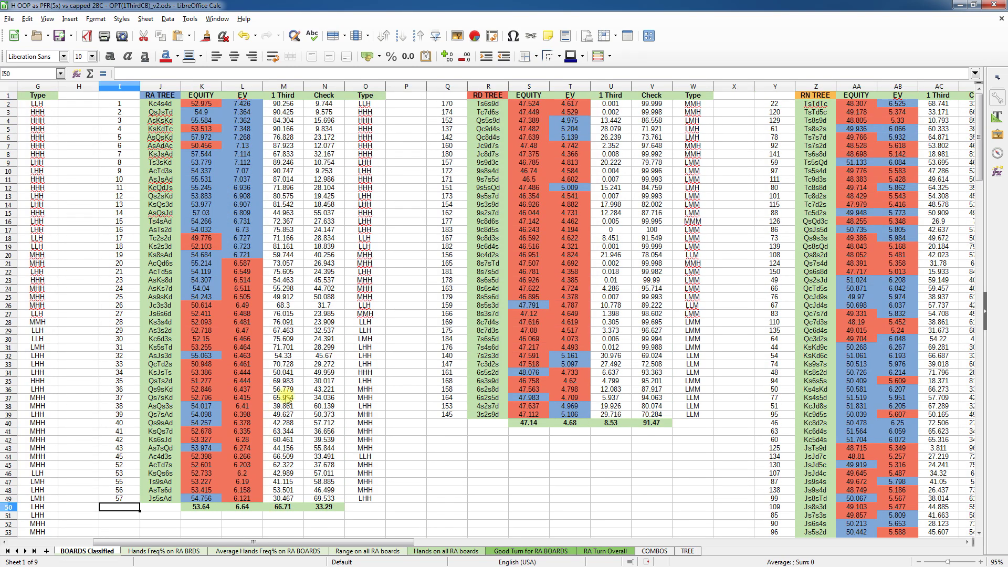
{"action": "scroll", "coordinate": [262, 390], "scroll_direction": "left", "scroll_amount": 2}
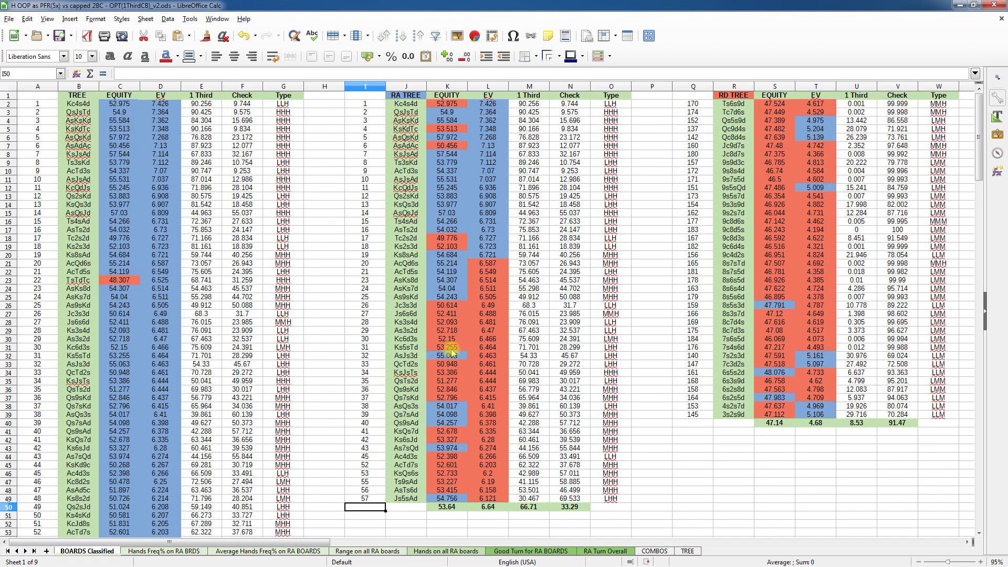
{"action": "scroll", "coordinate": [446, 336], "scroll_direction": "right", "scroll_amount": 1}
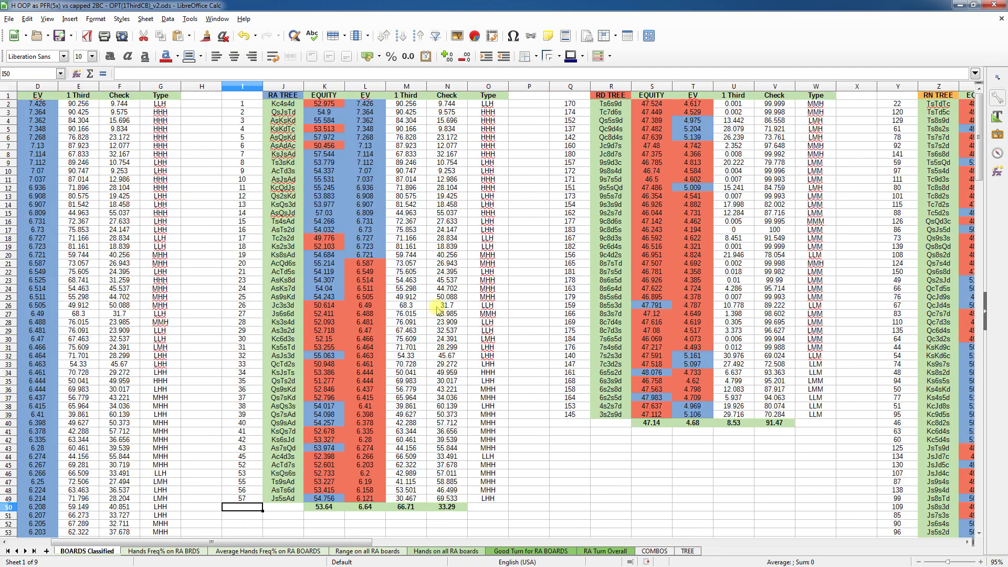
{"action": "scroll", "coordinate": [436, 309], "scroll_direction": "left", "scroll_amount": 1}
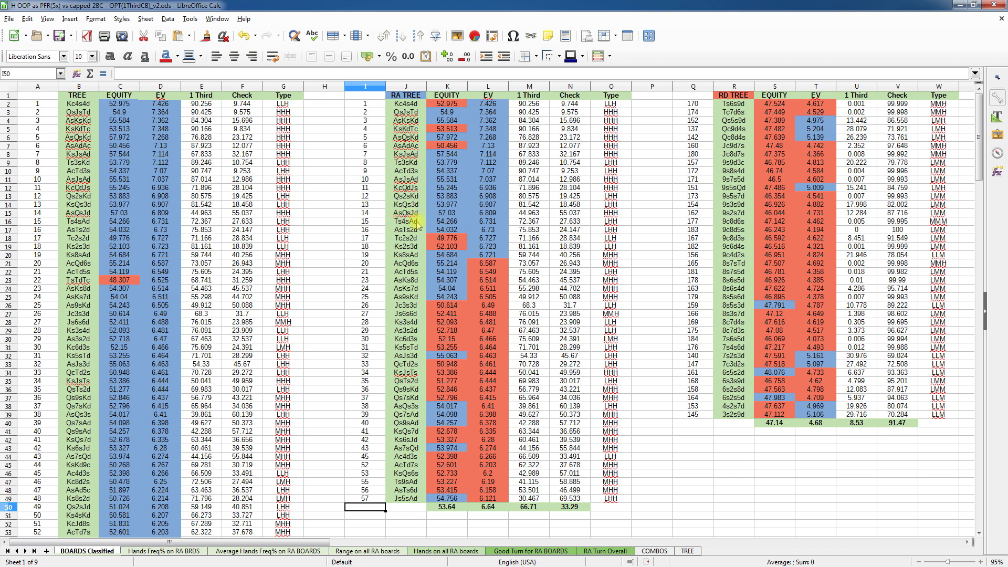
Point out the three board categories by selecting the RA TREE, RD TREE and RN TREE headers in turn
{"action": "scroll", "coordinate": [417, 223], "scroll_direction": "right", "scroll_amount": 3}
{"action": "scroll", "coordinate": [418, 223], "scroll_direction": "right", "scroll_amount": 6}
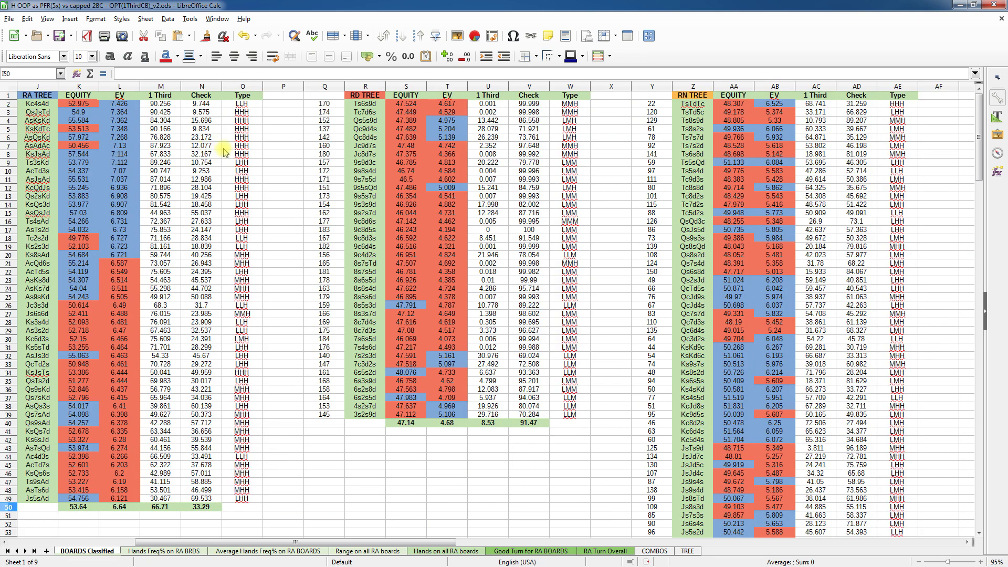
{"action": "left_click", "coordinate": [37, 96]}
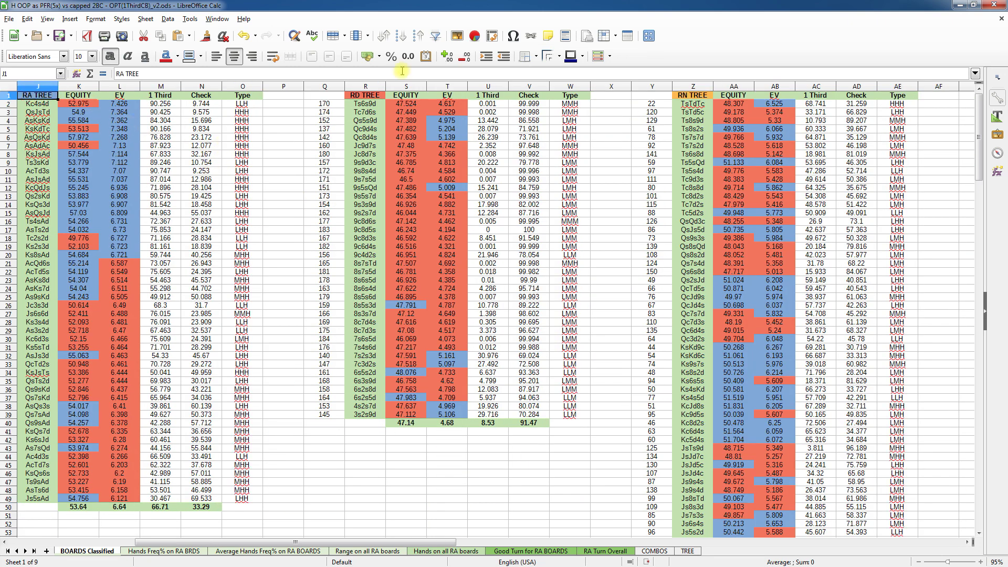
{"action": "left_click", "coordinate": [364, 95]}
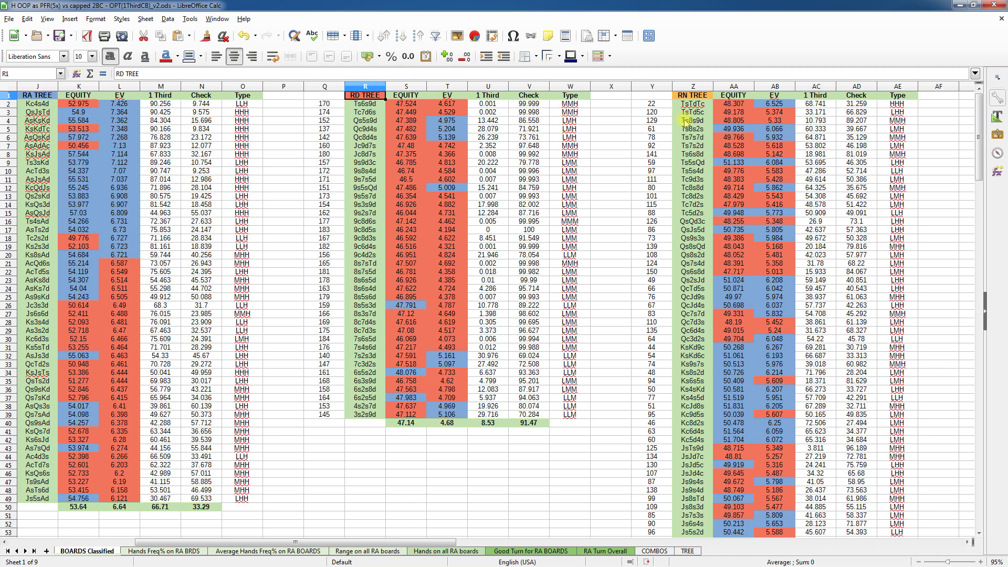
{"action": "left_click", "coordinate": [692, 96]}
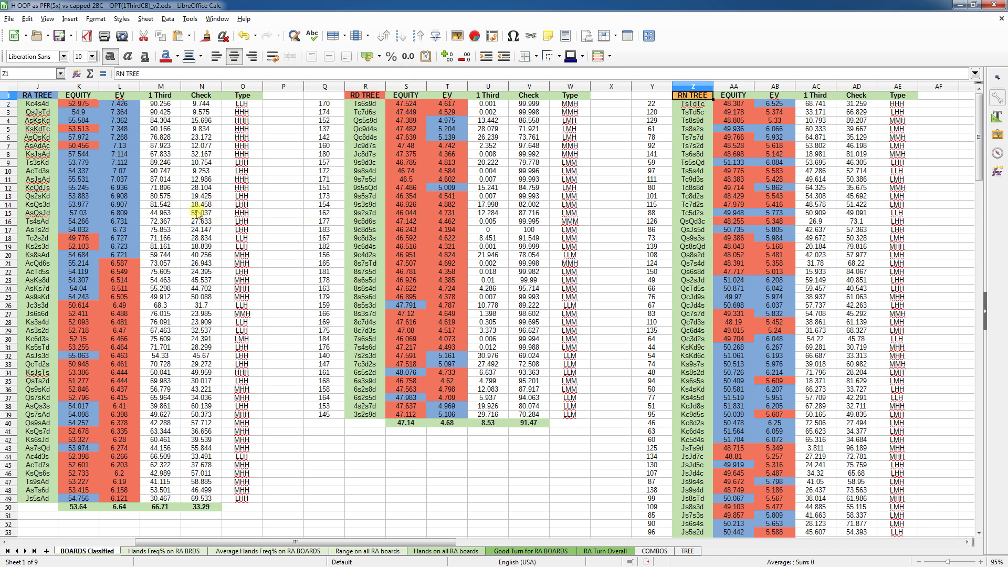
In the summary table below the ranked list, go through the TOTAL cells for LLL, LLM, LLH, LMM and LMH boards
{"action": "scroll", "coordinate": [180, 212], "scroll_direction": "down", "scroll_amount": 2}
{"action": "scroll", "coordinate": [180, 212], "scroll_direction": "left", "scroll_amount": 3}
{"action": "scroll", "coordinate": [184, 211], "scroll_direction": "down", "scroll_amount": 20}
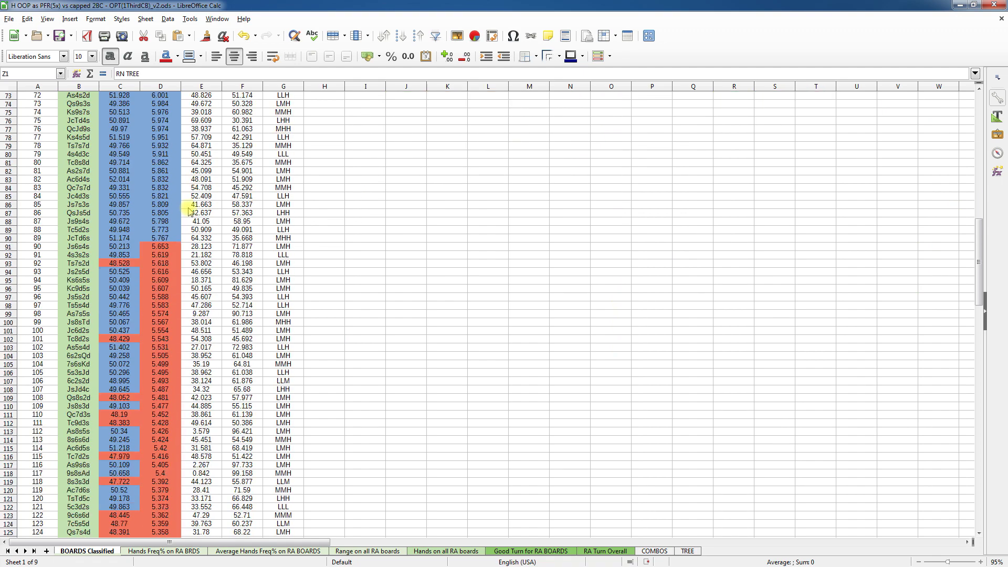
{"action": "scroll", "coordinate": [189, 210], "scroll_direction": "down", "scroll_amount": 20}
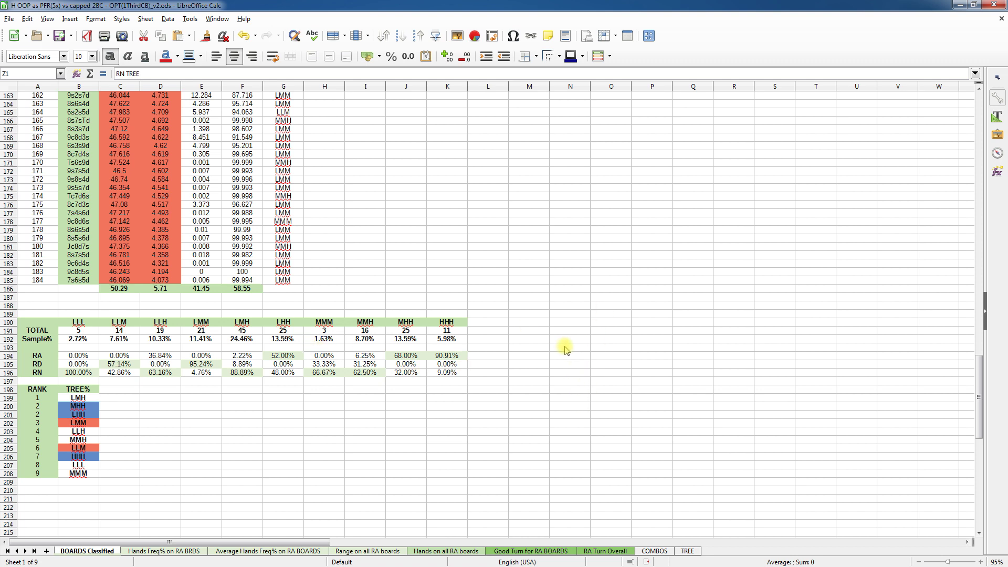
{"action": "left_click", "coordinate": [83, 331]}
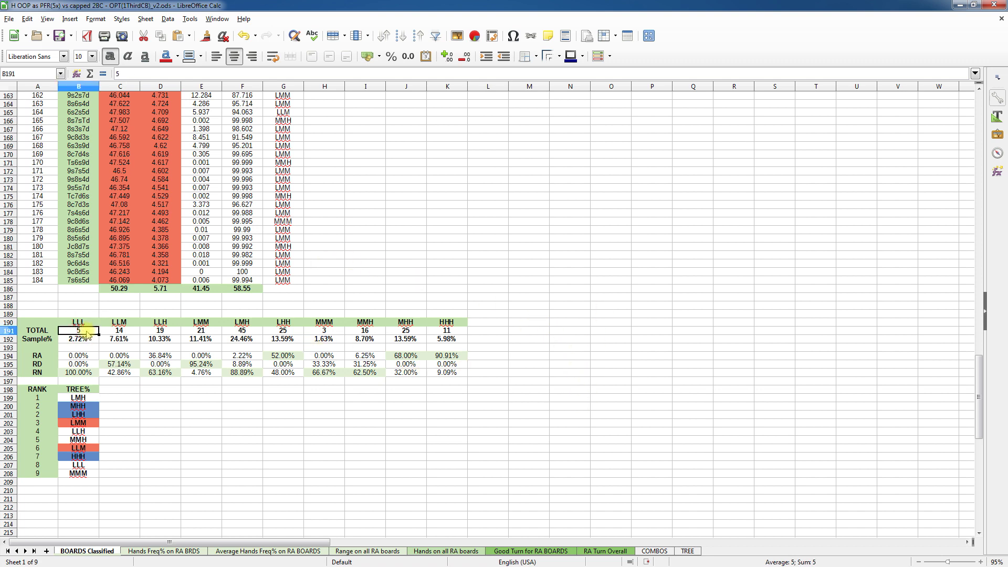
{"action": "left_click", "coordinate": [127, 331]}
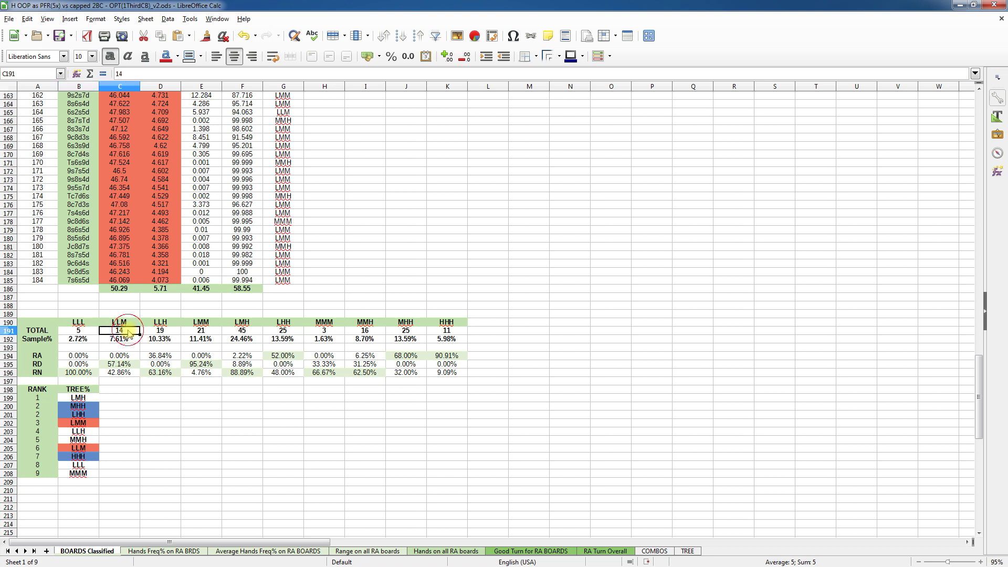
{"action": "left_click", "coordinate": [176, 333]}
{"action": "left_click", "coordinate": [212, 332]}
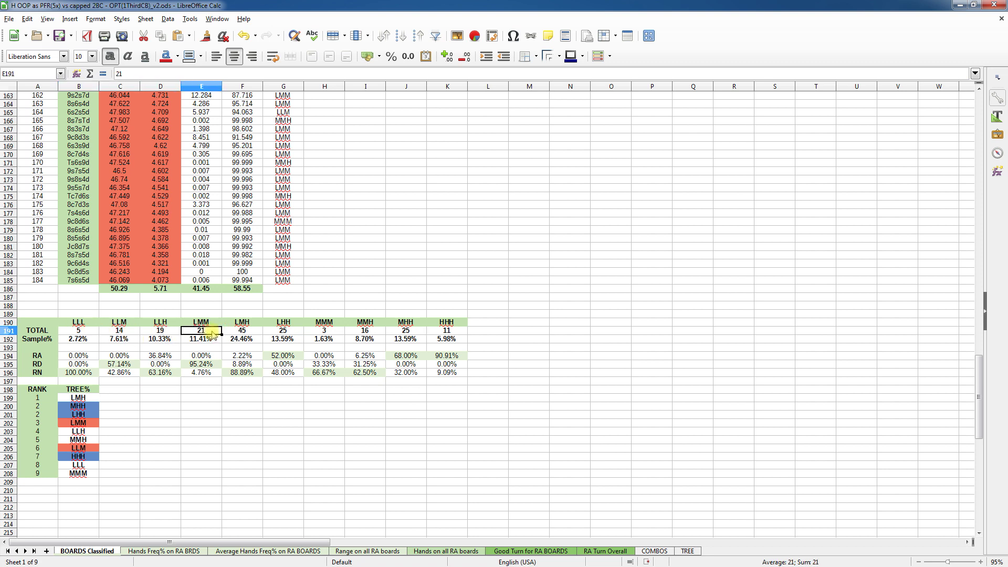
{"action": "left_click", "coordinate": [252, 332]}
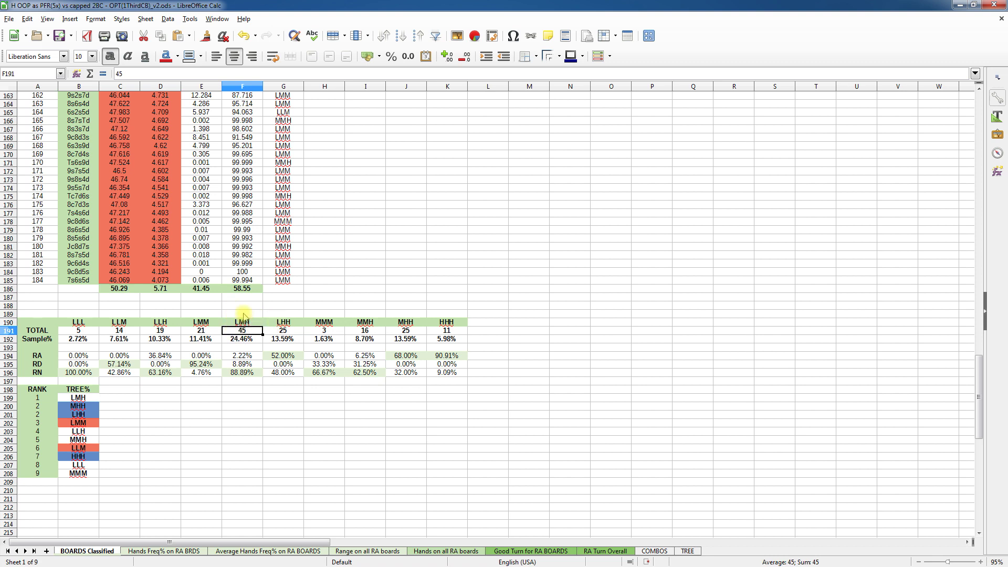
Continue through the TOTAL cells for LHH, MMM, MMH, MHH and HHH boards in the summary table
{"action": "left_click", "coordinate": [243, 314]}
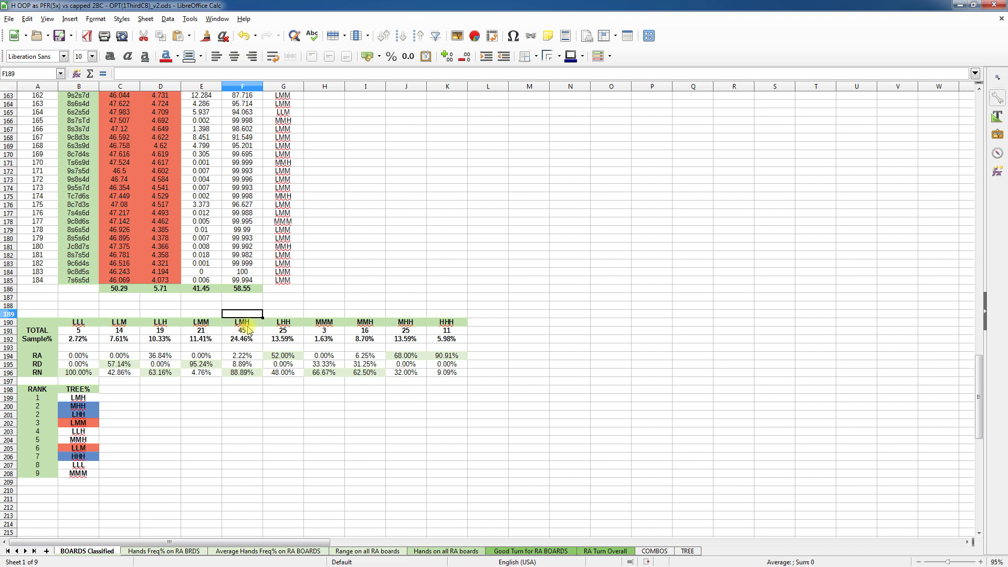
{"action": "left_click", "coordinate": [284, 331]}
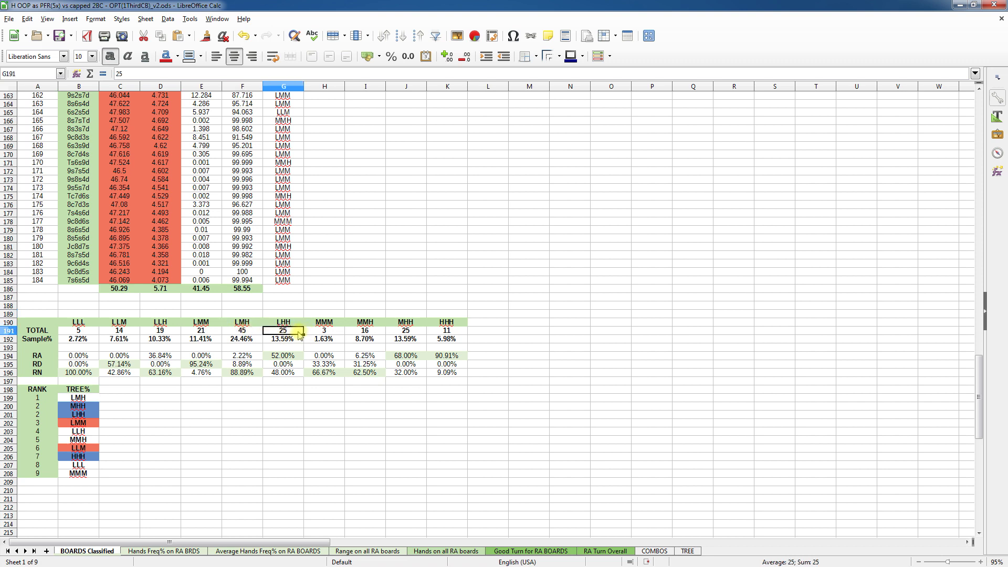
{"action": "left_click", "coordinate": [331, 335]}
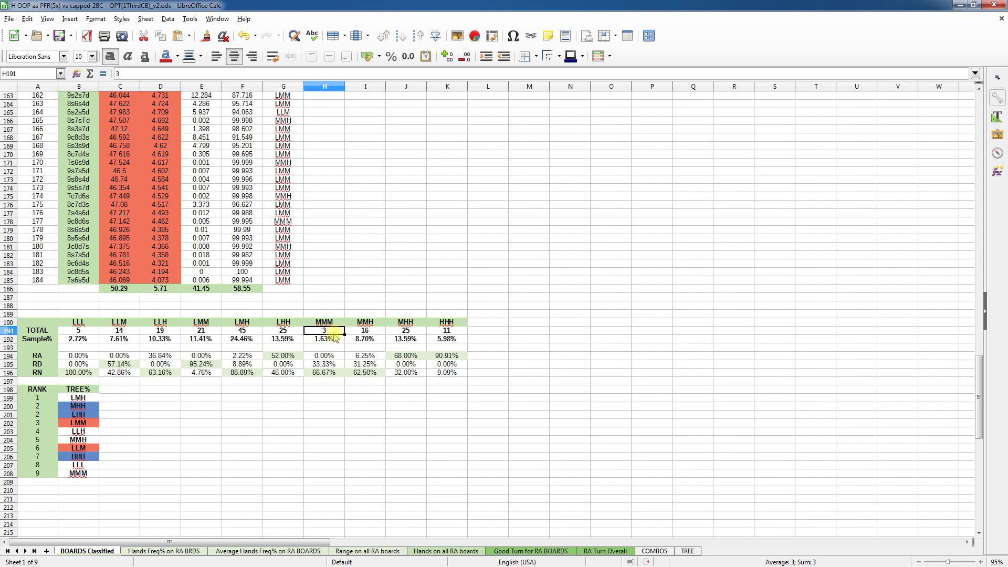
{"action": "left_click", "coordinate": [368, 334]}
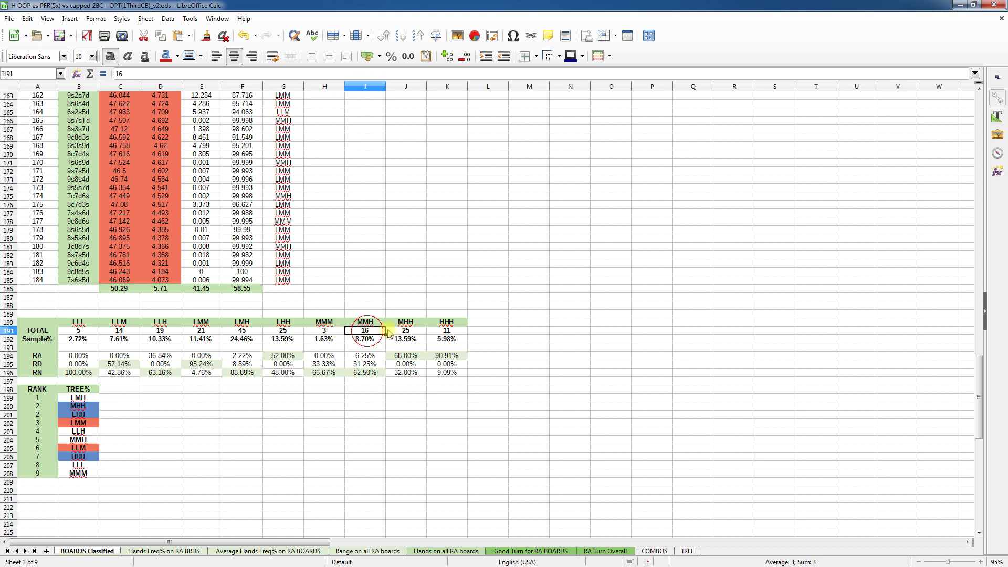
{"action": "left_click", "coordinate": [419, 332]}
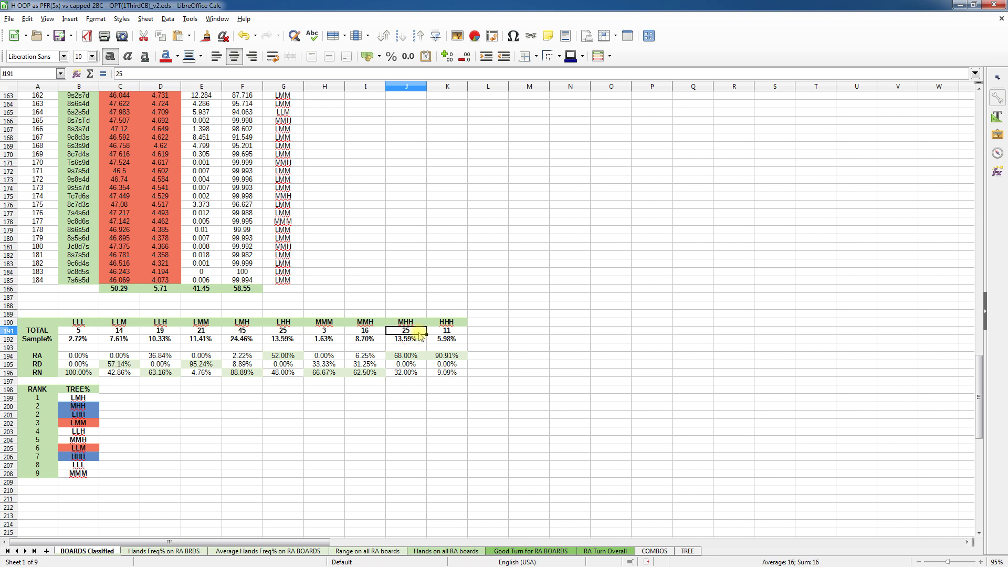
{"action": "left_click", "coordinate": [464, 332]}
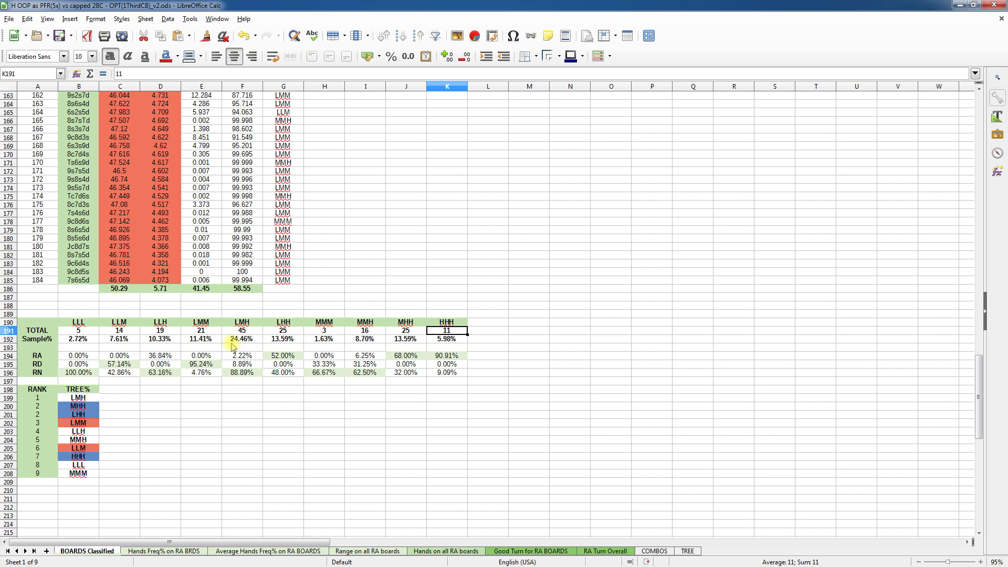
Go through the Sample% cells from LLL to MMM and return to the LMH share
{"action": "left_click", "coordinate": [93, 344]}
{"action": "left_click", "coordinate": [120, 342]}
{"action": "left_click", "coordinate": [157, 340]}
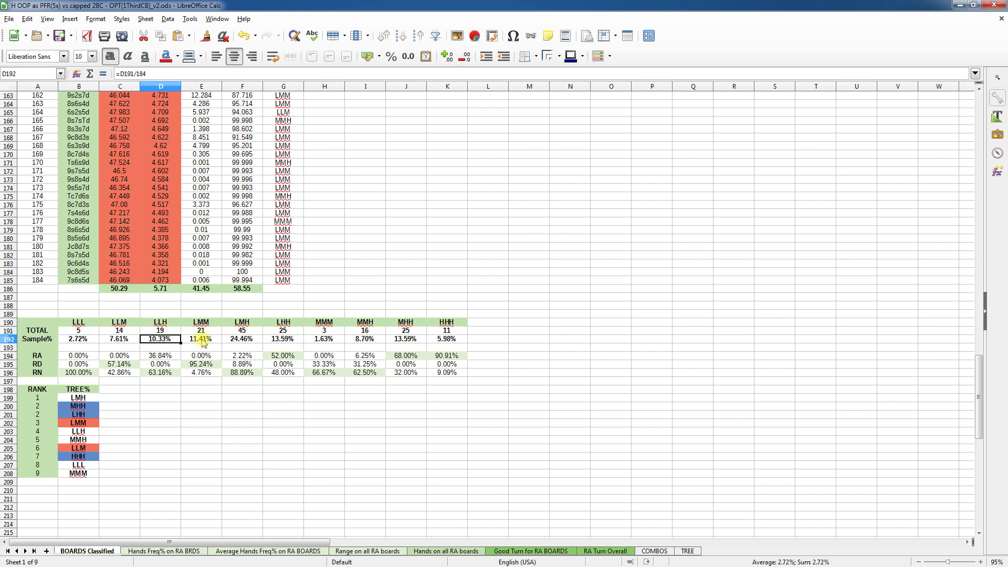
{"action": "left_click", "coordinate": [204, 341]}
{"action": "left_click", "coordinate": [252, 340]}
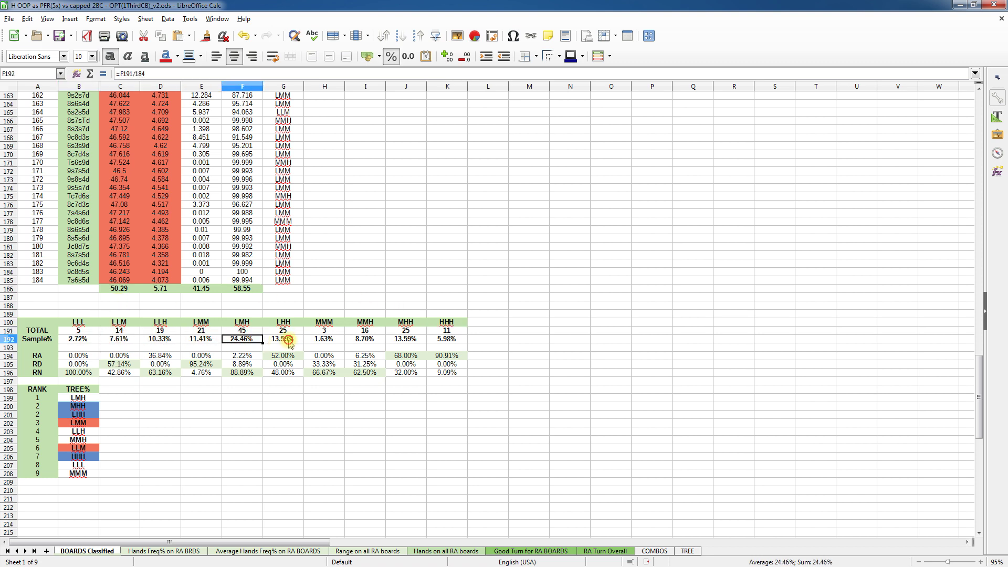
{"action": "left_click", "coordinate": [288, 340]}
{"action": "left_click", "coordinate": [331, 341]}
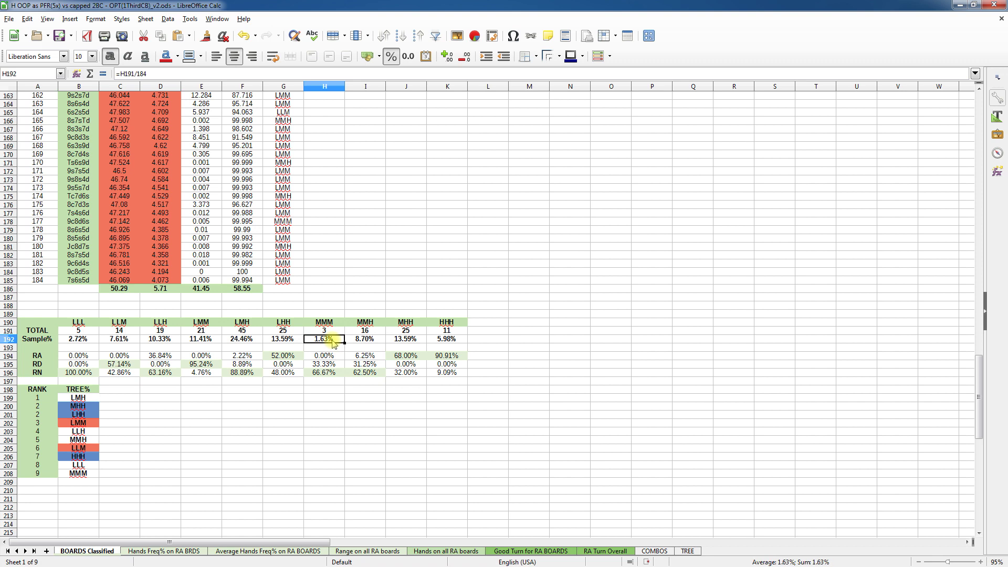
{"action": "left_click", "coordinate": [238, 341]}
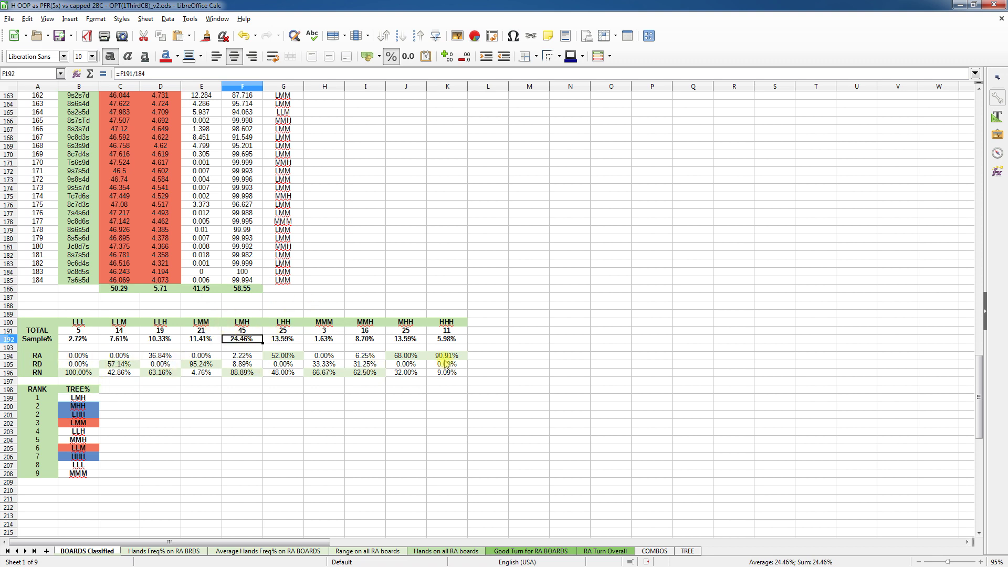
Point out the RA and RN row labels, then check the RD and RA percentages in the LMM column
{"action": "left_click", "coordinate": [44, 357]}
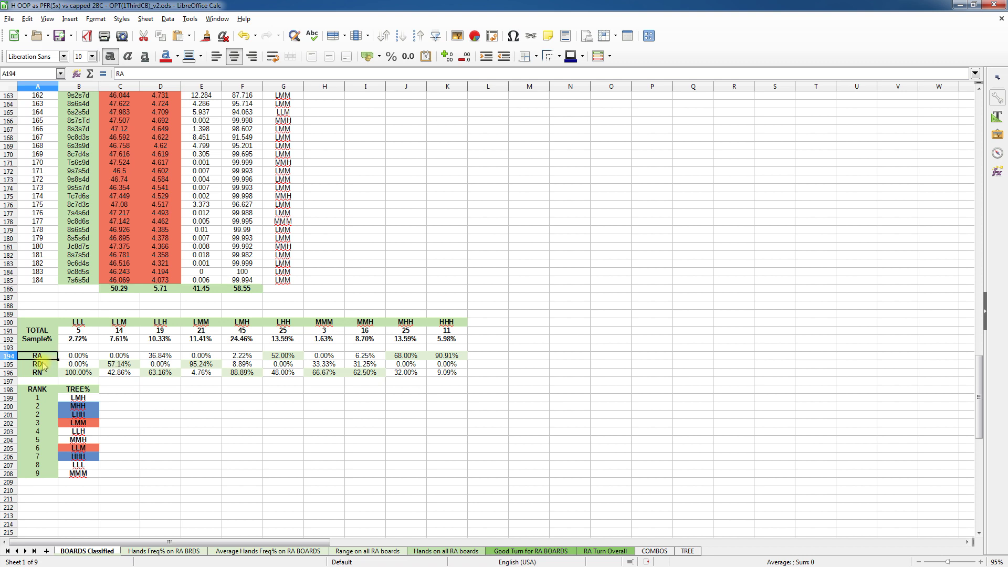
{"action": "left_click", "coordinate": [45, 371]}
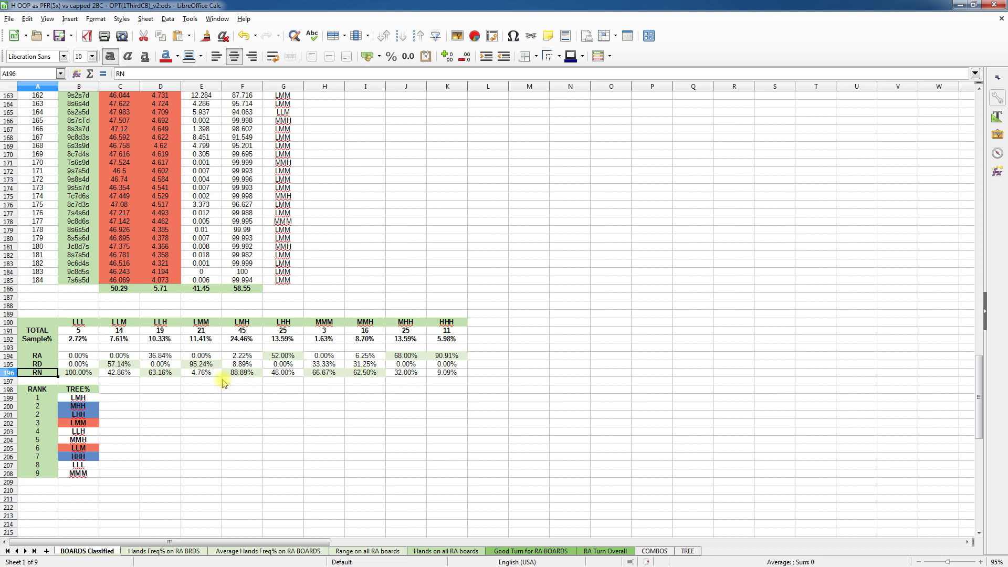
{"action": "left_click", "coordinate": [201, 363]}
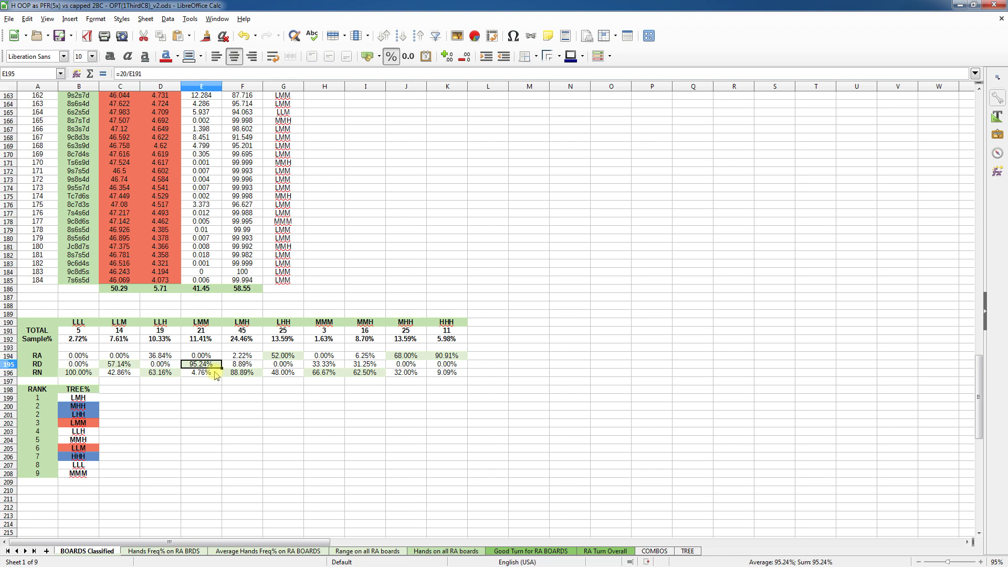
{"action": "left_click", "coordinate": [216, 356]}
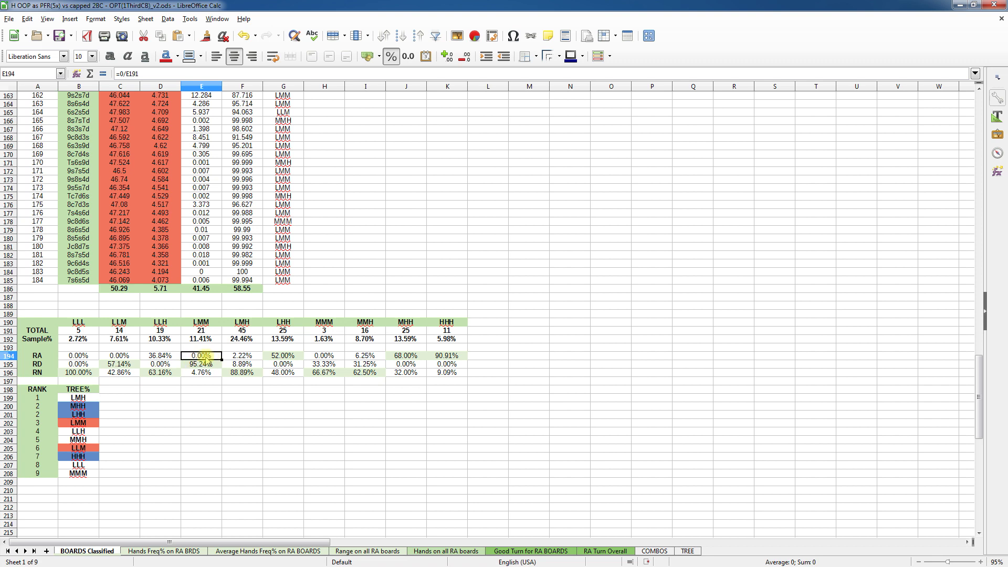
{"action": "left_click", "coordinate": [208, 367]}
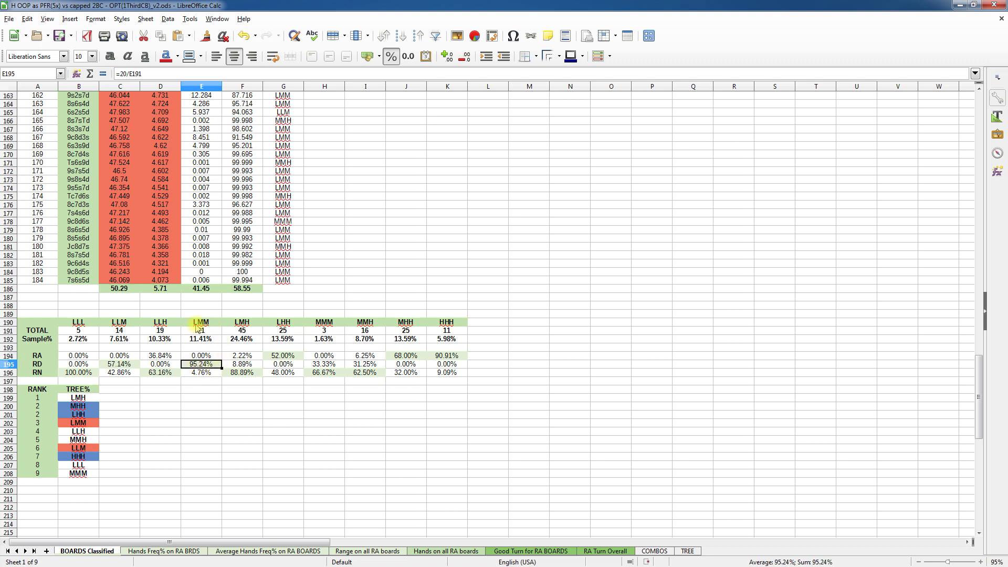
Compare the LMM column's RD and RN percentages, selecting the matching RD and RN row labels
{"action": "left_click", "coordinate": [39, 365]}
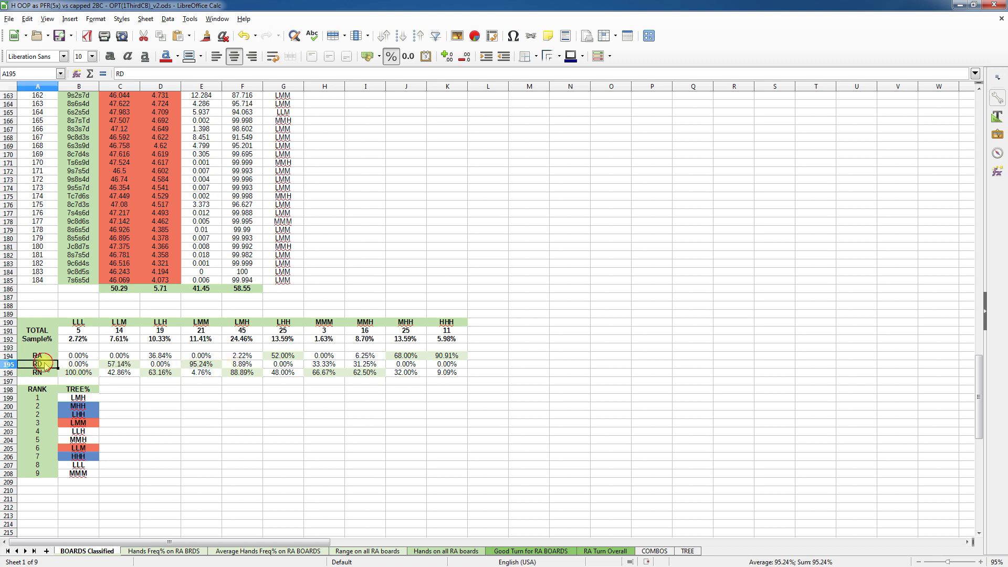
{"action": "left_click", "coordinate": [214, 365]}
{"action": "left_click", "coordinate": [206, 375]}
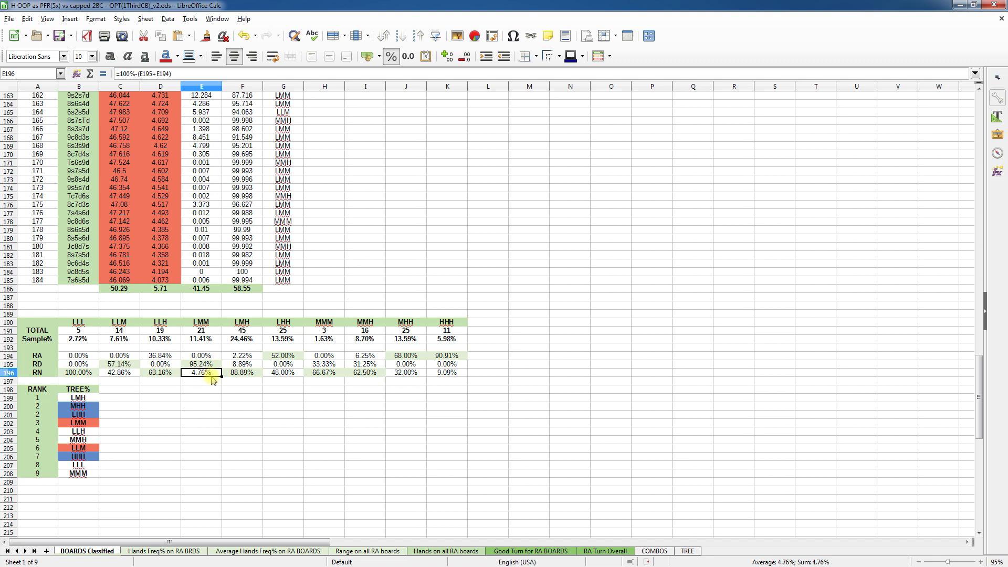
{"action": "left_click", "coordinate": [45, 376]}
{"action": "left_click", "coordinate": [209, 374]}
{"action": "left_click", "coordinate": [202, 364]}
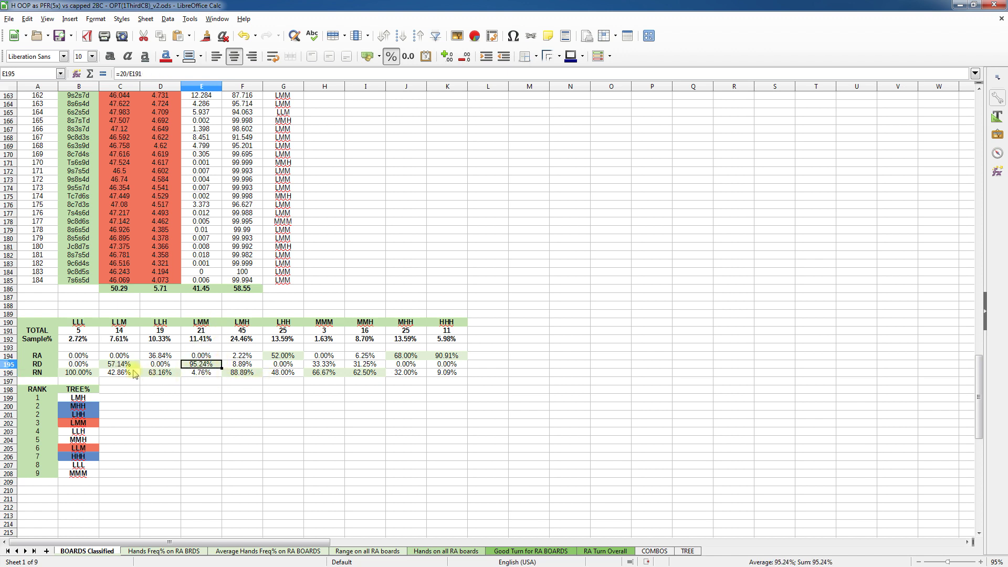
{"action": "left_click", "coordinate": [38, 365]}
{"action": "left_click", "coordinate": [38, 372]}
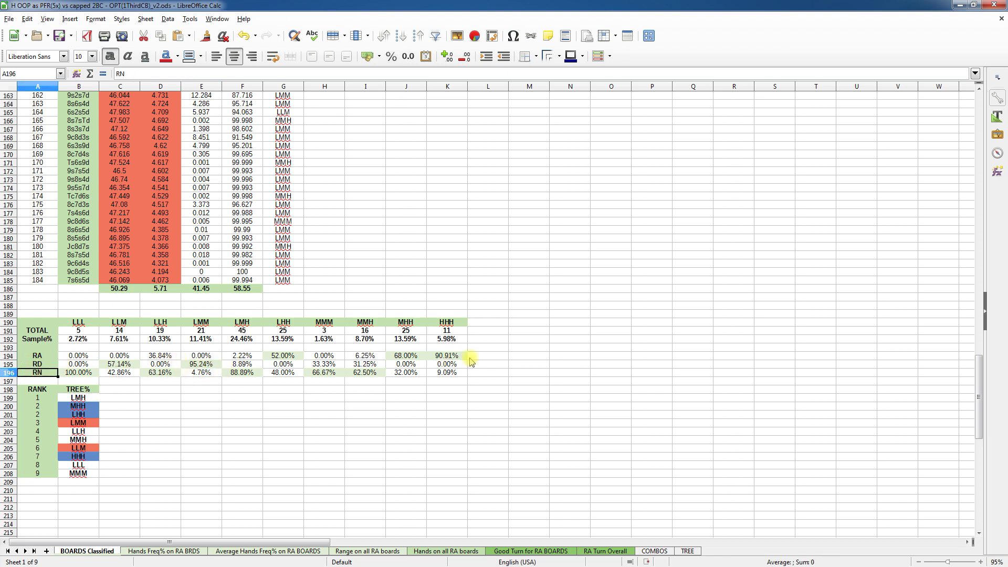
Review the RA percentage for HHH boards together with its column header and the RA row label
{"action": "left_click", "coordinate": [447, 356]}
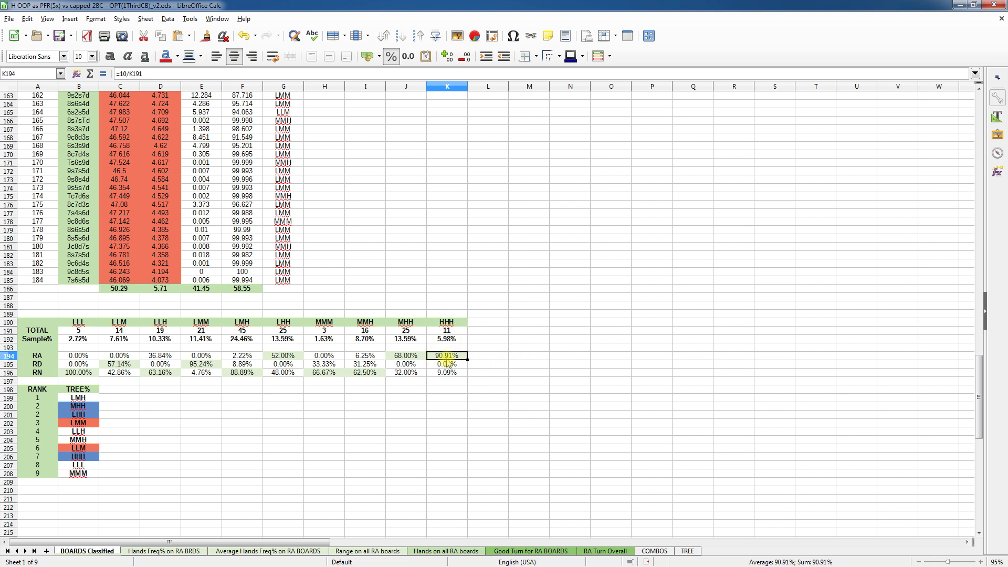
{"action": "left_click", "coordinate": [446, 322]}
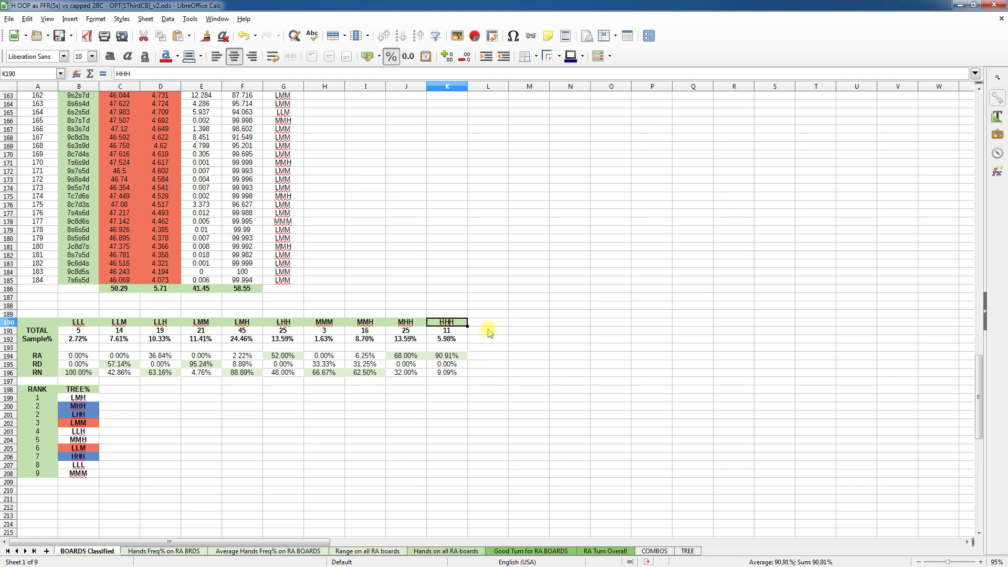
{"action": "left_click", "coordinate": [40, 357]}
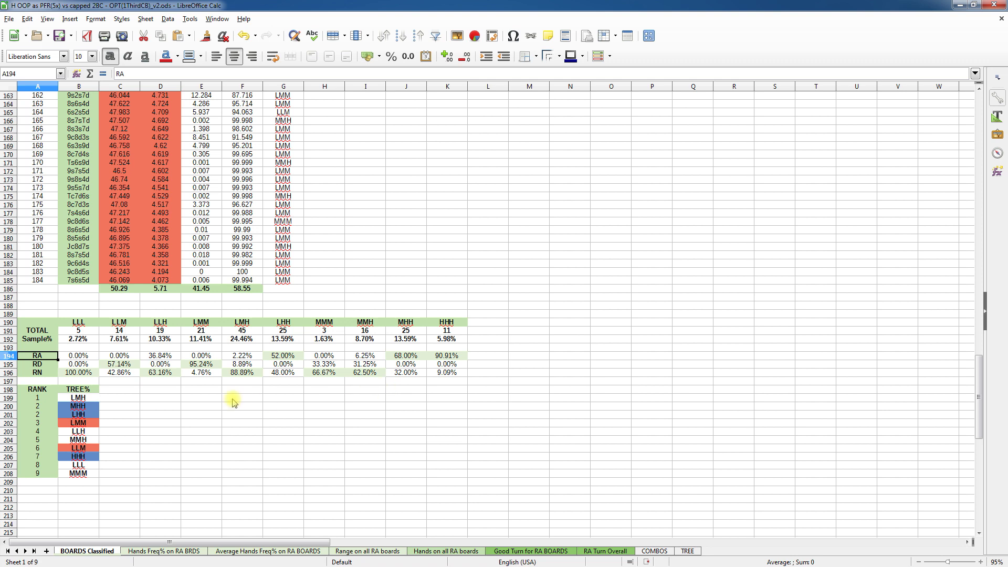
Introduce the RANK list and match its top entry, LMH, to the LMH column of the summary table
{"action": "left_click", "coordinate": [38, 389]}
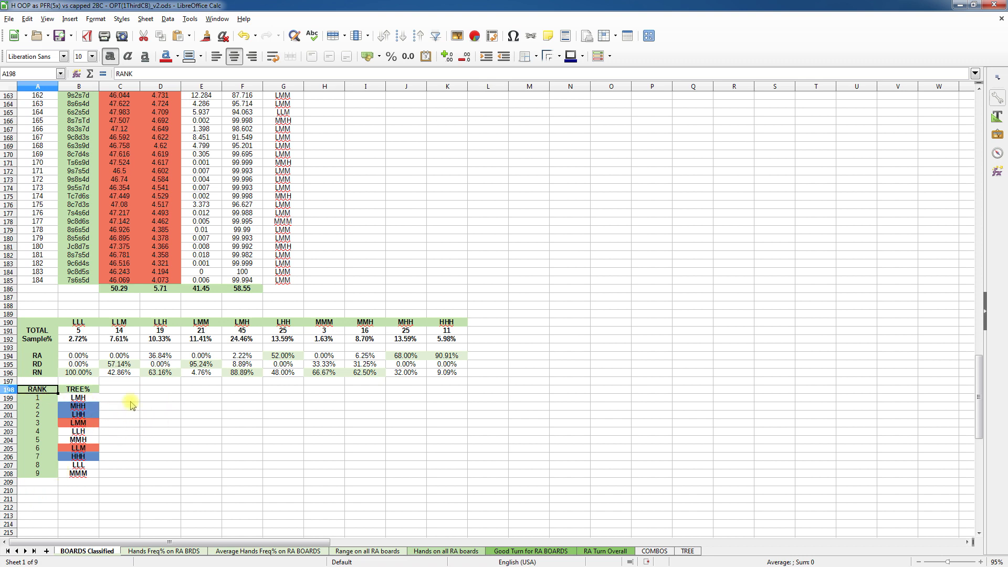
{"action": "left_click", "coordinate": [93, 399]}
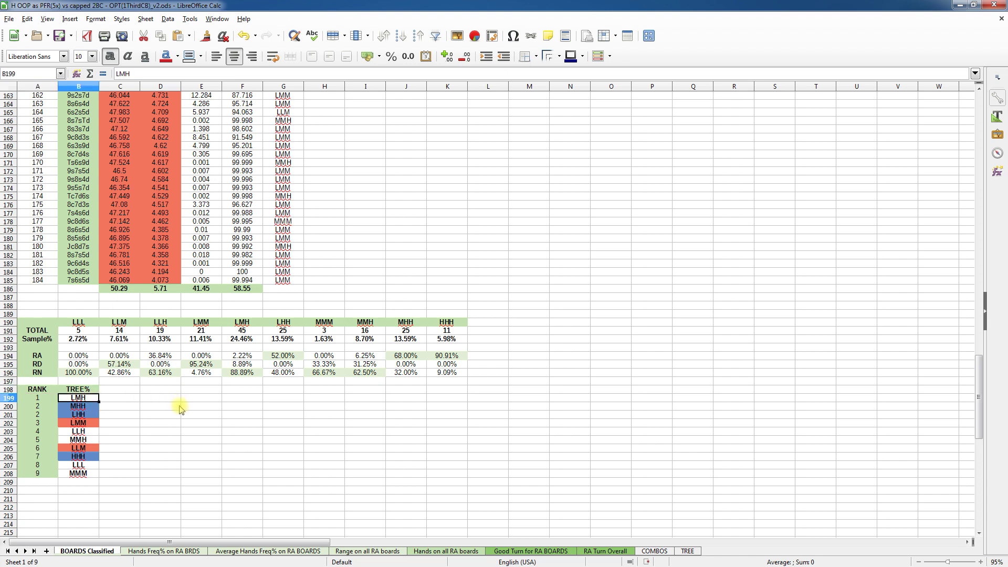
{"action": "left_click", "coordinate": [245, 323]}
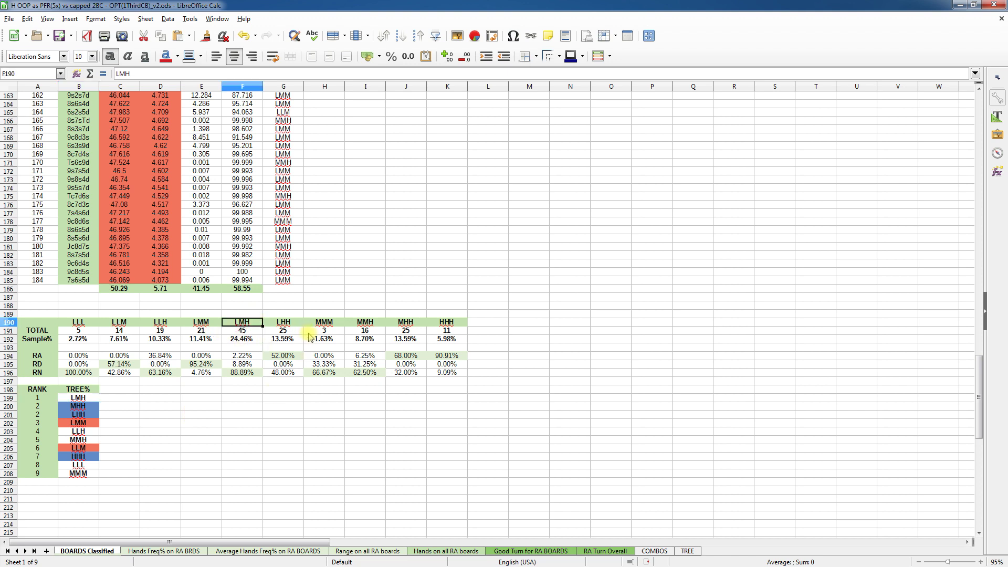
{"action": "left_click", "coordinate": [93, 400]}
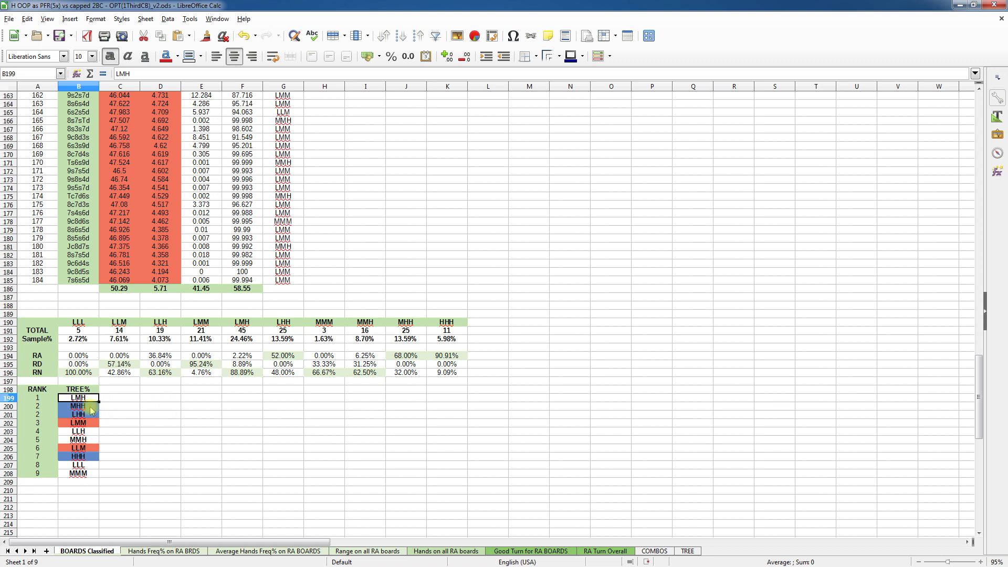
Match the MHH entry in the RANK list to its summary column and check its RA percentage
{"action": "left_click", "coordinate": [98, 406]}
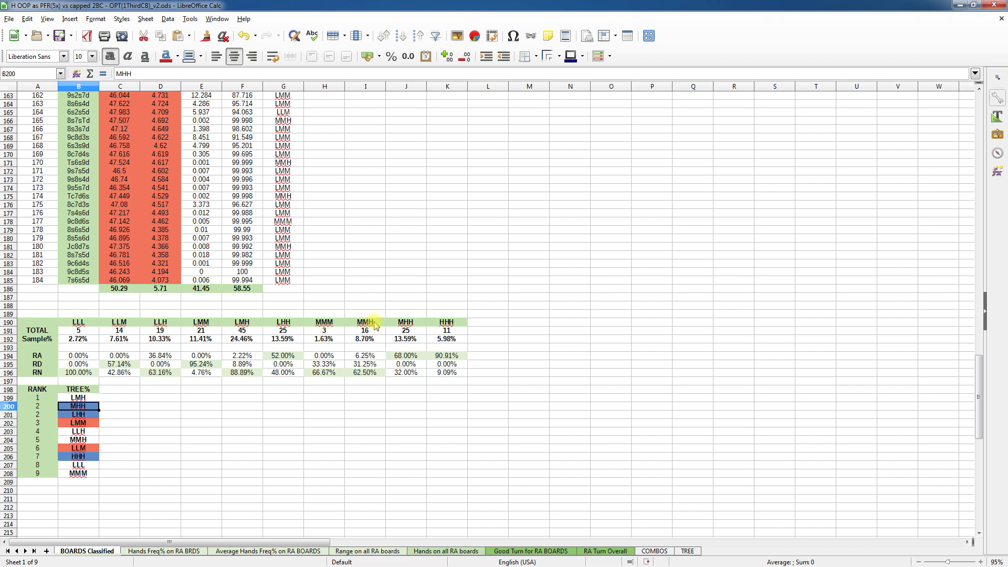
{"action": "left_click", "coordinate": [409, 324]}
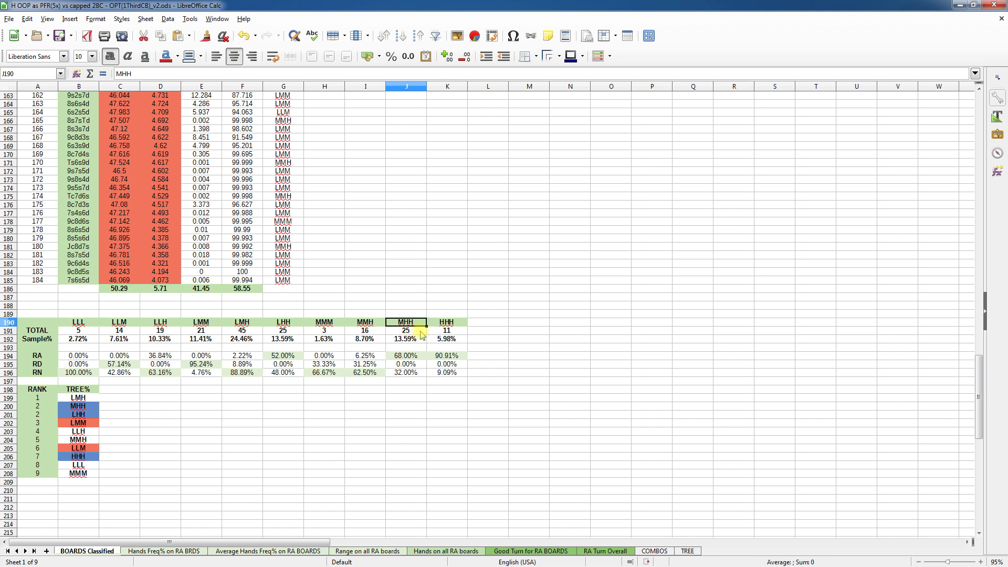
{"action": "left_click", "coordinate": [402, 357]}
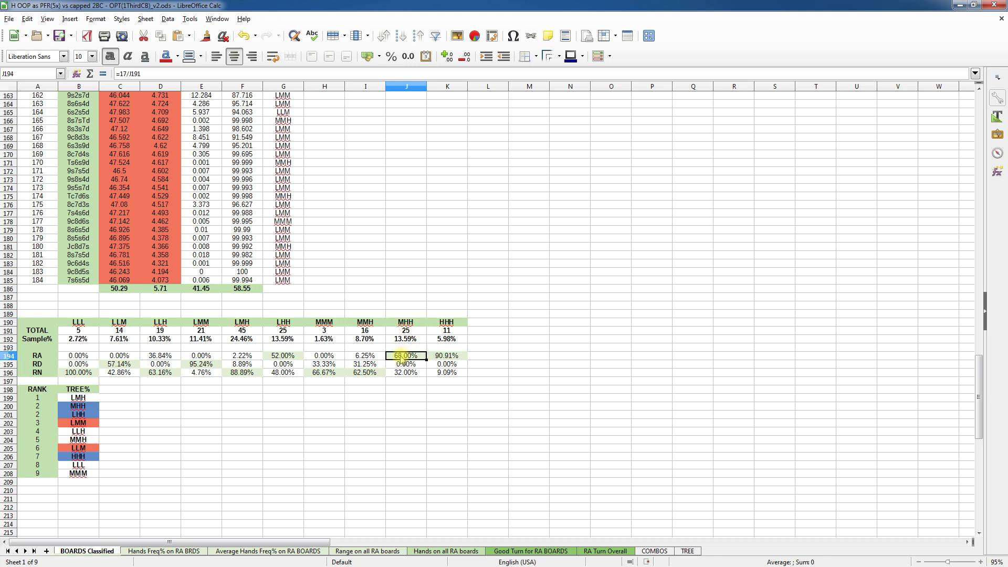
Check the ranked LHH entry against its TOTAL, RA and RN cells, then select the third-ranked LMM entry
{"action": "left_click", "coordinate": [79, 414]}
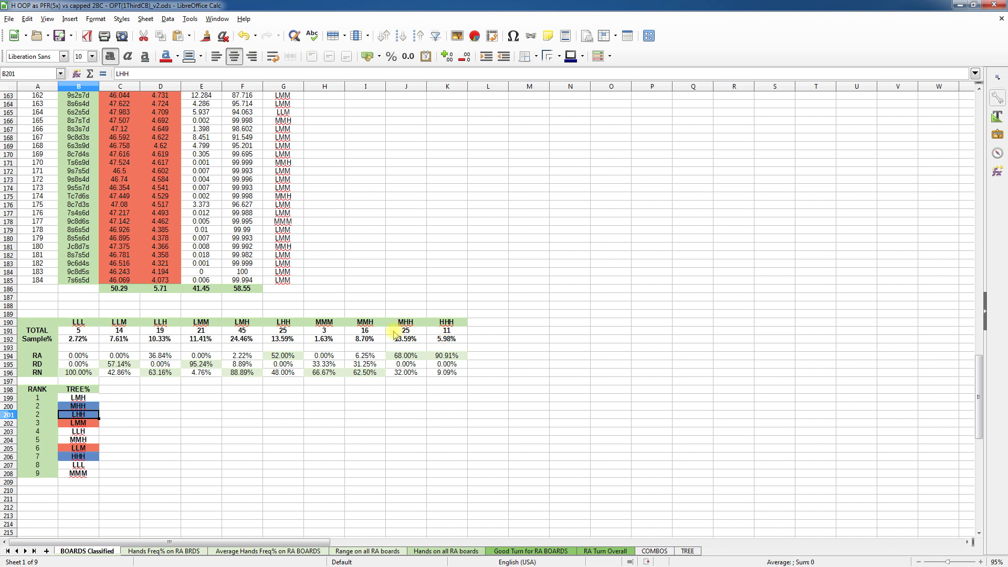
{"action": "left_click", "coordinate": [288, 330]}
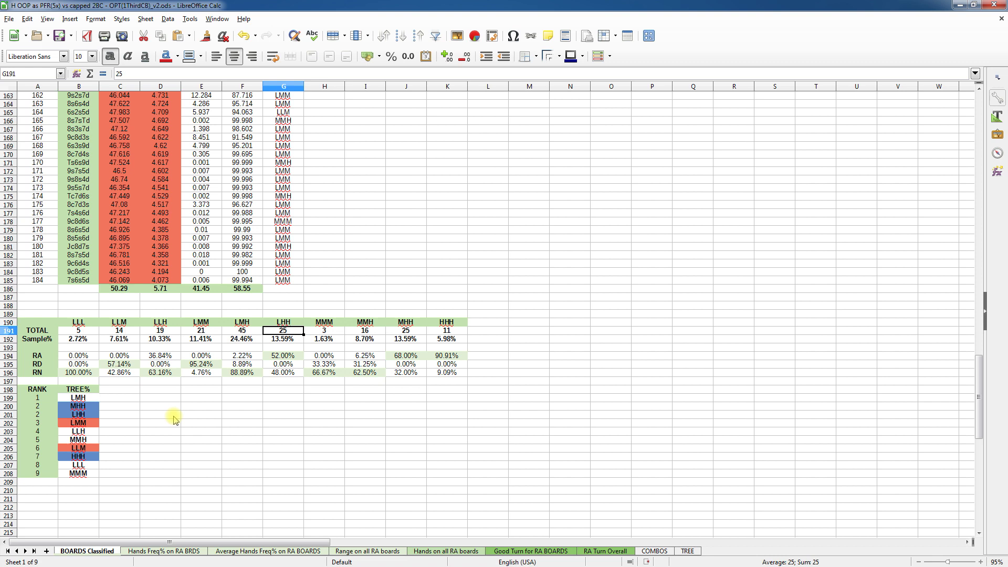
{"action": "left_click", "coordinate": [278, 357]}
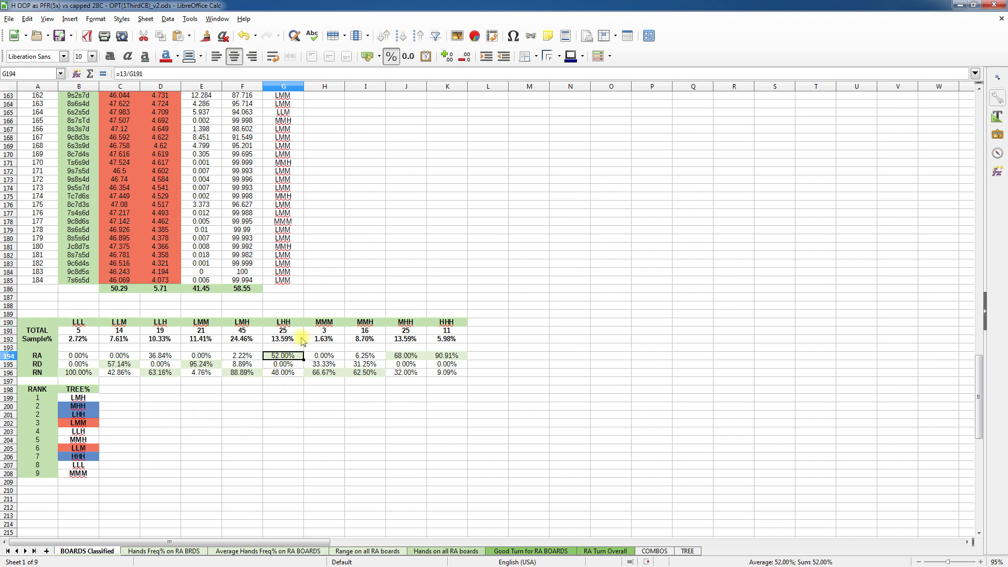
{"action": "left_click", "coordinate": [46, 356]}
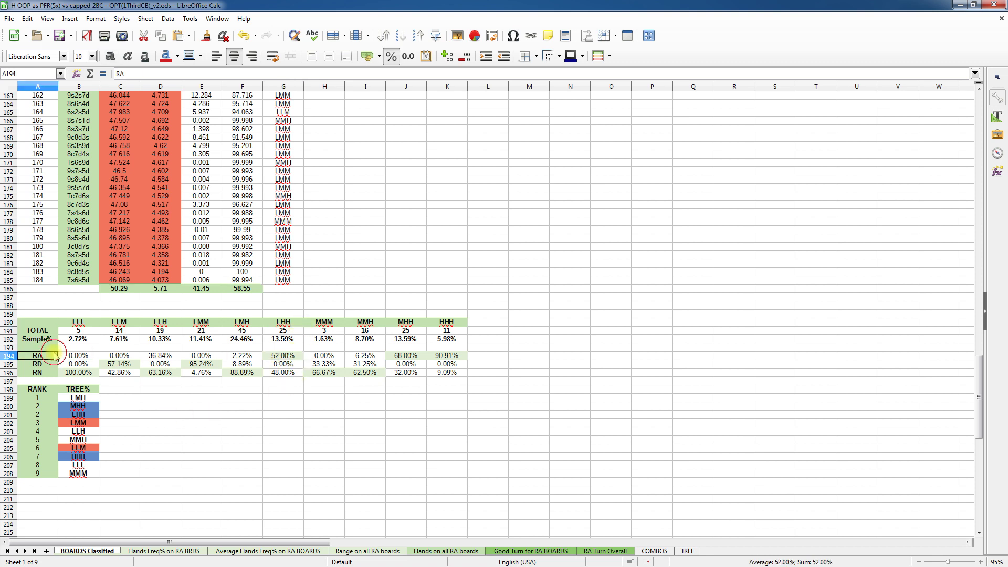
{"action": "left_click", "coordinate": [277, 373]}
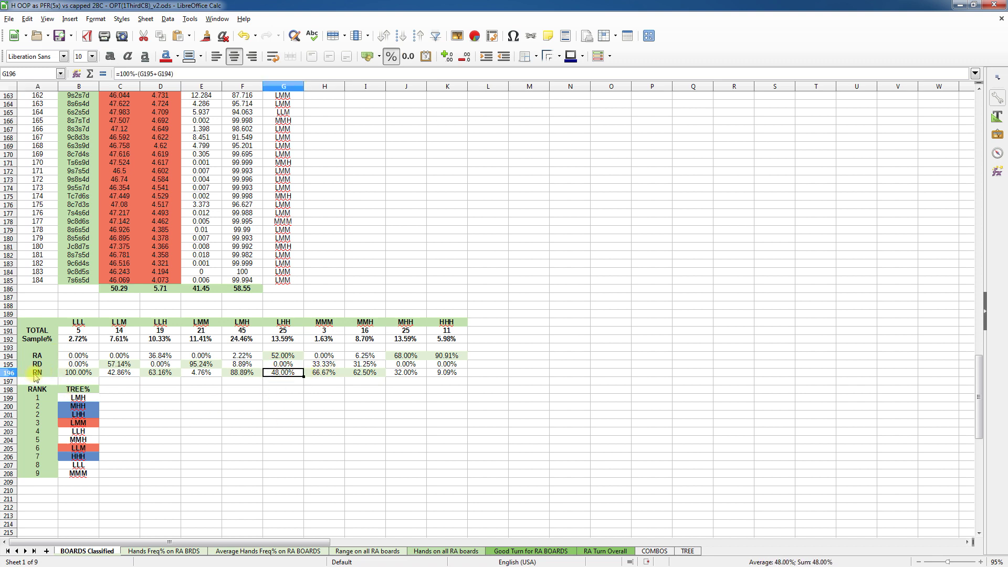
{"action": "left_click", "coordinate": [78, 423]}
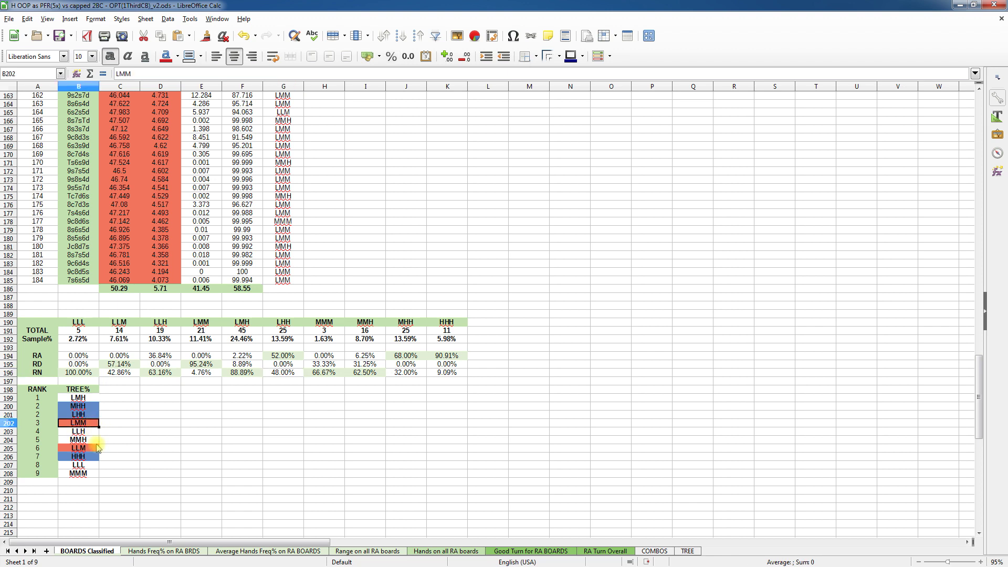
Open the Hands Freq% on RA BRDS sheet and review its QUAD and FULL HOUSE sections from the first row
{"action": "scroll", "coordinate": [244, 462], "scroll_direction": "up", "scroll_amount": 10}
{"action": "scroll", "coordinate": [247, 464], "scroll_direction": "up", "scroll_amount": 20}
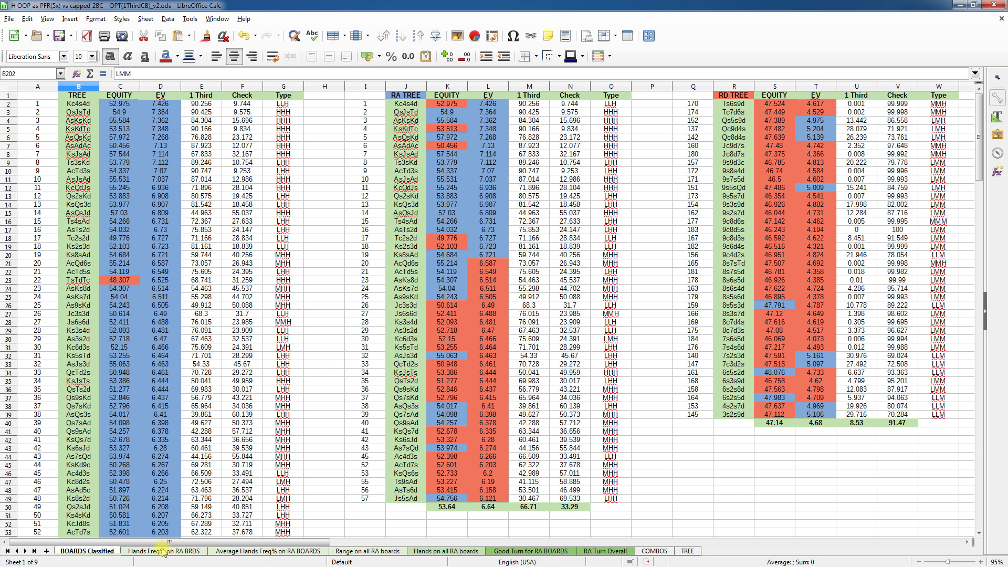
{"action": "left_click", "coordinate": [144, 551]}
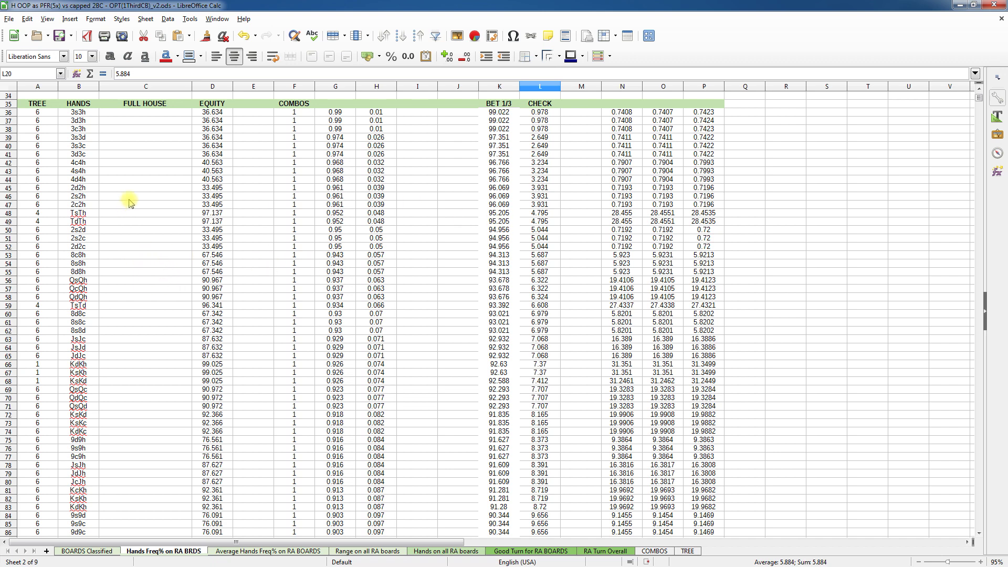
{"action": "scroll", "coordinate": [147, 205], "scroll_direction": "up", "scroll_amount": 11}
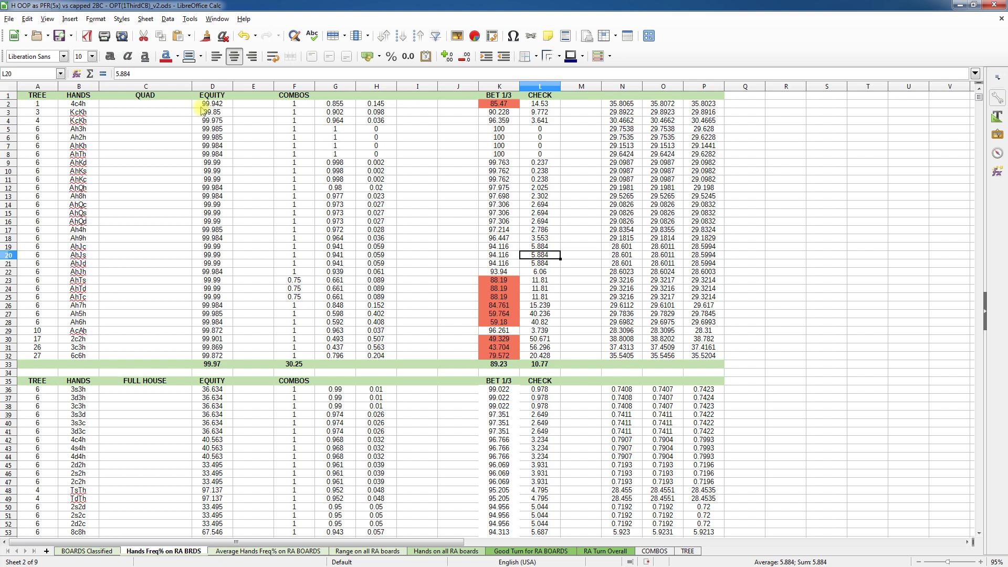
{"action": "scroll", "coordinate": [168, 377], "scroll_direction": "down", "scroll_amount": 20}
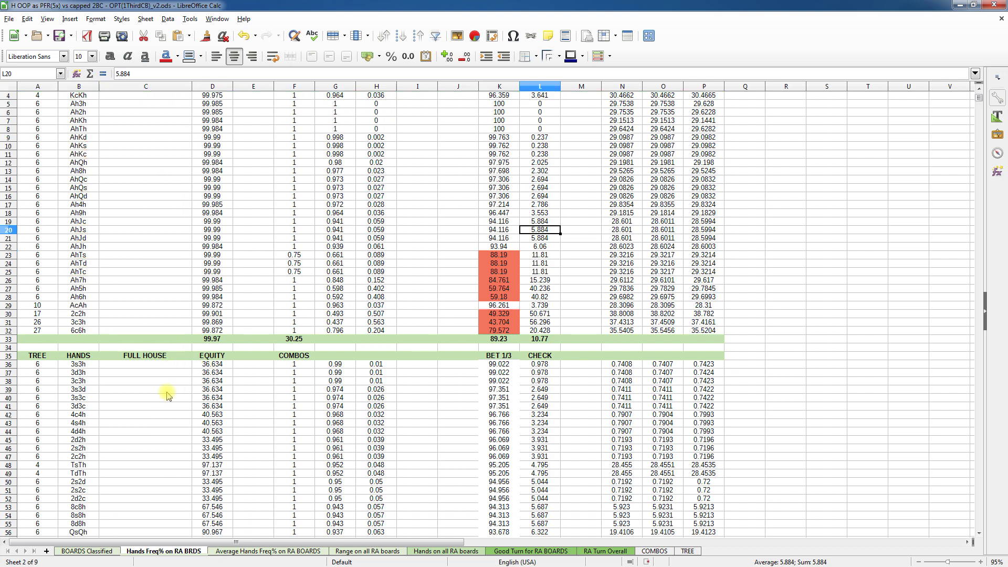
{"action": "scroll", "coordinate": [167, 395], "scroll_direction": "down", "scroll_amount": 19}
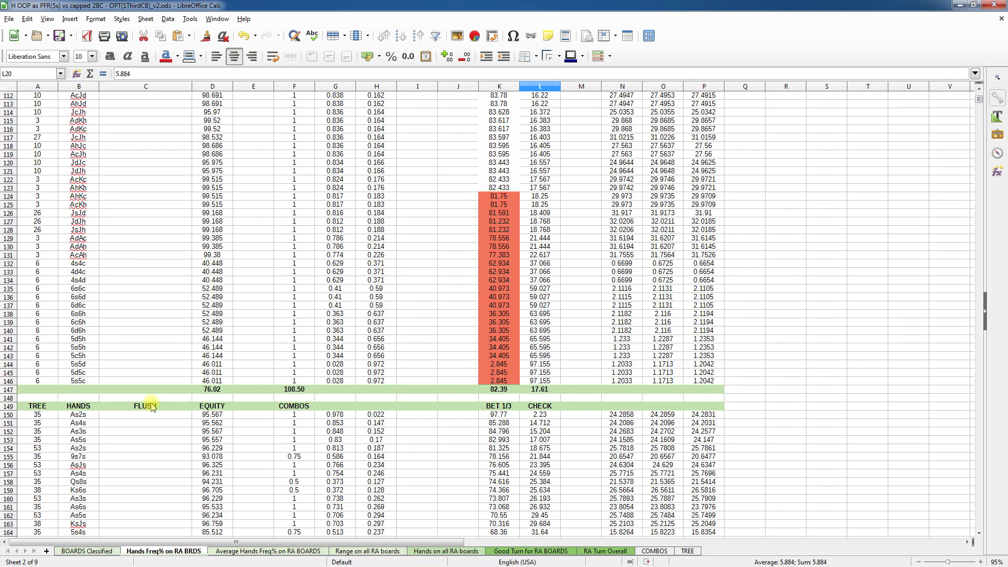
Review the FLUSH section's hands and BET 1/3 frequencies, then continue through the STRAIGHT section
{"action": "scroll", "coordinate": [141, 414], "scroll_direction": "down", "scroll_amount": 6}
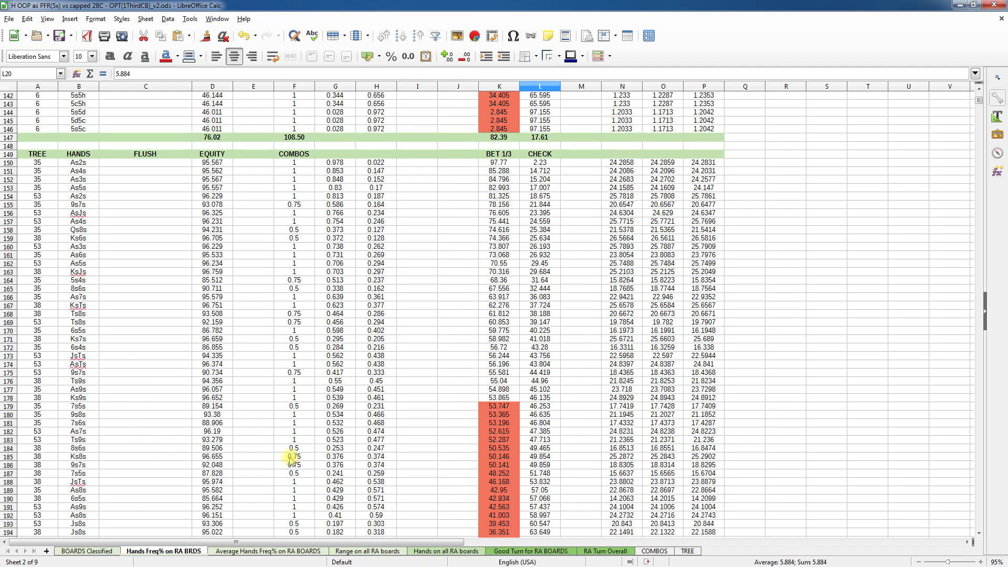
{"action": "scroll", "coordinate": [501, 341], "scroll_direction": "down", "scroll_amount": 9}
{"action": "scroll", "coordinate": [501, 341], "scroll_direction": "down", "scroll_amount": 10}
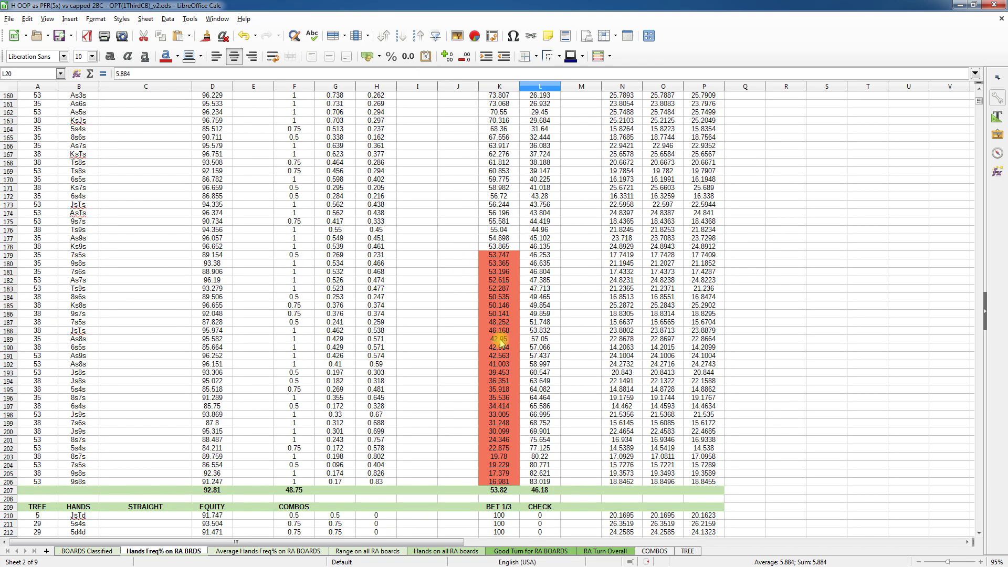
{"action": "scroll", "coordinate": [499, 339], "scroll_direction": "up", "scroll_amount": 10}
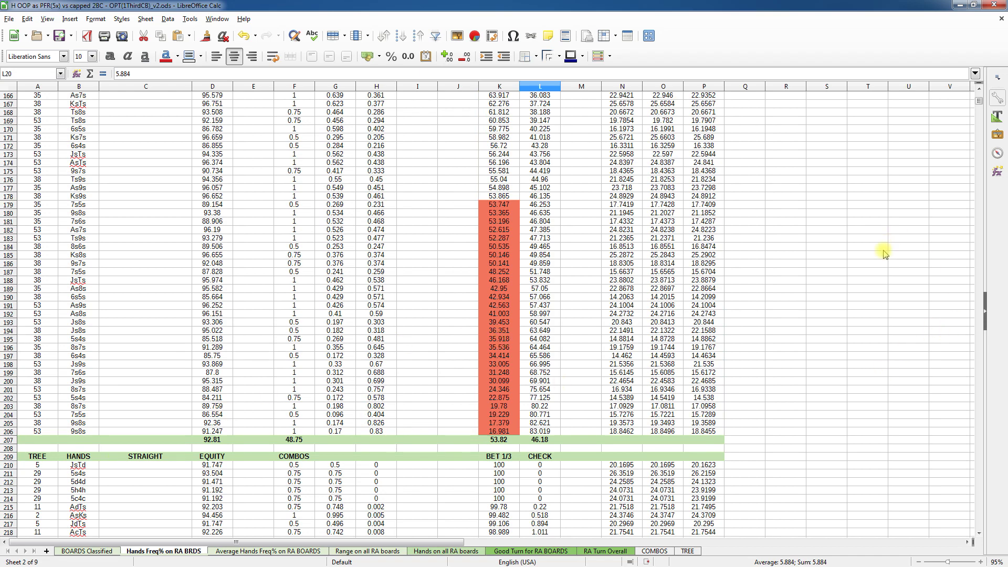
{"action": "scroll", "coordinate": [294, 419], "scroll_direction": "down", "scroll_amount": 6}
{"action": "scroll", "coordinate": [295, 418], "scroll_direction": "down", "scroll_amount": 19}
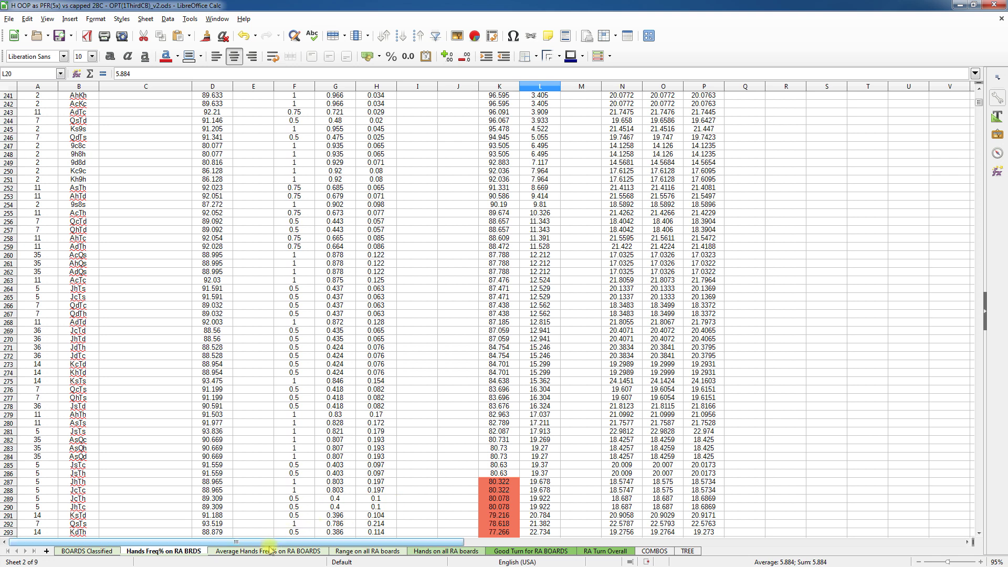
Open the Average Hands Freq% on RA BOARDS sheet and check its RA FLOP(OOP) title, BET 1/3 header and straight flush frequency
{"action": "left_click", "coordinate": [294, 551]}
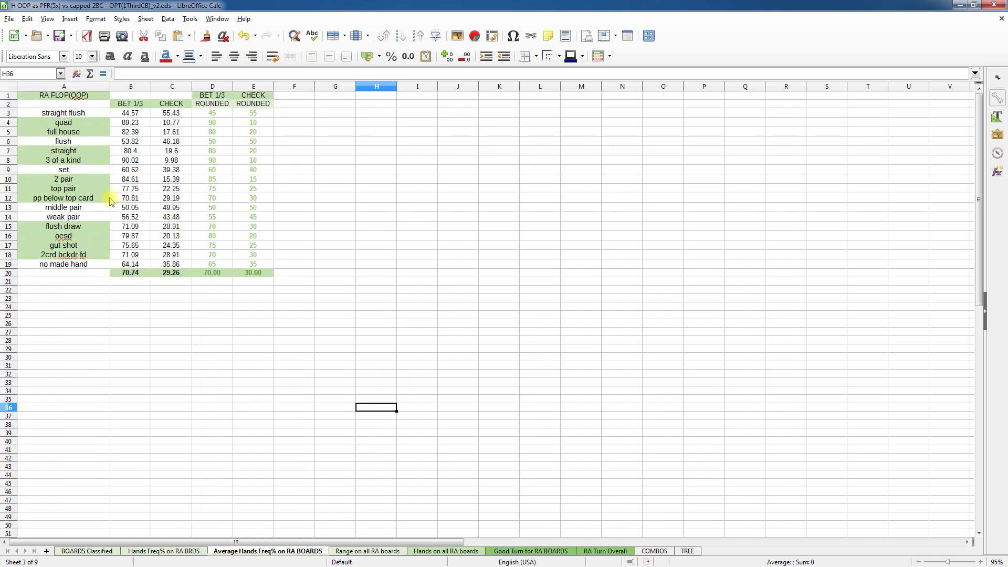
{"action": "left_click", "coordinate": [44, 97]}
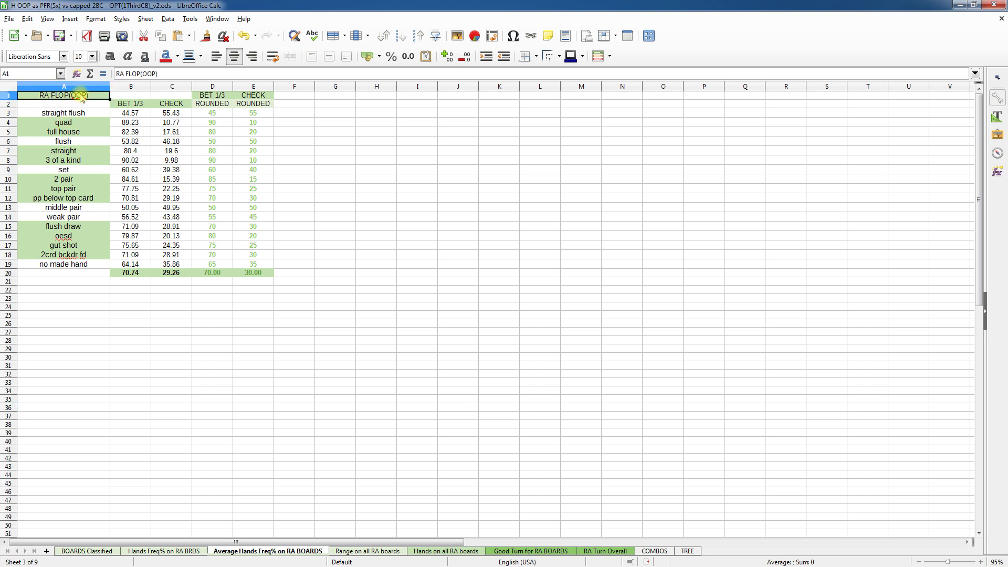
{"action": "left_click", "coordinate": [130, 113]}
{"action": "left_click", "coordinate": [134, 104]}
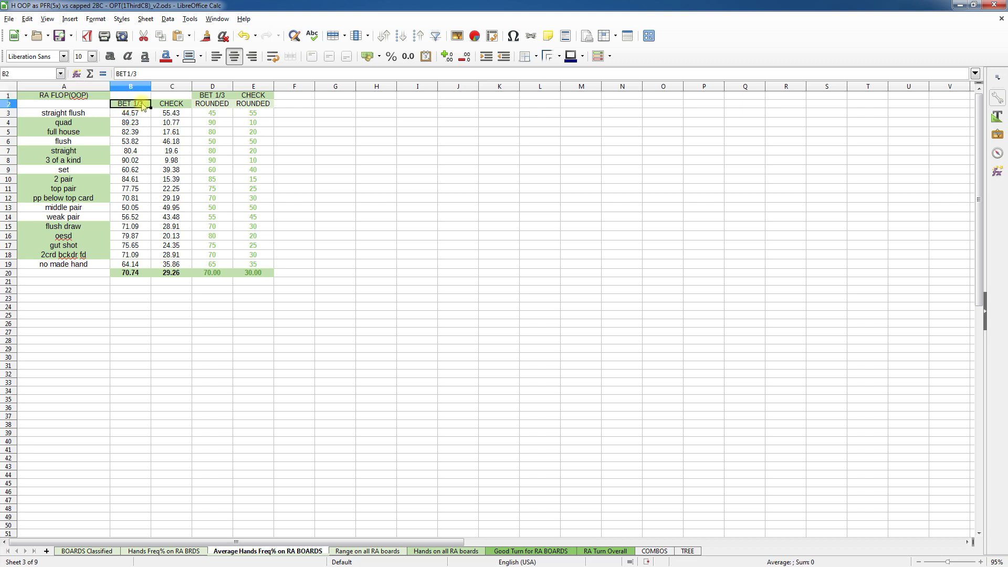
{"action": "left_click", "coordinate": [135, 113]}
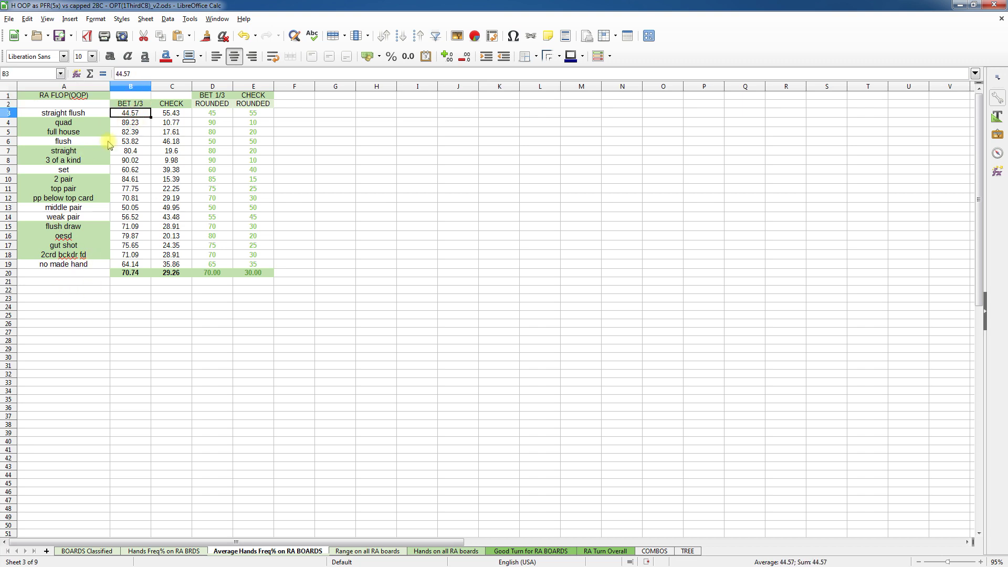
Check the BET 1/3 and CHECK frequencies for the flush and set rows
{"action": "left_click", "coordinate": [129, 142]}
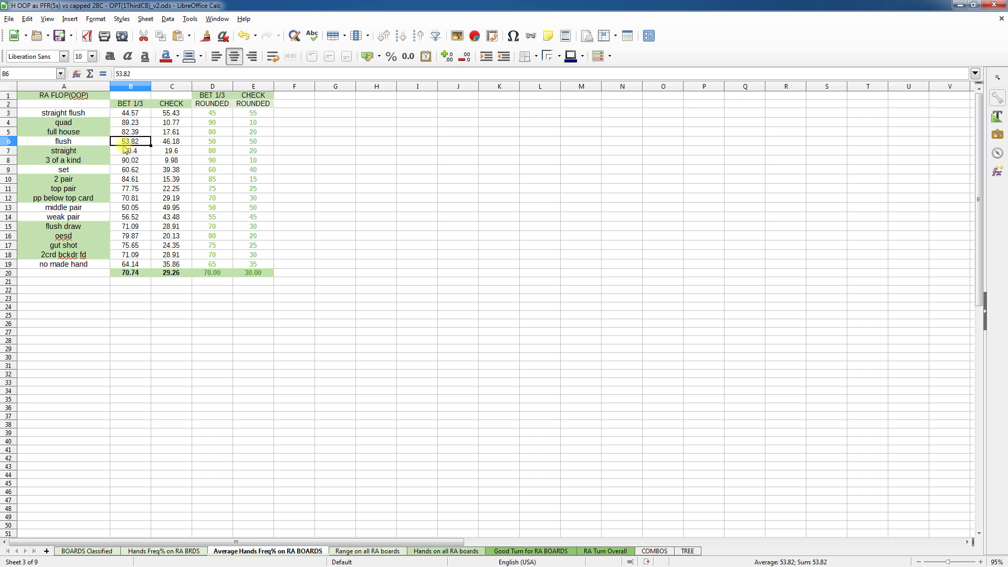
{"action": "left_click", "coordinate": [168, 143]}
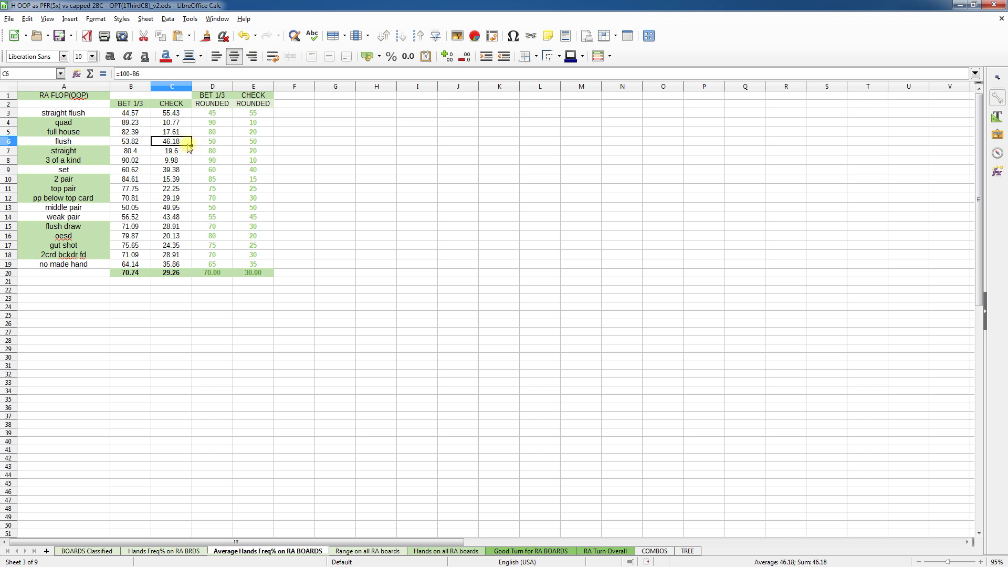
{"action": "left_click", "coordinate": [129, 170]}
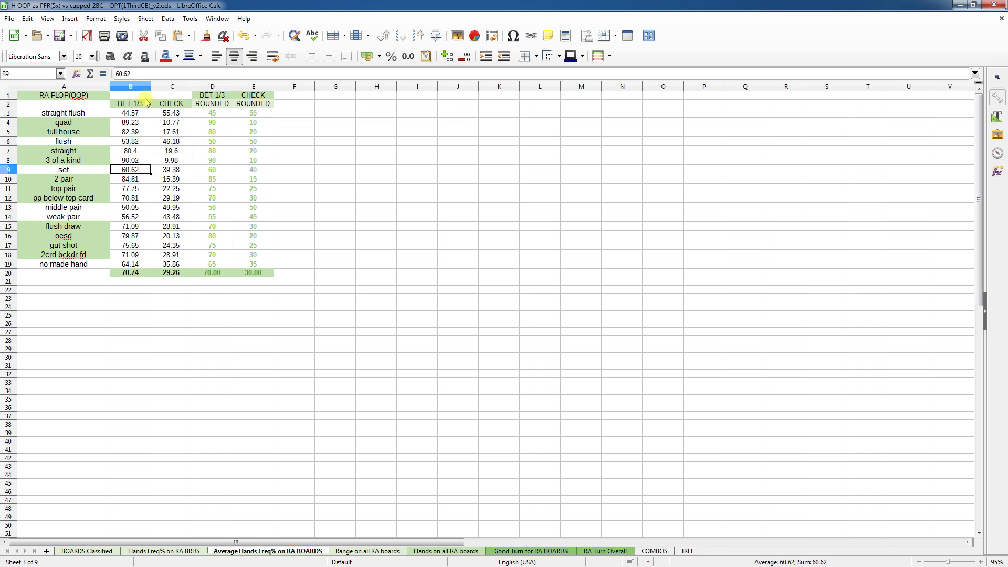
{"action": "left_click", "coordinate": [167, 173]}
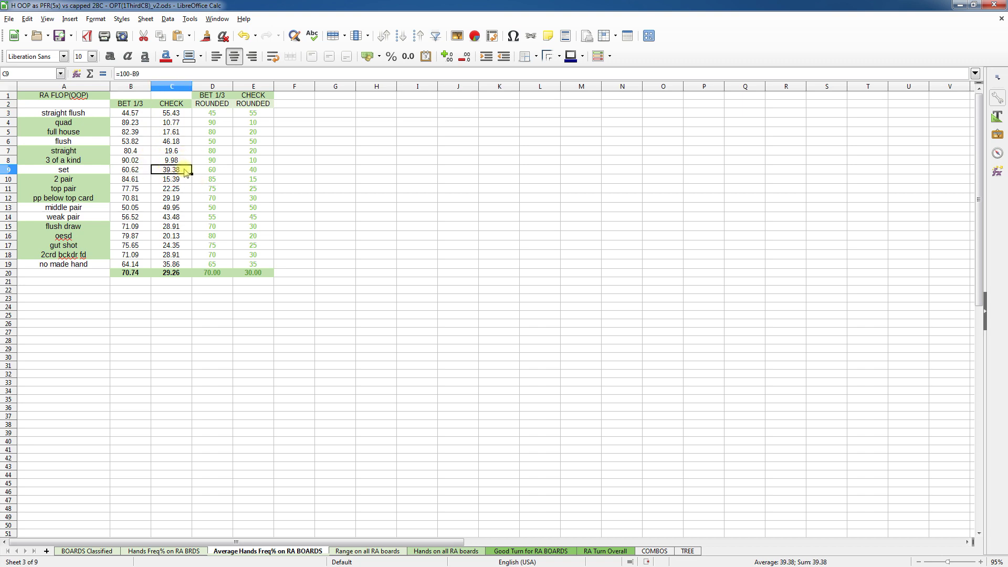
Go through the green-highlighted hand types, from quad and full house through the pair categories to oesd
{"action": "left_click", "coordinate": [99, 125]}
{"action": "left_click", "coordinate": [80, 133]}
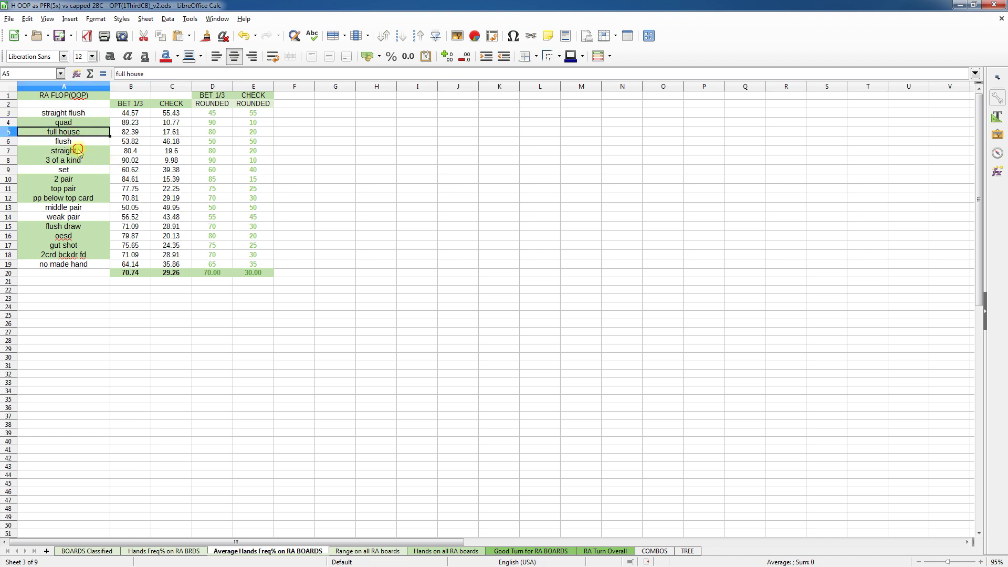
{"action": "left_click", "coordinate": [87, 153]}
{"action": "left_click", "coordinate": [90, 163]}
{"action": "left_click", "coordinate": [83, 181]}
{"action": "left_click", "coordinate": [84, 189]}
{"action": "left_click", "coordinate": [87, 198]}
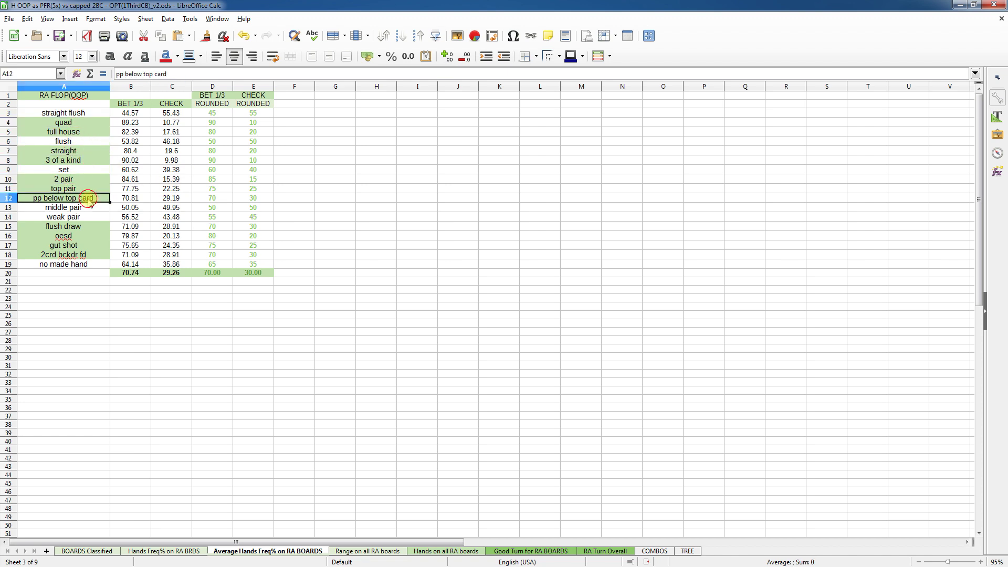
{"action": "left_click", "coordinate": [87, 238]}
Check the overall averages of the CHECK and BET 1/3 columns in row 20
{"action": "left_click", "coordinate": [171, 274]}
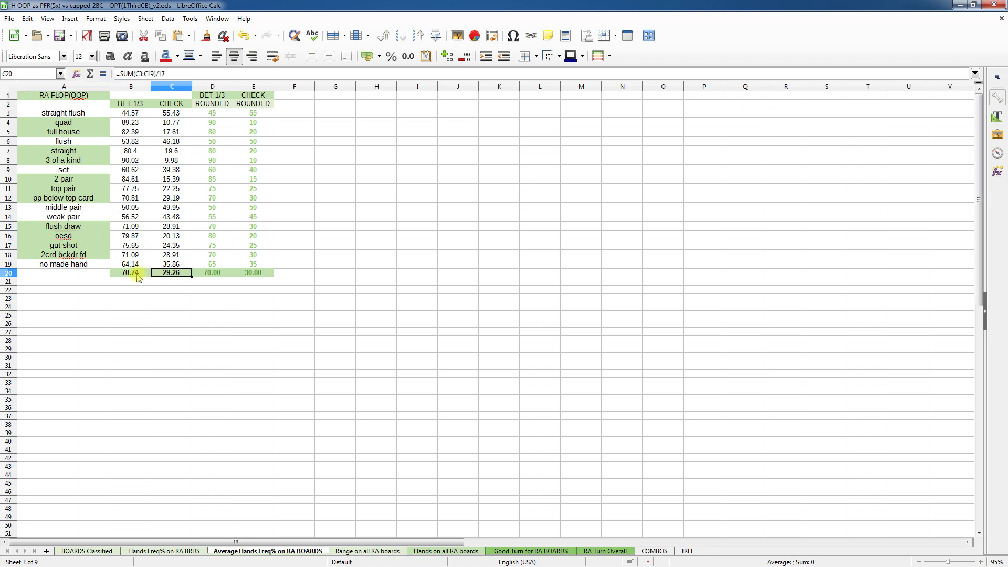
{"action": "left_click", "coordinate": [137, 274]}
{"action": "left_click", "coordinate": [165, 274]}
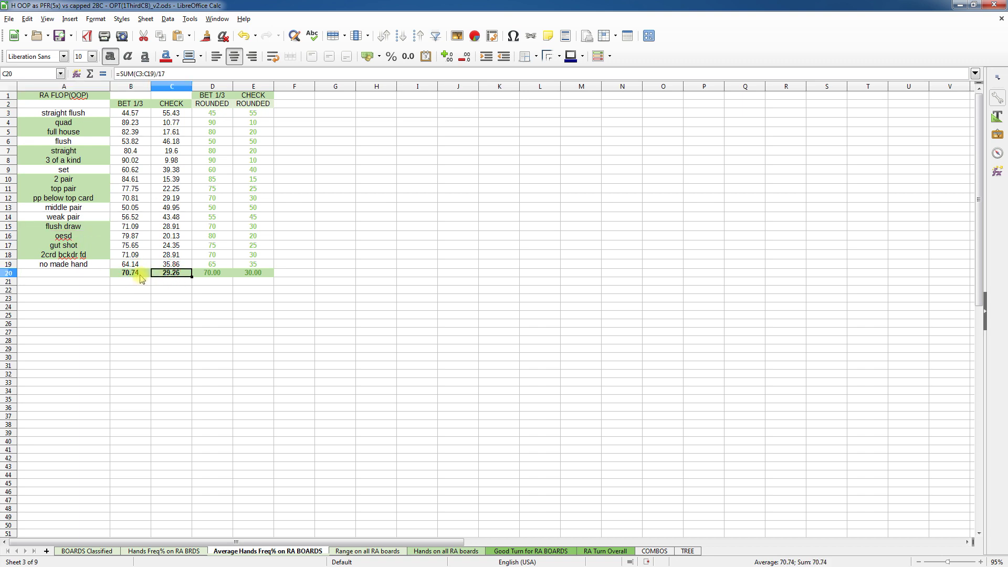
Point out the unhighlighted weak pair, set and flush hand types, alternating between set and flush
{"action": "left_click", "coordinate": [90, 215]}
{"action": "left_click", "coordinate": [82, 172]}
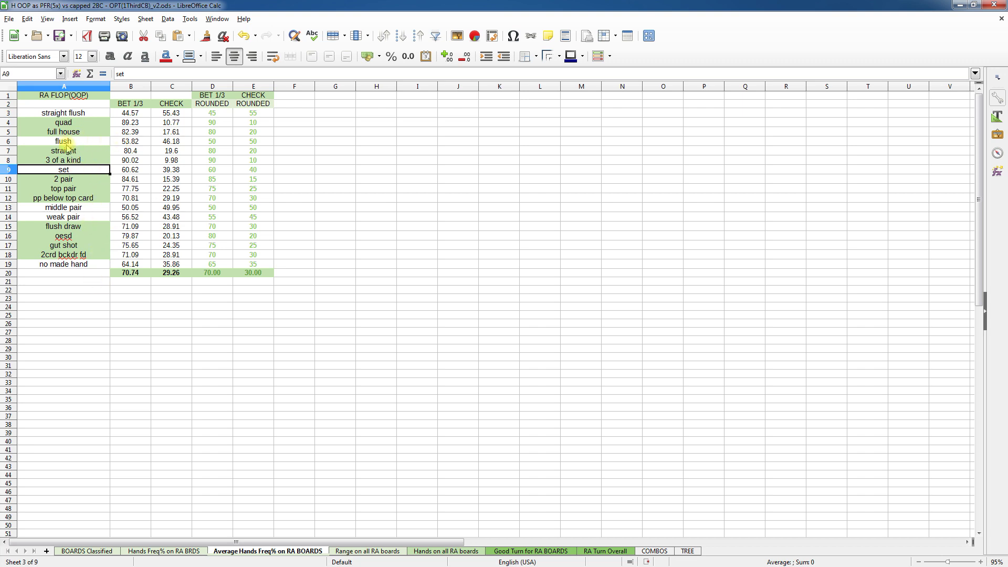
{"action": "left_click", "coordinate": [81, 142]}
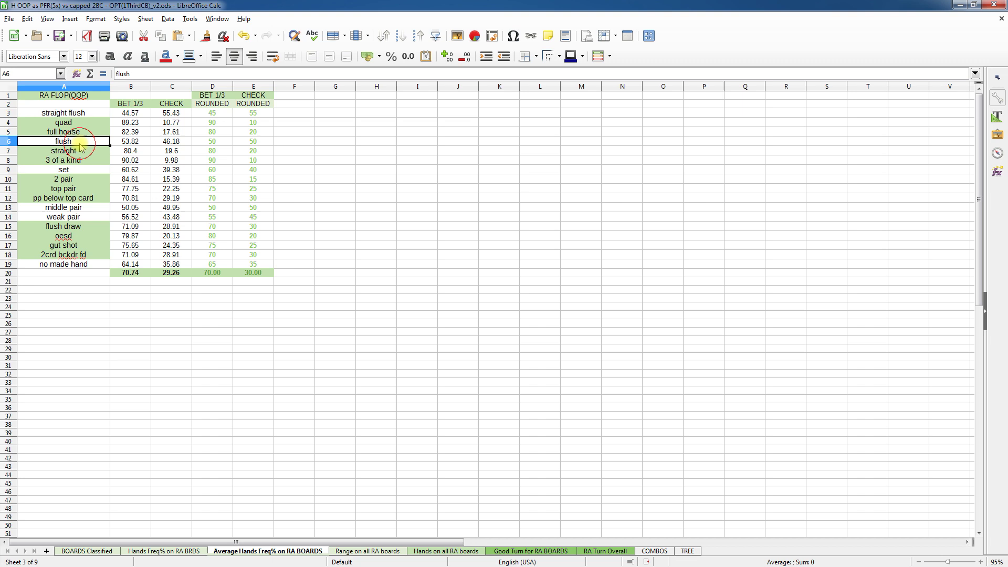
{"action": "left_click", "coordinate": [93, 173]}
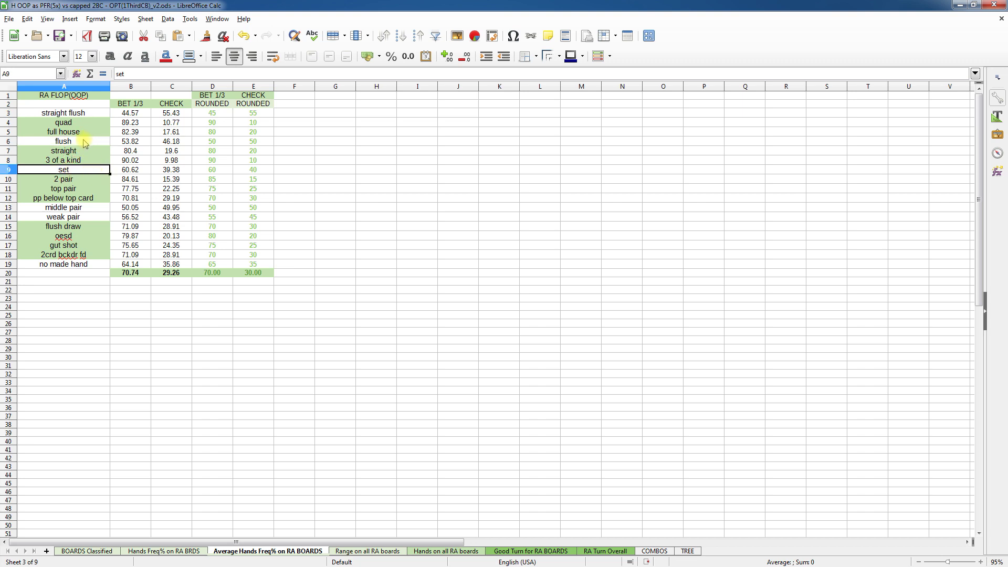
{"action": "left_click", "coordinate": [87, 143]}
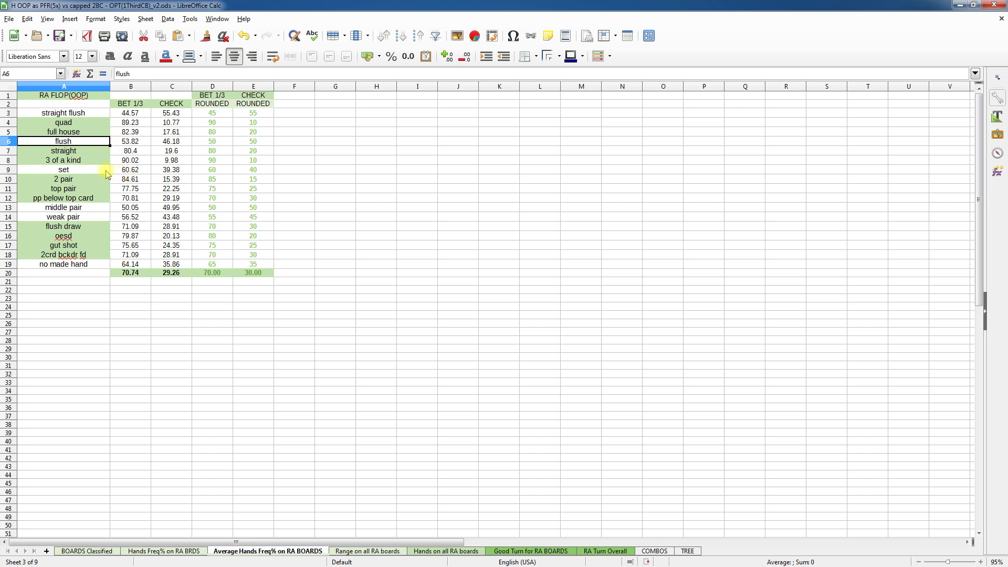
Compare the flush row's BET 1/3 frequency with the set row
{"action": "left_click", "coordinate": [131, 143]}
{"action": "left_click", "coordinate": [97, 144]}
{"action": "left_click", "coordinate": [94, 172]}
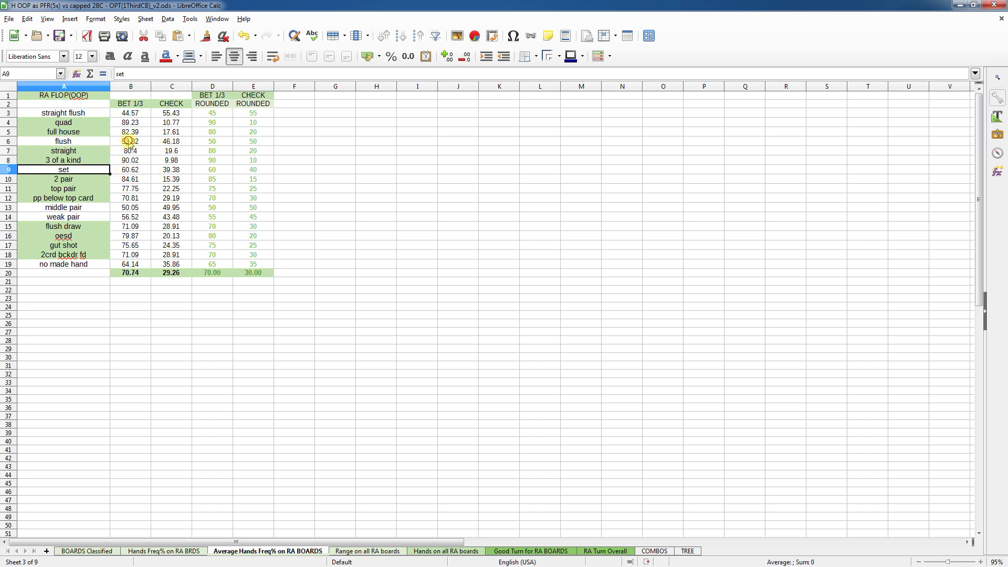
{"action": "left_click", "coordinate": [130, 143]}
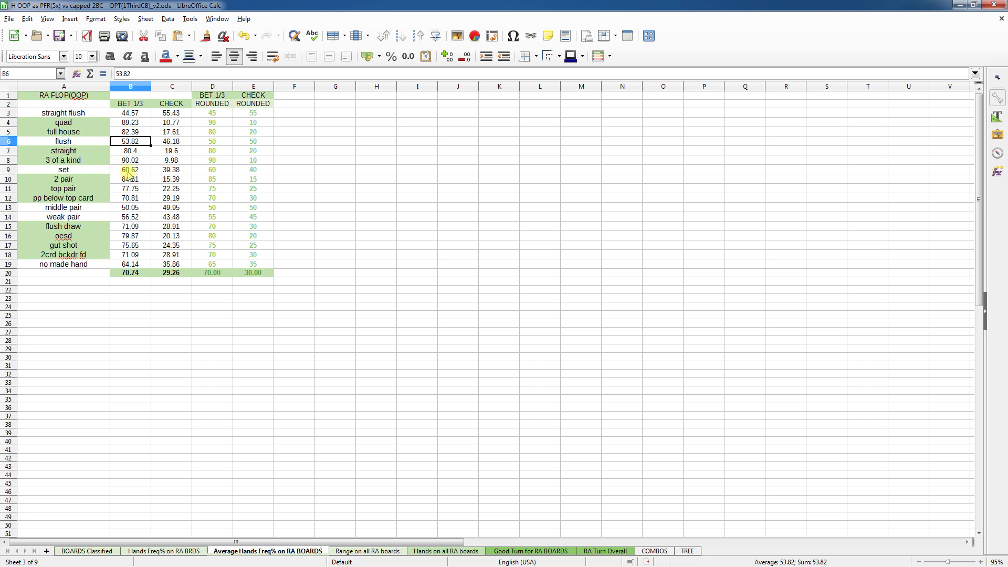
{"action": "left_click", "coordinate": [100, 170]}
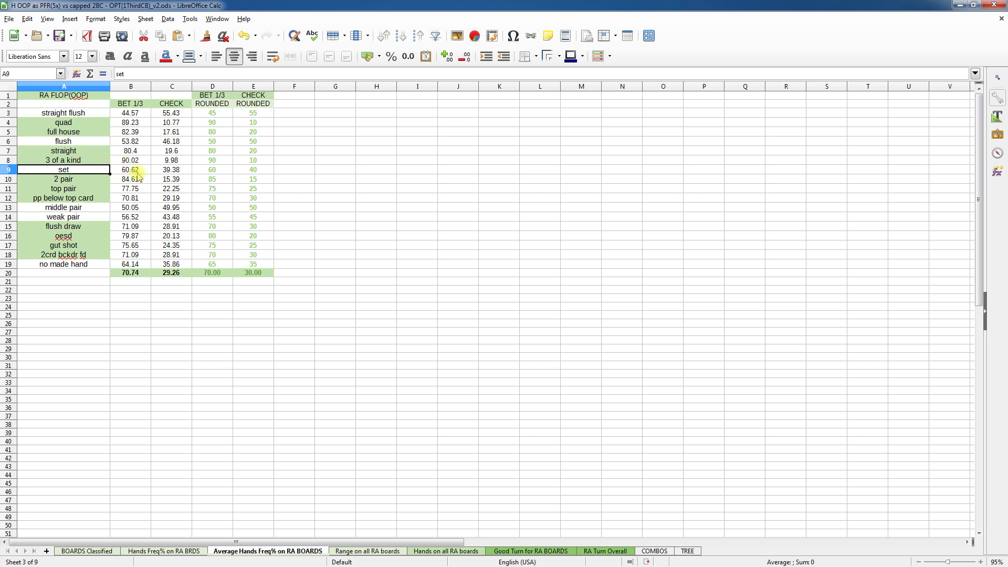
Point out the unhighlighted middle pair, weak pair and no made hand rows
{"action": "left_click", "coordinate": [90, 208]}
{"action": "left_click", "coordinate": [89, 218]}
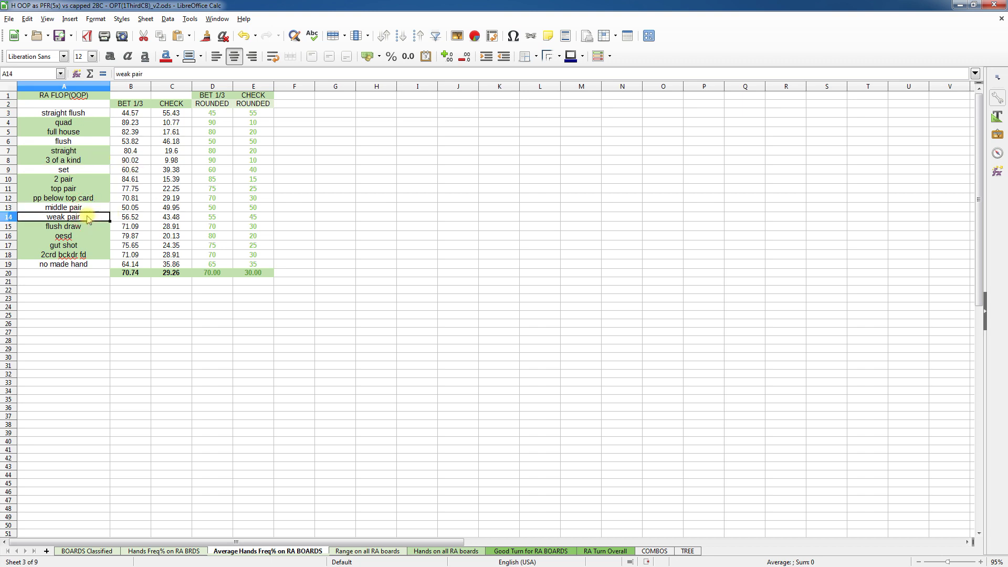
{"action": "left_click", "coordinate": [93, 267]}
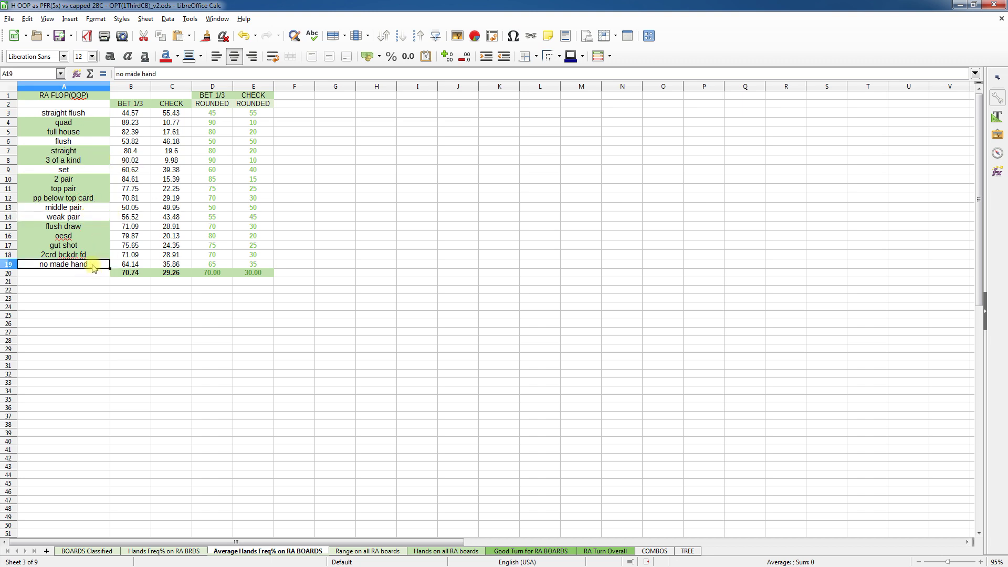
Contrast the flush and set hand types with the middle pair and weak pair rows
{"action": "left_click", "coordinate": [83, 142]}
{"action": "left_click", "coordinate": [77, 171]}
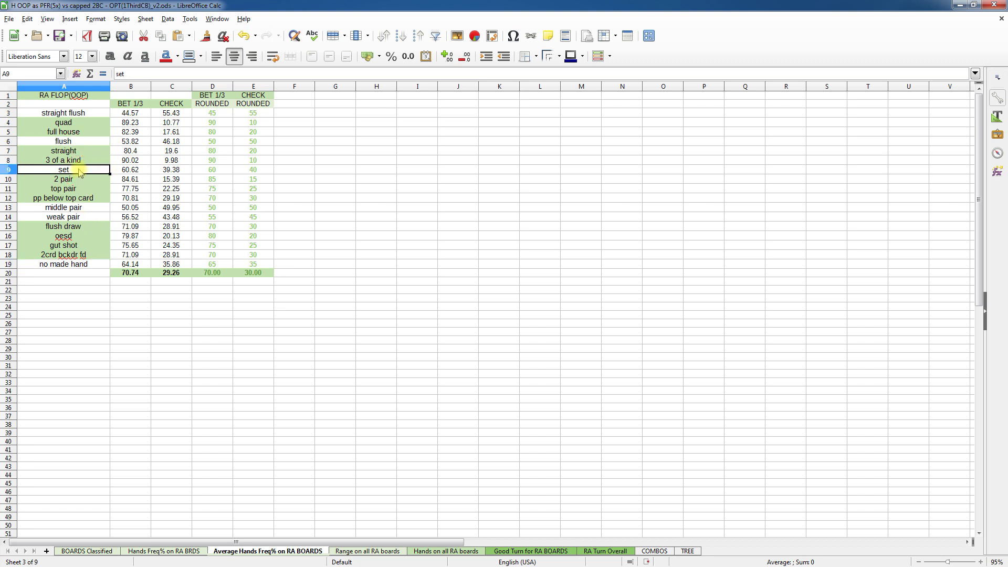
{"action": "left_click", "coordinate": [105, 208]}
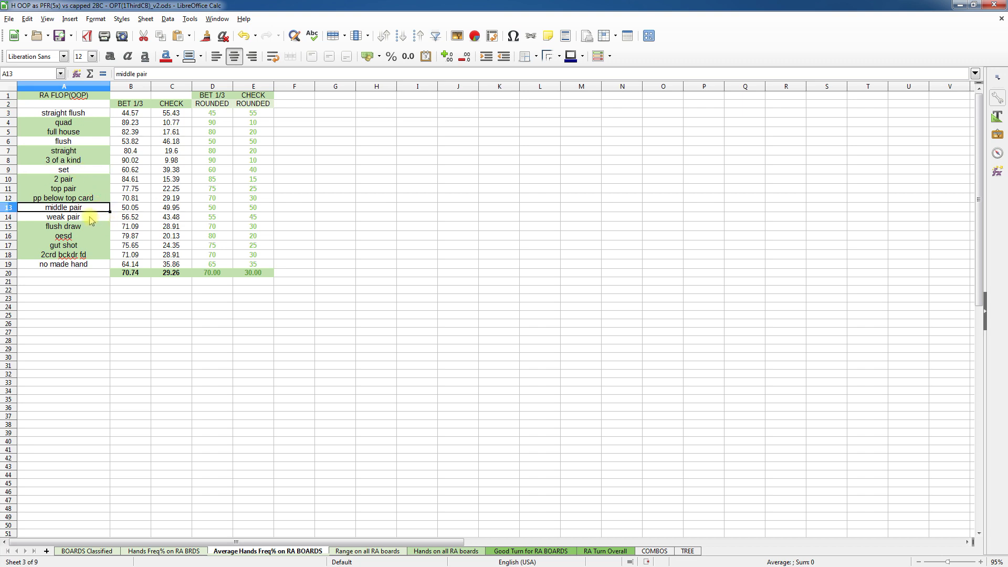
{"action": "left_click", "coordinate": [89, 217]}
{"action": "left_click", "coordinate": [86, 207]}
{"action": "left_click", "coordinate": [87, 217]}
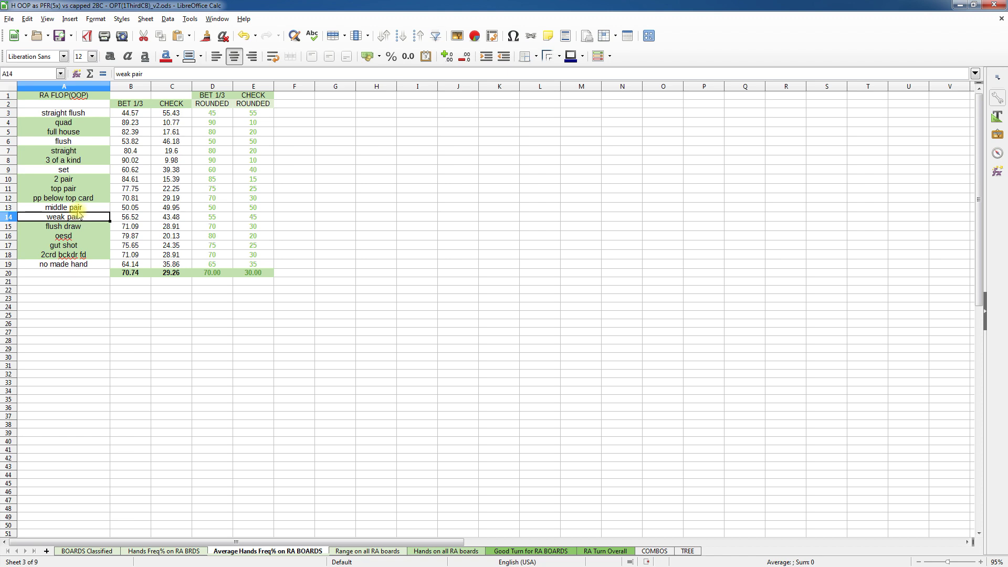
Revisit the set and flush labels in the hand type list, finishing on flush
{"action": "left_click", "coordinate": [91, 170]}
{"action": "left_click", "coordinate": [86, 142]}
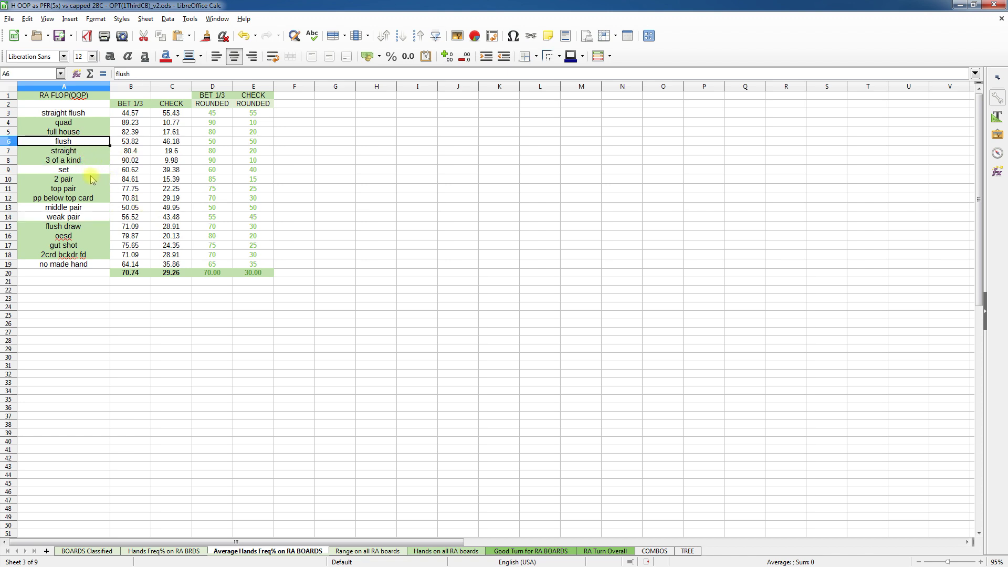
{"action": "left_click", "coordinate": [74, 170]}
{"action": "left_click", "coordinate": [95, 142]}
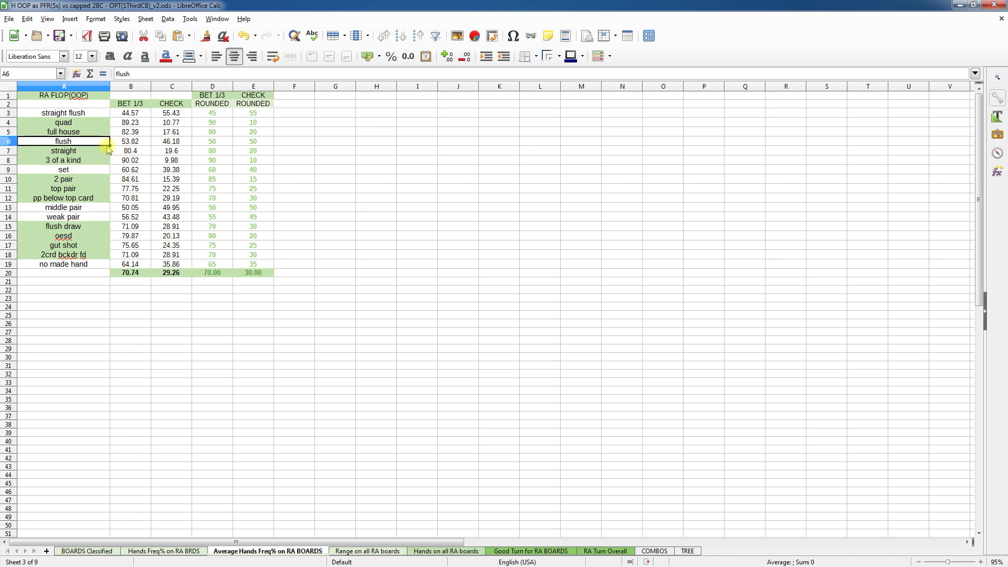
Compare the straight flush and quad rows with the overall BET 1/3 average, finishing on quad's BET 1/3 frequency
{"action": "left_click", "coordinate": [80, 114]}
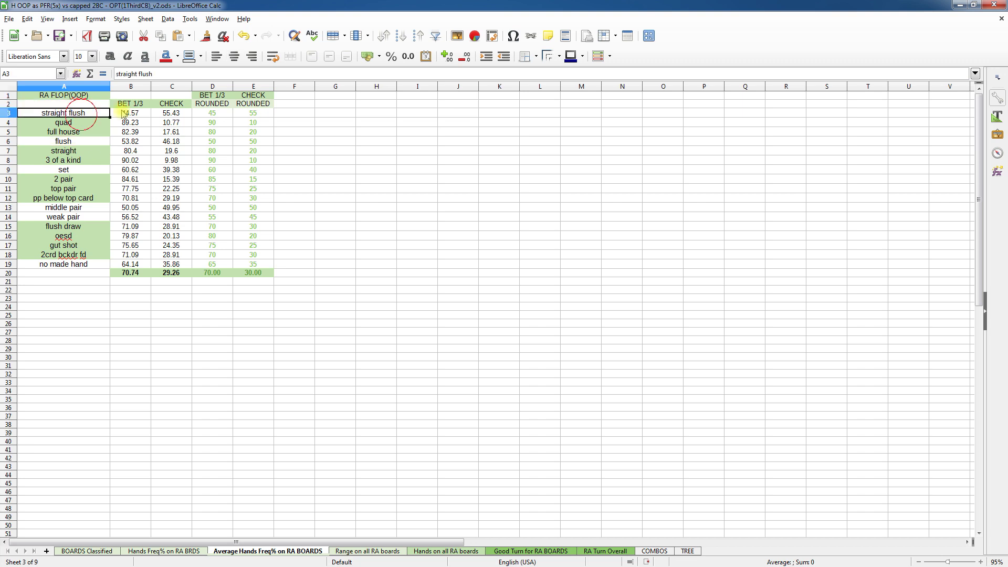
{"action": "left_click", "coordinate": [74, 122]}
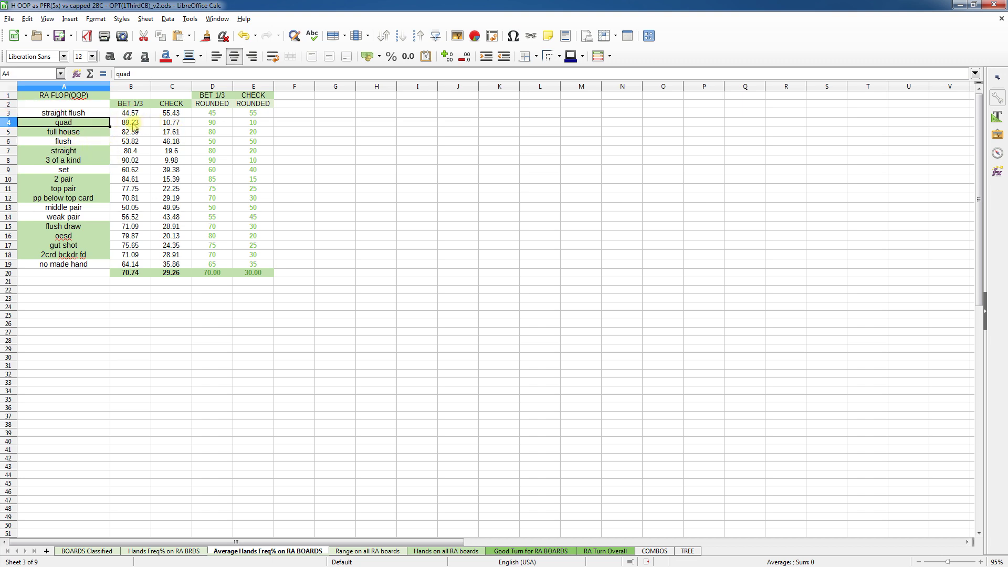
{"action": "left_click", "coordinate": [133, 123]}
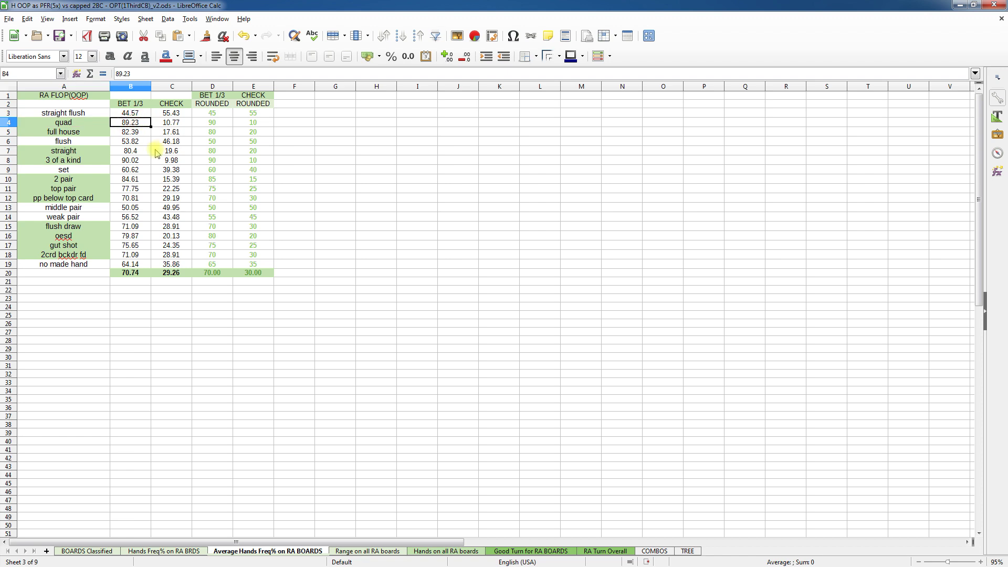
{"action": "left_click", "coordinate": [138, 275]}
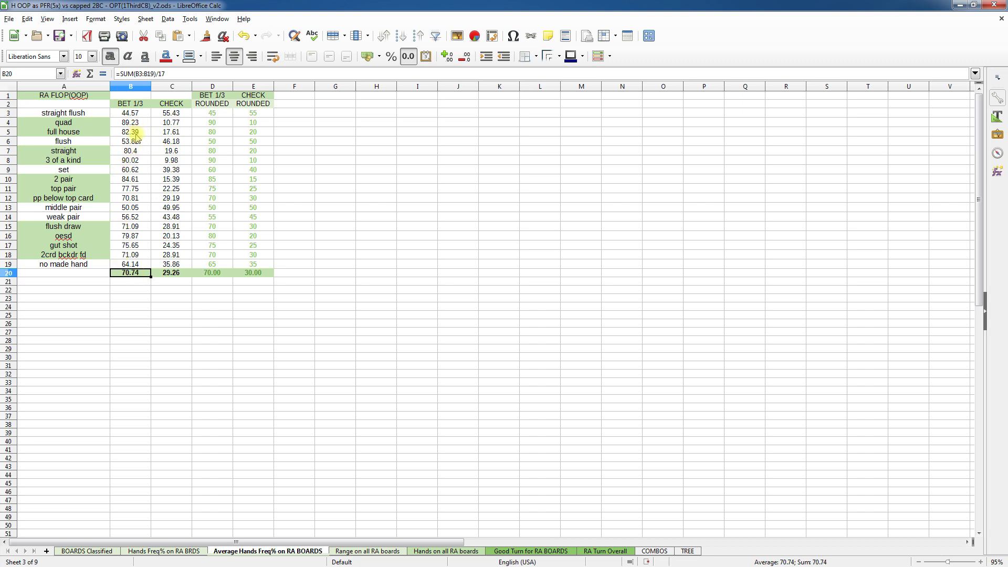
{"action": "left_click", "coordinate": [146, 122]}
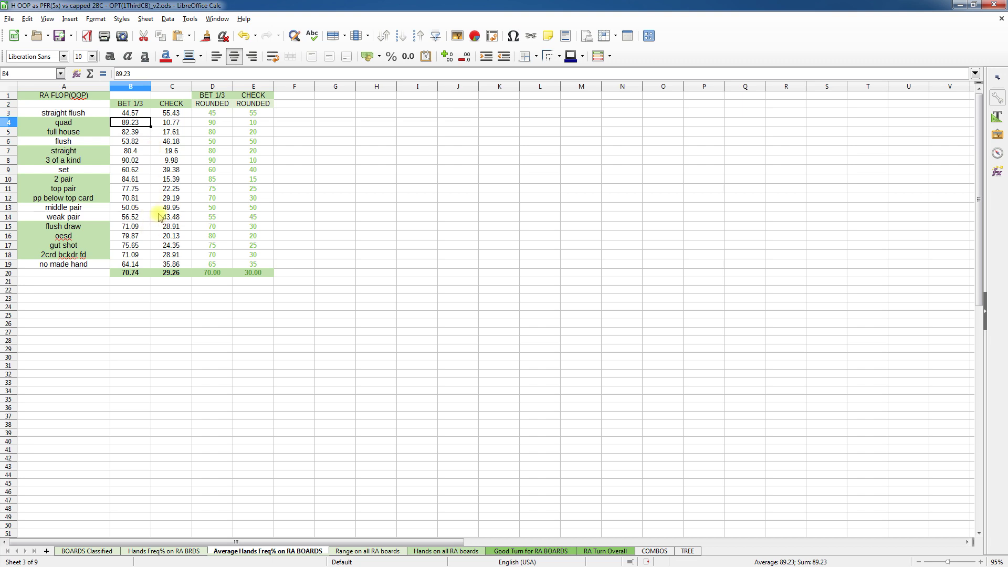
Review the rounded BET 1/3 values for straight flush, full house and flush, checking flush against its unrounded frequency
{"action": "left_click", "coordinate": [215, 115]}
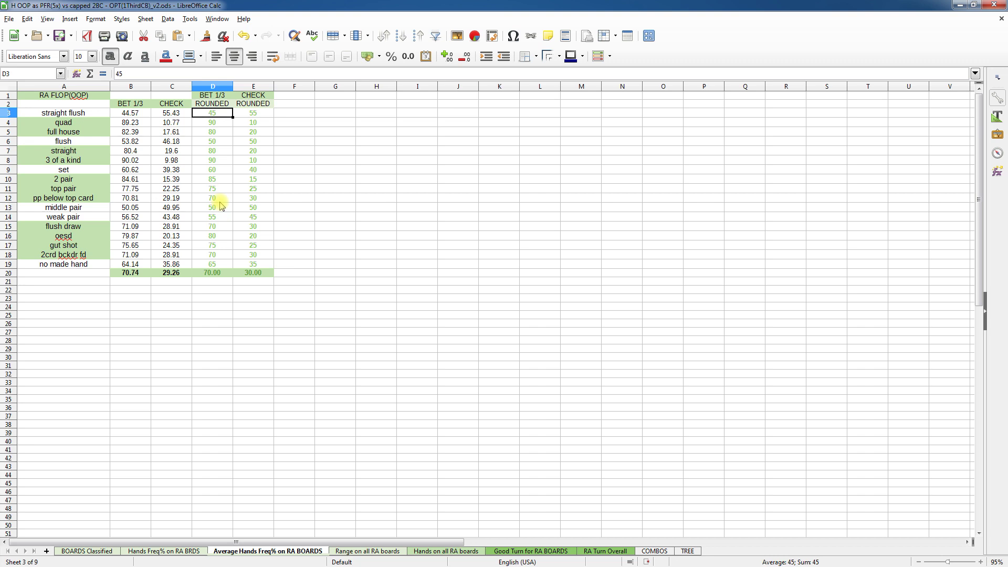
{"action": "left_click", "coordinate": [226, 133]}
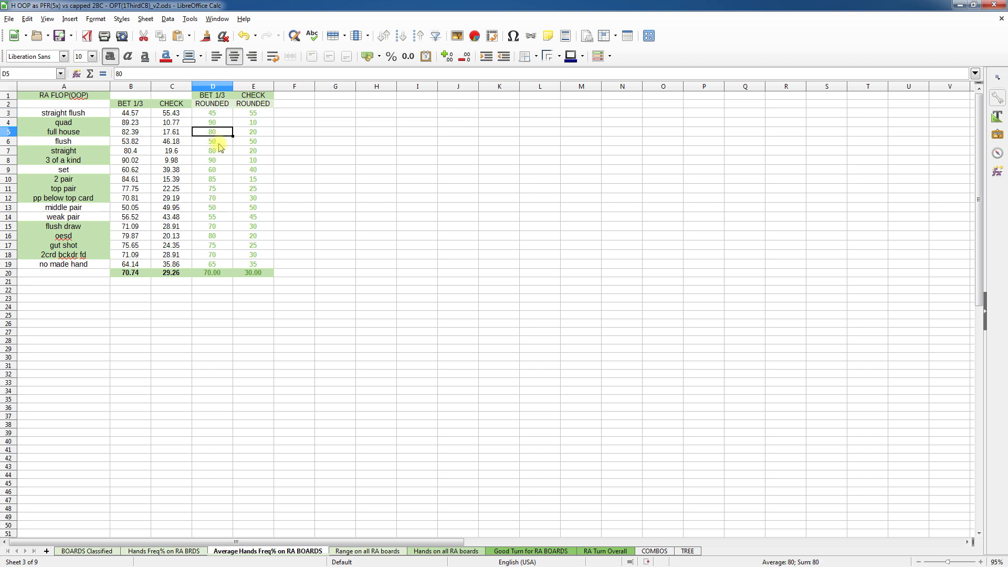
{"action": "left_click", "coordinate": [219, 143]}
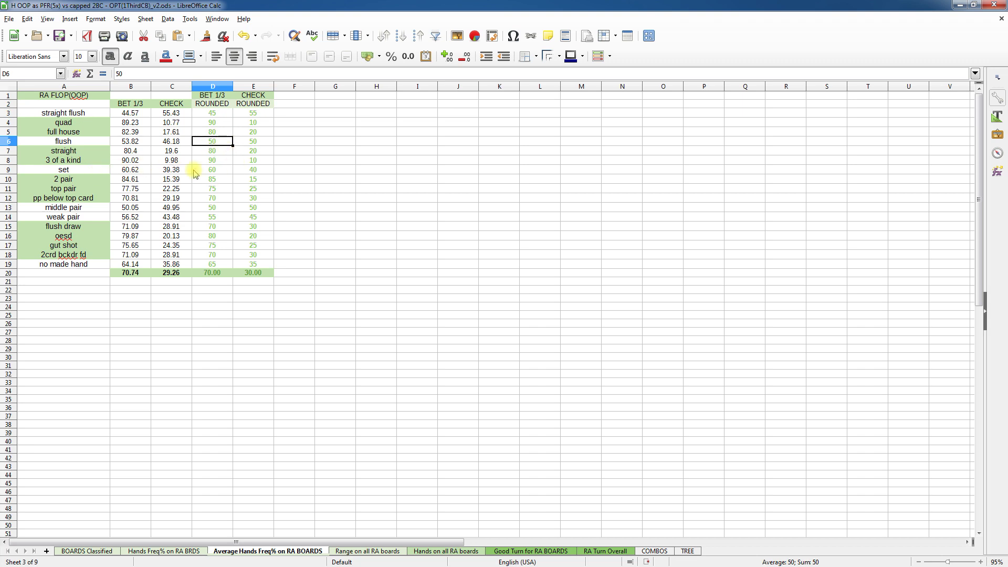
{"action": "left_click", "coordinate": [131, 142]}
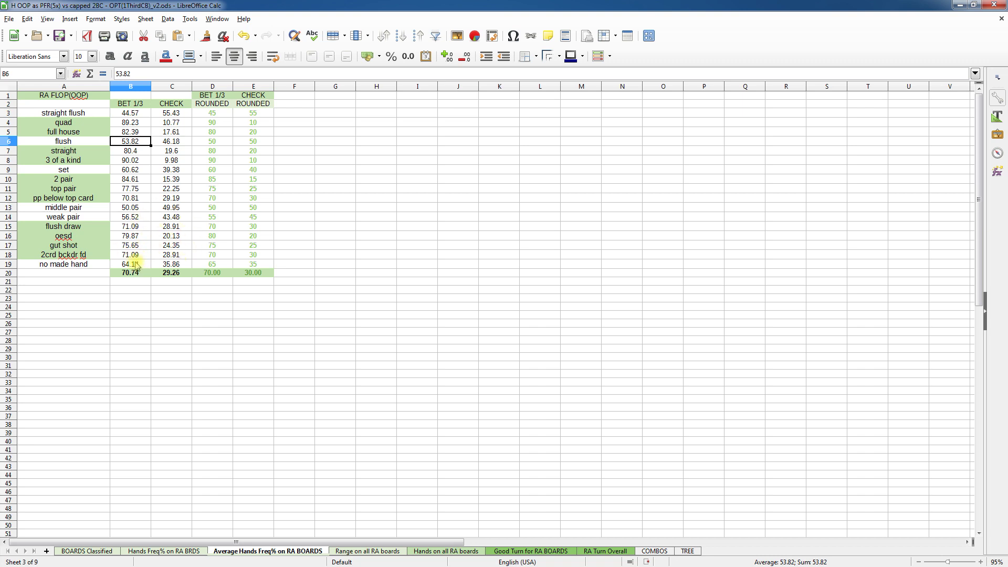
Examine the BET 1/3 frequencies of the flush draw, oesd, gut shot and 2crd bckdr fd rows, ending on the last one's rounded value
{"action": "left_click", "coordinate": [142, 226]}
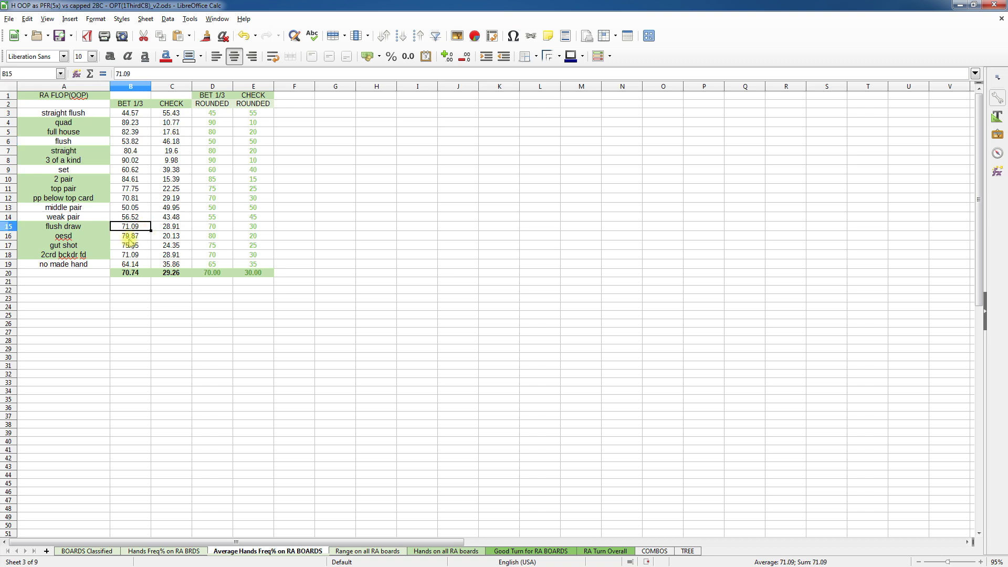
{"action": "left_click", "coordinate": [139, 236]}
{"action": "left_click", "coordinate": [140, 245]}
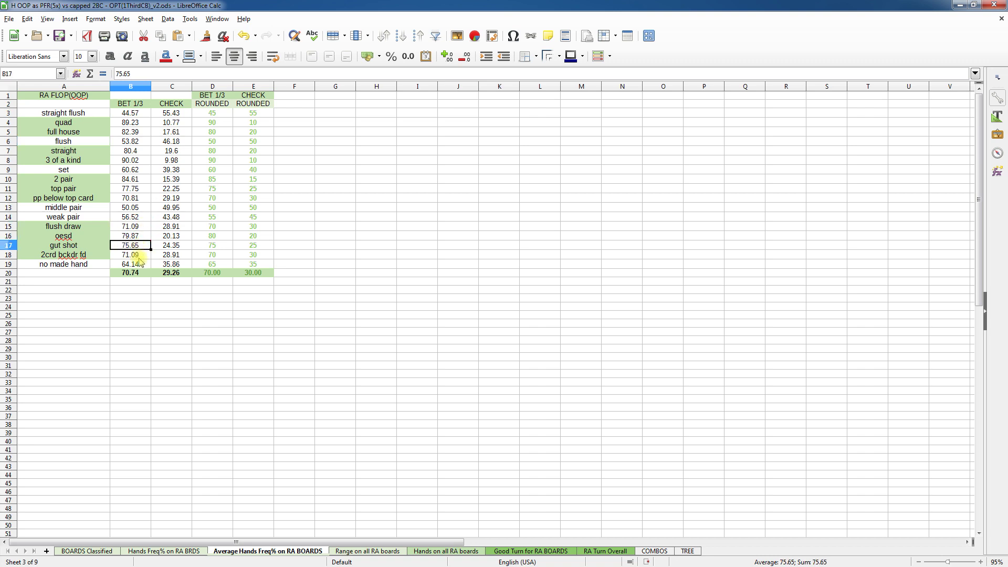
{"action": "left_click", "coordinate": [142, 257]}
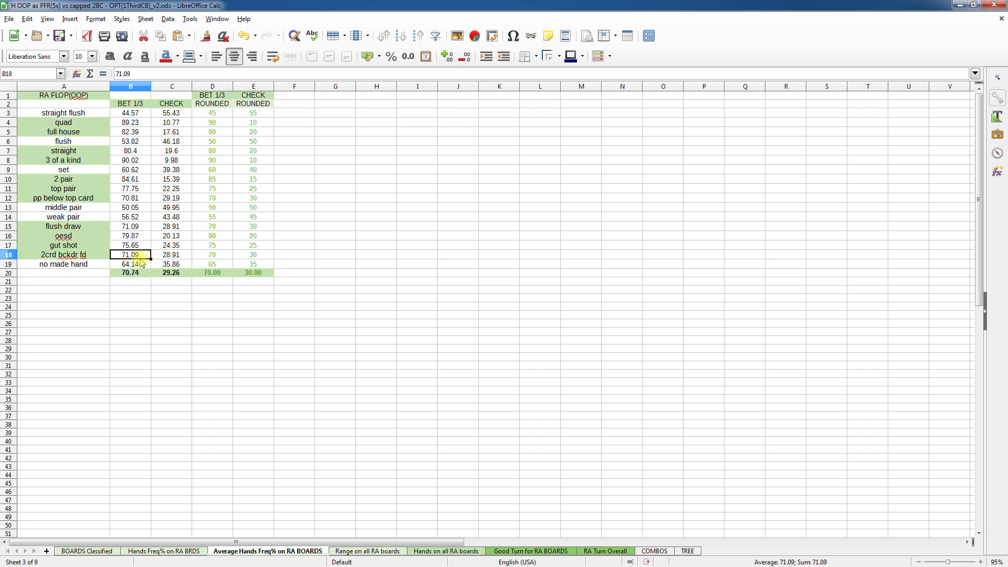
{"action": "left_click", "coordinate": [212, 255]}
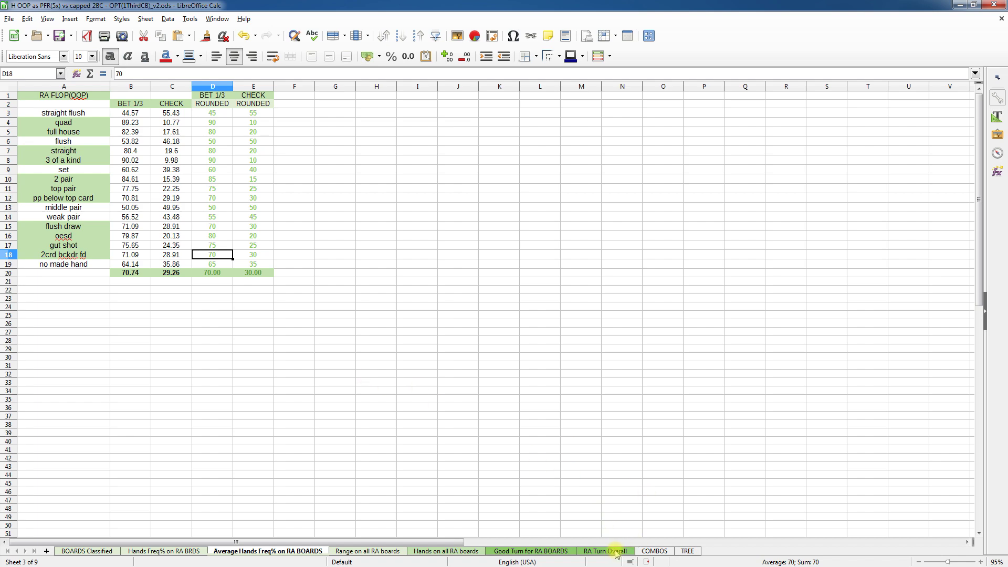
Open the RA Turn Overall sheet, zoomed out to 65%, and show the table for board 1
{"action": "left_click", "coordinate": [594, 551]}
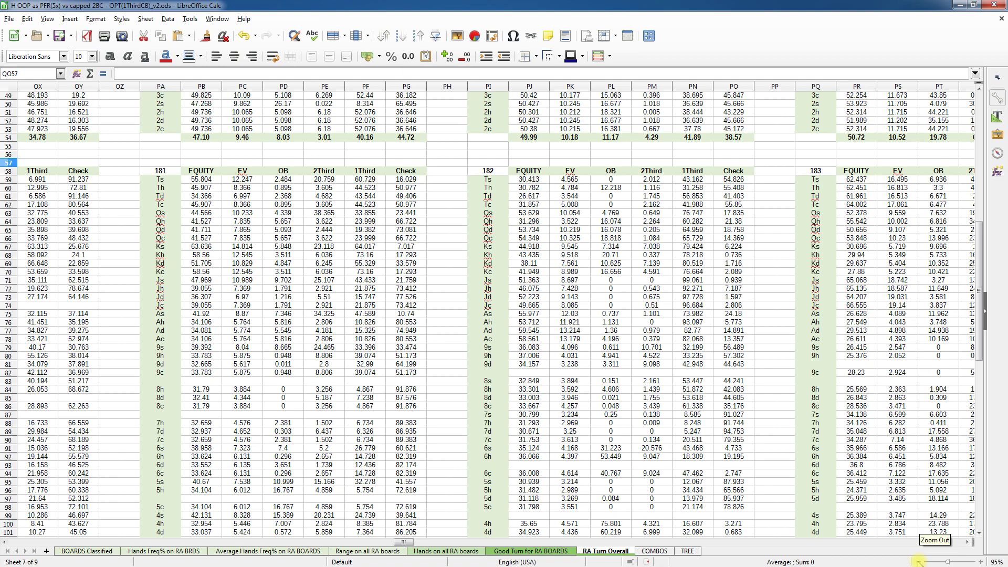
{"action": "left_click", "coordinate": [919, 561]}
{"action": "left_click", "coordinate": [919, 561]}
{"action": "left_click", "coordinate": [919, 562]}
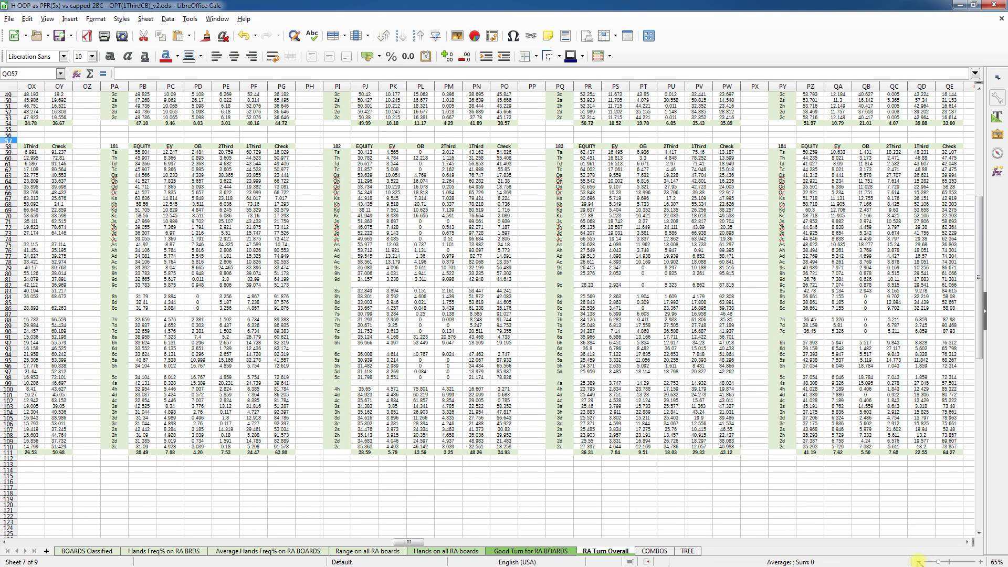
{"action": "scroll", "coordinate": [467, 357], "scroll_direction": "left", "scroll_amount": 10}
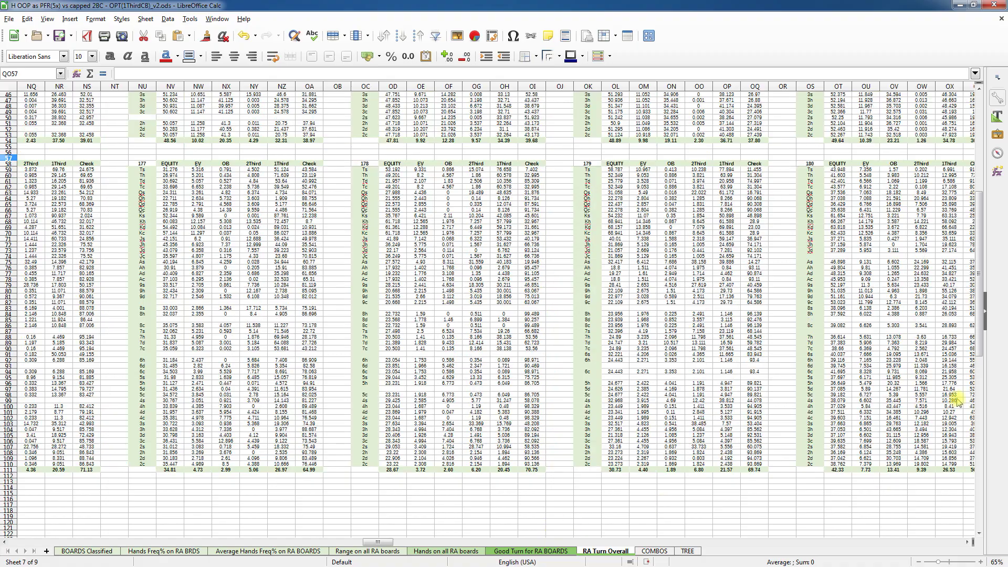
{"action": "left_click_drag", "start_coordinate": [979, 292], "coordinate": [970, 154]}
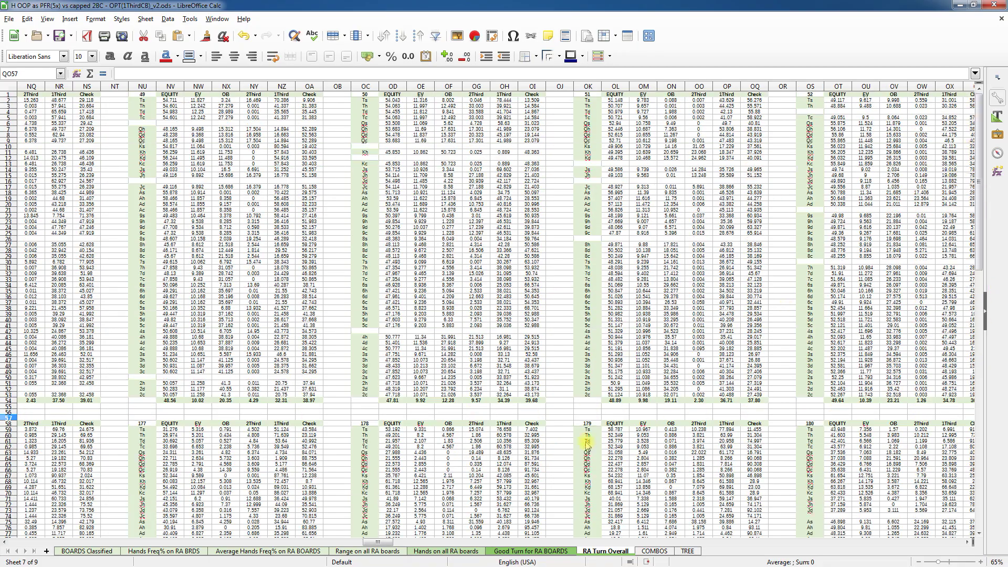
{"action": "left_click_drag", "start_coordinate": [378, 542], "coordinate": [9, 541]}
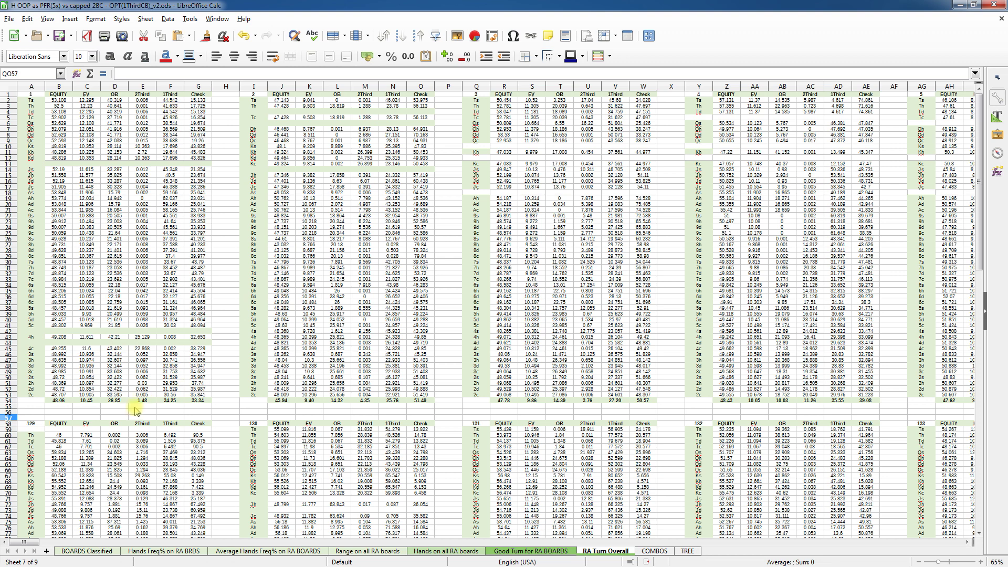
Point out board 1's EQUITY, OB, 2Third, 1Third and Check column headings
{"action": "left_click", "coordinate": [87, 94]}
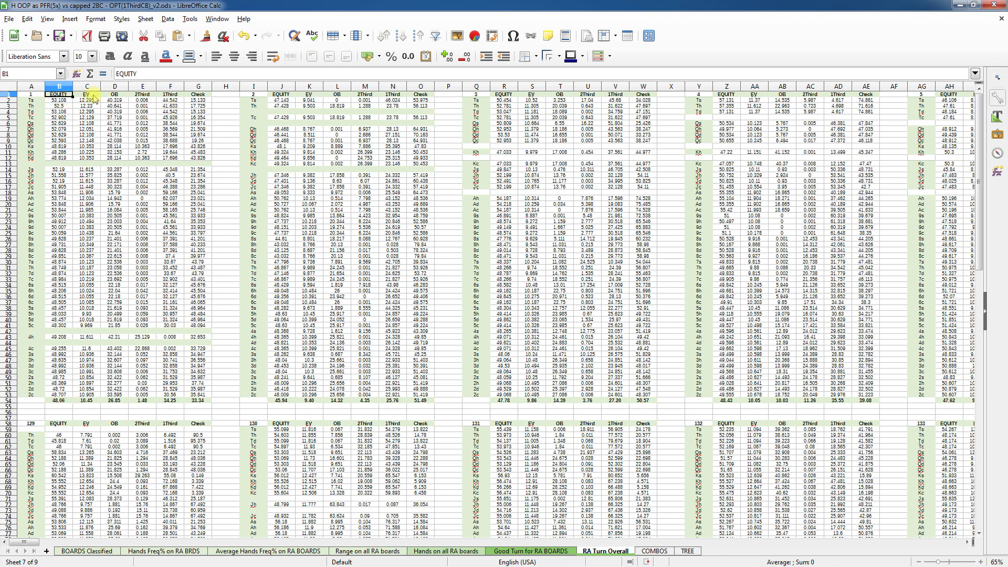
{"action": "left_click", "coordinate": [118, 97]}
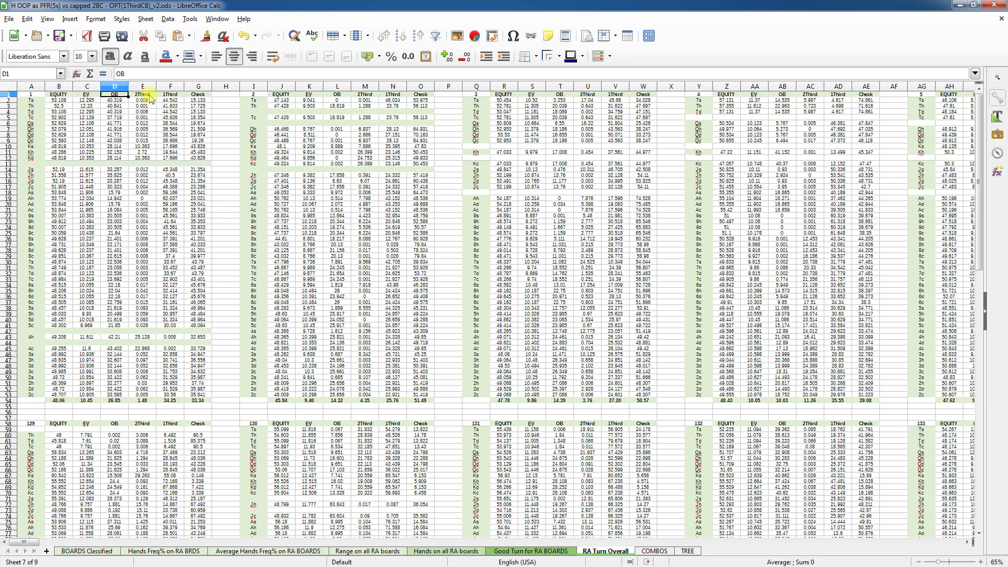
{"action": "left_click", "coordinate": [149, 98]}
{"action": "left_click", "coordinate": [180, 98]}
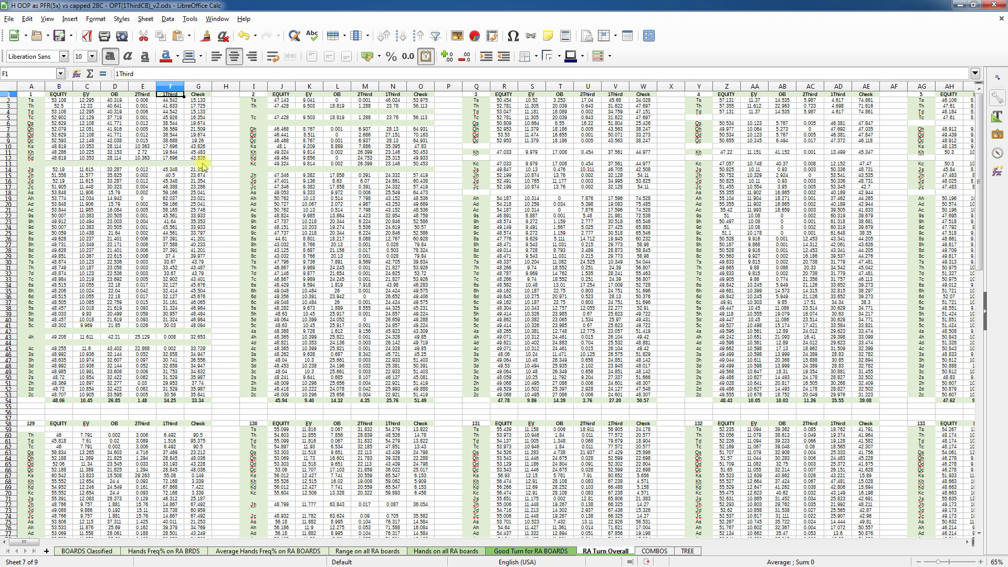
{"action": "left_click", "coordinate": [198, 87]}
{"action": "left_click", "coordinate": [197, 94]}
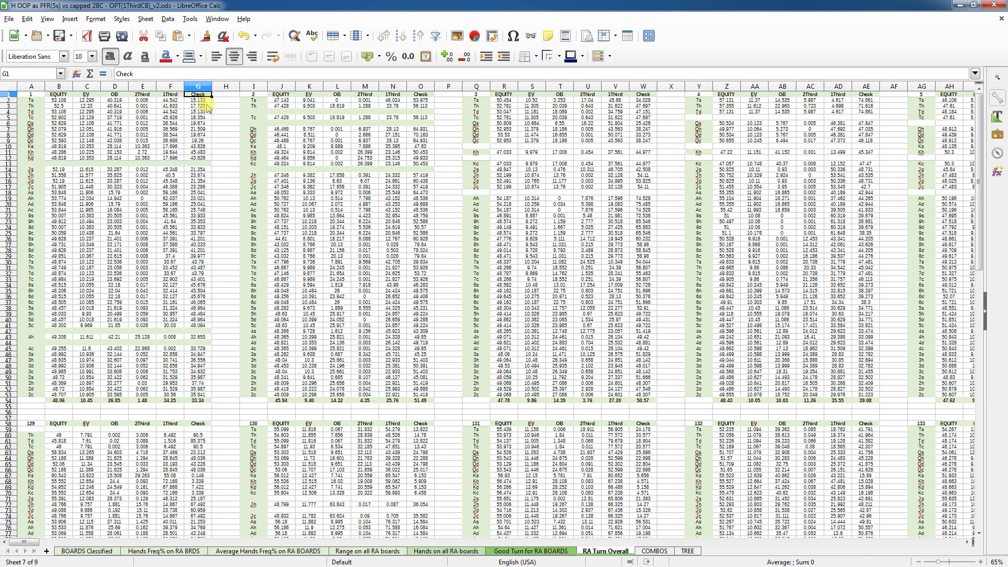
Point out the blank rows in board 1's turn card list, ending on the one between the kings and jacks
{"action": "left_click", "coordinate": [32, 165]}
{"action": "left_click", "coordinate": [30, 331]}
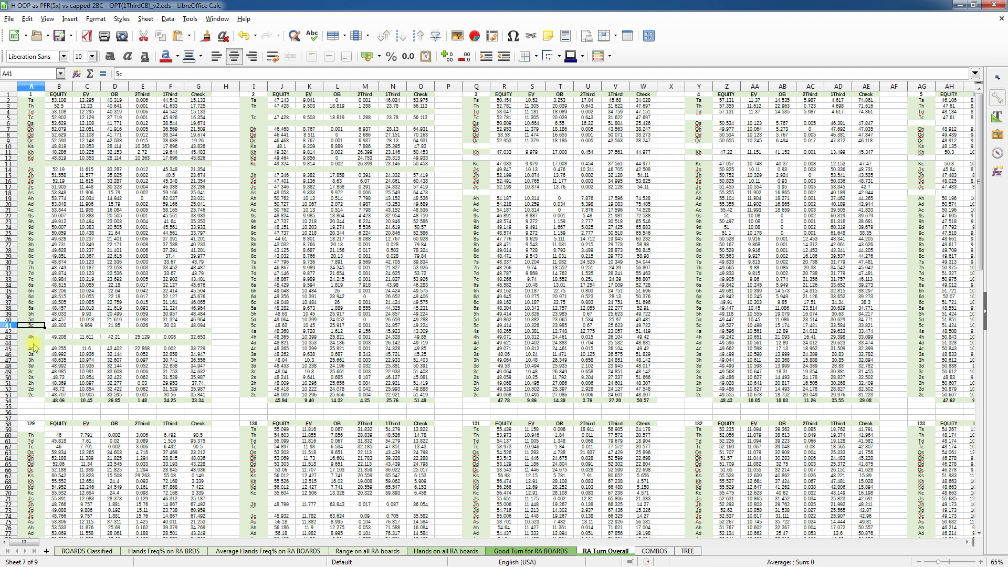
{"action": "left_click", "coordinate": [31, 342]}
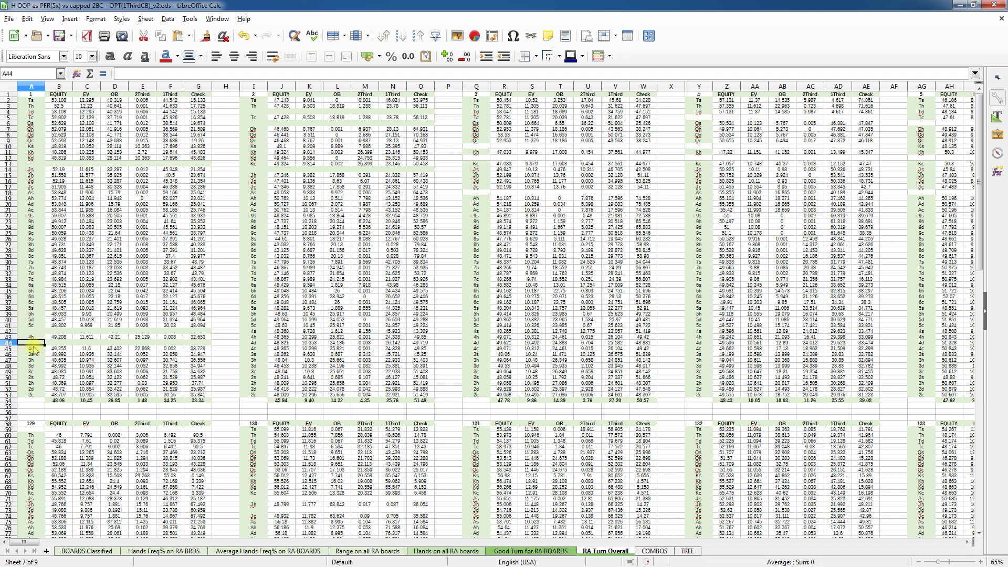
{"action": "left_click", "coordinate": [34, 325]}
{"action": "left_click", "coordinate": [36, 331]}
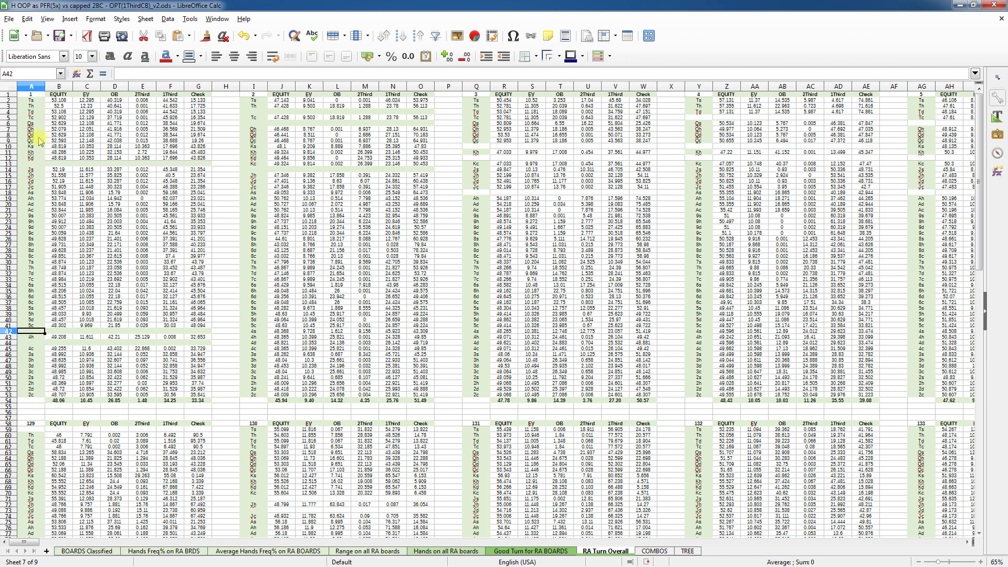
{"action": "left_click", "coordinate": [31, 164]}
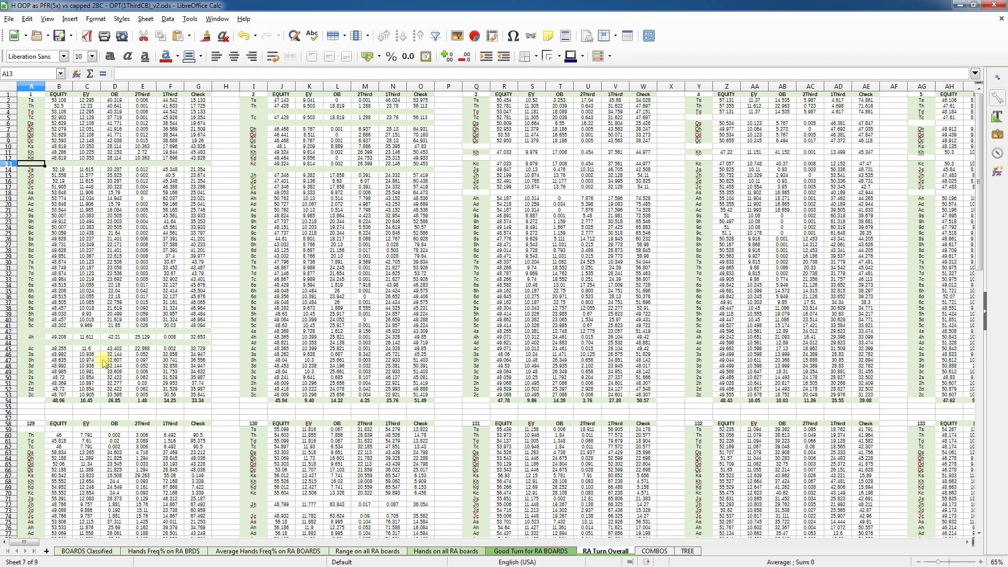
Go through board 1's average row from EQUITY and EV to the OB, 2Third, 1Third and Check formulas
{"action": "left_click", "coordinate": [68, 400]}
{"action": "left_click", "coordinate": [87, 401]}
{"action": "left_click", "coordinate": [115, 401]}
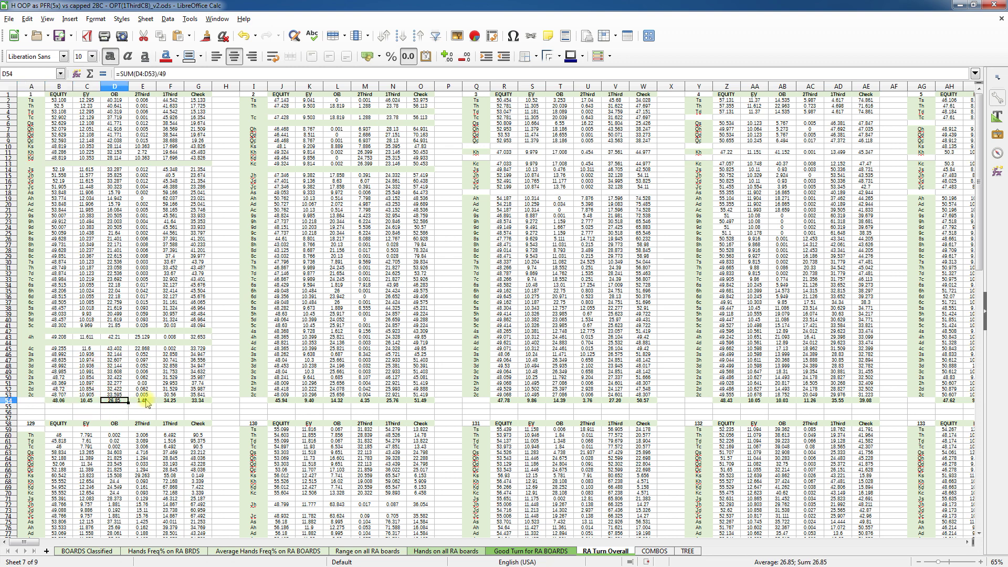
{"action": "left_click", "coordinate": [145, 401]}
{"action": "left_click", "coordinate": [169, 401]}
{"action": "left_click", "coordinate": [197, 400]}
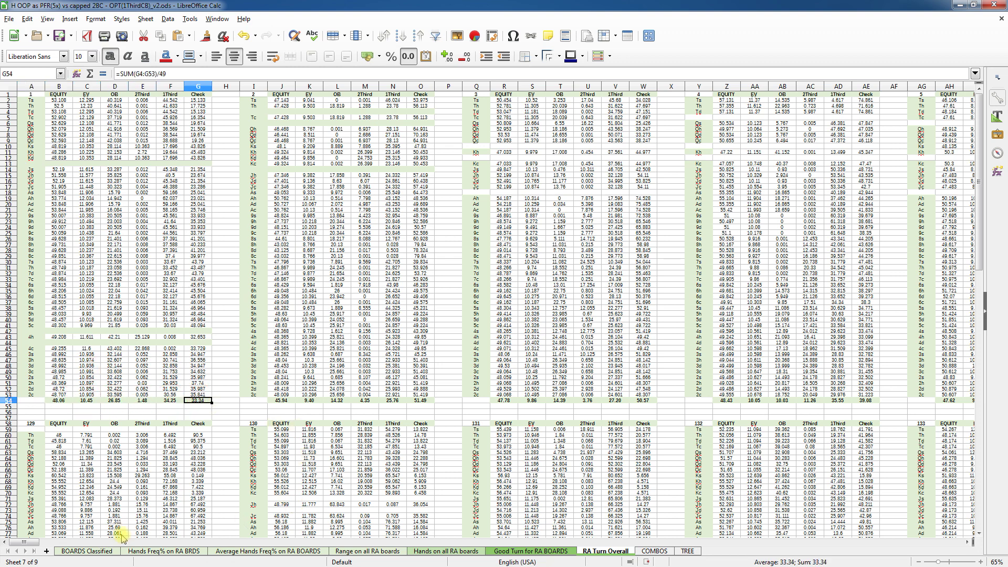
Bring the red TOTALS table and the neighbouring card rank summary into view after board 184
{"action": "left_click_drag", "start_coordinate": [24, 543], "coordinate": [439, 542]}
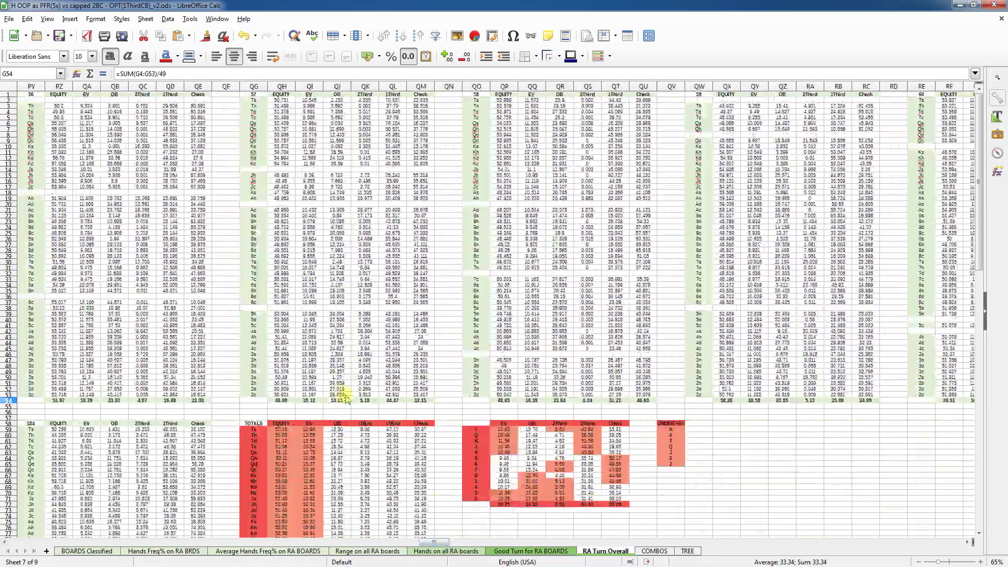
{"action": "scroll", "coordinate": [350, 361], "scroll_direction": "down", "scroll_amount": 15}
{"action": "scroll", "coordinate": [350, 361], "scroll_direction": "left", "scroll_amount": 3}
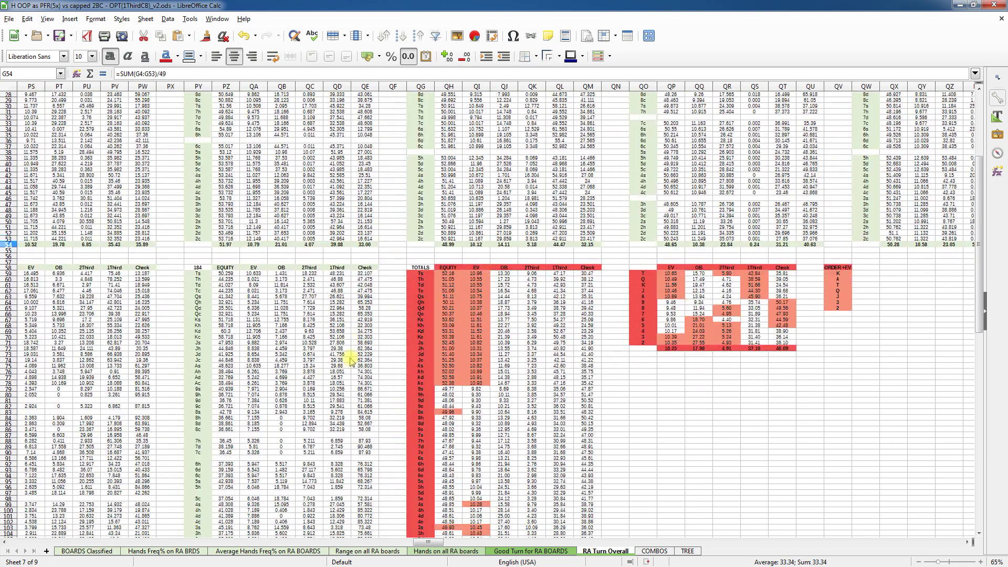
{"action": "scroll", "coordinate": [471, 359], "scroll_direction": "up", "scroll_amount": 1}
{"action": "scroll", "coordinate": [470, 359], "scroll_direction": "right", "scroll_amount": 1}
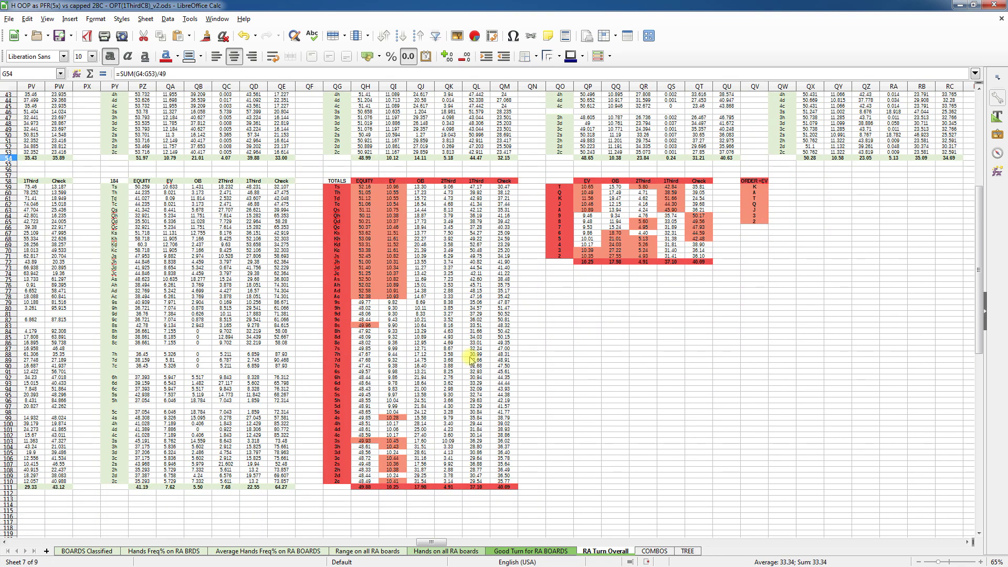
Go through the turn cards listed in the TOTALS table from Ts to Qd, finishing on 2c
{"action": "left_click", "coordinate": [340, 186]}
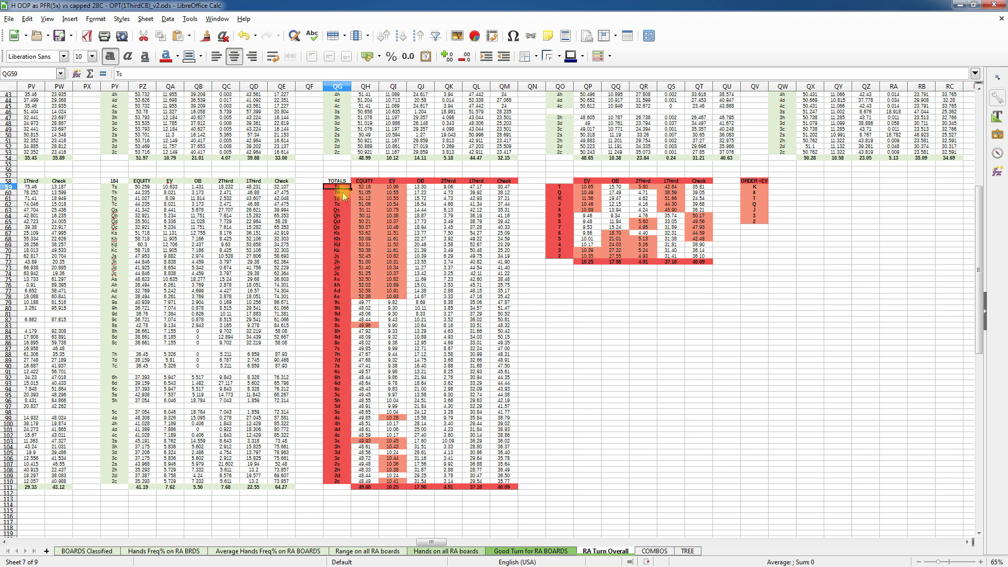
{"action": "left_click", "coordinate": [340, 192]}
{"action": "left_click", "coordinate": [340, 198]}
{"action": "left_click", "coordinate": [340, 204]}
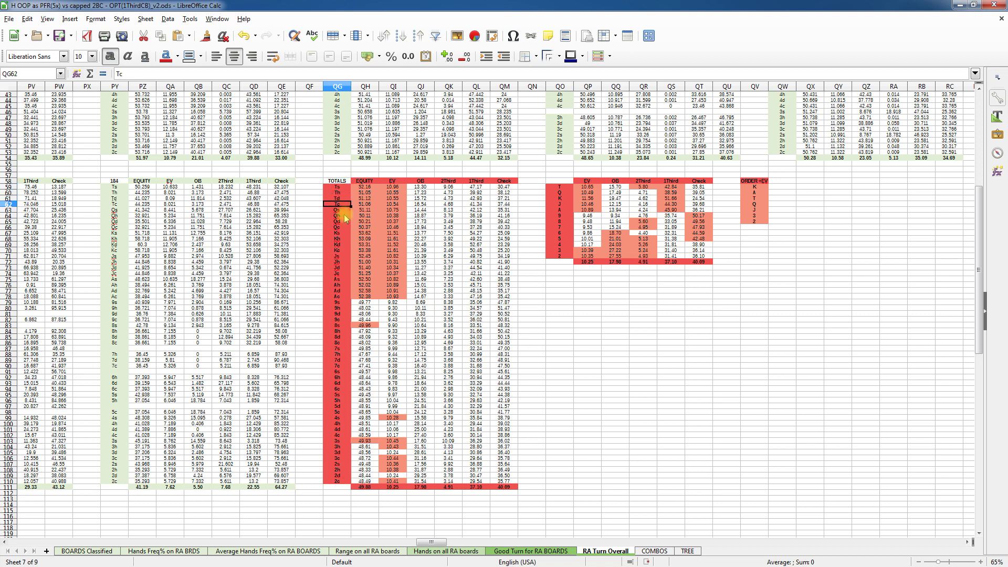
{"action": "left_click", "coordinate": [341, 210]}
{"action": "left_click", "coordinate": [341, 215]}
{"action": "left_click", "coordinate": [341, 221]}
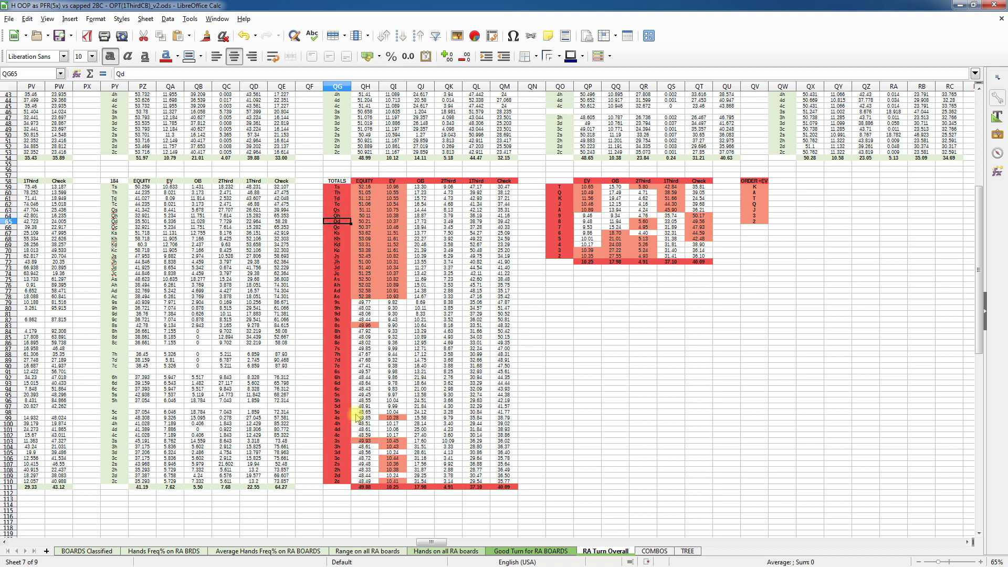
{"action": "left_click", "coordinate": [336, 481]}
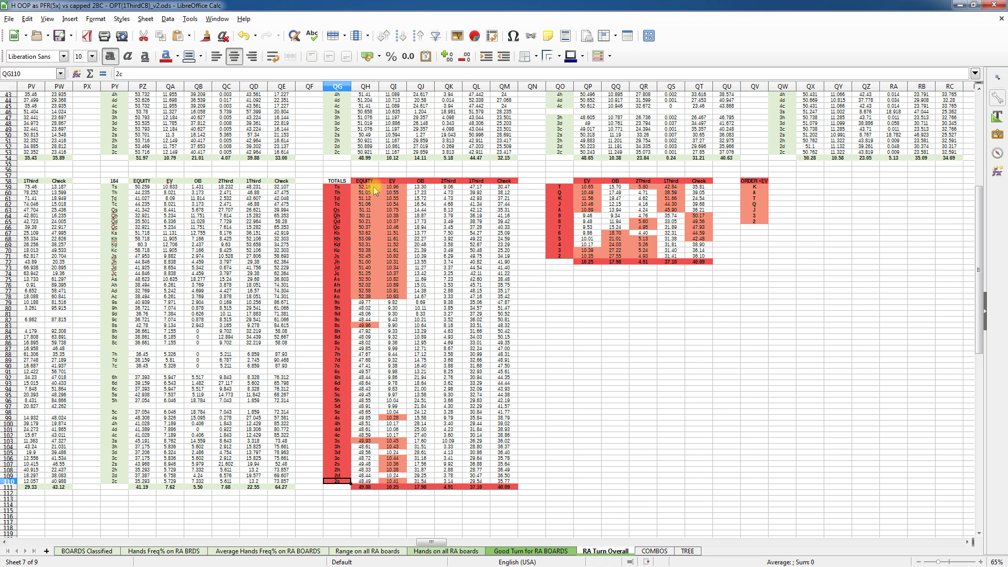
Inspect the Ts row of the TOTALS table, checking the EQUITY, EV and OB formulas against the card label
{"action": "left_click", "coordinate": [368, 188]}
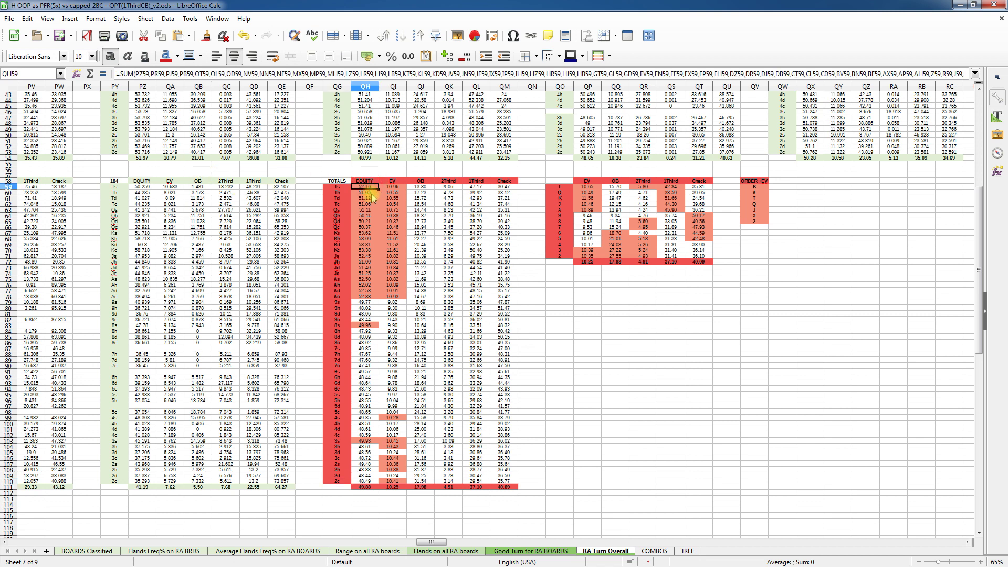
{"action": "left_click", "coordinate": [345, 189]}
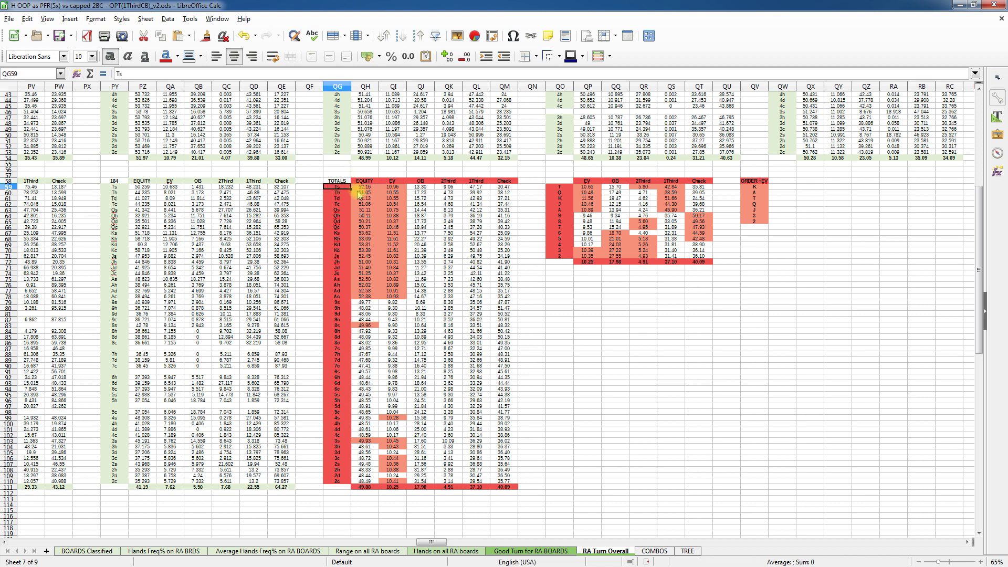
{"action": "left_click", "coordinate": [366, 187]}
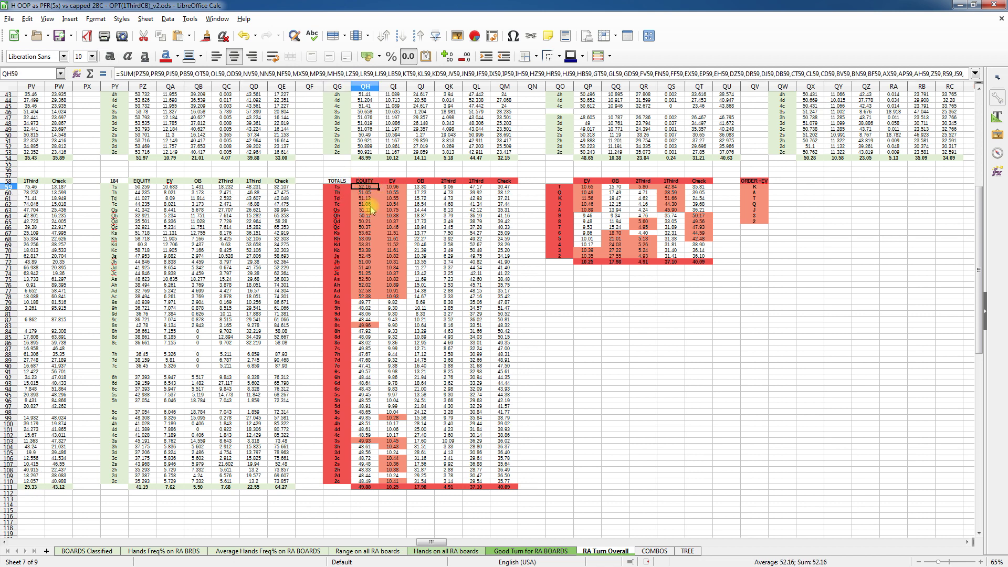
{"action": "left_click", "coordinate": [393, 188]}
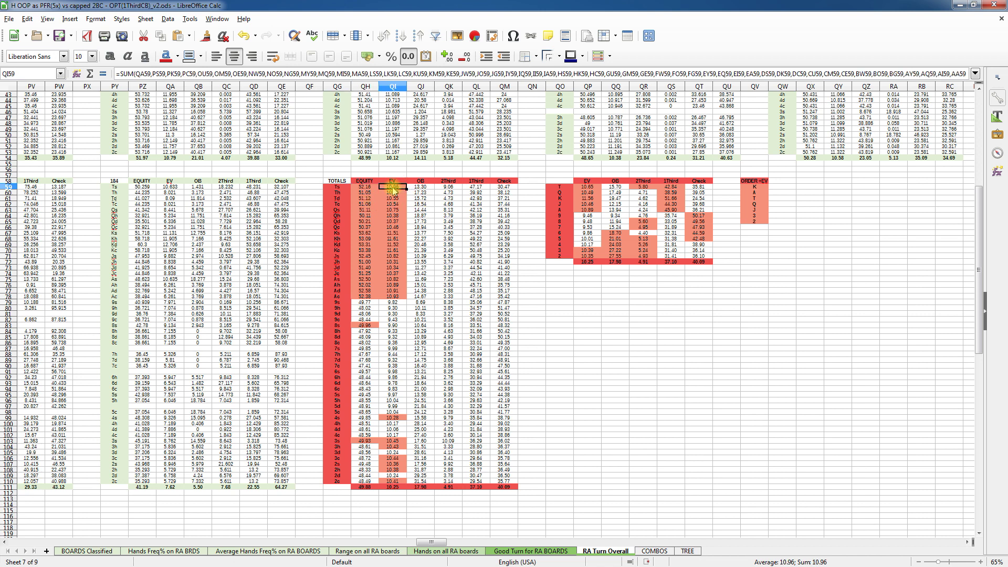
{"action": "left_click", "coordinate": [423, 189]}
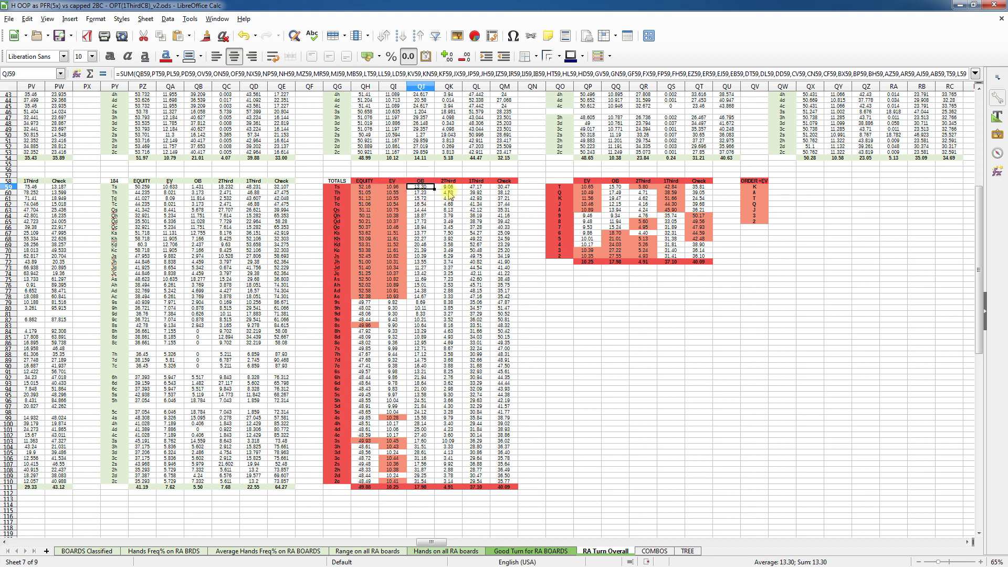
{"action": "left_click", "coordinate": [337, 187]}
{"action": "left_click", "coordinate": [423, 187]}
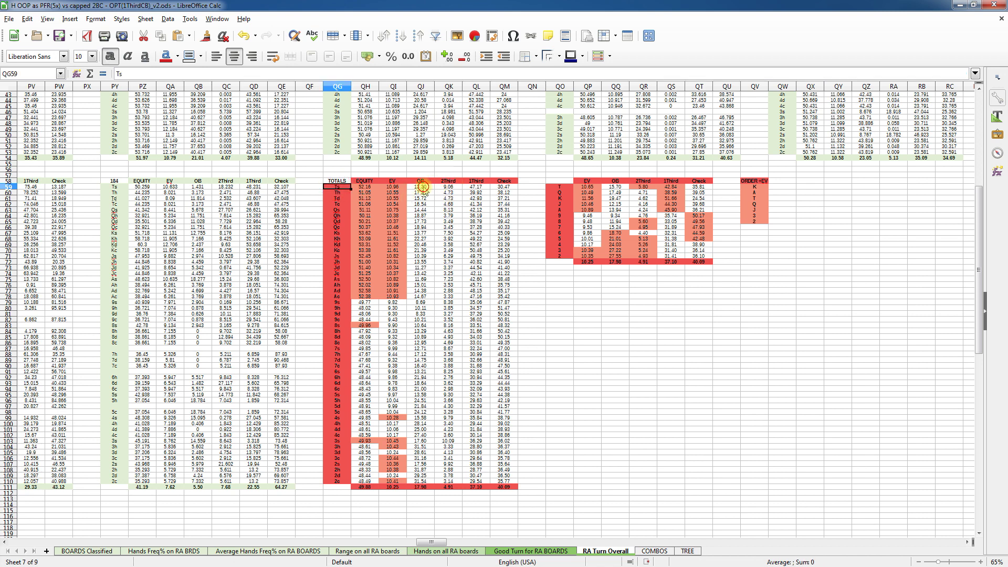
Check the EQUITY and EV cells of the king turn cards in the TOTALS table
{"action": "left_click", "coordinate": [361, 196]}
{"action": "left_click", "coordinate": [363, 244]}
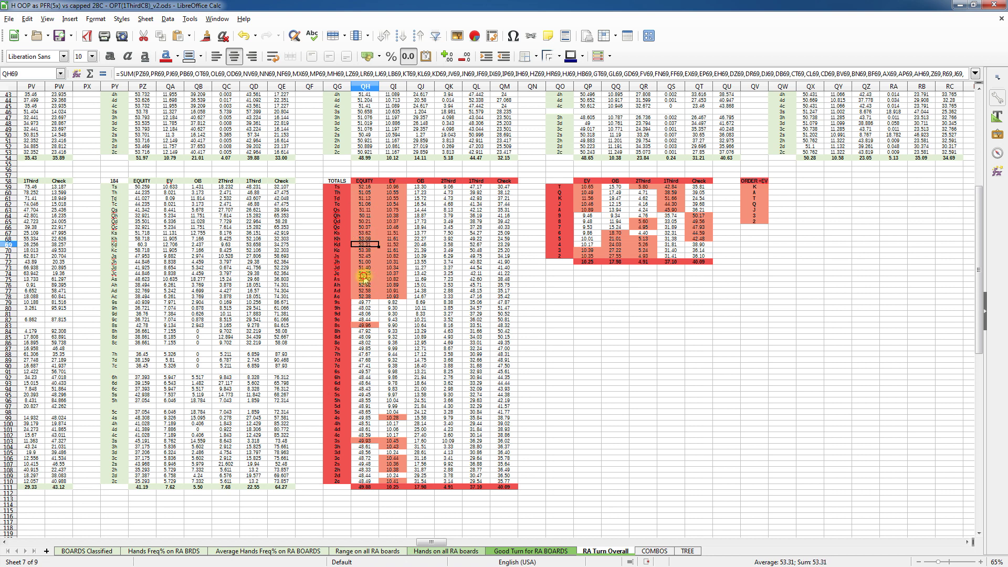
{"action": "left_click", "coordinate": [392, 232]}
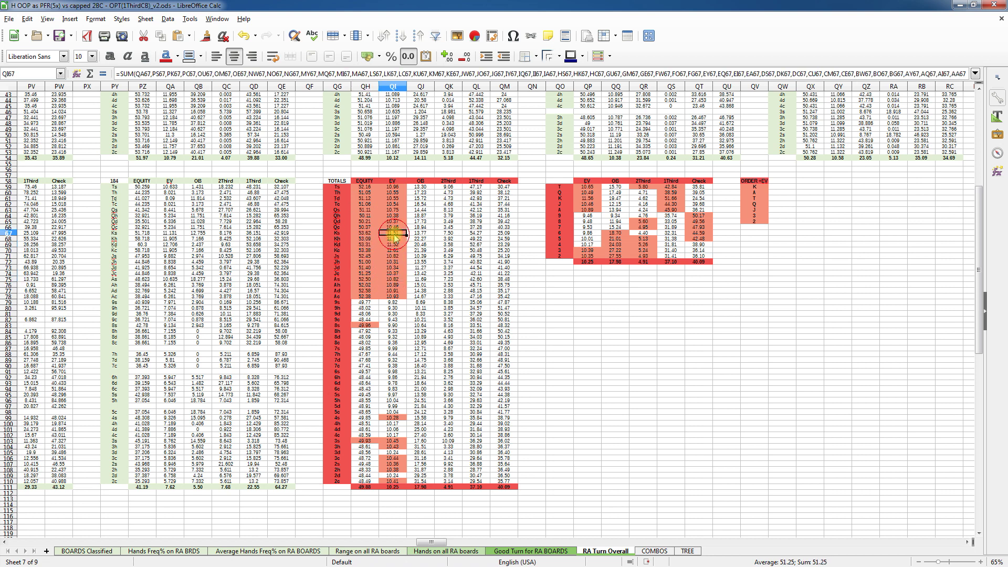
Go through the average row beneath the TOTALS table from EQUITY and EV to OB and 2Third
{"action": "left_click", "coordinate": [366, 486]}
{"action": "left_click", "coordinate": [389, 486]}
{"action": "left_click", "coordinate": [417, 487]}
{"action": "left_click", "coordinate": [448, 487]}
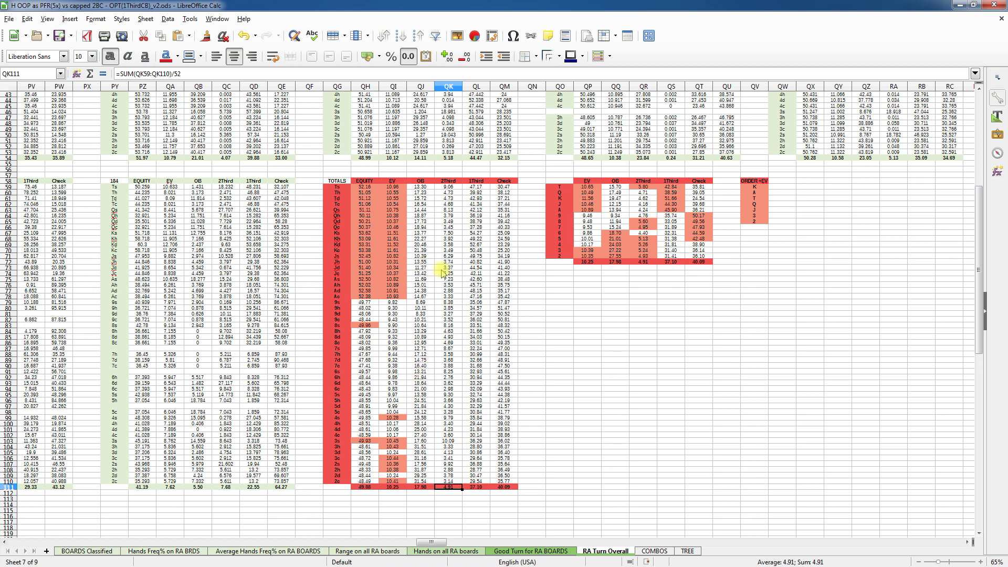
Go through ranks T, Q, K, J, A and 9 in the card rank summary and relate them to the Ts row in TOTALS
{"action": "left_click", "coordinate": [560, 187]}
{"action": "left_click", "coordinate": [562, 193]}
{"action": "left_click", "coordinate": [564, 198]}
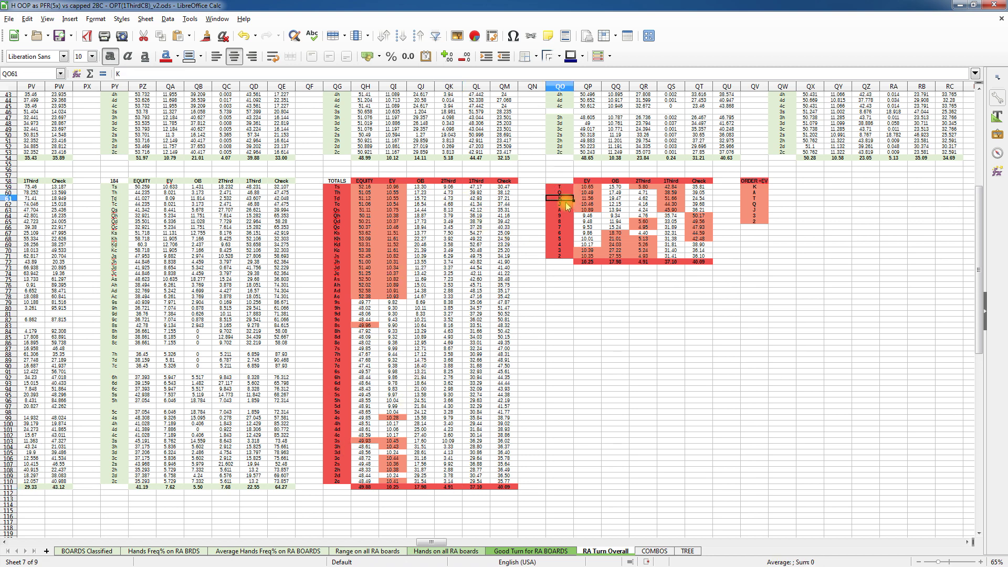
{"action": "left_click", "coordinate": [566, 205]}
{"action": "left_click", "coordinate": [565, 211]}
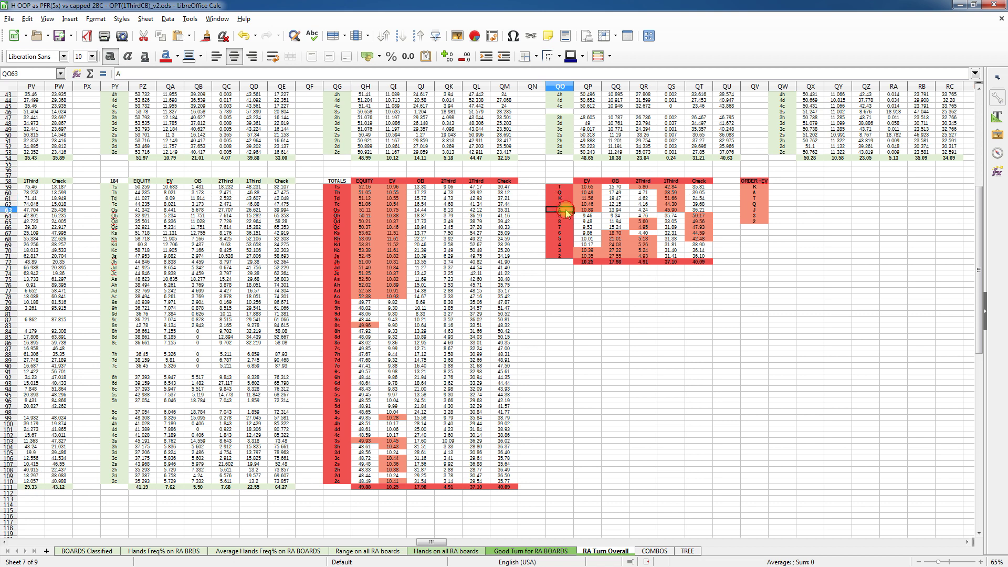
{"action": "left_click", "coordinate": [565, 215]}
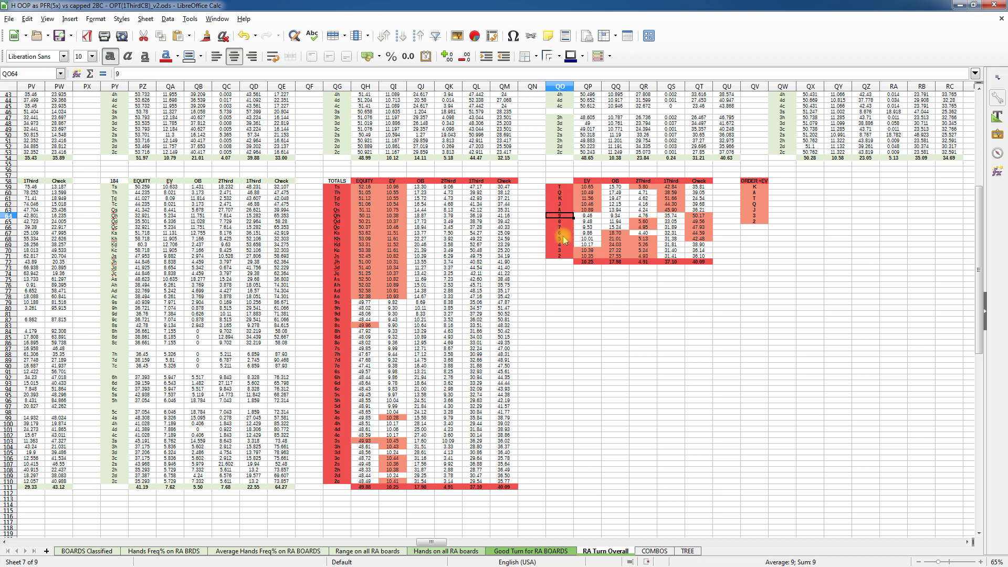
{"action": "left_click", "coordinate": [364, 187]}
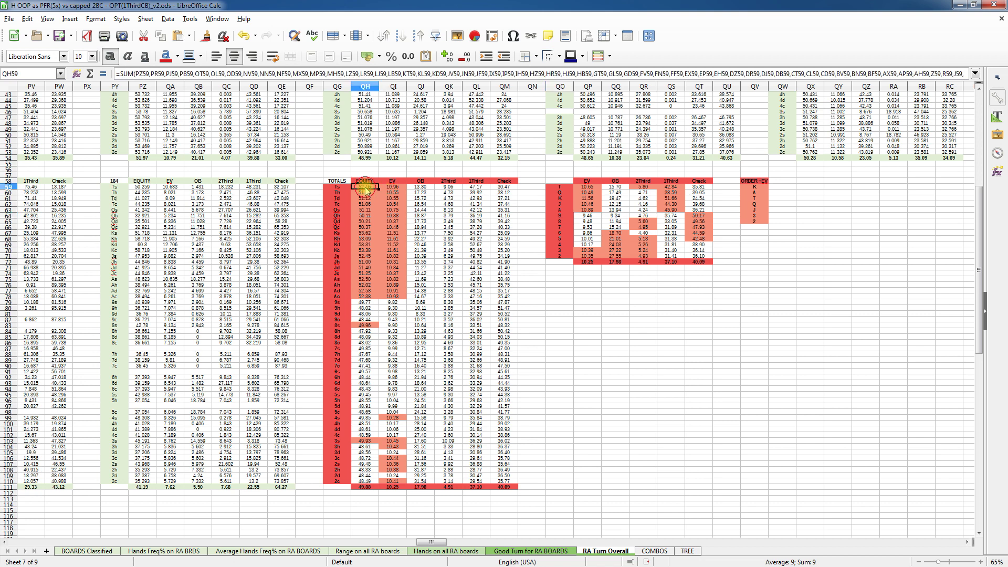
{"action": "left_click", "coordinate": [337, 188]}
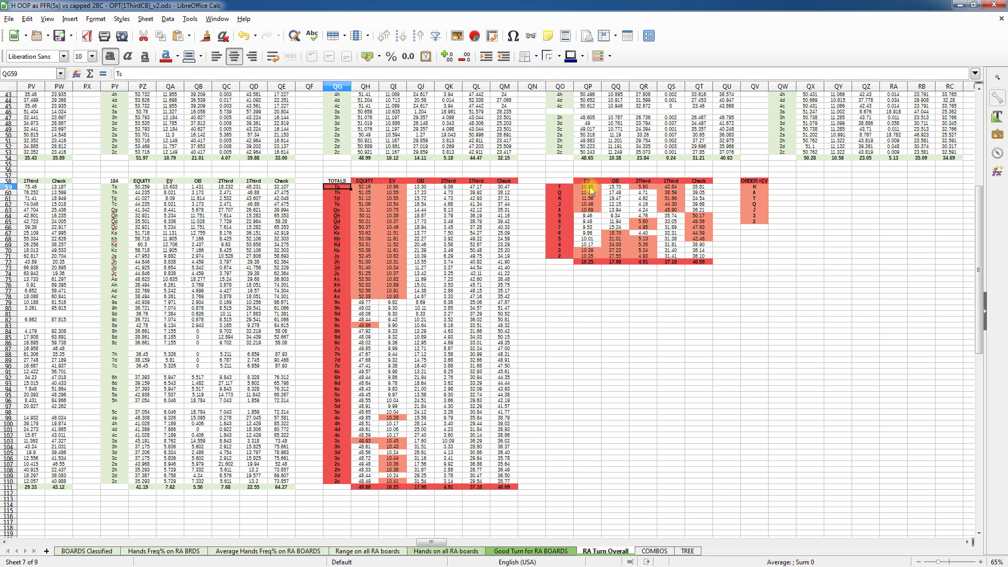
Go through the ORDER +EV list beside the rank summary from A down to 2, finishing back on J
{"action": "left_click", "coordinate": [823, 235]}
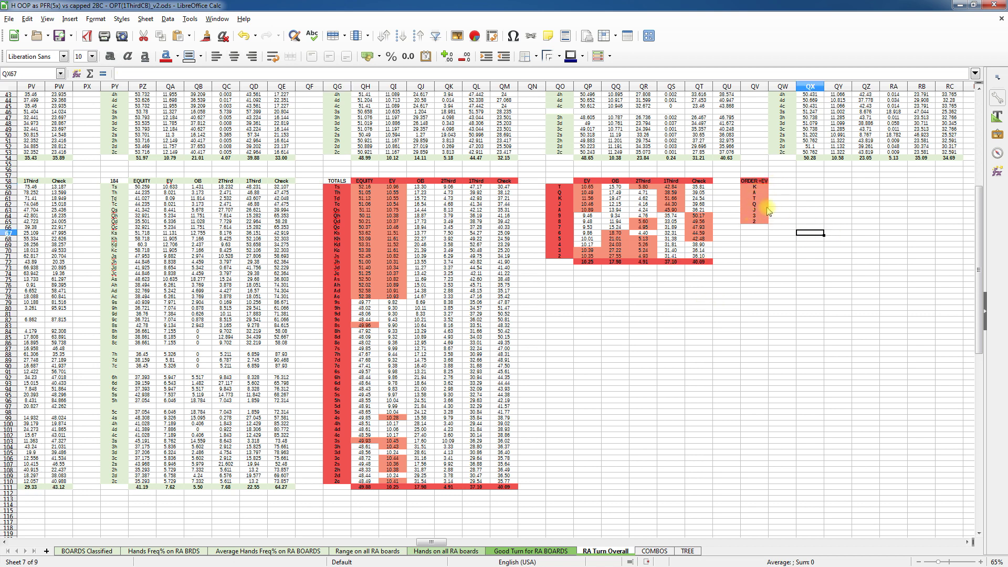
{"action": "left_click", "coordinate": [757, 251]}
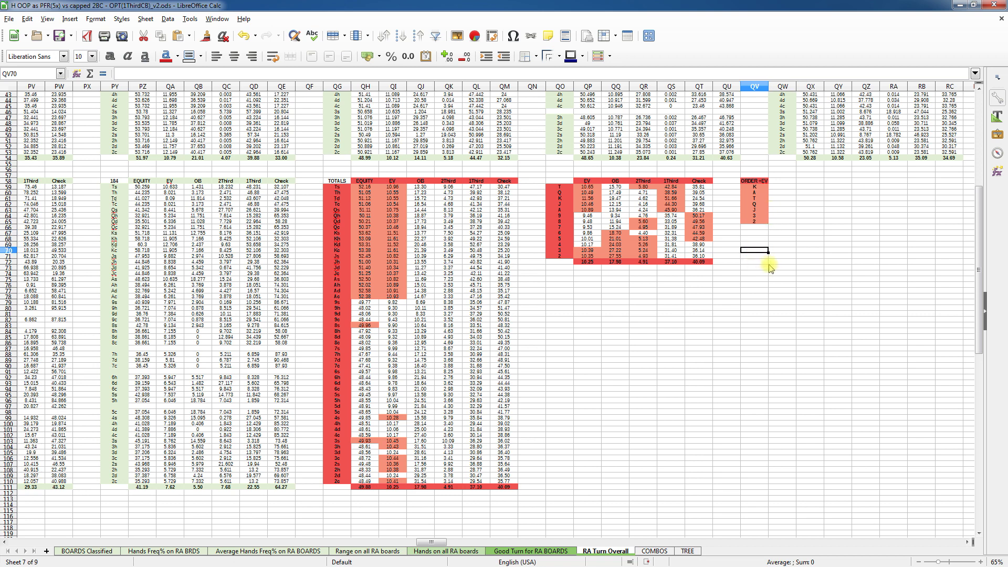
{"action": "scroll", "coordinate": [770, 268], "scroll_direction": "up", "scroll_amount": 1}
{"action": "left_click", "coordinate": [765, 204]}
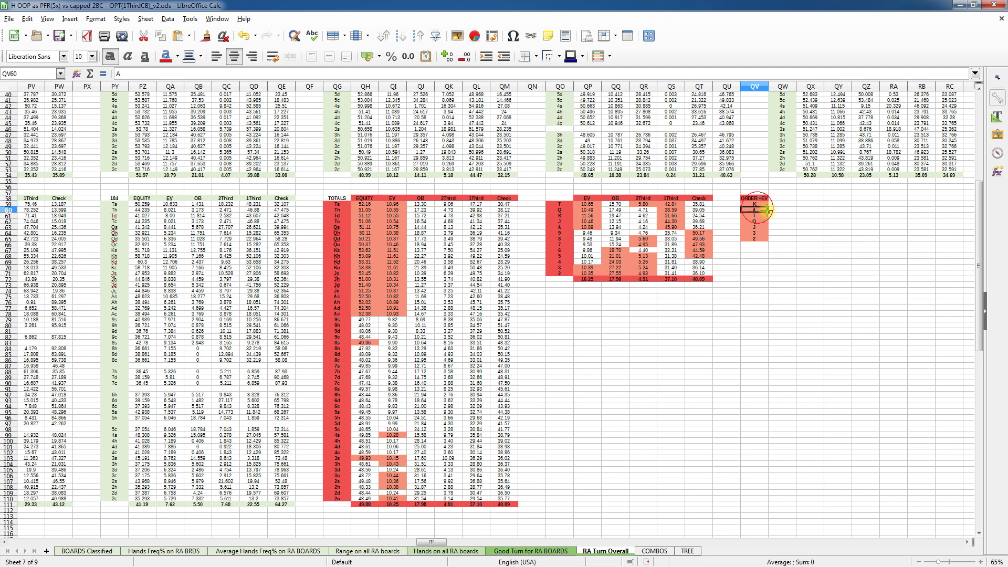
{"action": "left_click", "coordinate": [763, 216]}
{"action": "left_click", "coordinate": [764, 221]}
{"action": "left_click", "coordinate": [766, 227]}
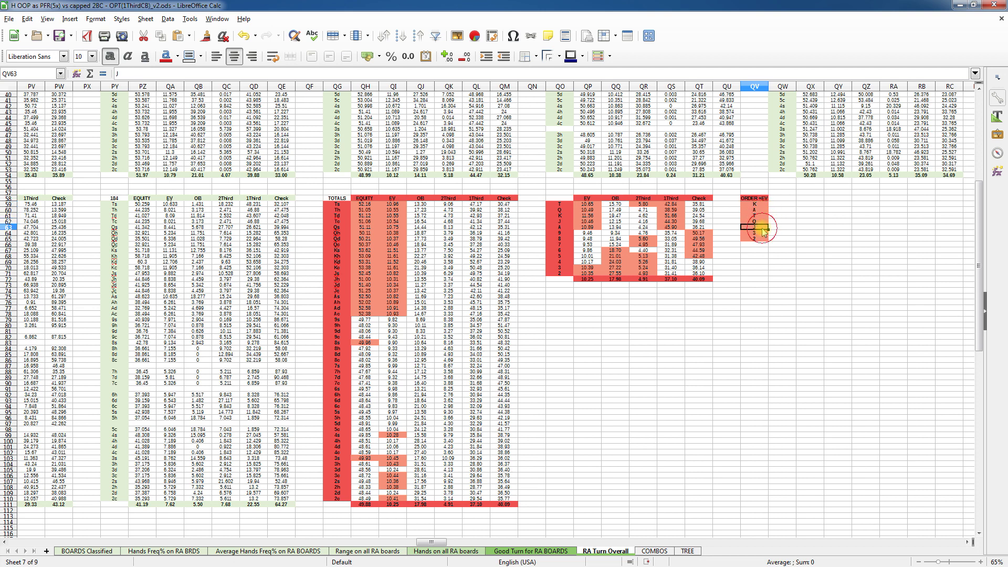
{"action": "left_click", "coordinate": [768, 233]}
{"action": "left_click", "coordinate": [768, 238]}
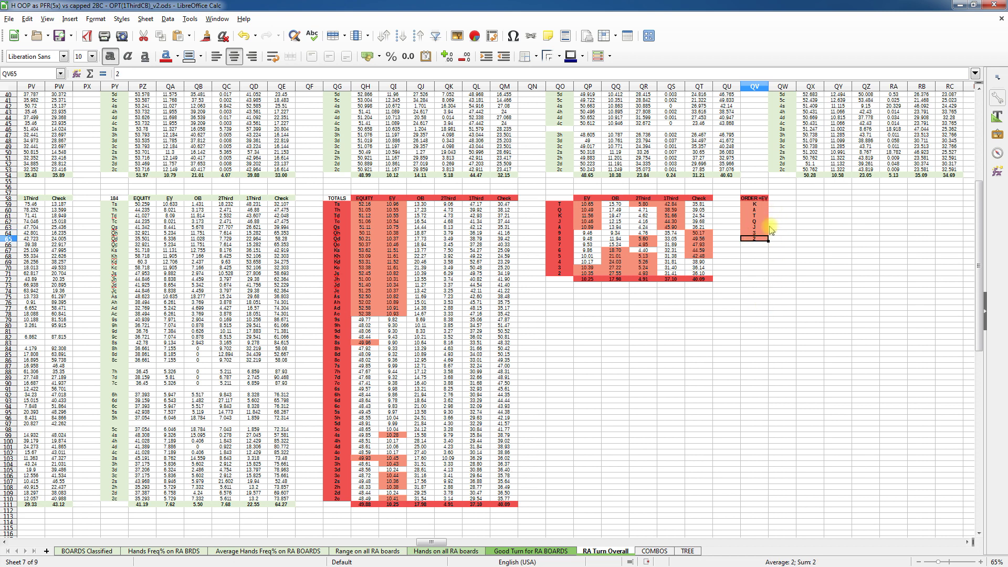
{"action": "left_click", "coordinate": [758, 233]}
{"action": "left_click", "coordinate": [759, 227]}
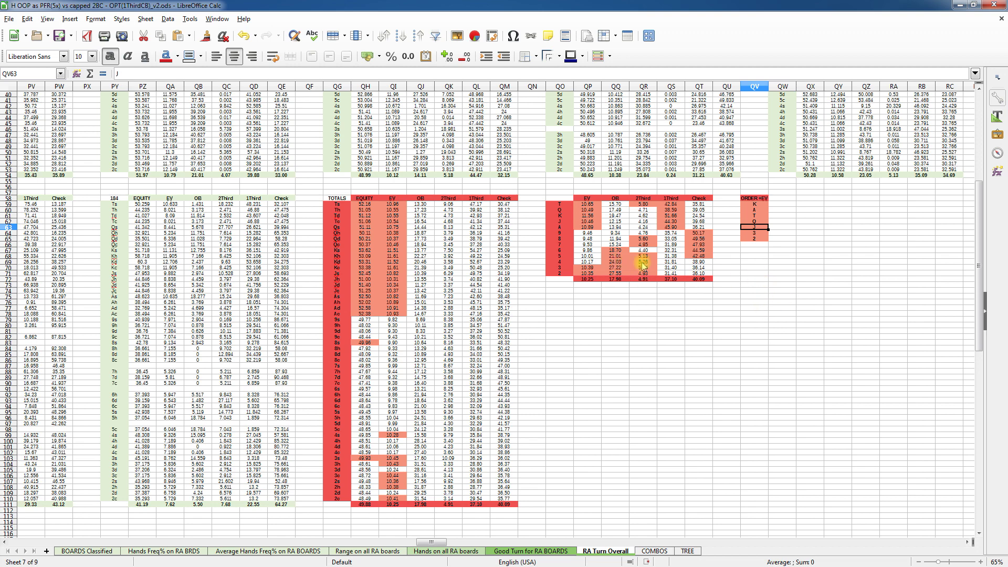
Open the Good Turn for RA BOARDS sheet, view its board tables from the first row, and point out TOTALS and the rank summary
{"action": "scroll", "coordinate": [630, 261], "scroll_direction": "left", "scroll_amount": 2}
{"action": "scroll", "coordinate": [683, 415], "scroll_direction": "right", "scroll_amount": 2}
{"action": "left_click", "coordinate": [546, 551]}
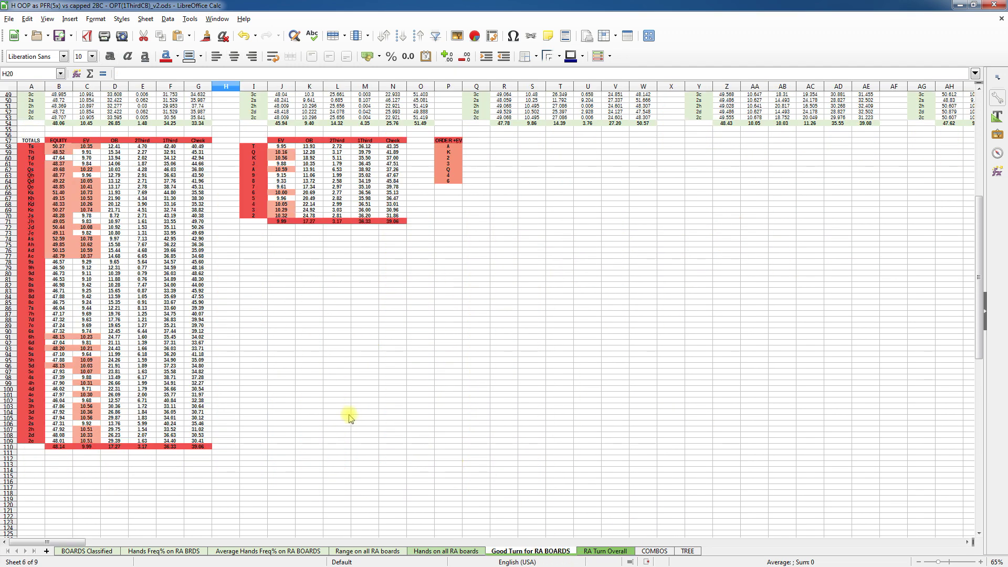
{"action": "scroll", "coordinate": [332, 393], "scroll_direction": "up", "scroll_amount": 4}
{"action": "scroll", "coordinate": [332, 394], "scroll_direction": "up", "scroll_amount": 2}
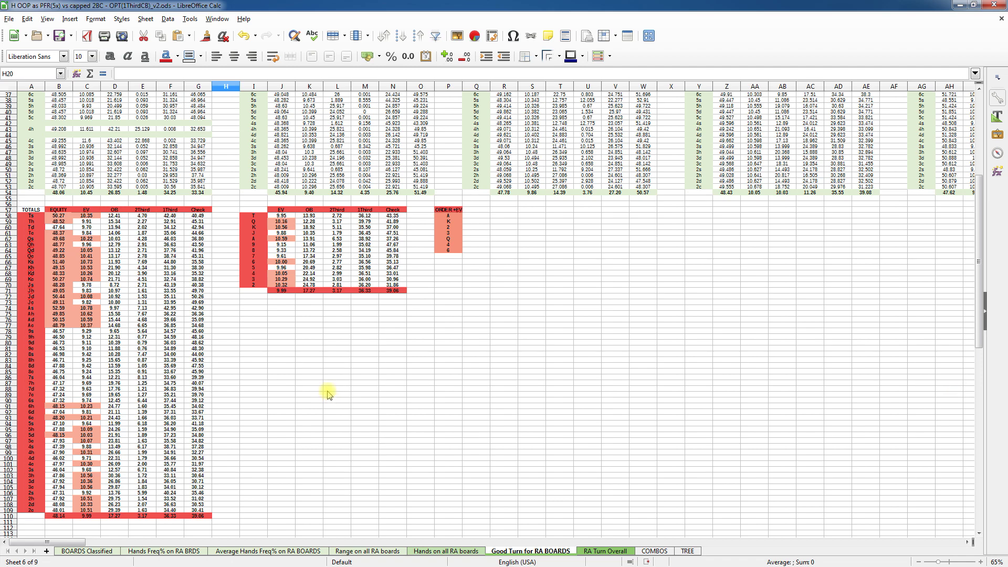
{"action": "scroll", "coordinate": [296, 399], "scroll_direction": "up", "scroll_amount": 12}
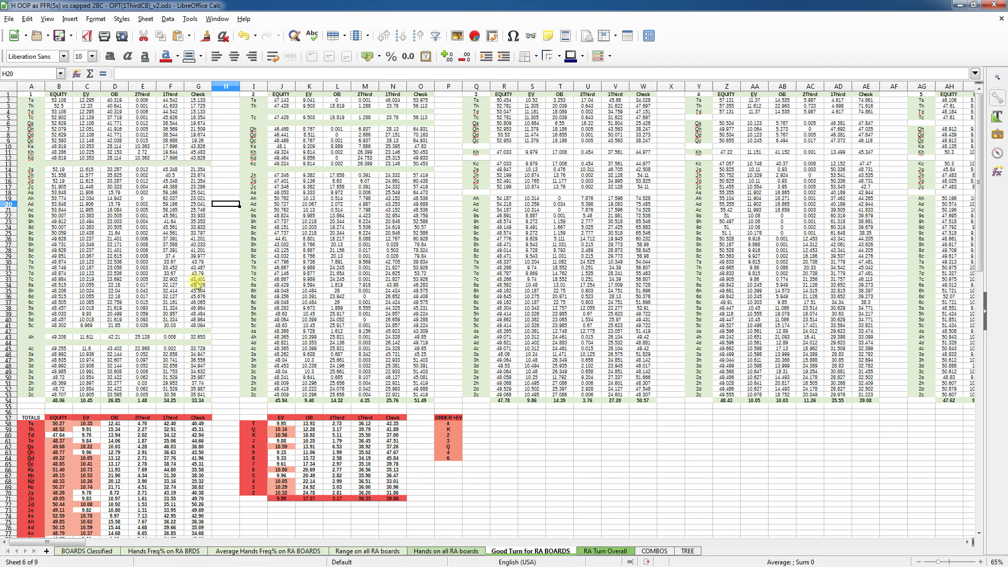
{"action": "scroll", "coordinate": [196, 283], "scroll_direction": "down", "scroll_amount": 9}
{"action": "left_click", "coordinate": [29, 261]}
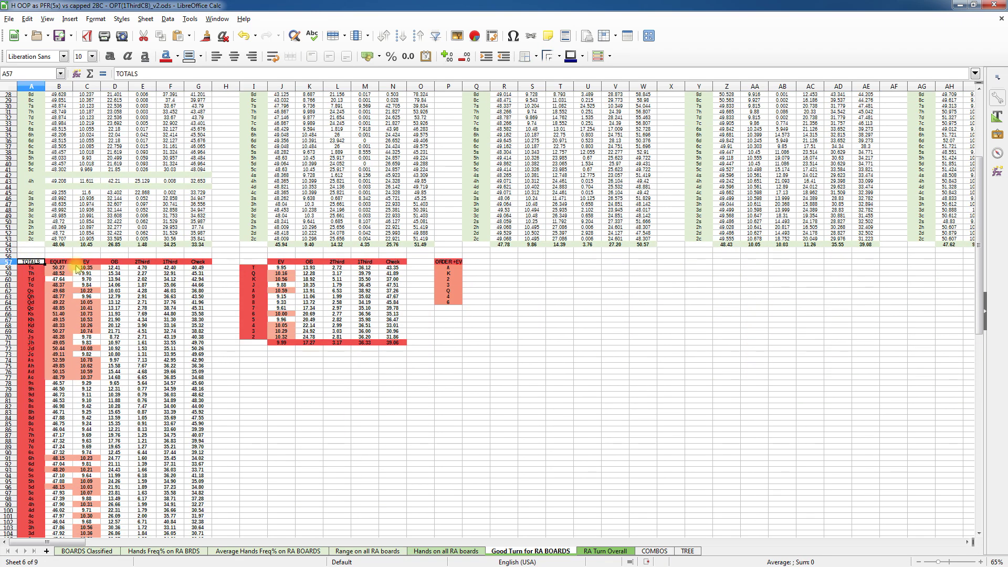
{"action": "scroll", "coordinate": [77, 269], "scroll_direction": "down", "scroll_amount": 3}
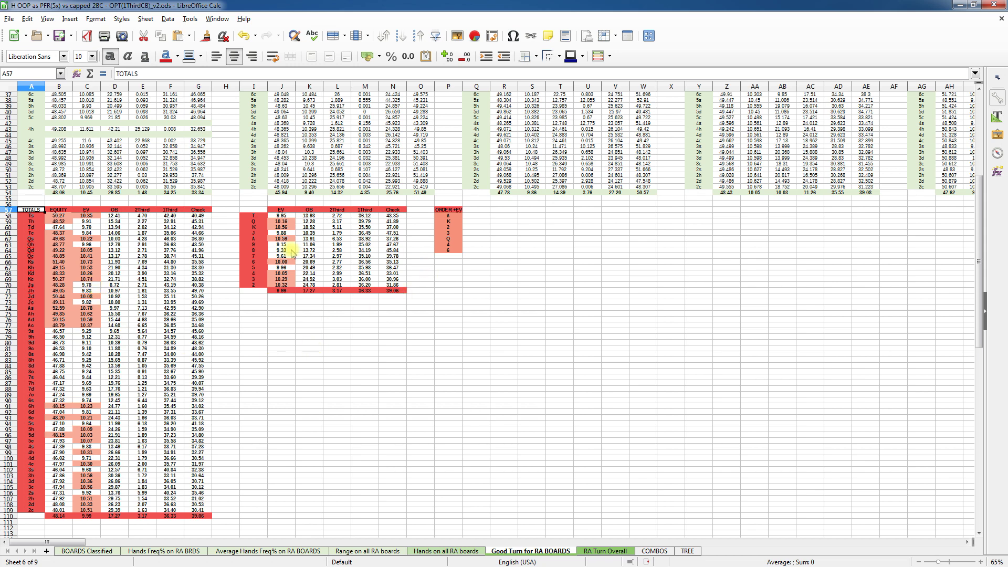
{"action": "left_click", "coordinate": [254, 216]}
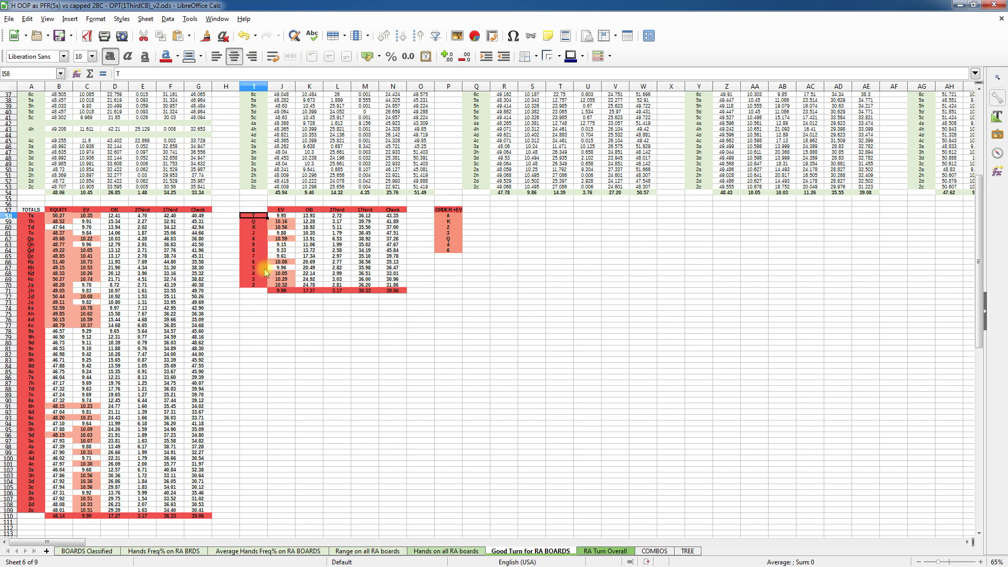
Go through the ORDER +EV list on this sheet from its heading through A, K, 2, 3, Q, 4 and 6
{"action": "left_click", "coordinate": [453, 210]}
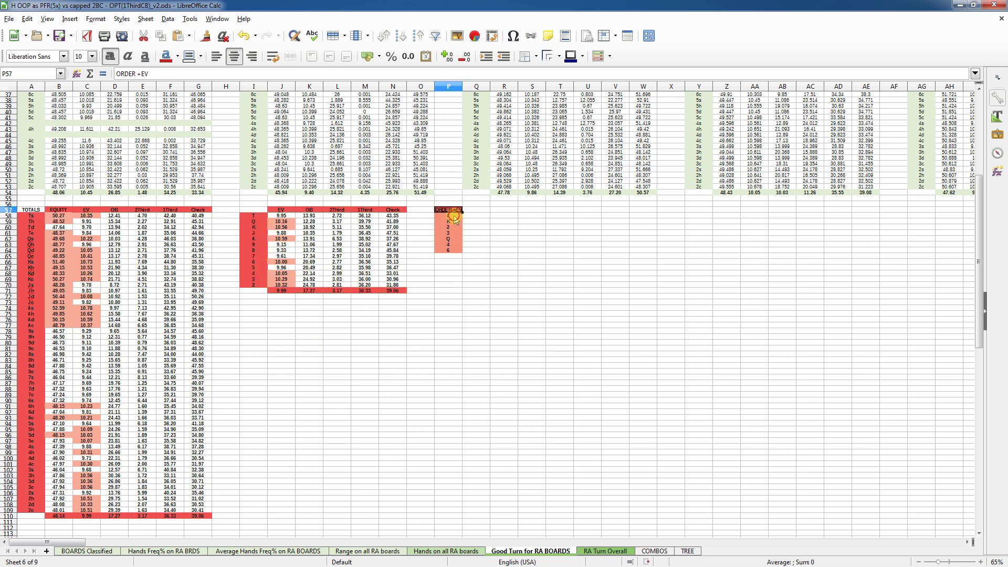
{"action": "left_click", "coordinate": [453, 216]}
{"action": "left_click", "coordinate": [451, 221]}
{"action": "left_click", "coordinate": [454, 228]}
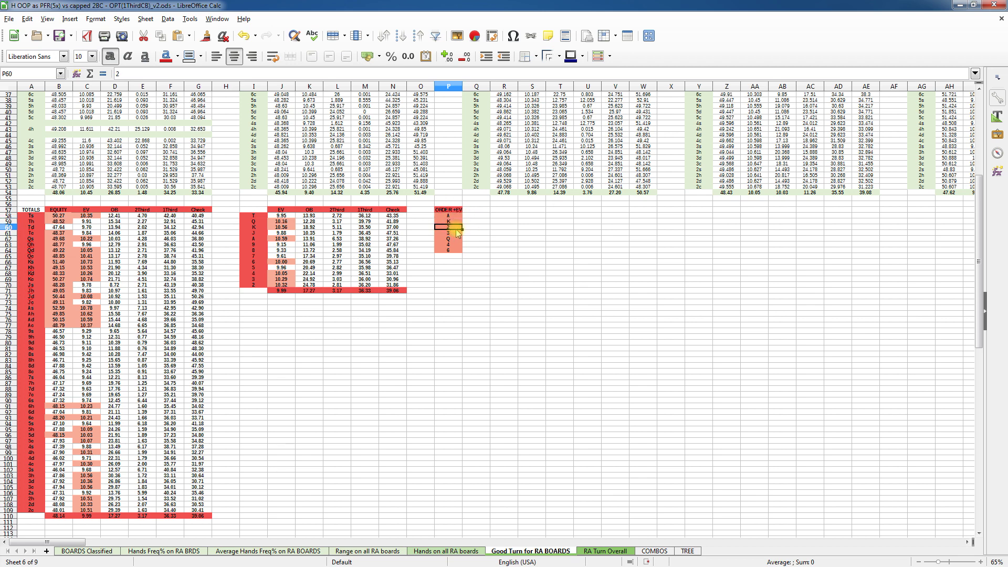
{"action": "left_click", "coordinate": [455, 233]}
{"action": "left_click", "coordinate": [454, 239]}
{"action": "left_click", "coordinate": [454, 244]}
{"action": "left_click", "coordinate": [453, 250]}
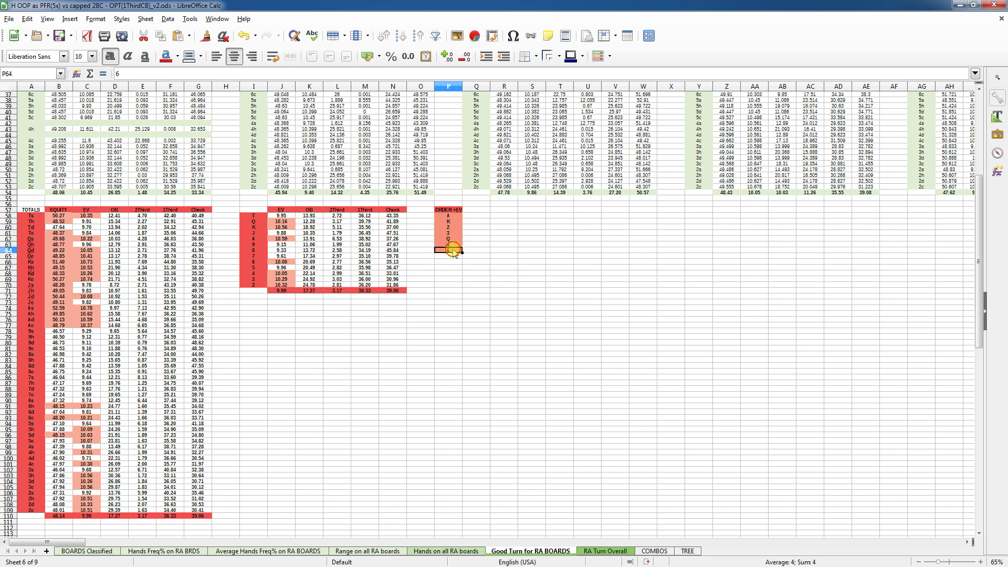
Review the same ORDER +EV ranking a second time, from A down to 6
{"action": "left_click", "coordinate": [457, 216]}
{"action": "left_click", "coordinate": [453, 221]}
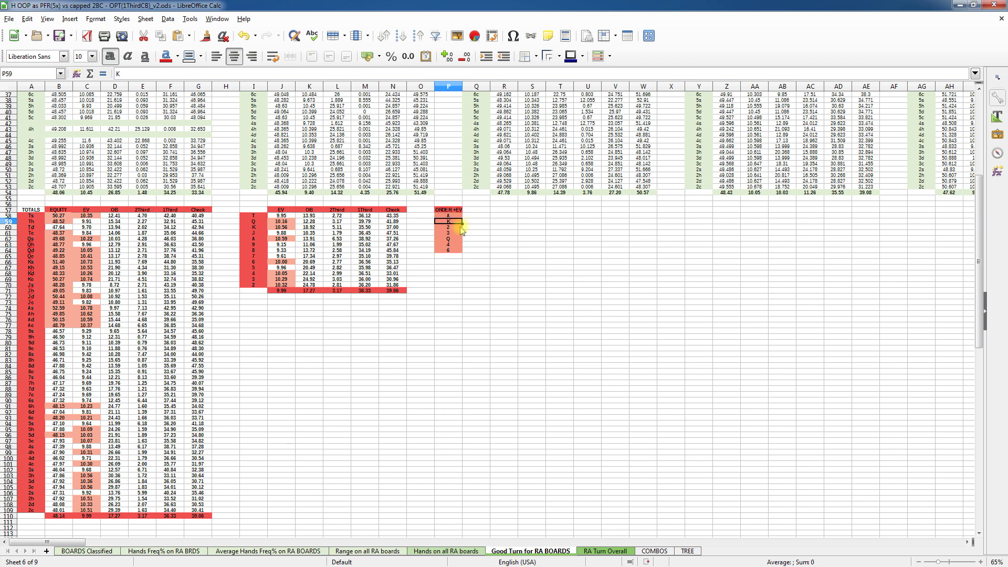
{"action": "left_click", "coordinate": [453, 227]}
{"action": "left_click", "coordinate": [453, 233]}
{"action": "left_click", "coordinate": [453, 239]}
{"action": "left_click", "coordinate": [454, 245]}
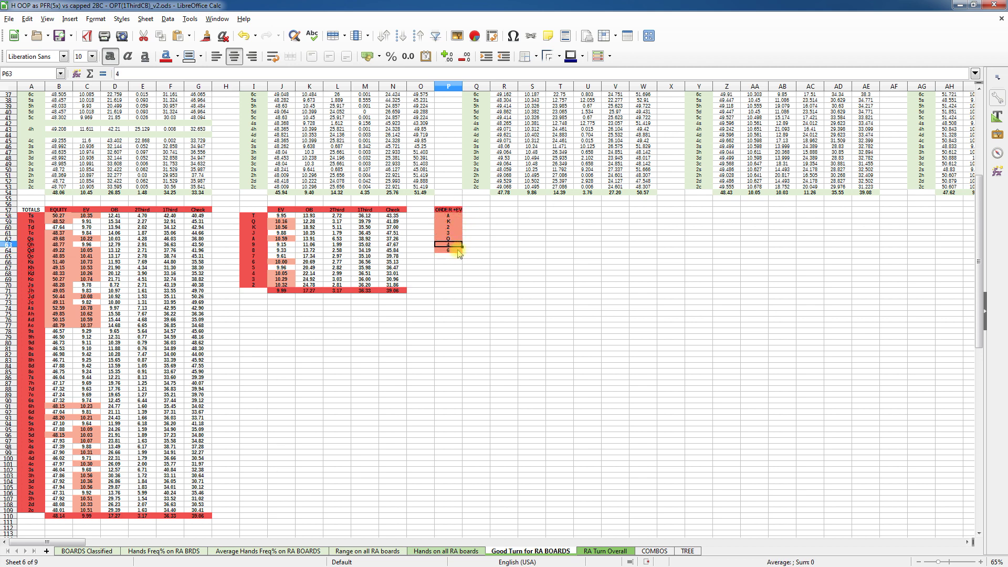
{"action": "left_click", "coordinate": [453, 250]}
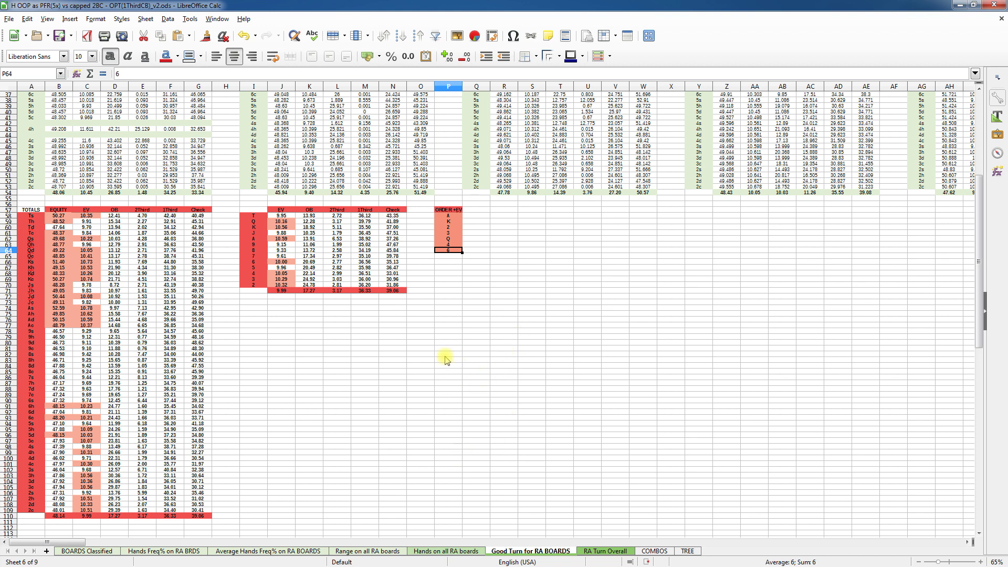
Open the Range on all RA boards sheet and return to its first hand entry, TsTh
{"action": "left_click", "coordinate": [370, 551]}
{"action": "scroll", "coordinate": [334, 410], "scroll_direction": "down", "scroll_amount": 5}
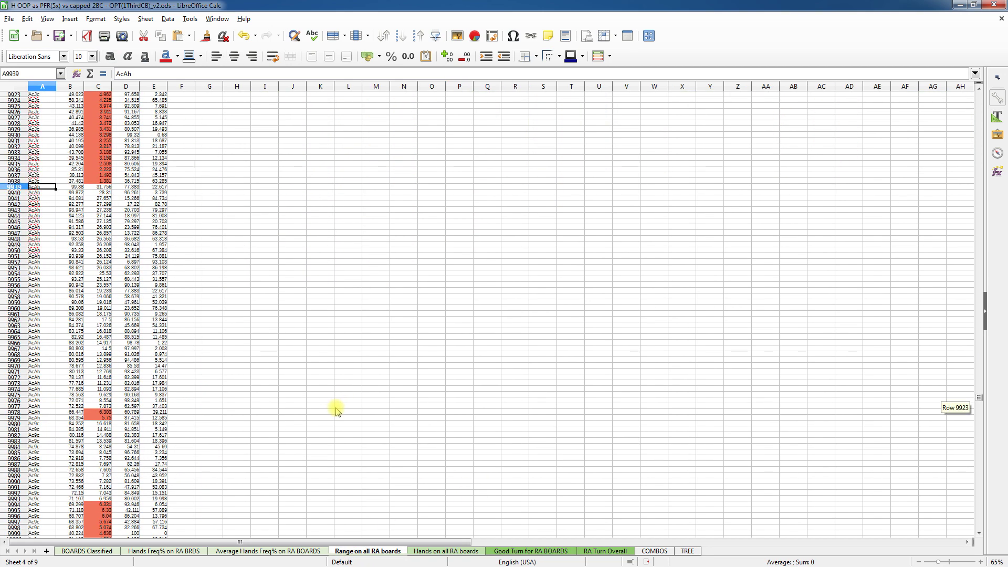
{"action": "scroll", "coordinate": [336, 410], "scroll_direction": "up", "scroll_amount": 20}
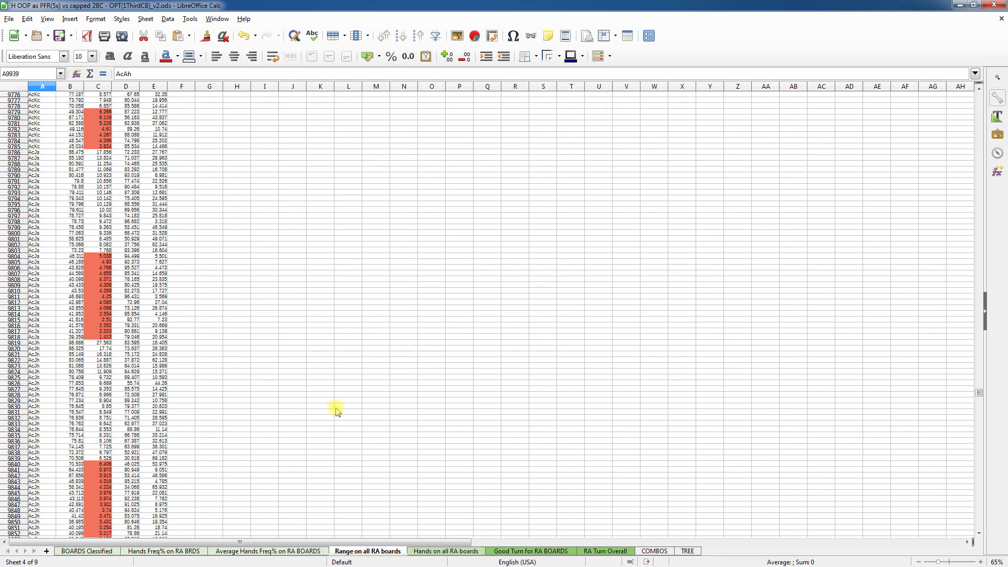
{"action": "scroll", "coordinate": [335, 409], "scroll_direction": "up", "scroll_amount": 20}
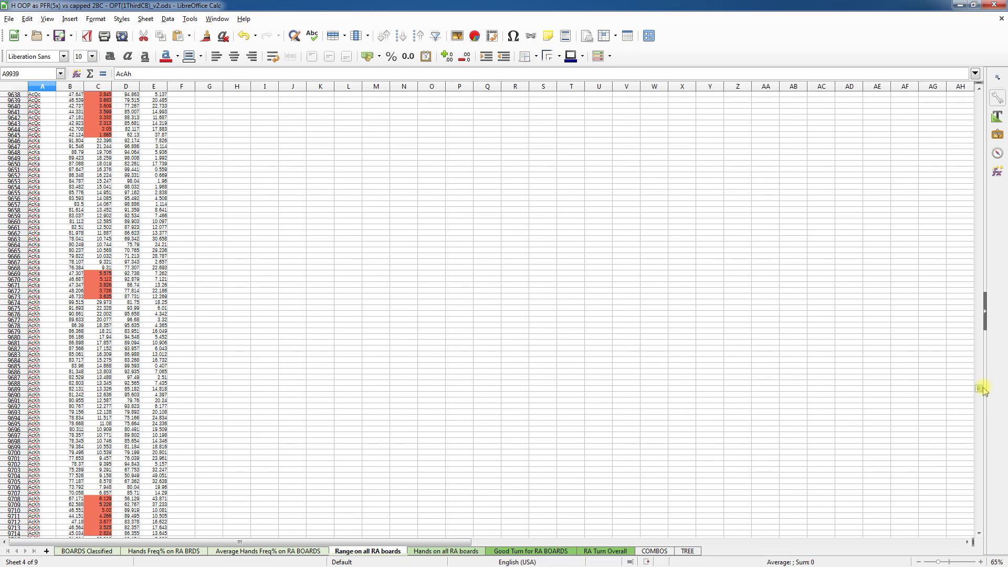
{"action": "left_click_drag", "start_coordinate": [983, 389], "coordinate": [942, 86]}
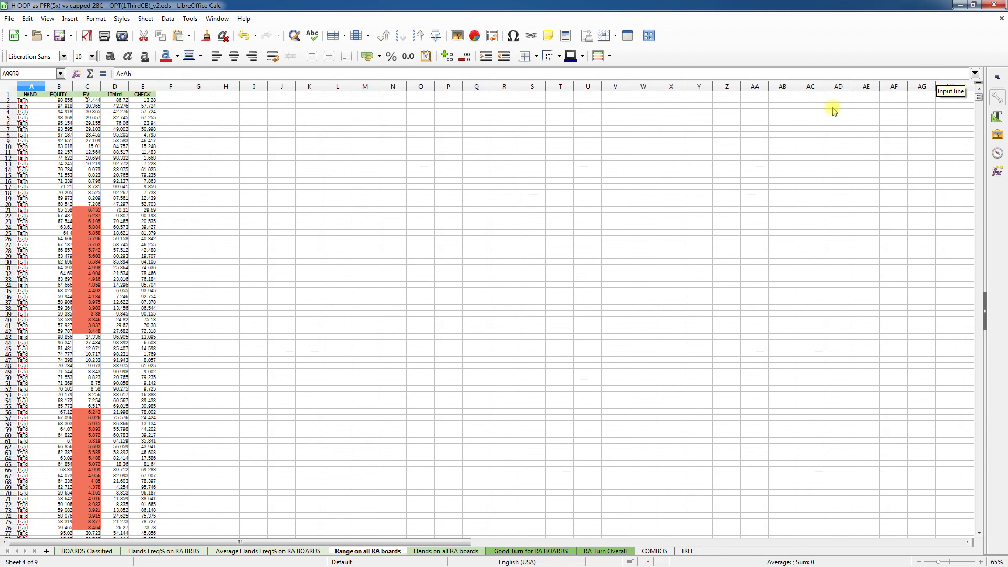
{"action": "left_click", "coordinate": [32, 99]}
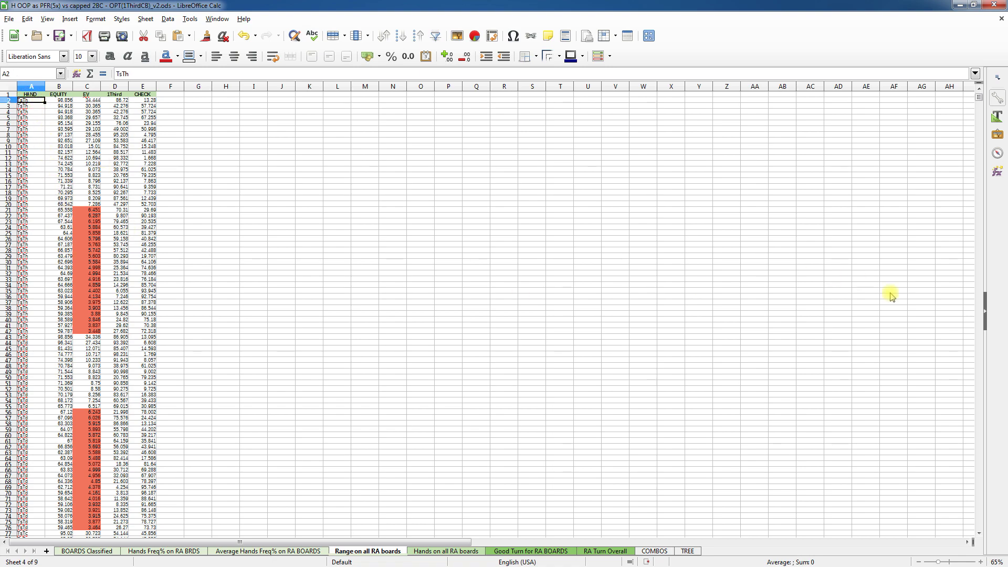
Go to the averages row at the end of the range list and point out equity, EV, 1Third and Check in order
{"action": "left_click_drag", "start_coordinate": [977, 98], "coordinate": [942, 201]}
{"action": "left_click_drag", "start_coordinate": [938, 226], "coordinate": [882, 523]}
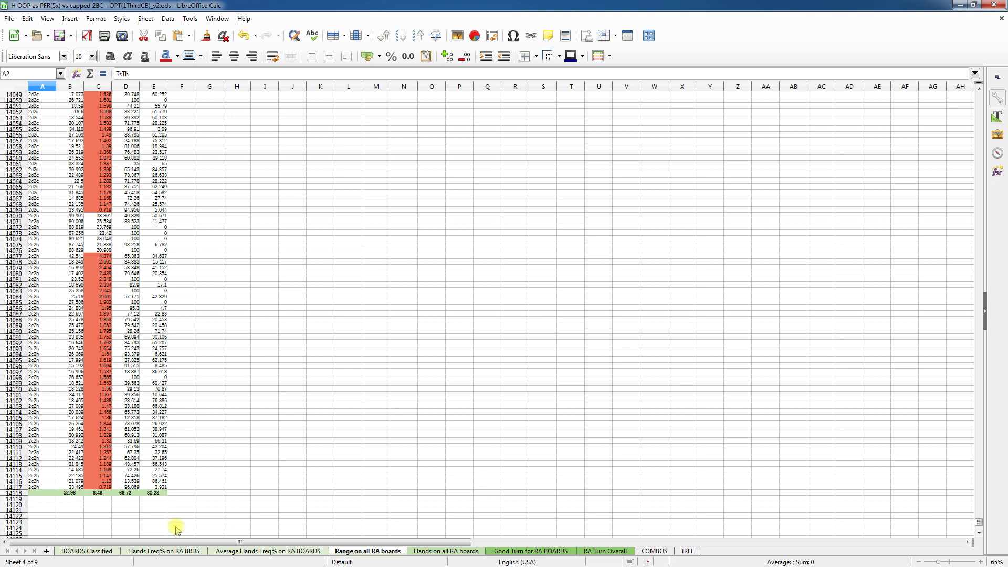
{"action": "left_click", "coordinate": [69, 493]}
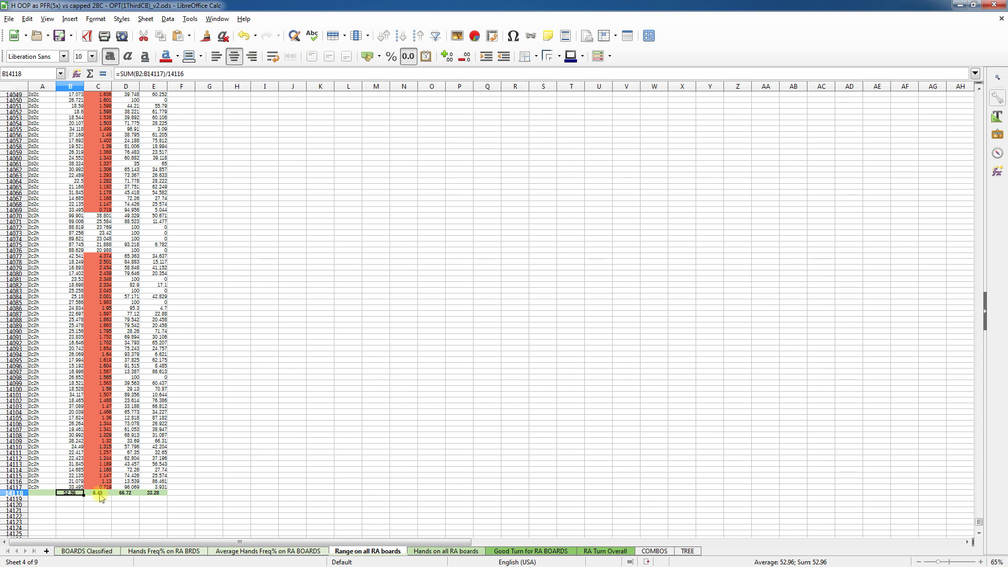
{"action": "left_click", "coordinate": [101, 494]}
{"action": "left_click", "coordinate": [129, 494]}
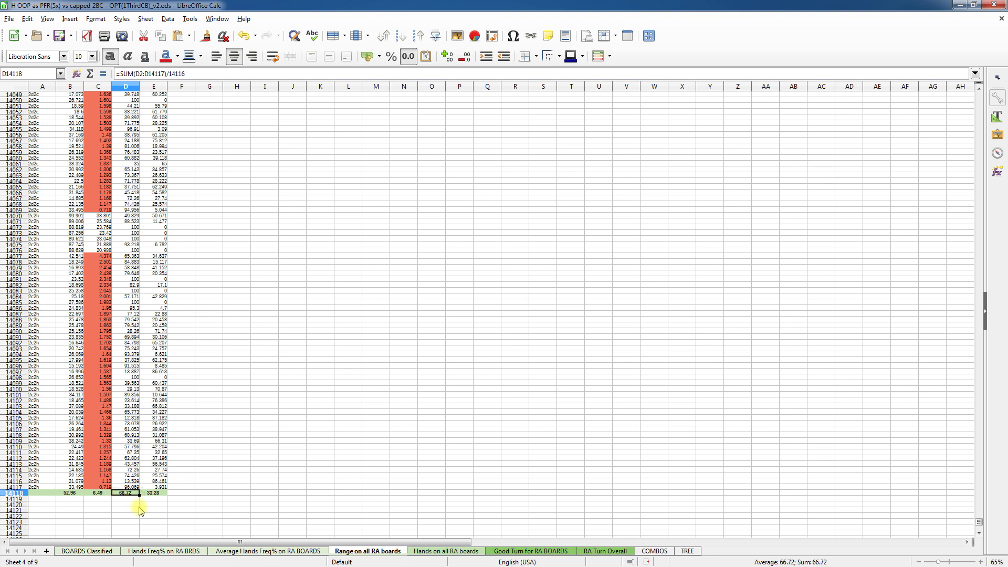
{"action": "left_click", "coordinate": [154, 494]}
Go through the whole-range averages a second time, from equity to Check, finishing back on equity
{"action": "left_click", "coordinate": [66, 494]}
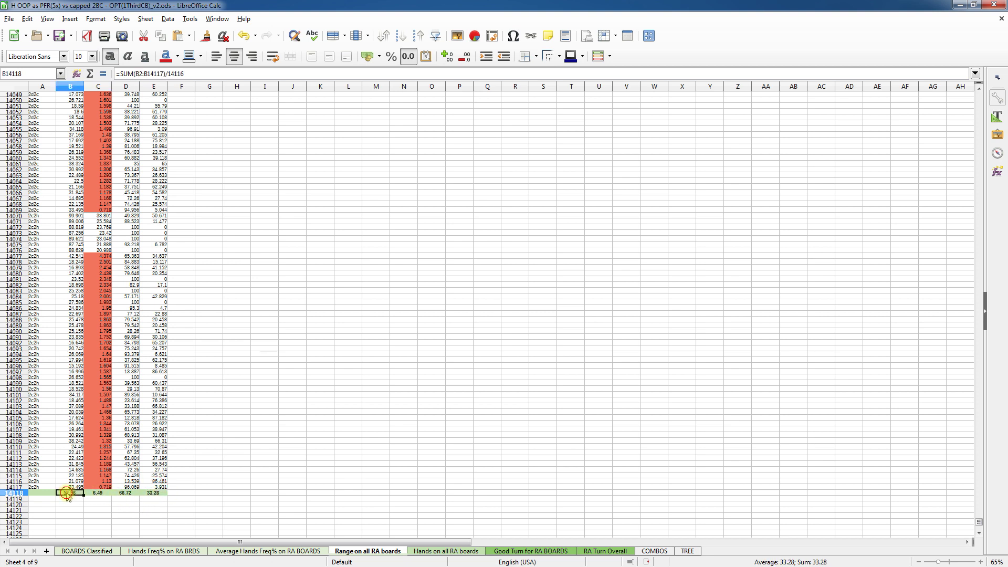
{"action": "left_click", "coordinate": [99, 493]}
{"action": "left_click", "coordinate": [121, 493]}
{"action": "left_click", "coordinate": [147, 493]}
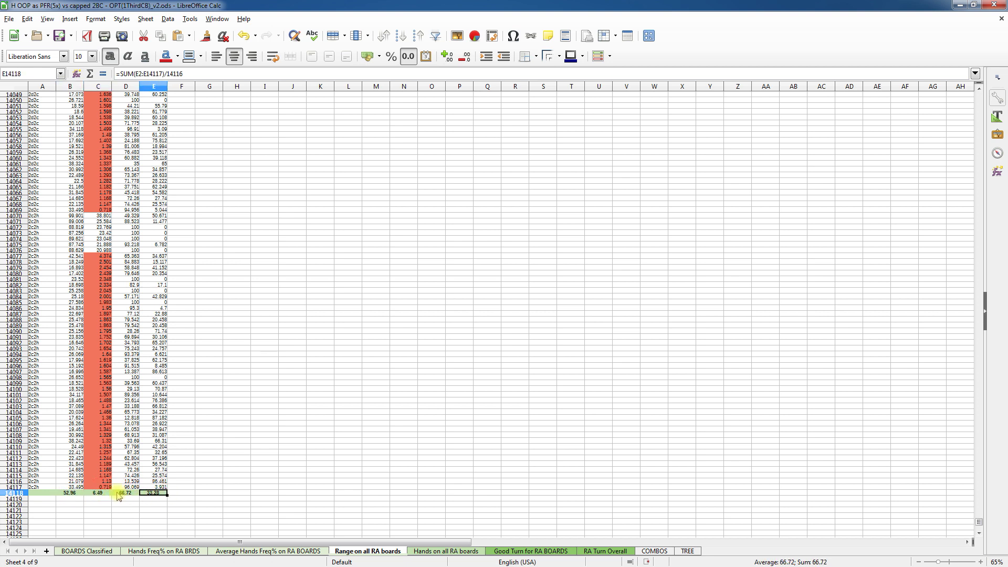
{"action": "left_click", "coordinate": [66, 494]}
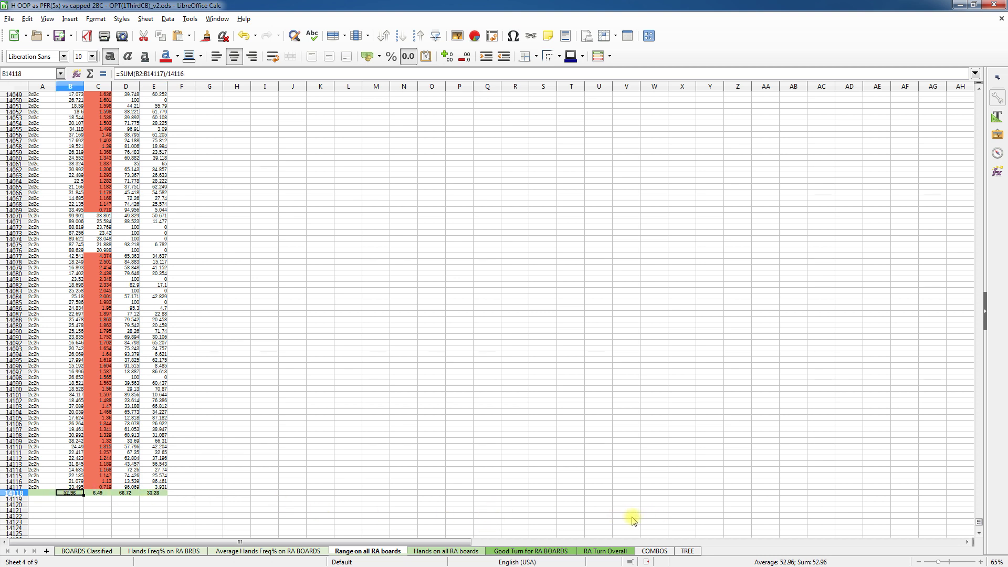
Open the Hands on all RA boards sheet and follow the pocket twos table from its first 2c2h entry down to its averages
{"action": "left_click", "coordinate": [449, 552]}
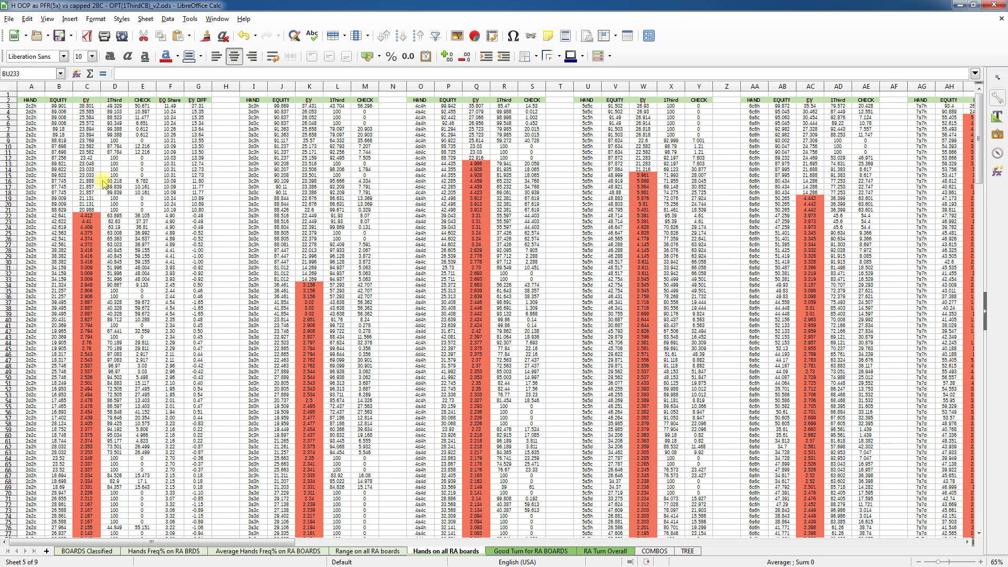
{"action": "left_click", "coordinate": [40, 109]}
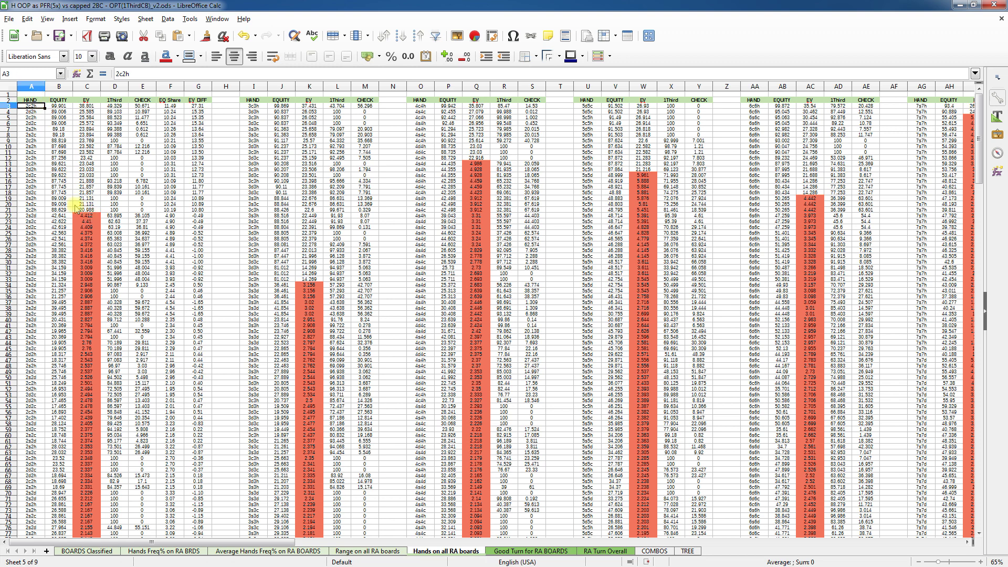
{"action": "scroll", "coordinate": [75, 209], "scroll_direction": "down", "scroll_amount": 1}
{"action": "scroll", "coordinate": [75, 209], "scroll_direction": "down", "scroll_amount": 20}
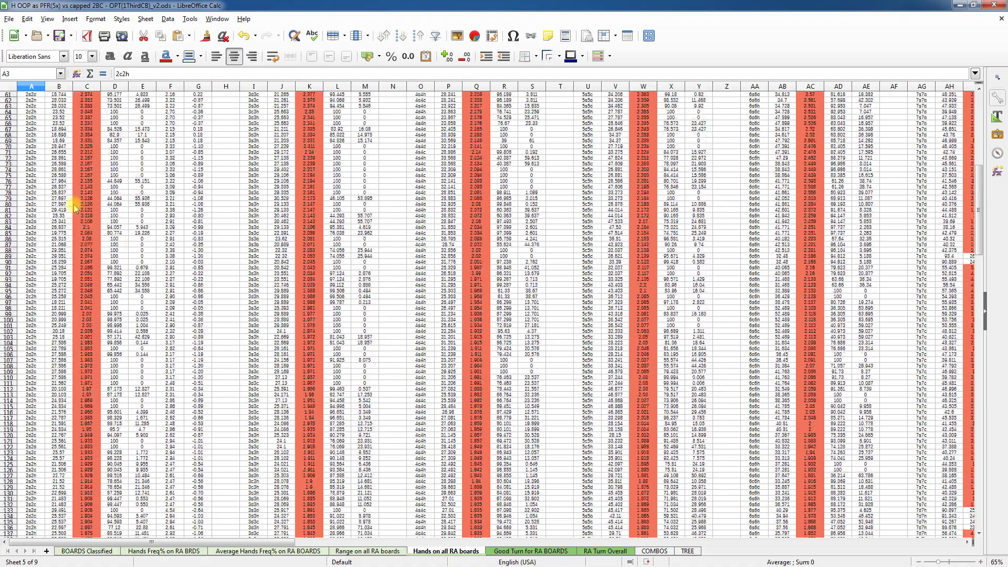
{"action": "scroll", "coordinate": [75, 209], "scroll_direction": "down", "scroll_amount": 20}
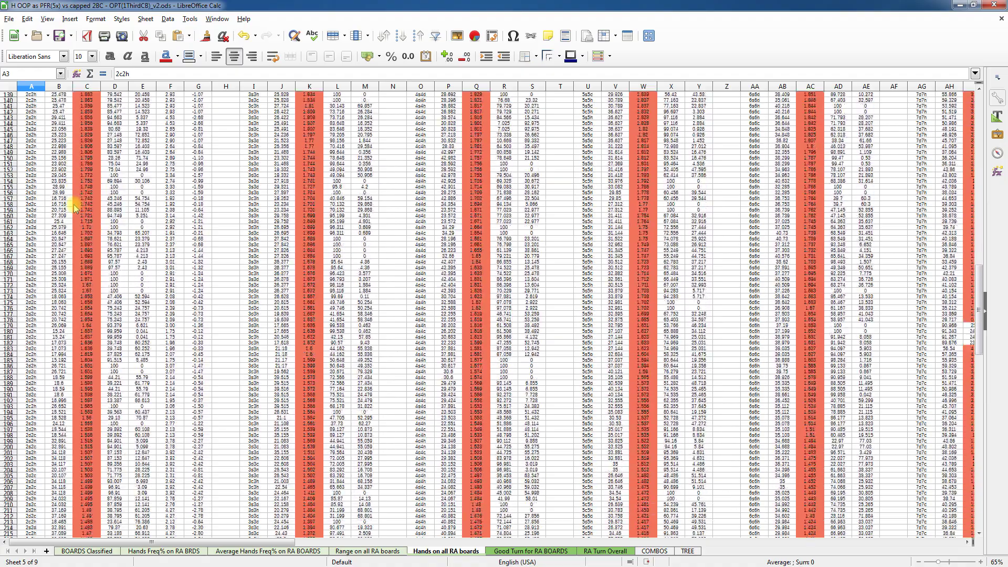
{"action": "scroll", "coordinate": [75, 209], "scroll_direction": "down", "scroll_amount": 17}
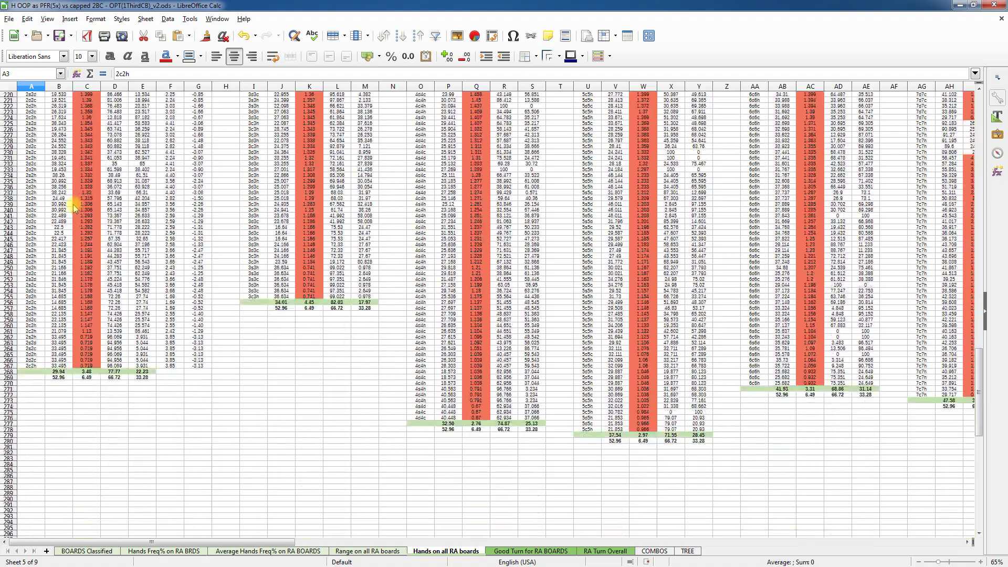
Compare the pocket twos' average equity and EV with the whole-range averages in the row beneath
{"action": "left_click", "coordinate": [61, 372]}
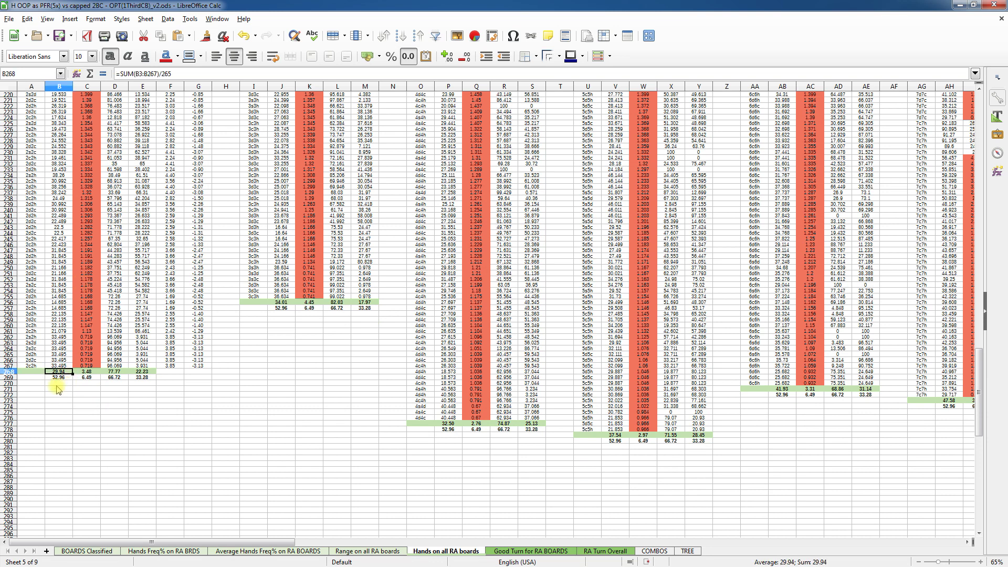
{"action": "left_click", "coordinate": [56, 383]}
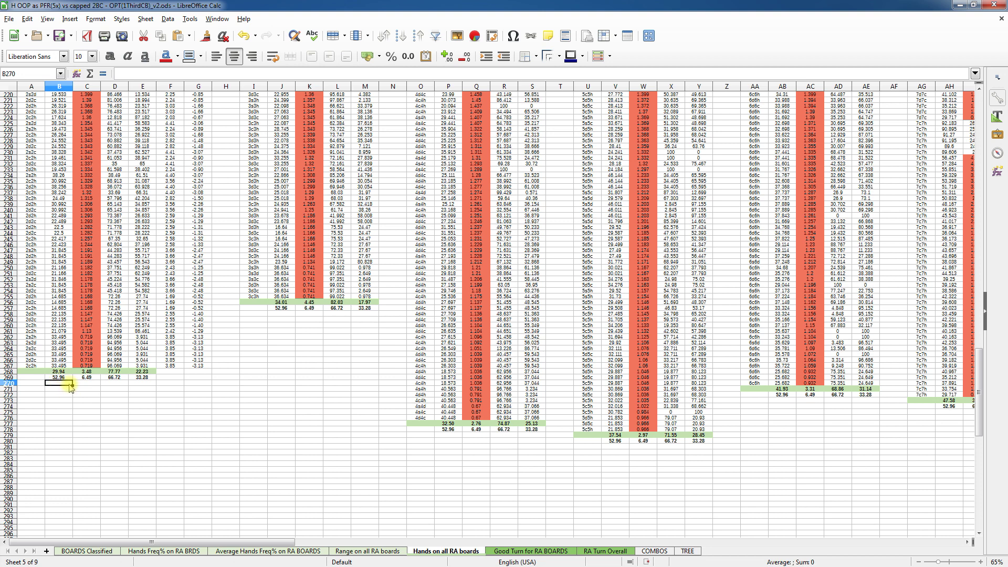
{"action": "left_click", "coordinate": [60, 377]}
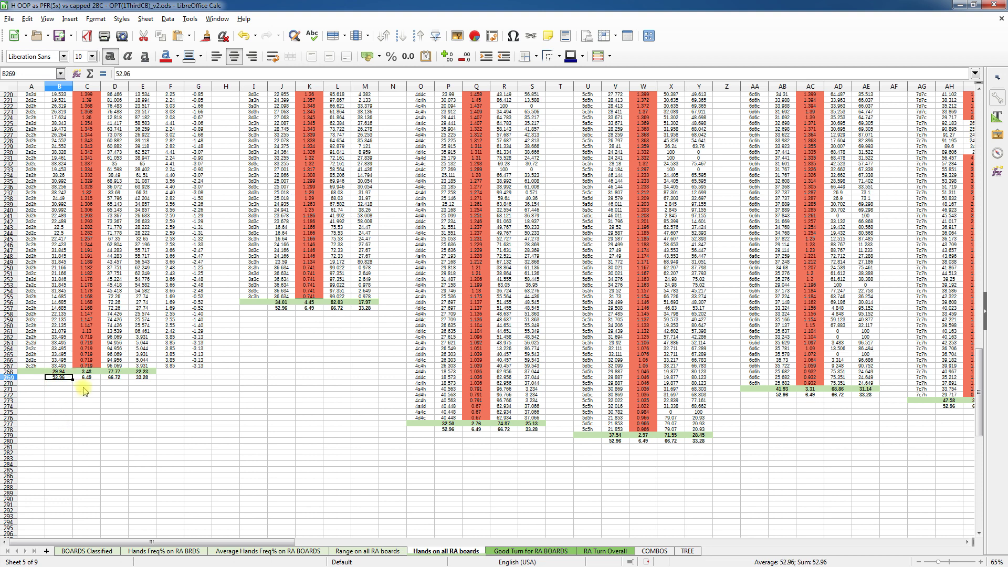
{"action": "left_click", "coordinate": [60, 371]}
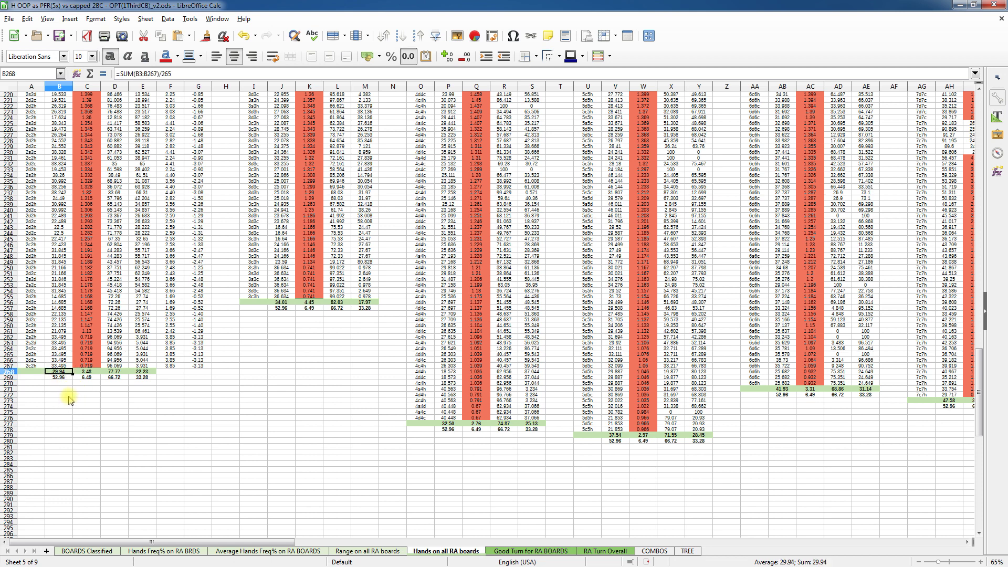
{"action": "left_click", "coordinate": [91, 372]}
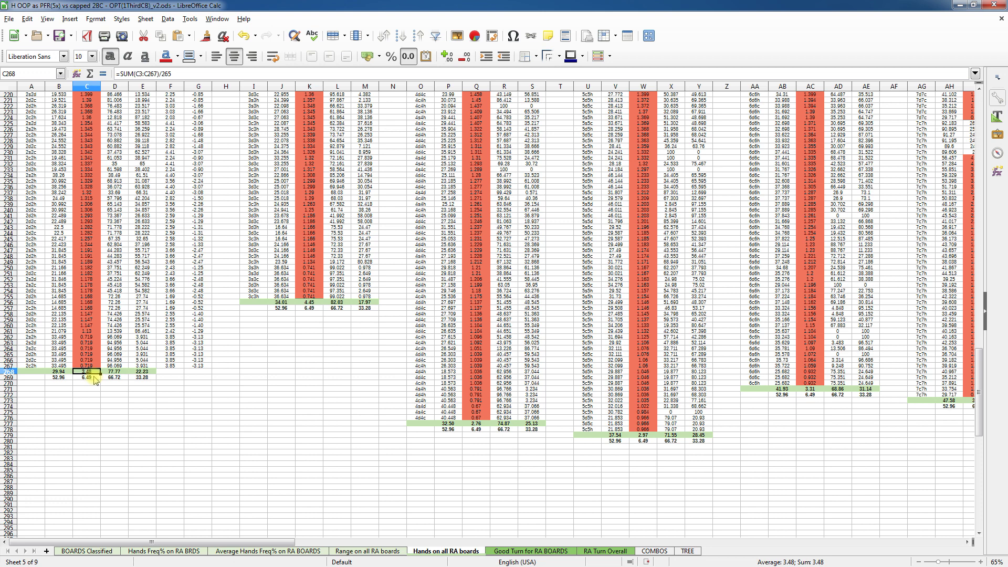
{"action": "left_click", "coordinate": [94, 378]}
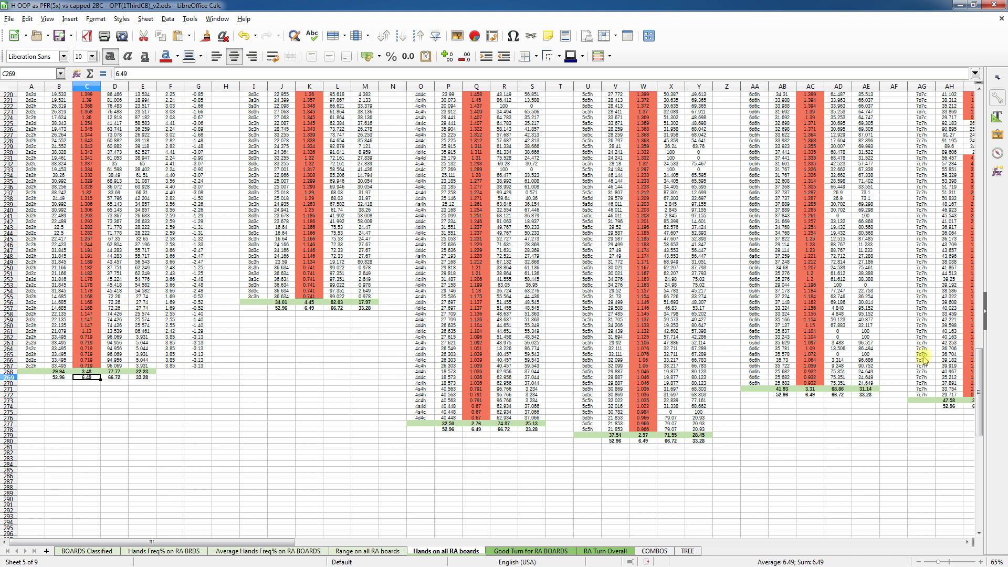
Review the averages of pocket threes, starting with equity, and the average EV of pocket fours, fives and sixes
{"action": "left_click_drag", "start_coordinate": [981, 388], "coordinate": [980, 370]}
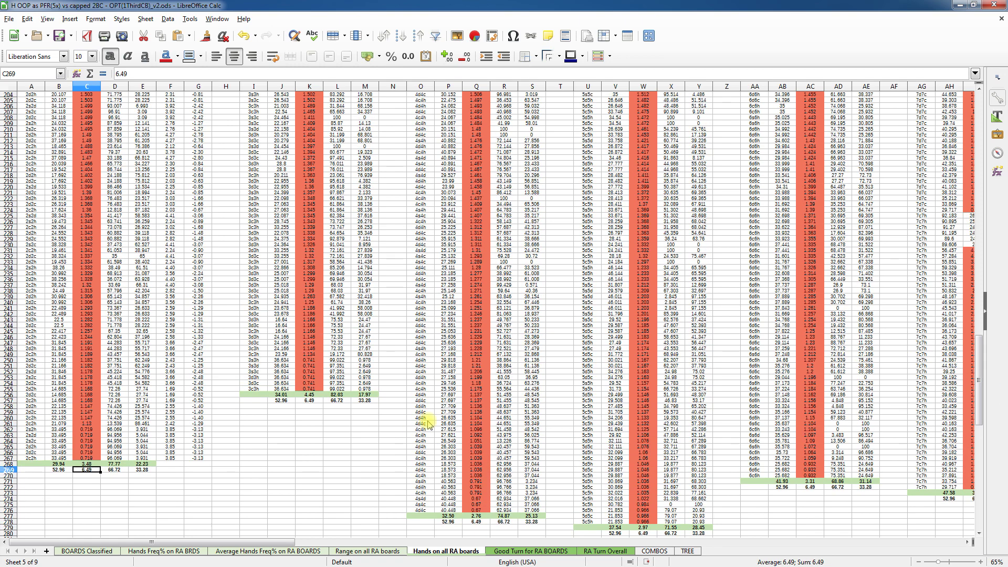
{"action": "left_click", "coordinate": [284, 396]}
{"action": "left_click", "coordinate": [313, 396]}
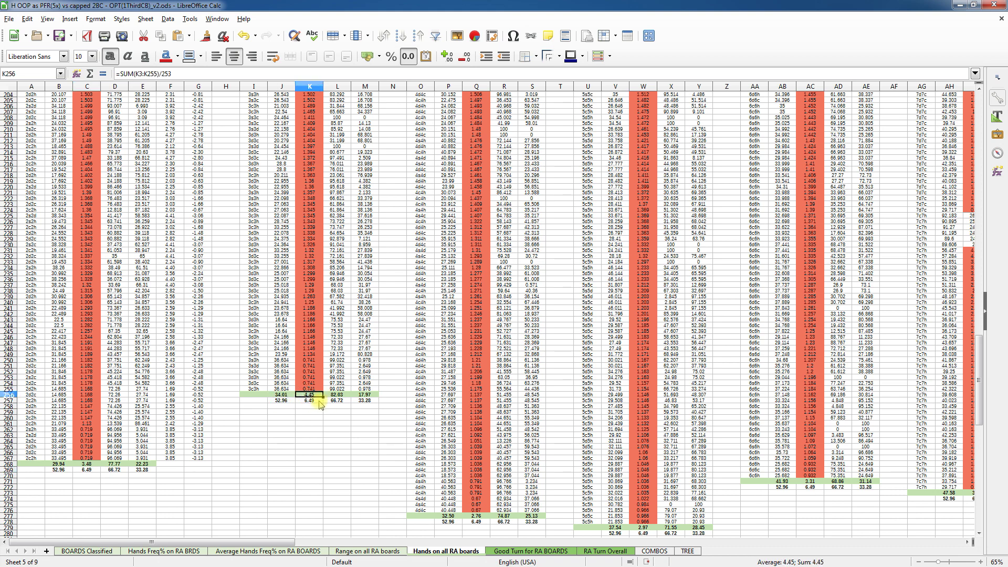
{"action": "left_click", "coordinate": [478, 516]}
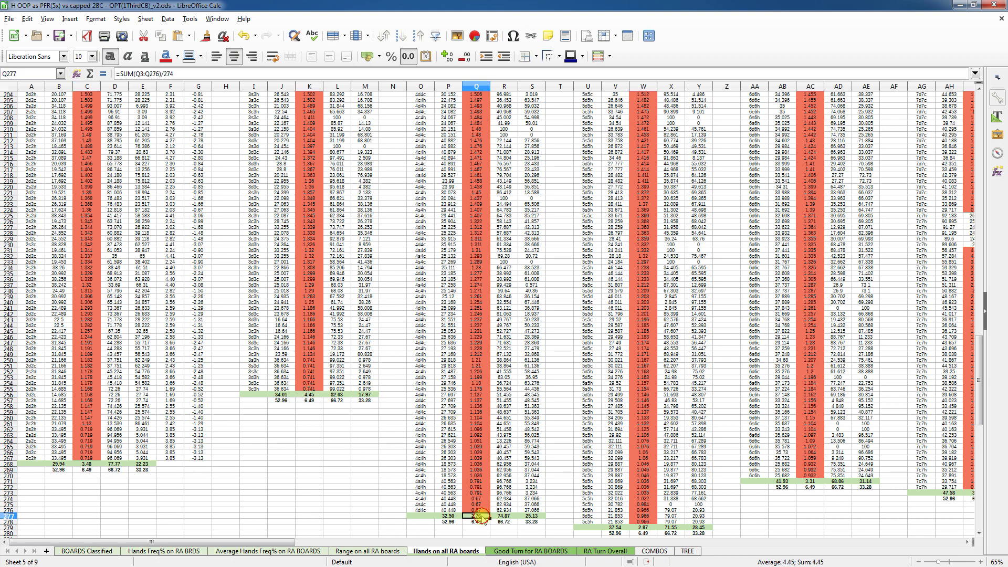
{"action": "scroll", "coordinate": [492, 475], "scroll_direction": "down", "scroll_amount": 1}
{"action": "scroll", "coordinate": [485, 462], "scroll_direction": "down", "scroll_amount": 3}
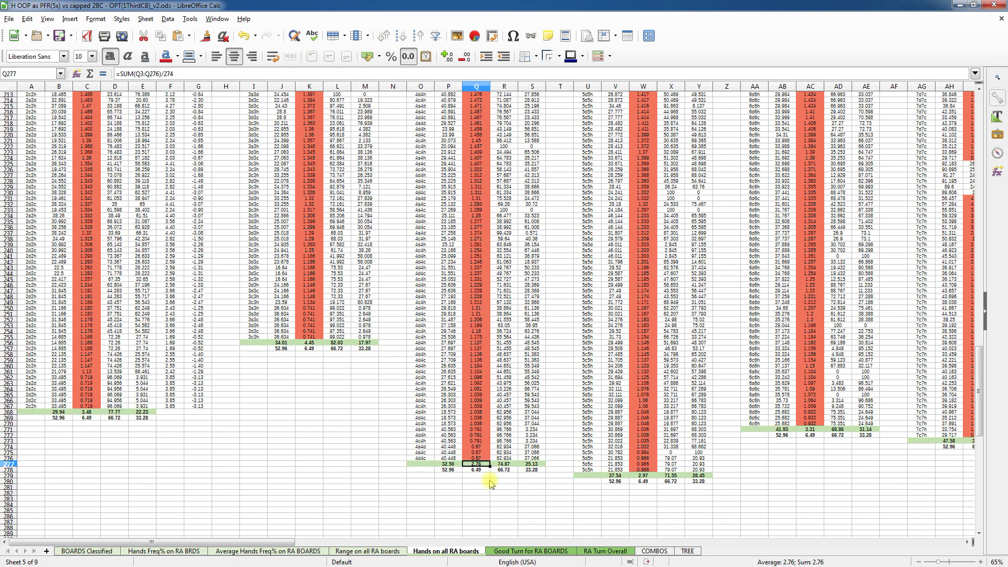
{"action": "left_click", "coordinate": [645, 460]}
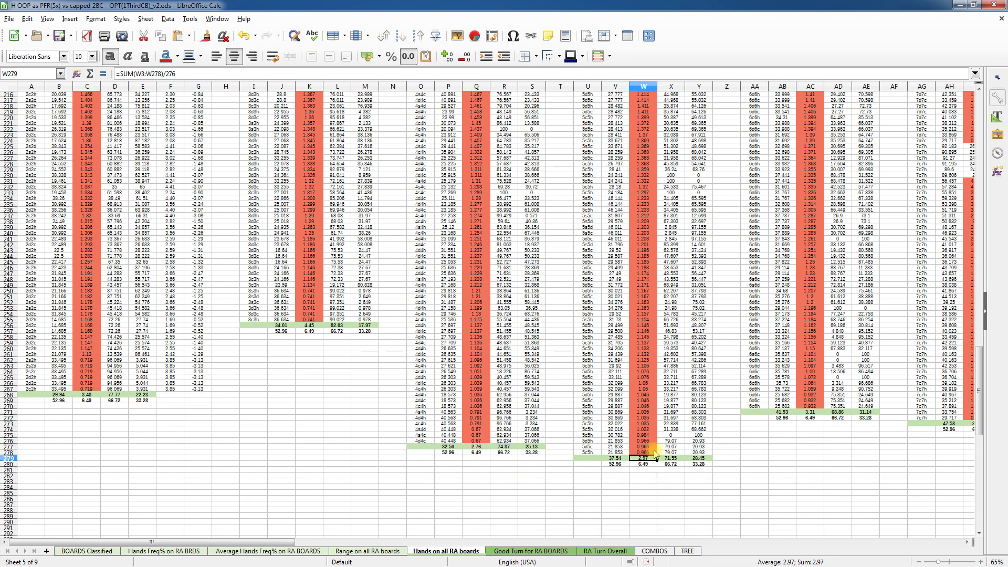
{"action": "left_click", "coordinate": [810, 412]}
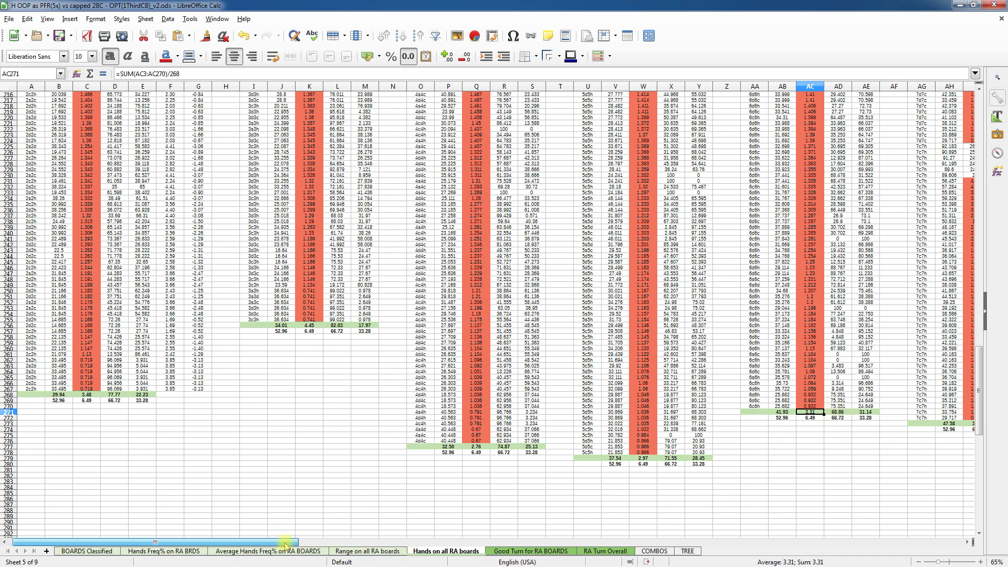
Compare the pocket nines' average equity and EV with the whole-range averages beneath them
{"action": "left_click_drag", "start_coordinate": [297, 544], "coordinate": [467, 546]}
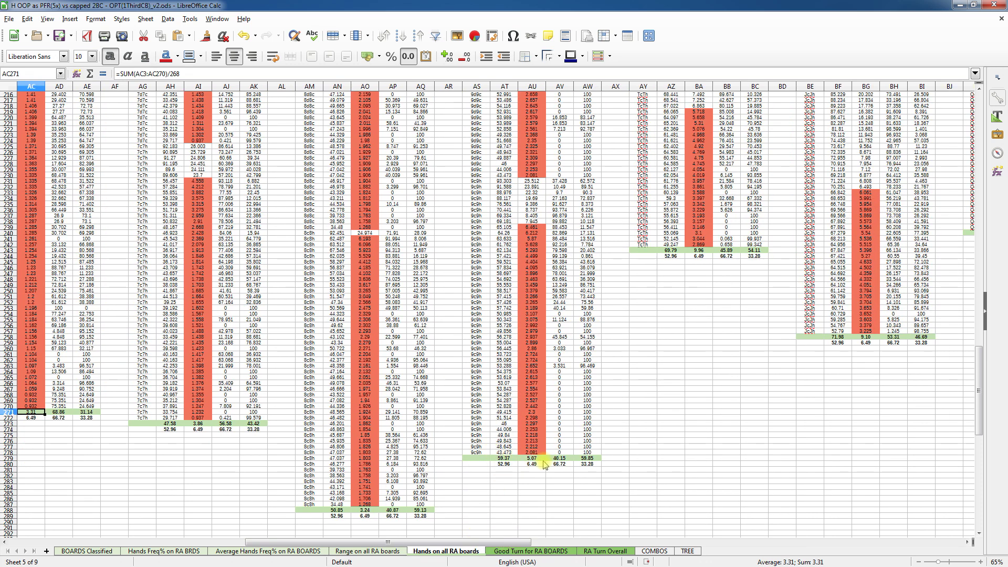
{"action": "left_click", "coordinate": [503, 459]}
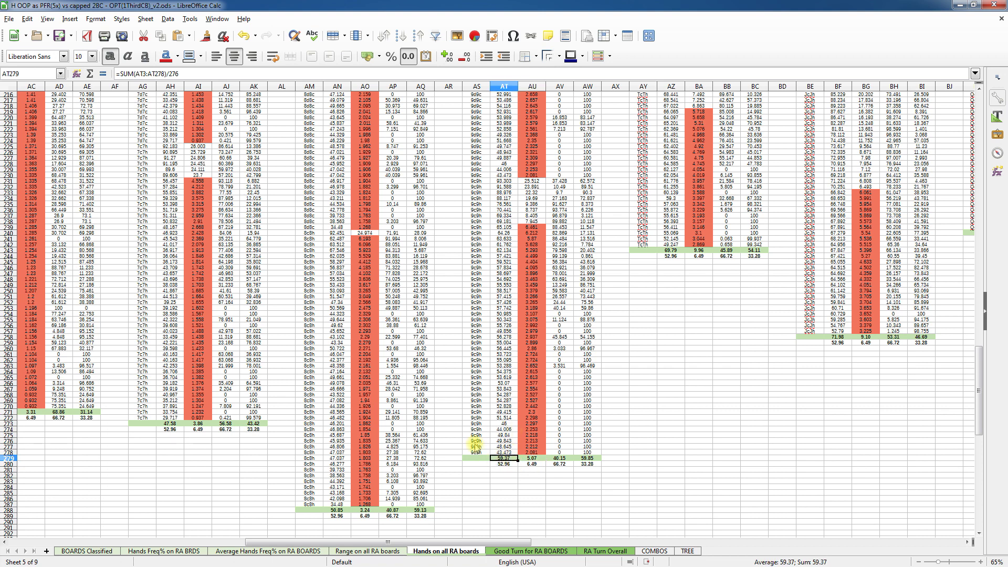
{"action": "left_click", "coordinate": [535, 460]}
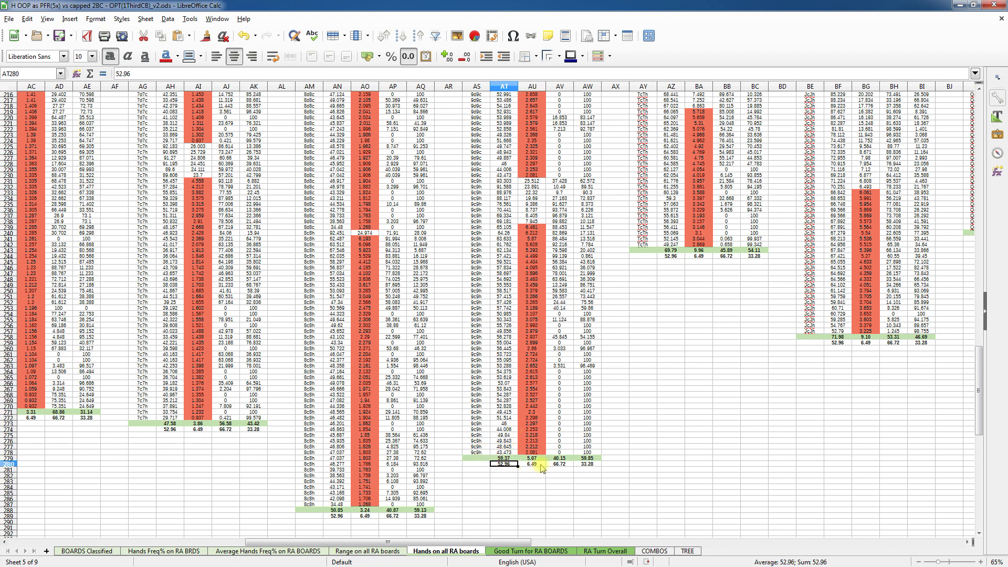
{"action": "left_click", "coordinate": [538, 465]}
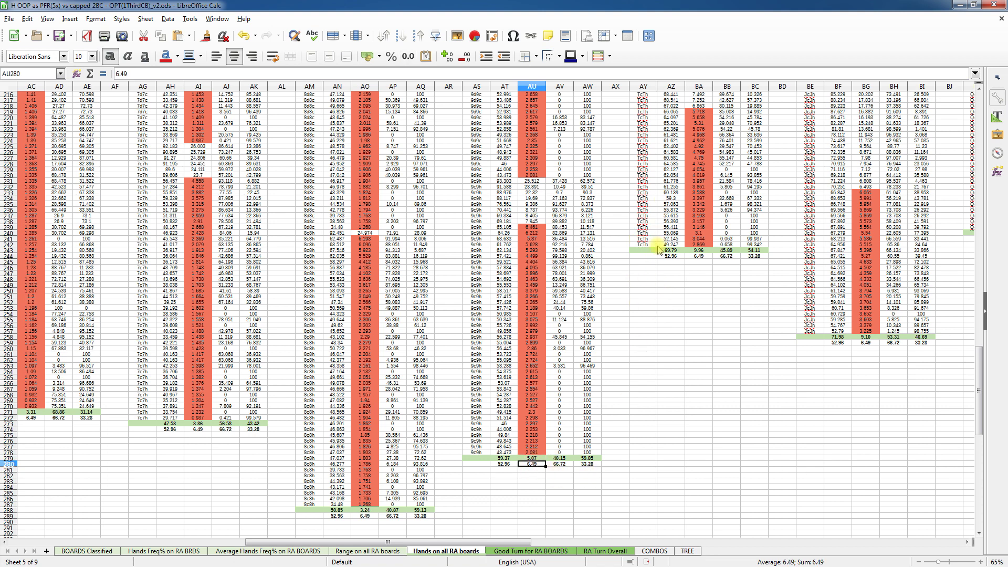
Check the pocket tens' average equity and EV, and compare the EV with the whole-range average
{"action": "left_click", "coordinate": [674, 251]}
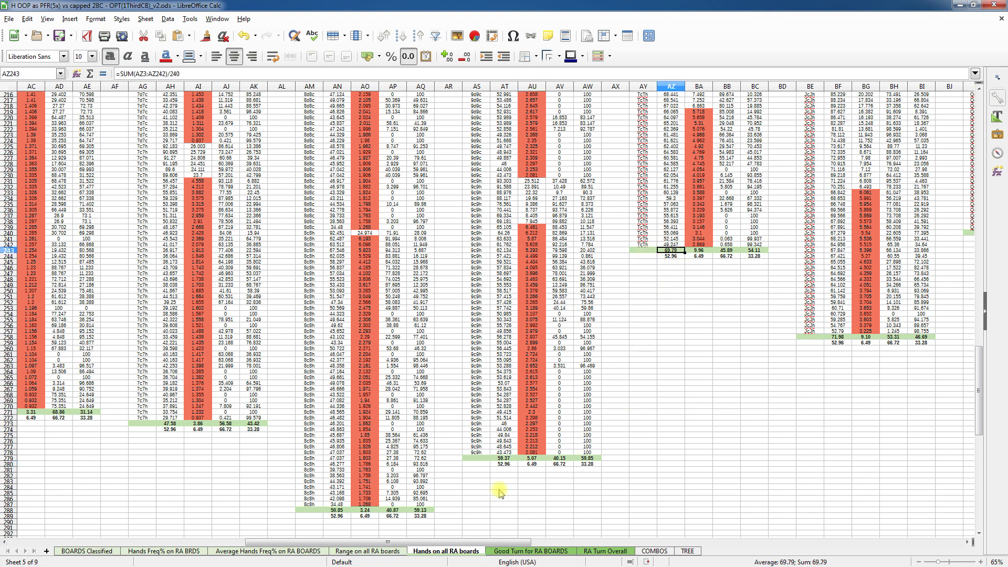
{"action": "left_click_drag", "start_coordinate": [472, 541], "coordinate": [515, 540]}
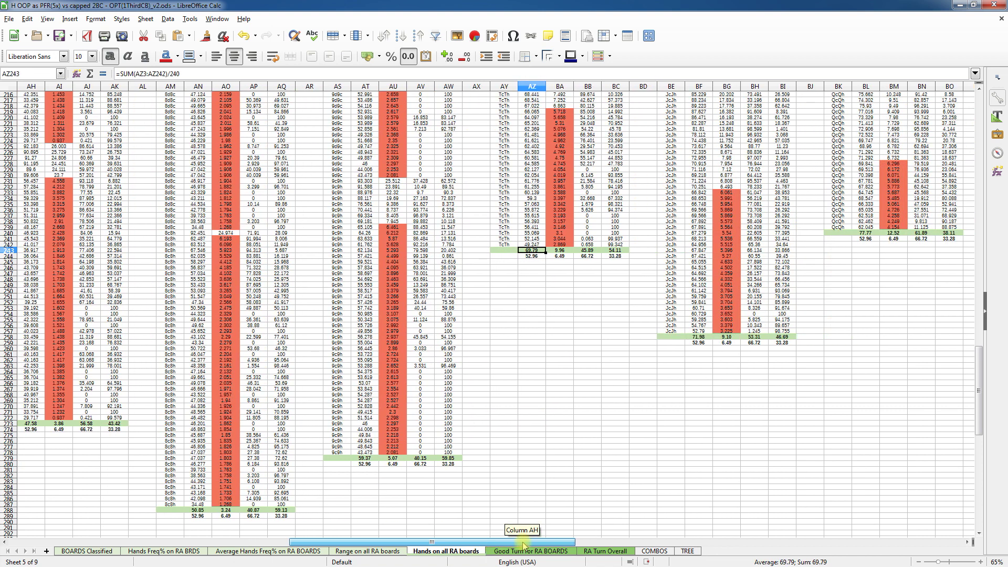
{"action": "left_click", "coordinate": [561, 250]}
{"action": "left_click", "coordinate": [560, 256]}
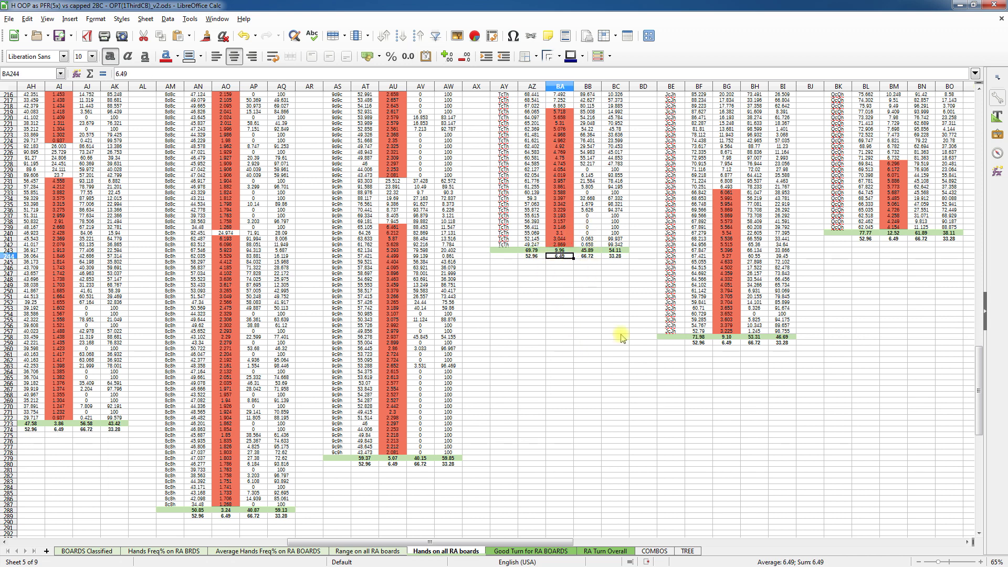
Check the pocket jacks' average equity and look over the averages of pocket queens and kings
{"action": "left_click", "coordinate": [698, 336]}
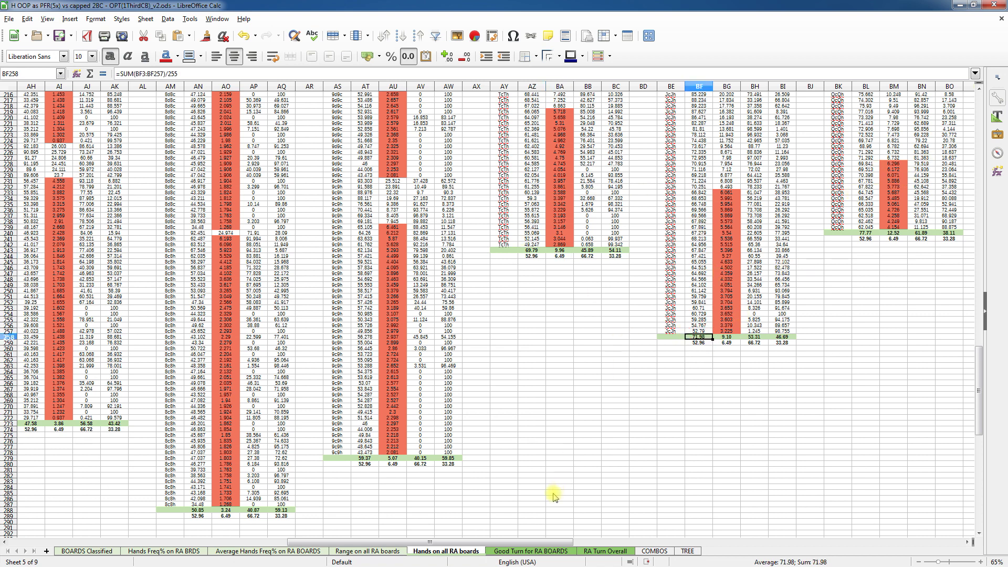
{"action": "left_click", "coordinate": [550, 542]}
{"action": "left_click_drag", "start_coordinate": [550, 542], "coordinate": [660, 542]}
{"action": "scroll", "coordinate": [555, 396], "scroll_direction": "up", "scroll_amount": 11}
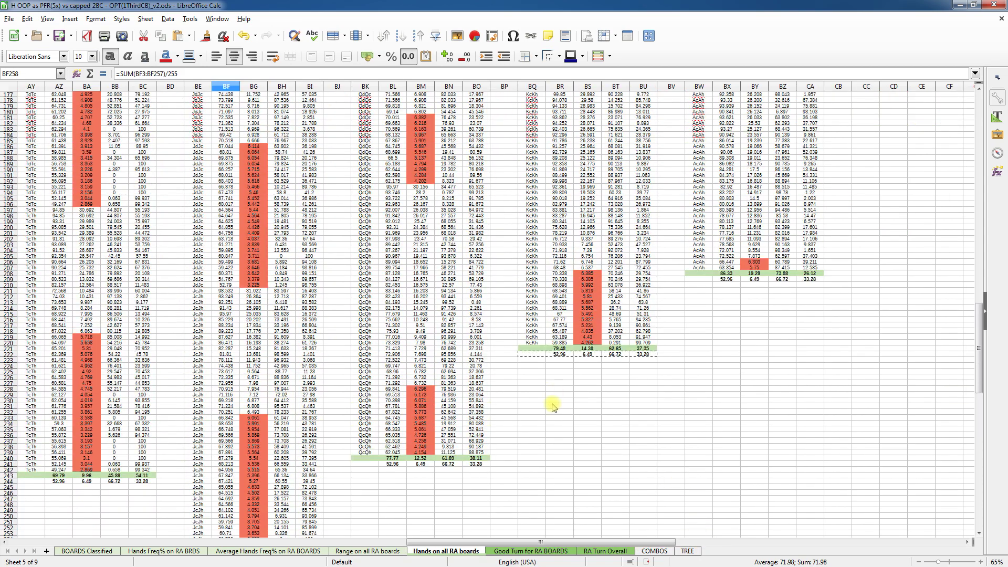
Compare the pocket aces' average EV with the whole-range average EV in the row beneath
{"action": "left_click", "coordinate": [576, 541]}
{"action": "left_click_drag", "start_coordinate": [576, 541], "coordinate": [604, 541]}
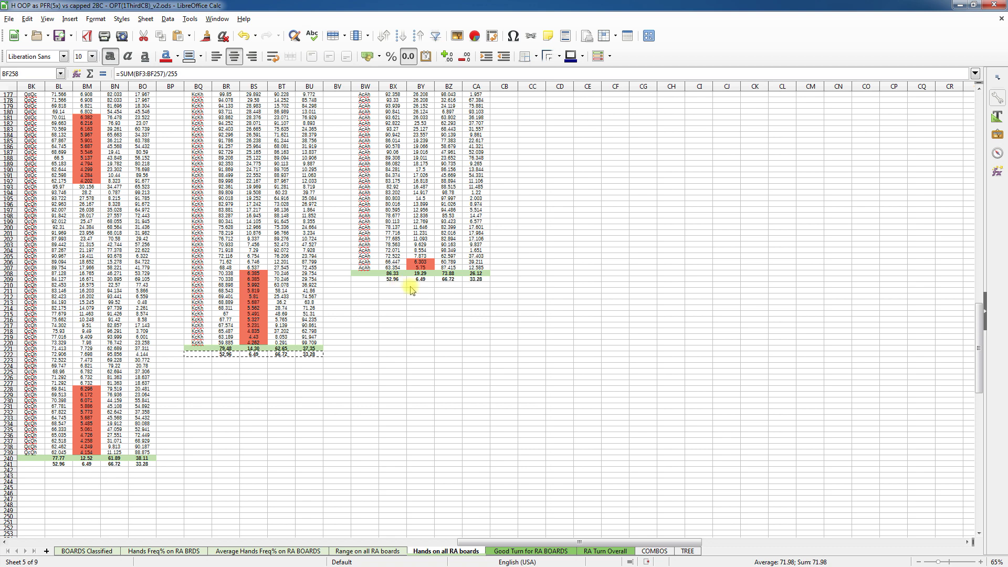
{"action": "left_click", "coordinate": [420, 273]}
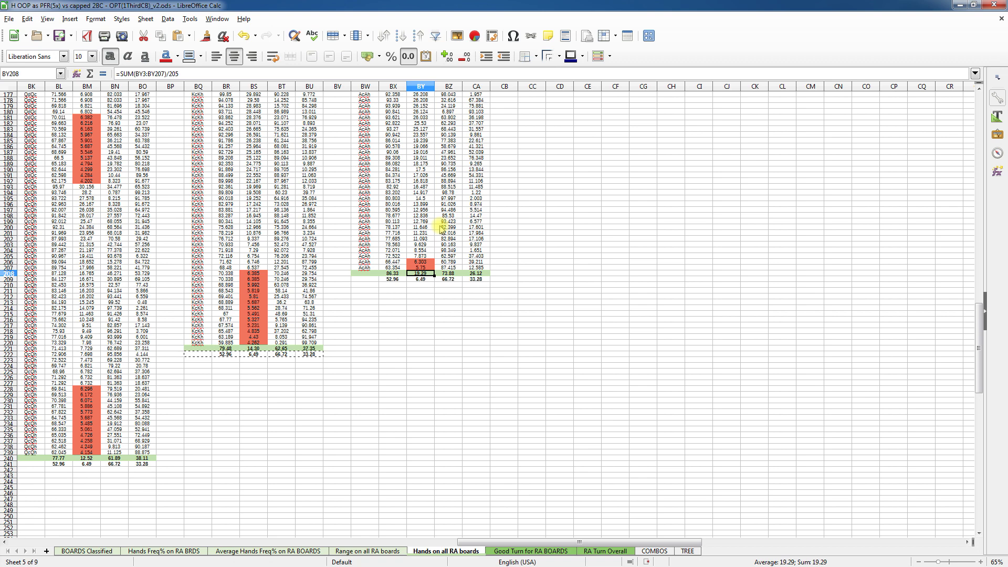
{"action": "left_click", "coordinate": [420, 279]}
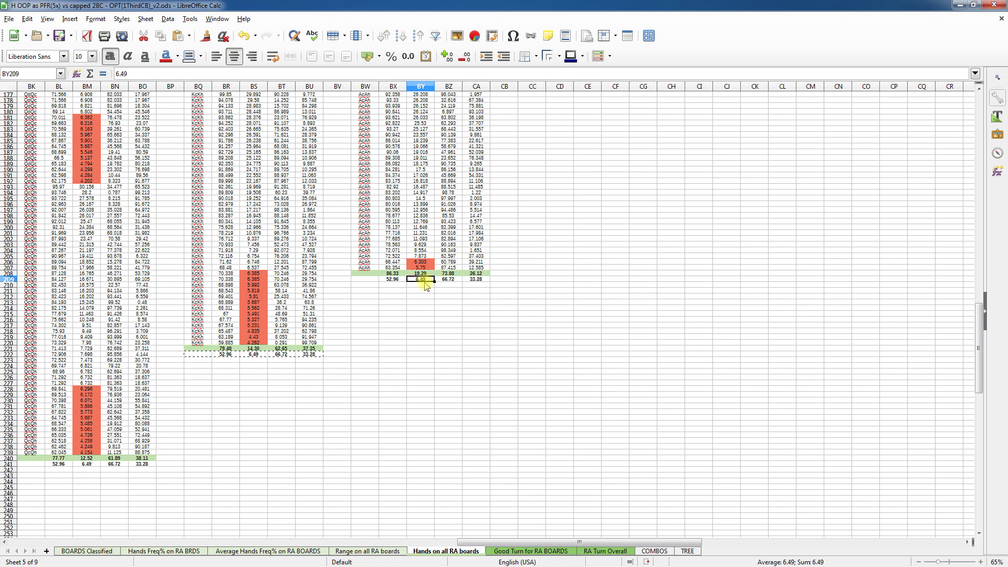
Go back to the low pairs and look over the average rows of pocket twos through sixes
{"action": "left_click_drag", "start_coordinate": [591, 543], "coordinate": [541, 548]}
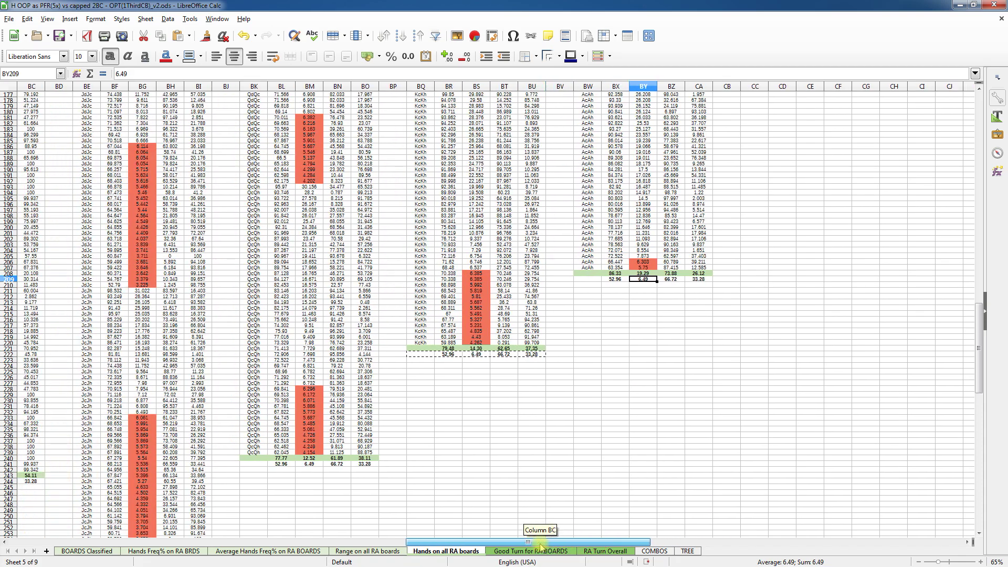
{"action": "left_click_drag", "start_coordinate": [451, 540], "coordinate": [33, 547]}
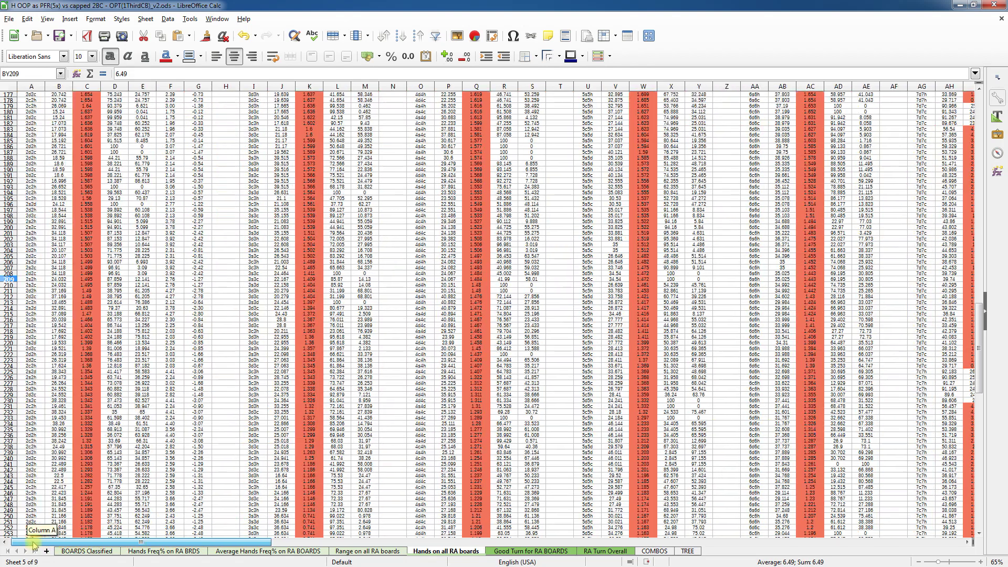
{"action": "scroll", "coordinate": [653, 325], "scroll_direction": "down", "scroll_amount": 17}
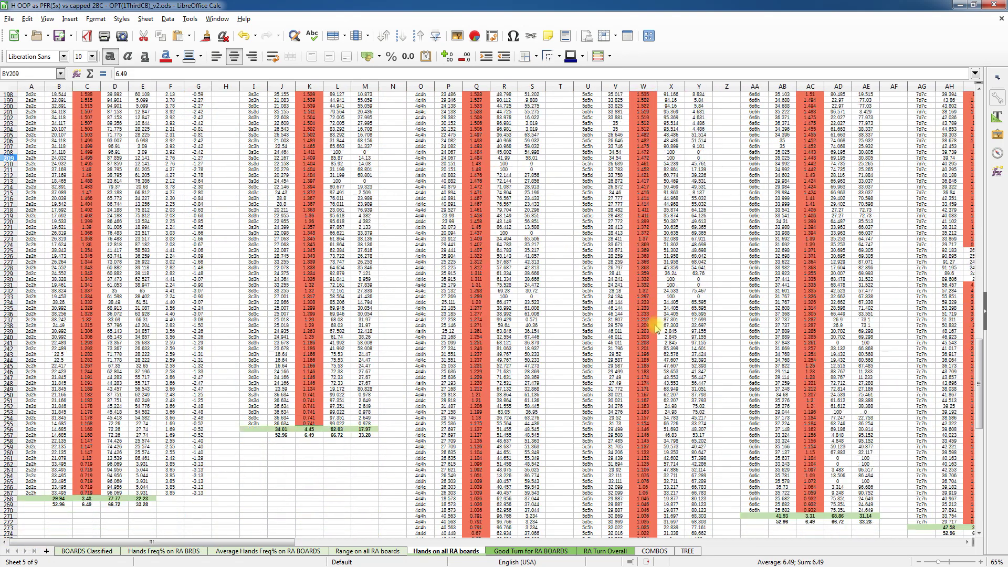
{"action": "scroll", "coordinate": [655, 329], "scroll_direction": "down", "scroll_amount": 1}
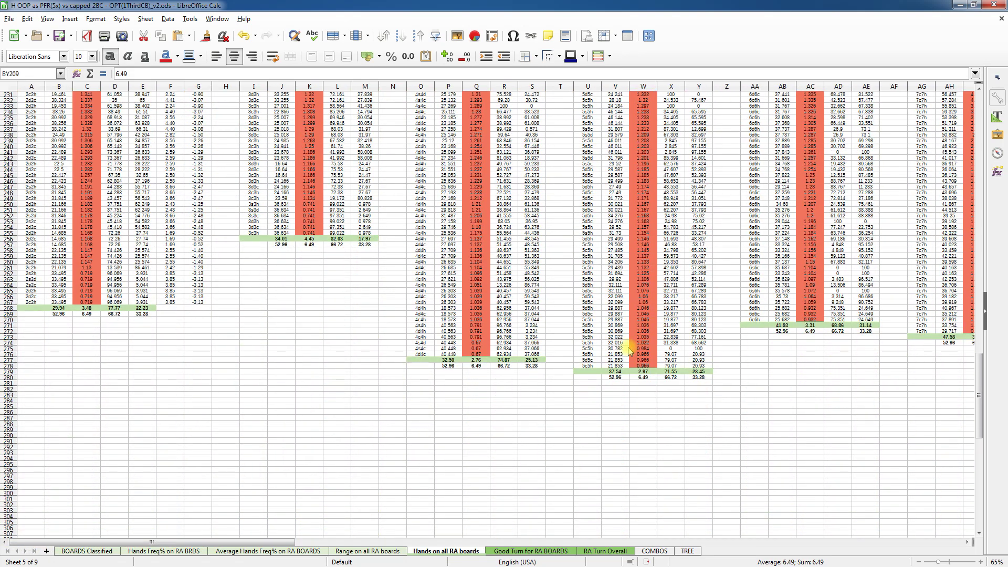
{"action": "scroll", "coordinate": [515, 377], "scroll_direction": "up", "scroll_amount": 8}
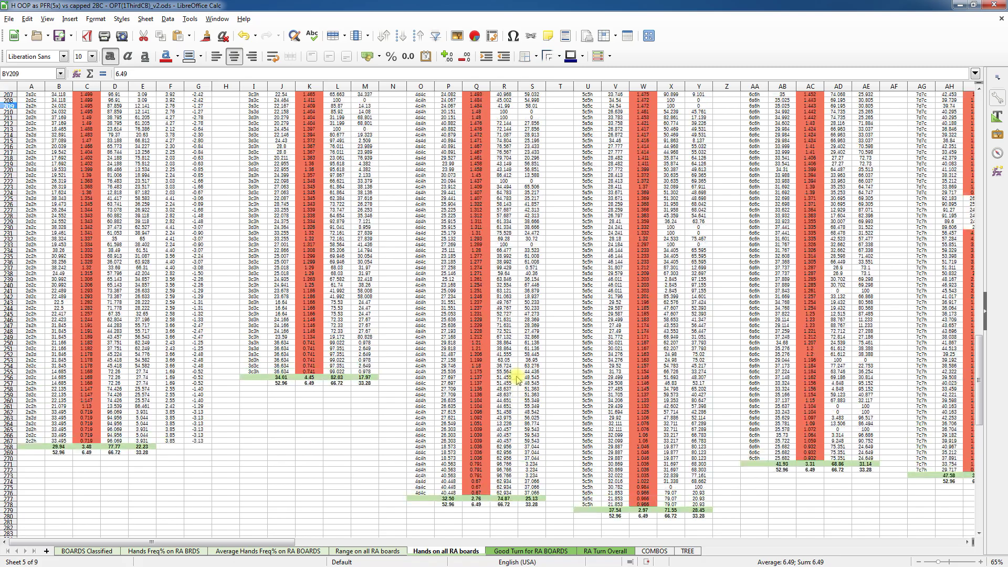
Inspect the first red-marked EV entries of pocket twos and pocket threes, including the twos' hand in row 22
{"action": "scroll", "coordinate": [517, 377], "scroll_direction": "up", "scroll_amount": 13}
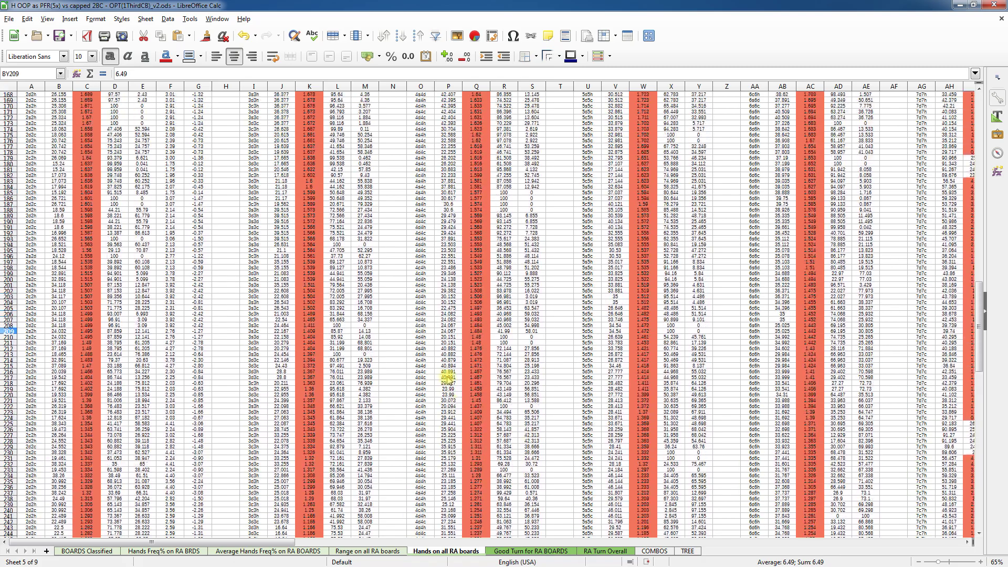
{"action": "scroll", "coordinate": [448, 377], "scroll_direction": "up", "scroll_amount": 20}
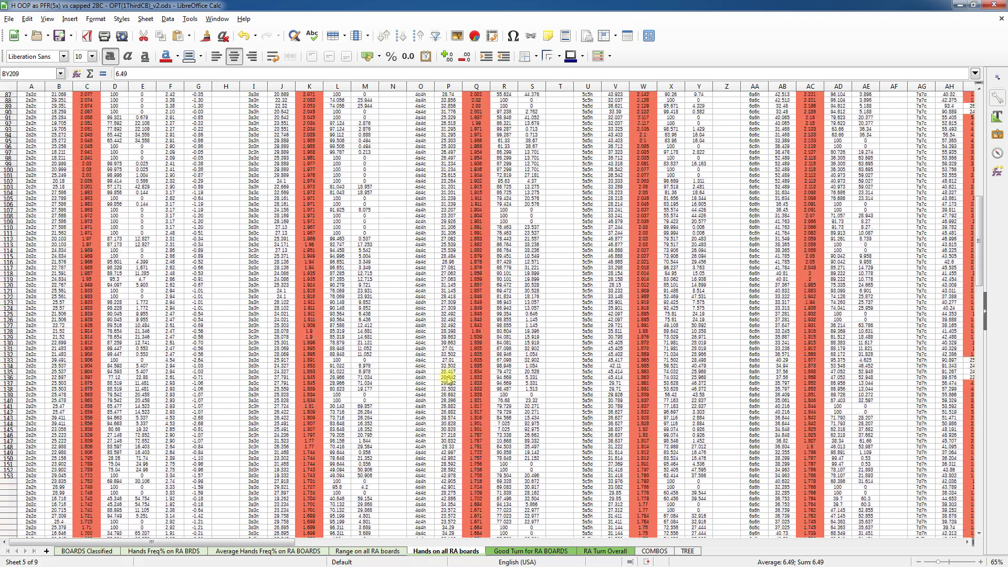
{"action": "scroll", "coordinate": [447, 377], "scroll_direction": "up", "scroll_amount": 20}
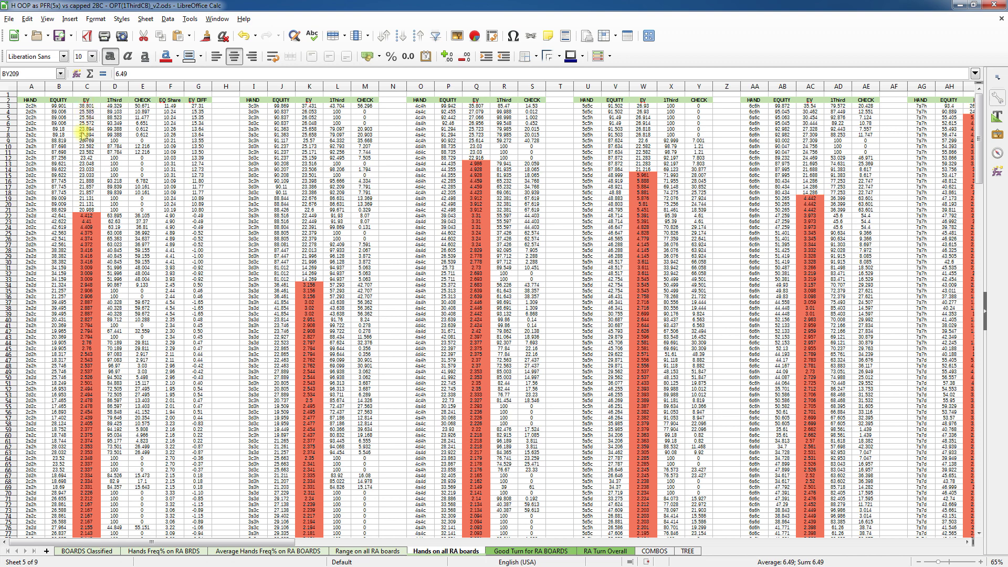
{"action": "left_click", "coordinate": [90, 216]}
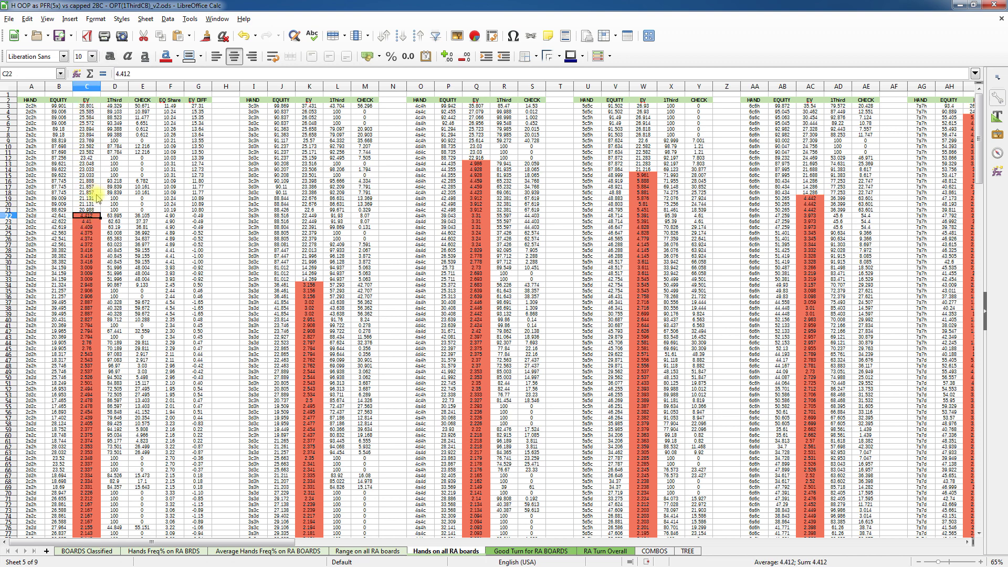
{"action": "left_click", "coordinate": [308, 285]}
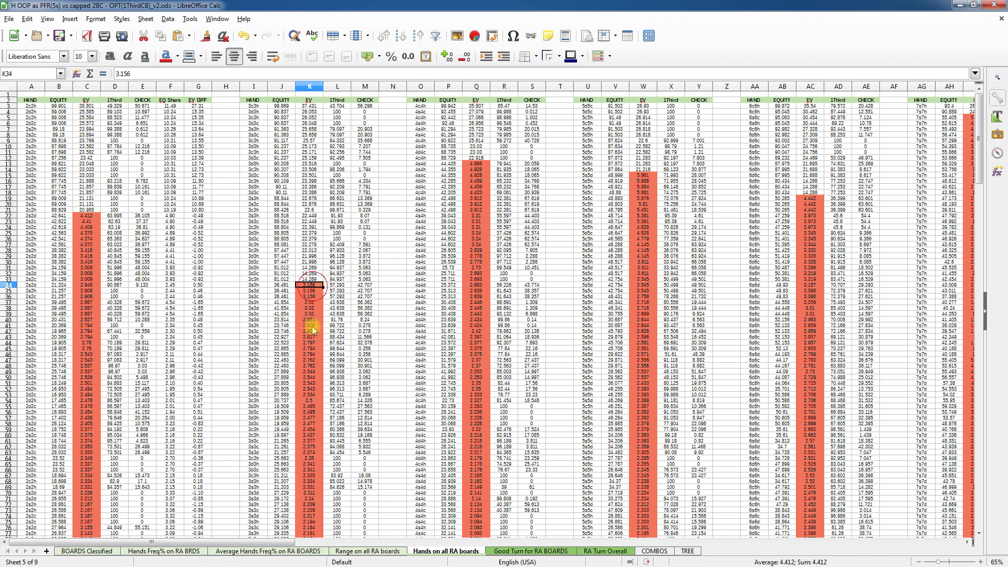
{"action": "left_click", "coordinate": [30, 216]}
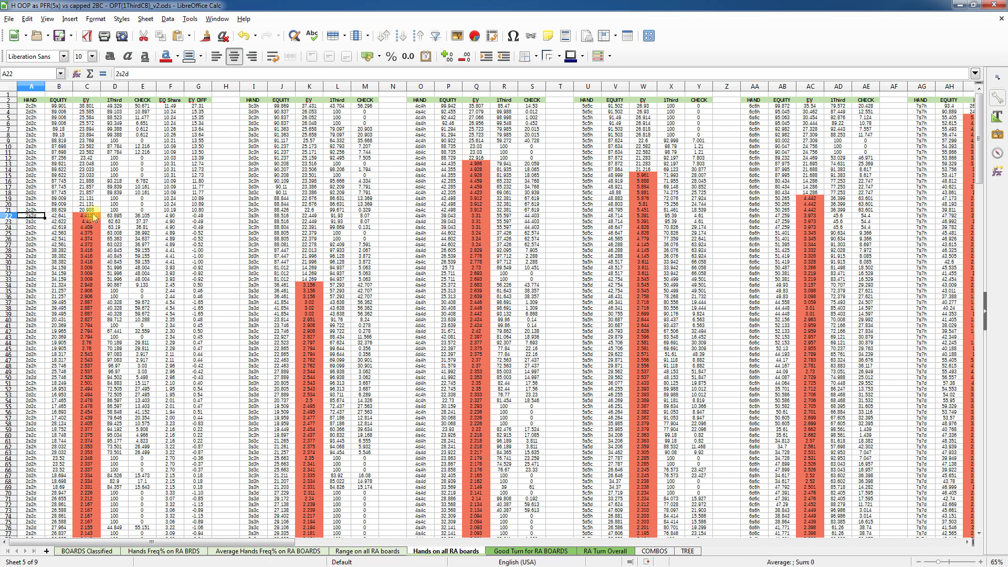
{"action": "left_click", "coordinate": [87, 216]}
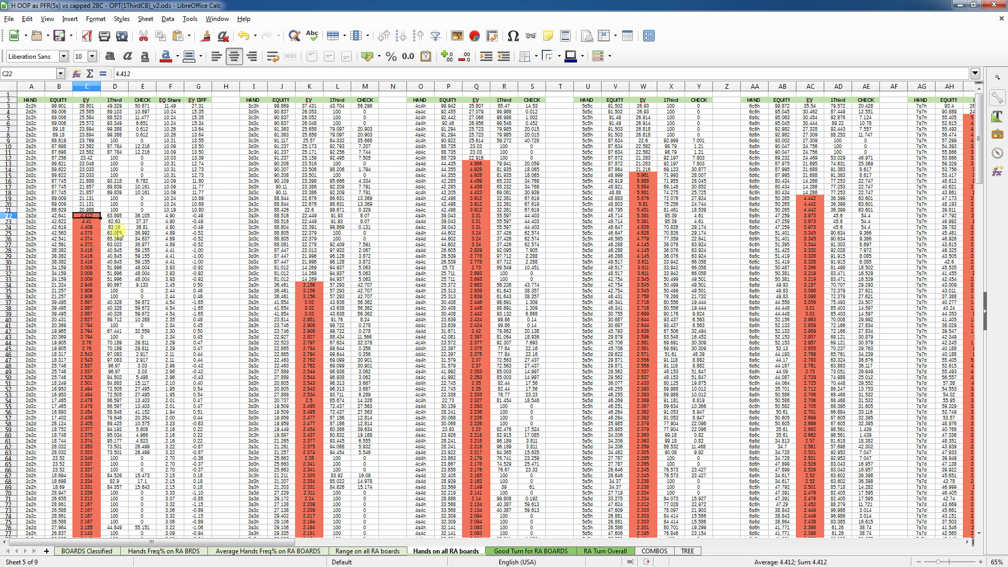
Follow the red-marked EVs of pocket twos down to the average EV that closes the column
{"action": "scroll", "coordinate": [82, 276], "scroll_direction": "down", "scroll_amount": 1}
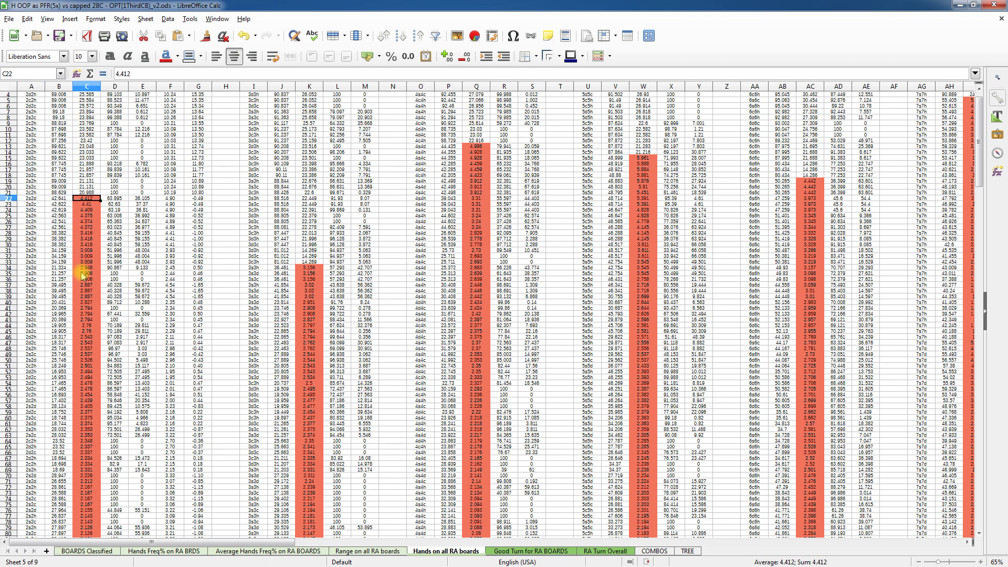
{"action": "scroll", "coordinate": [82, 277], "scroll_direction": "down", "scroll_amount": 17}
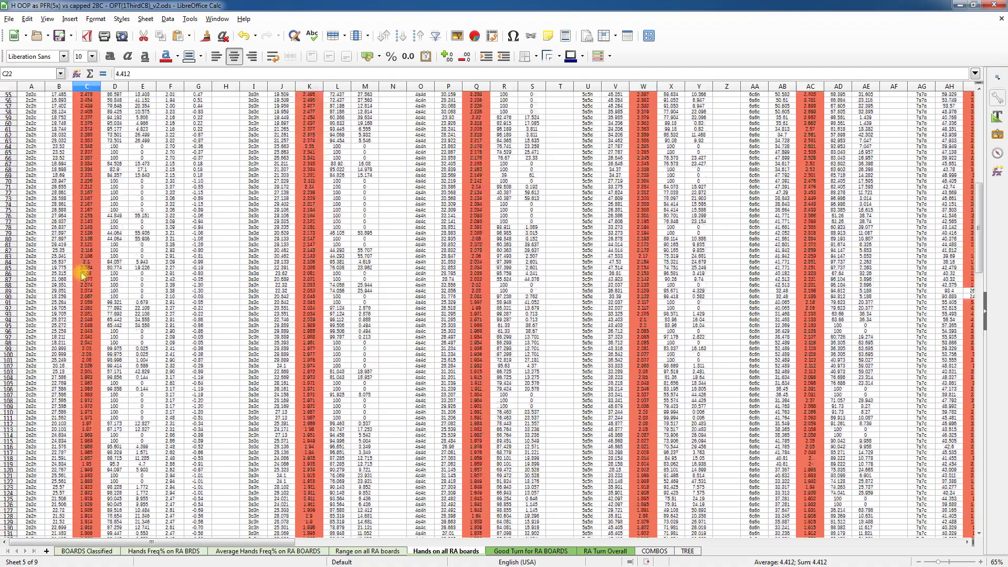
{"action": "scroll", "coordinate": [82, 277], "scroll_direction": "down", "scroll_amount": 20}
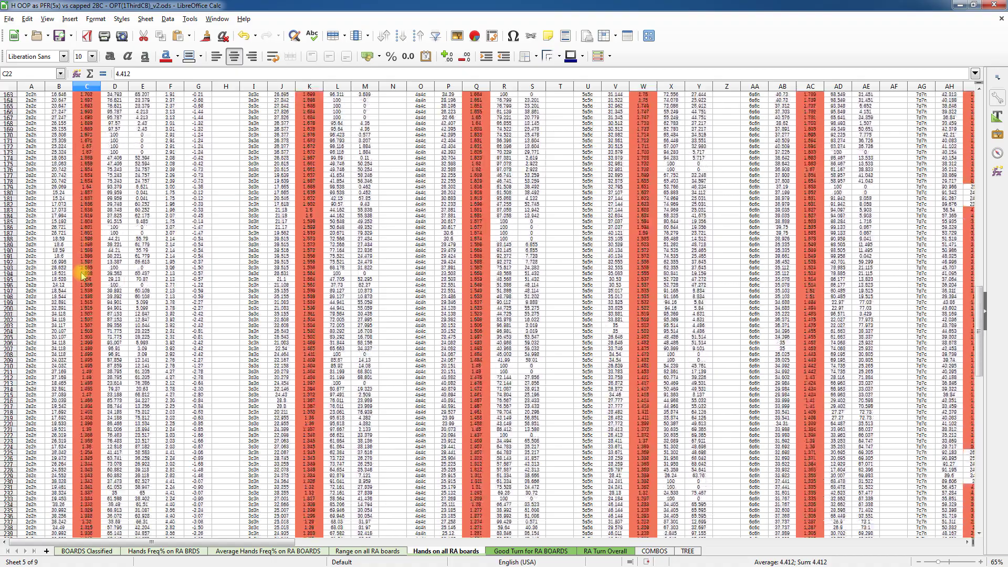
{"action": "scroll", "coordinate": [83, 277], "scroll_direction": "down", "scroll_amount": 20}
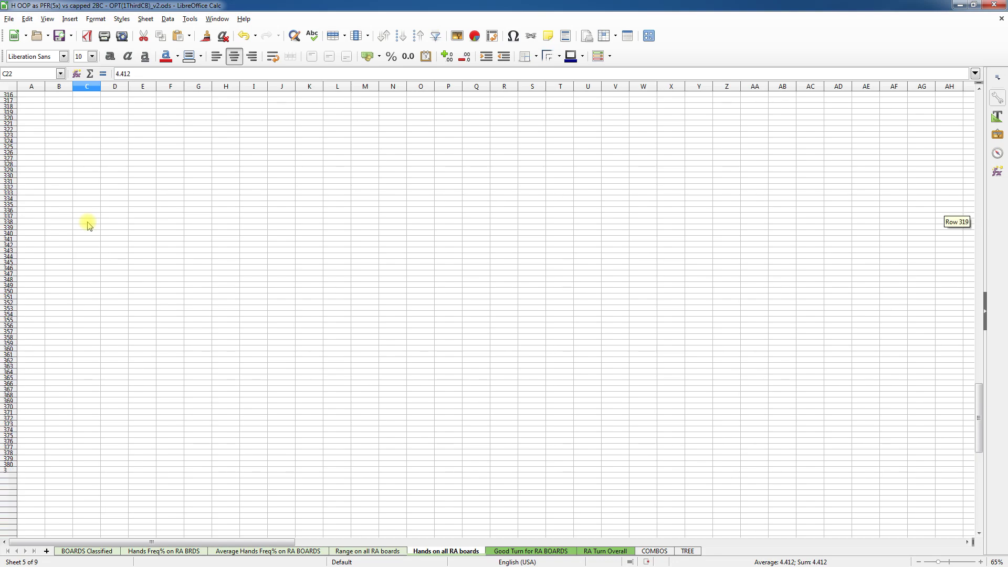
{"action": "scroll", "coordinate": [88, 224], "scroll_direction": "up", "scroll_amount": 20}
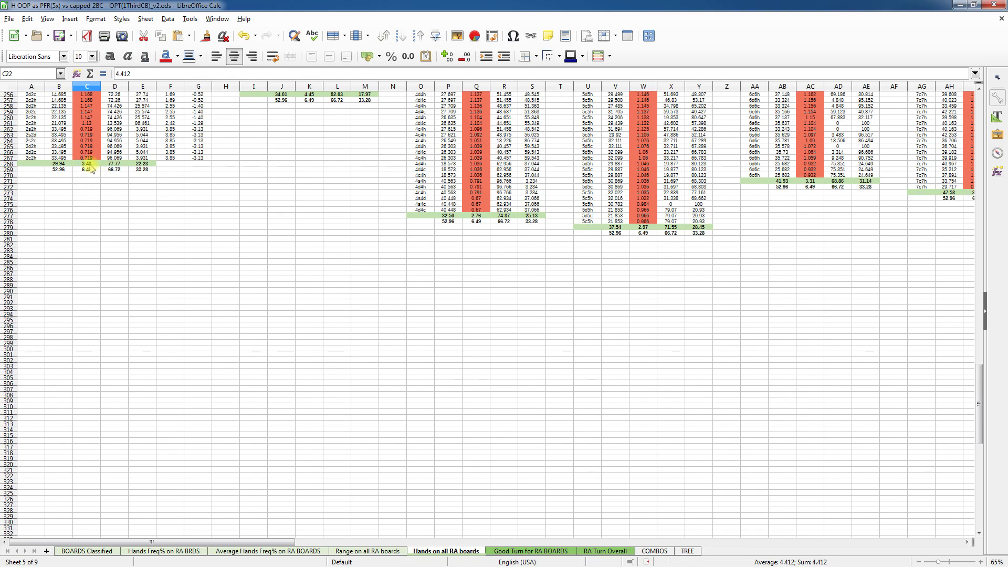
{"action": "left_click", "coordinate": [88, 164]}
Examine the equity and the EQ Share formula for the last unmarked pocket twos hand, in row 21
{"action": "scroll", "coordinate": [105, 322], "scroll_direction": "up", "scroll_amount": 11}
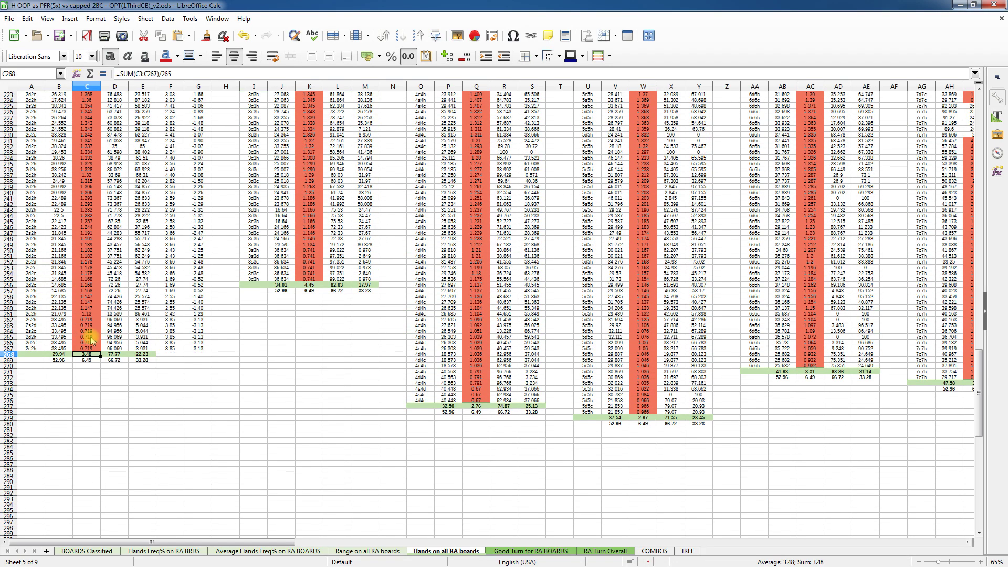
{"action": "scroll", "coordinate": [83, 300], "scroll_direction": "up", "scroll_amount": 20}
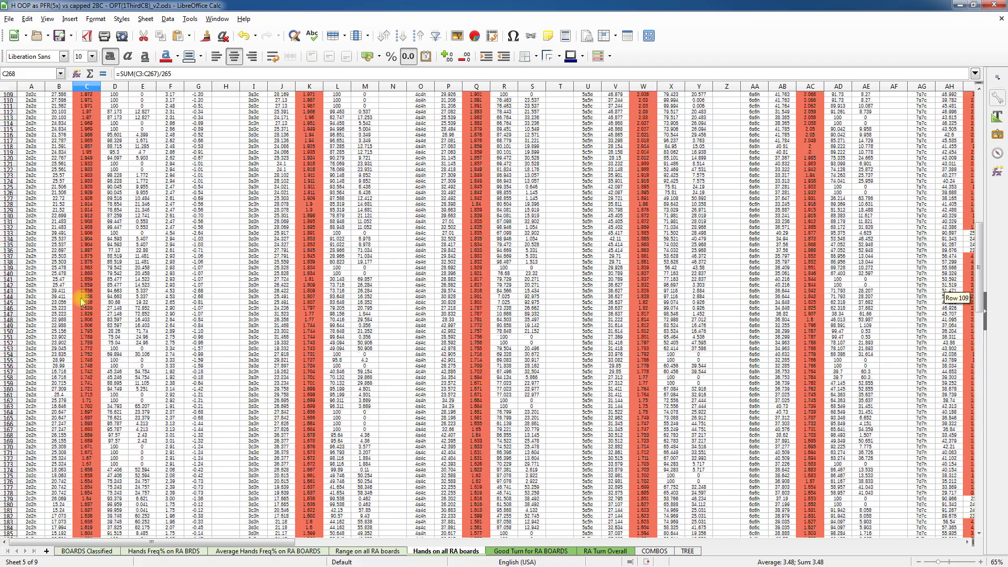
{"action": "scroll", "coordinate": [83, 300], "scroll_direction": "up", "scroll_amount": 20}
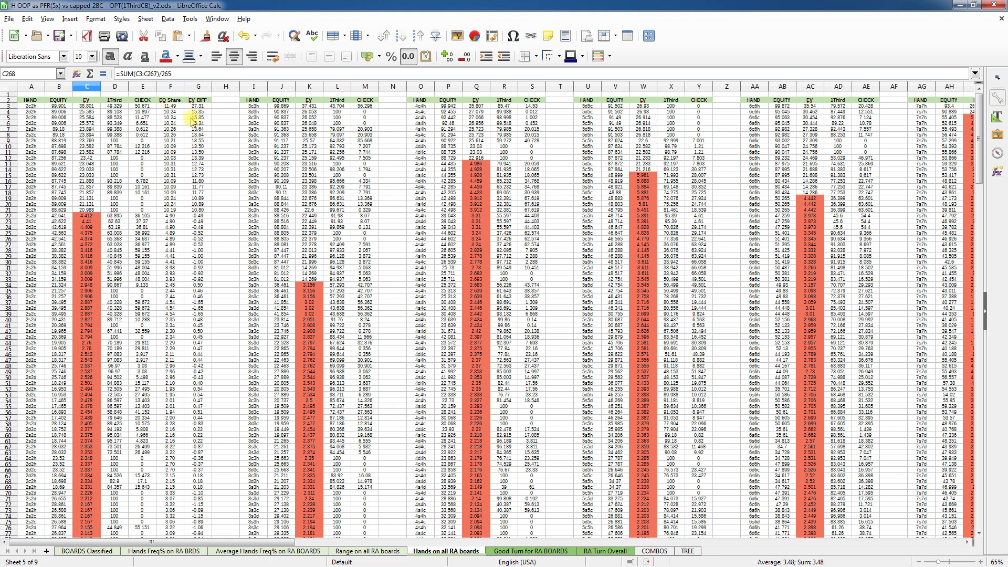
{"action": "left_click", "coordinate": [61, 211]}
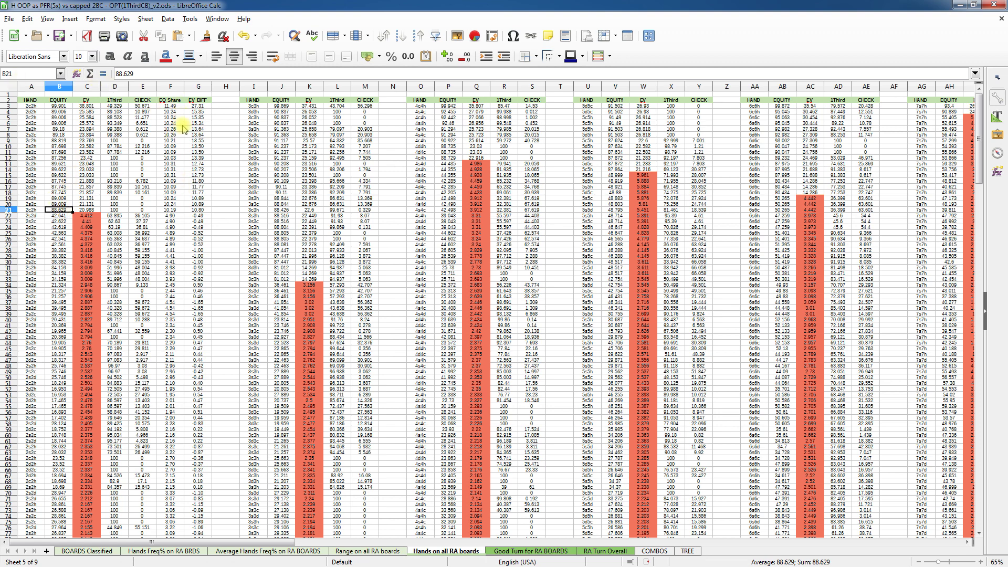
{"action": "left_click", "coordinate": [172, 99]}
{"action": "left_click", "coordinate": [182, 209]}
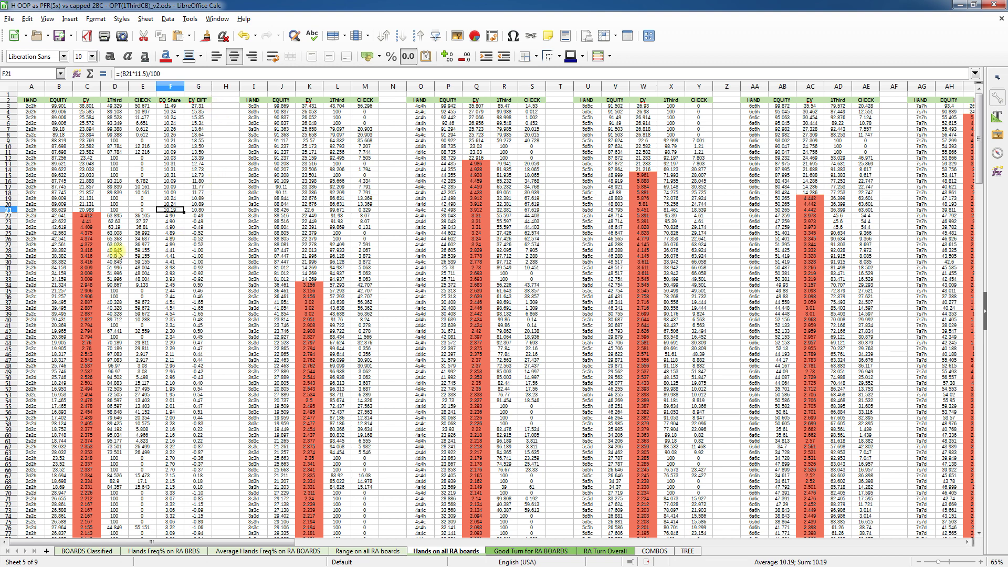
Compare the EVs of the unmarked pocket twos, rows 3 to 21, with row 21's EQ Share and EV DIFF
{"action": "left_click", "coordinate": [89, 209]}
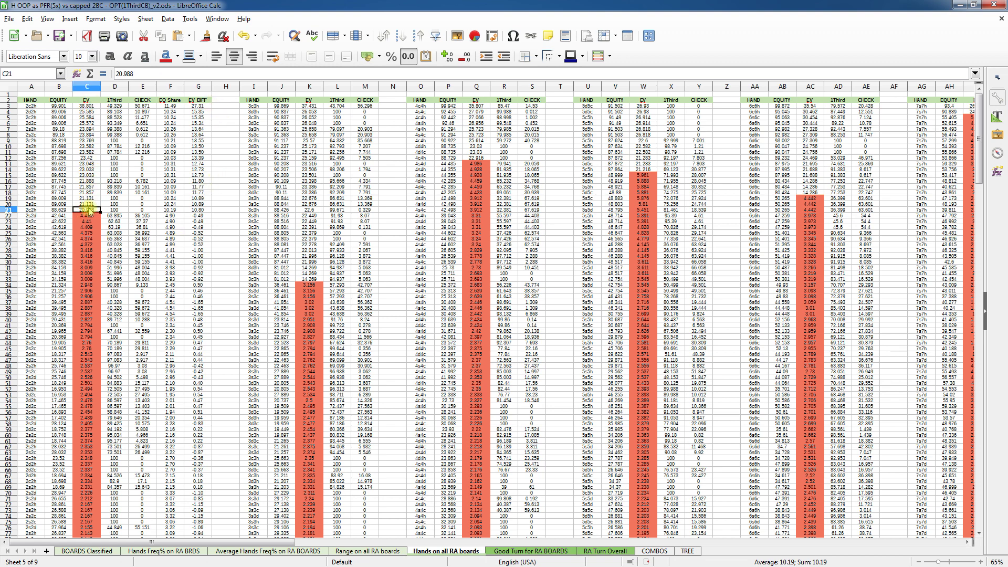
{"action": "left_click", "coordinate": [88, 107]}
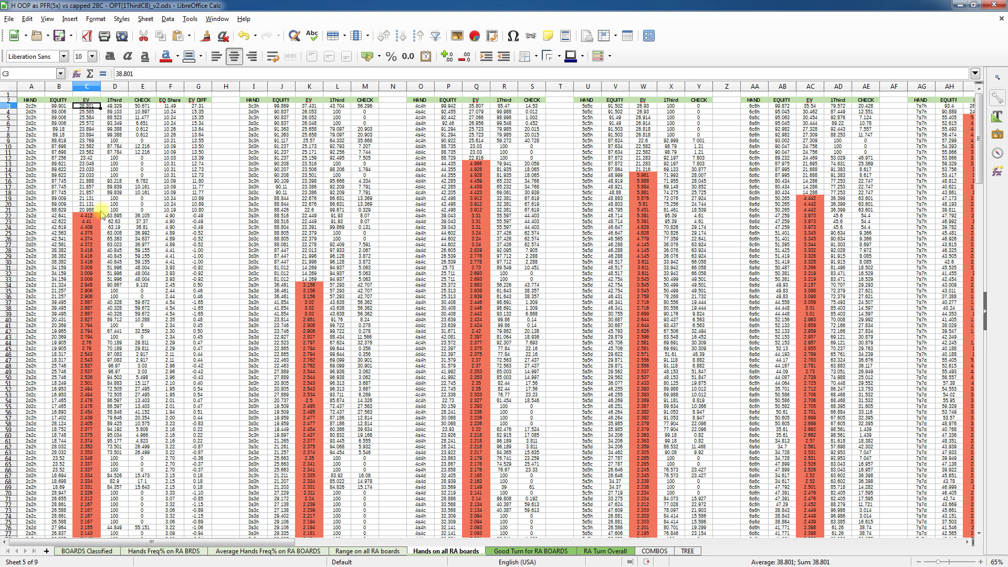
{"action": "left_click", "coordinate": [174, 210]}
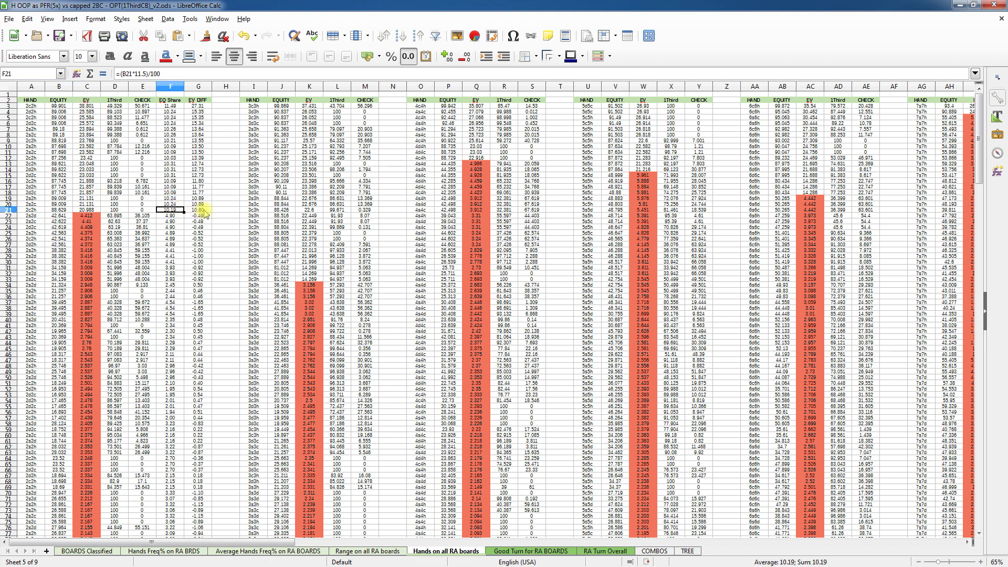
{"action": "left_click", "coordinate": [202, 210]}
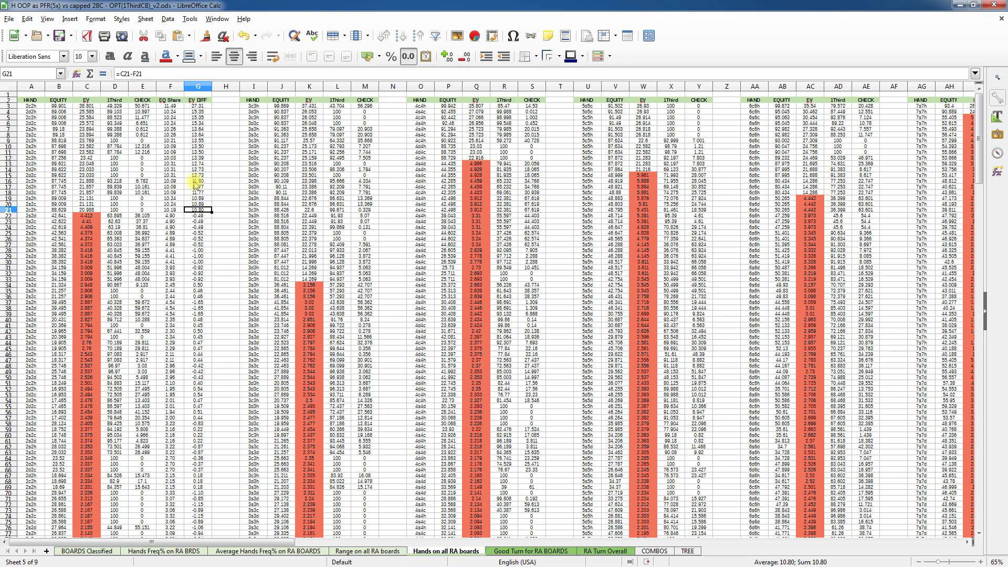
Examine the EV DIFF of the red-marked pocket twos from row 22, and contrast it with the EVs of the unmarked rows above
{"action": "left_click", "coordinate": [205, 216]}
{"action": "scroll", "coordinate": [197, 239], "scroll_direction": "down", "scroll_amount": 1}
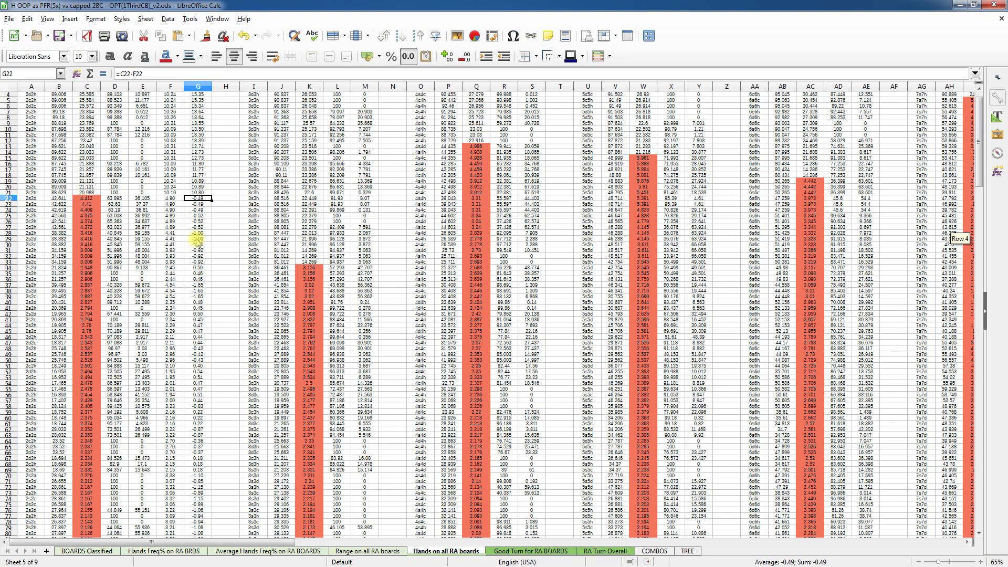
{"action": "scroll", "coordinate": [197, 239], "scroll_direction": "up", "scroll_amount": 1}
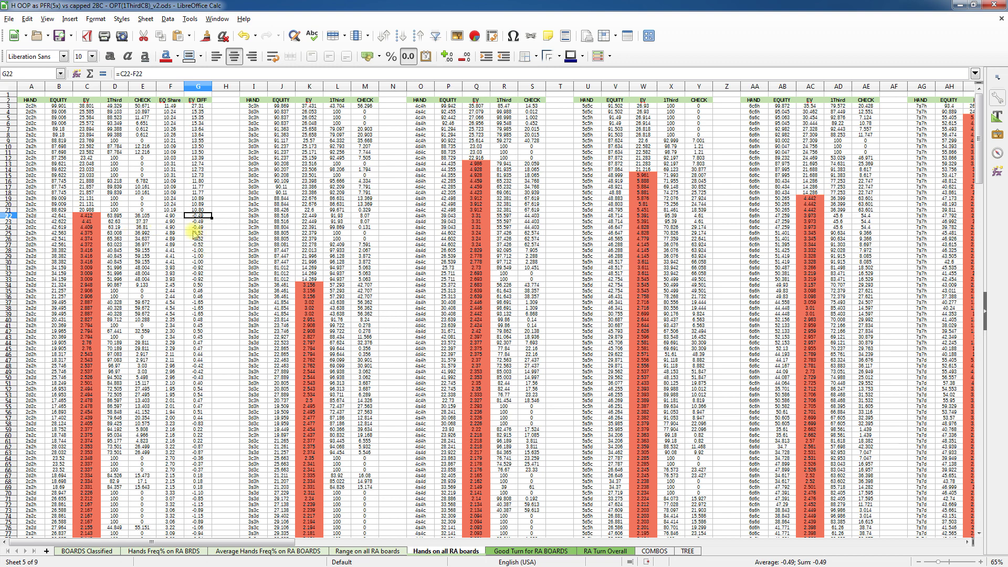
{"action": "left_click", "coordinate": [89, 210]}
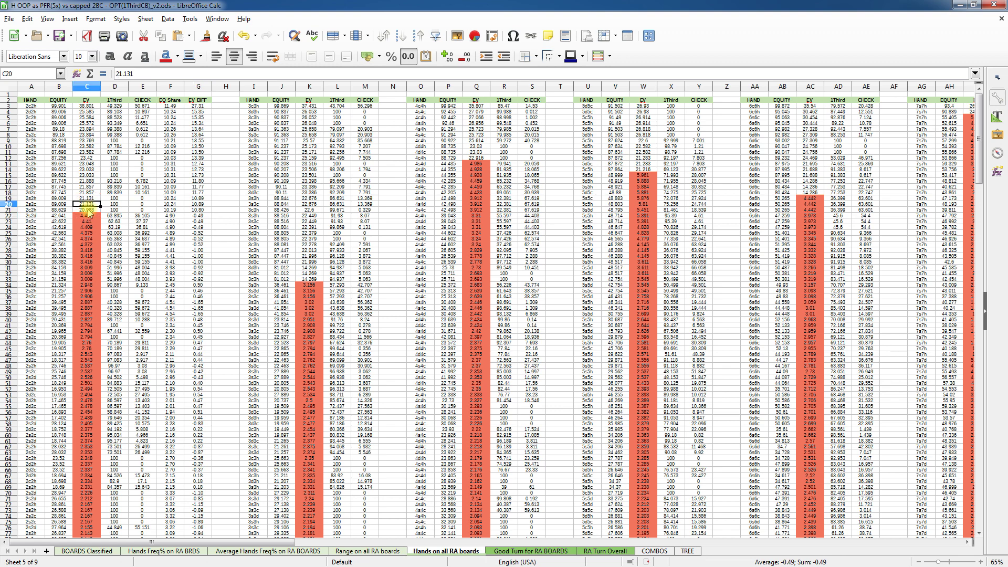
{"action": "left_click", "coordinate": [87, 106]}
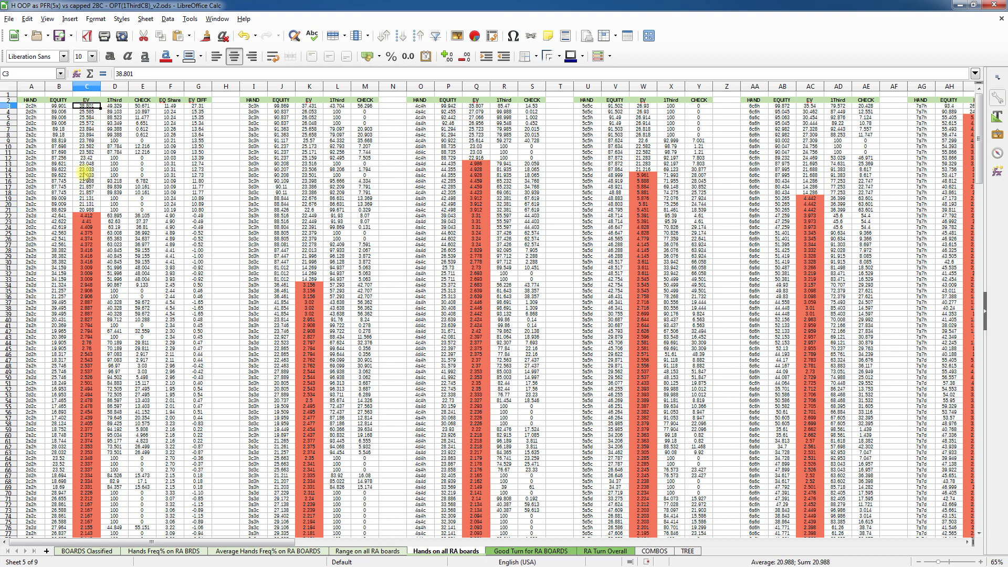
Contrast the EV and EV DIFF of the unmarked pocket twos in row 21 with the red-marked hands in rows 22 to 24
{"action": "left_click", "coordinate": [85, 209]}
{"action": "left_click", "coordinate": [89, 107]}
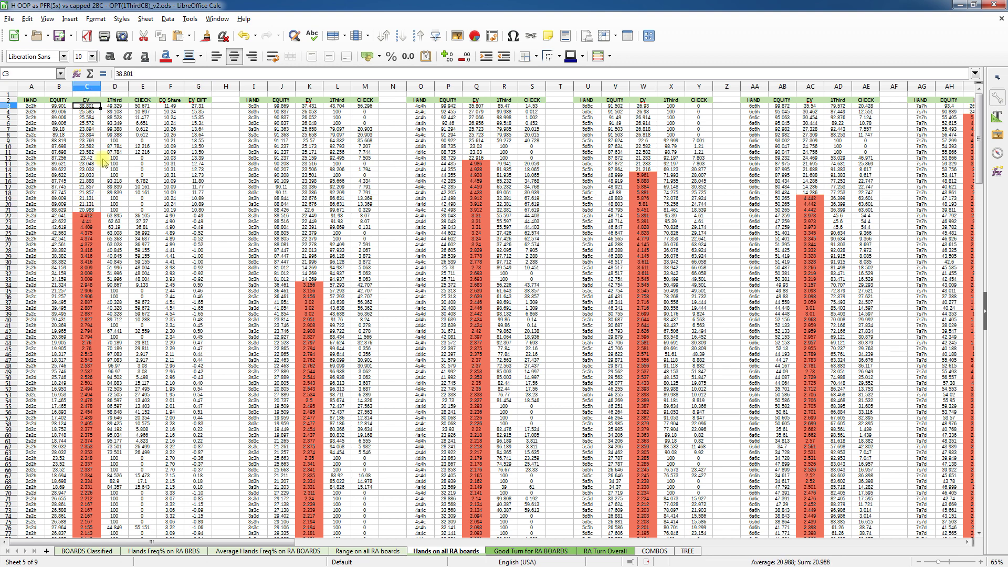
{"action": "left_click", "coordinate": [86, 210]}
{"action": "left_click", "coordinate": [197, 211]}
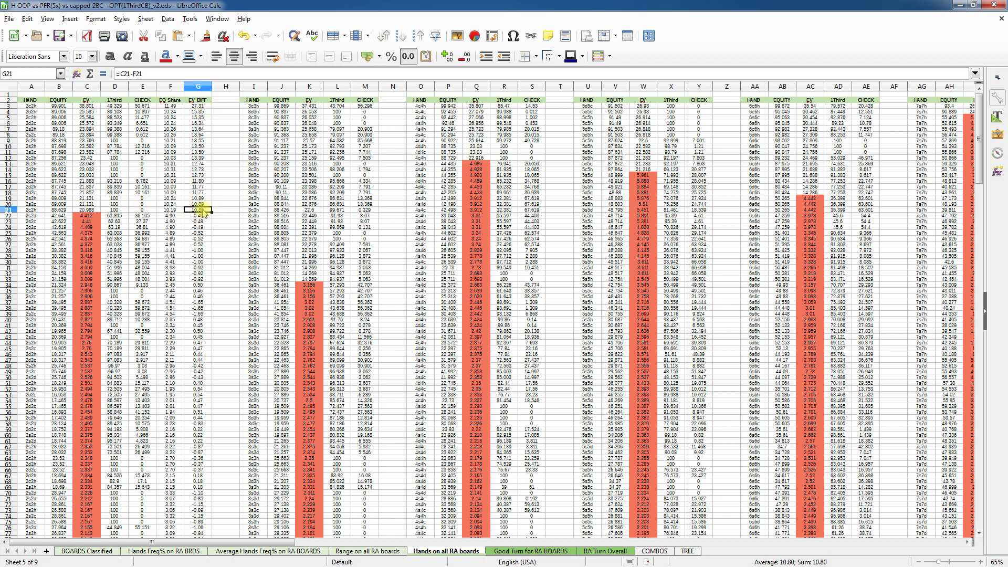
{"action": "left_click", "coordinate": [92, 215]}
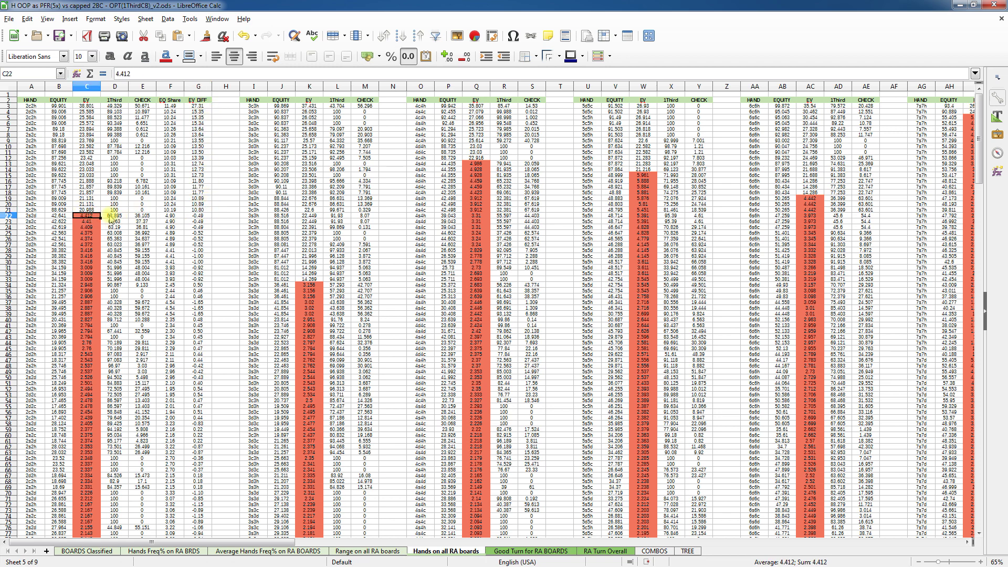
{"action": "left_click", "coordinate": [198, 221]}
{"action": "left_click", "coordinate": [200, 227]}
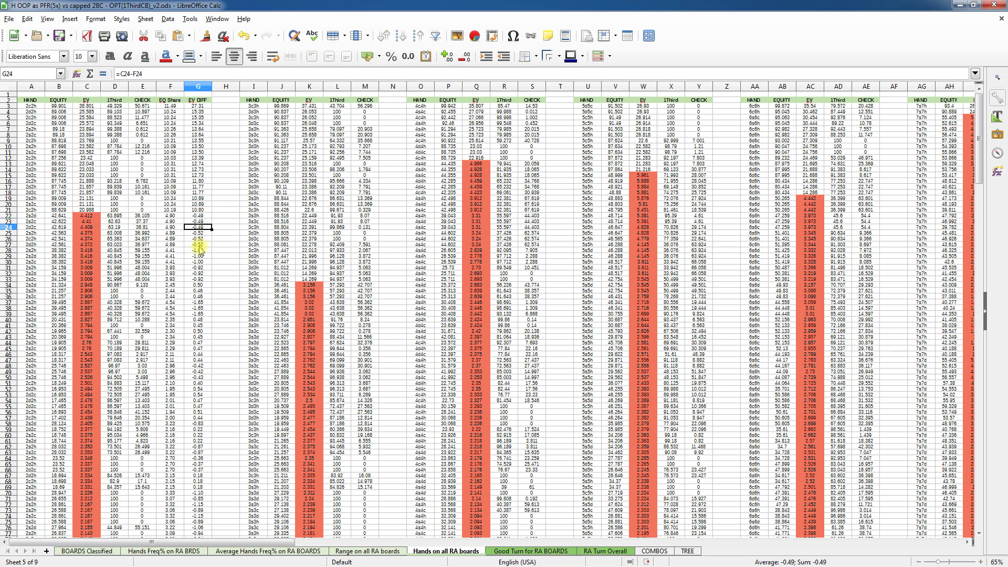
Examine the EV DIFF formula and the EV of the red-marked pocket twos hand in row 42
{"action": "scroll", "coordinate": [199, 234], "scroll_direction": "down", "scroll_amount": 2}
{"action": "left_click", "coordinate": [199, 297]}
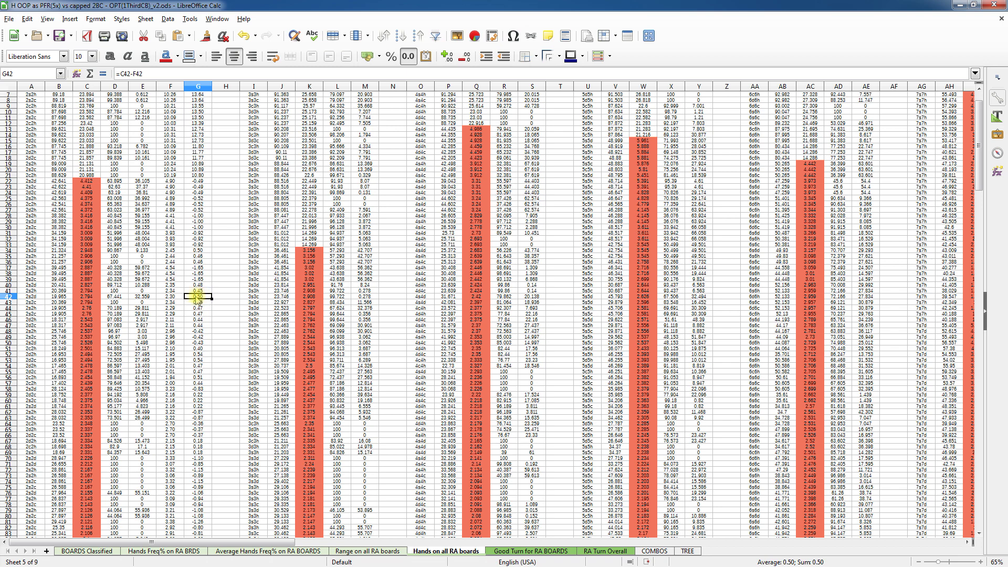
{"action": "left_click", "coordinate": [90, 296]}
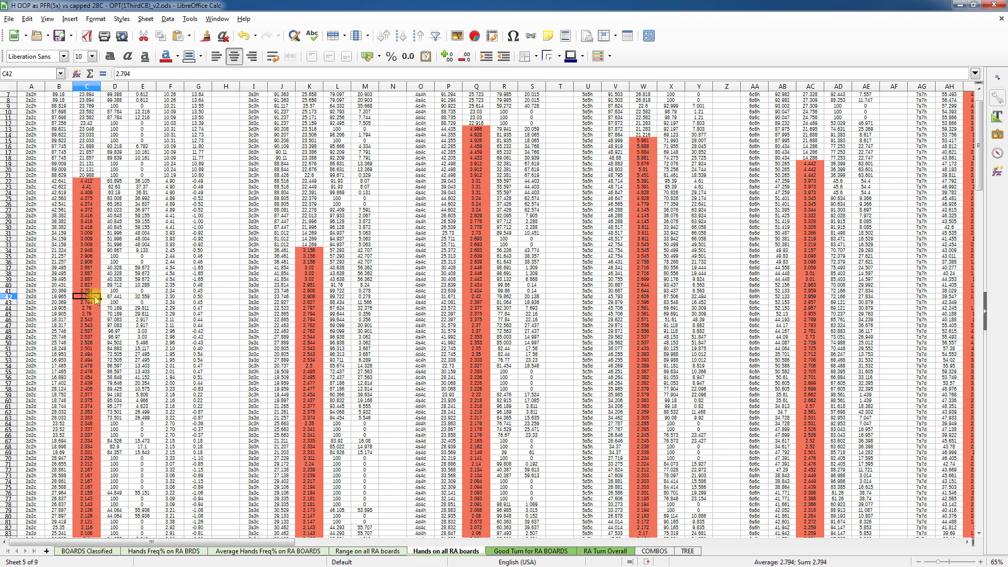
Follow the red-marked pocket twos' EVs and EV DIFFs down to the closing averages, and return to the top of the sheet
{"action": "scroll", "coordinate": [209, 320], "scroll_direction": "down", "scroll_amount": 2}
{"action": "scroll", "coordinate": [209, 320], "scroll_direction": "down", "scroll_amount": 1}
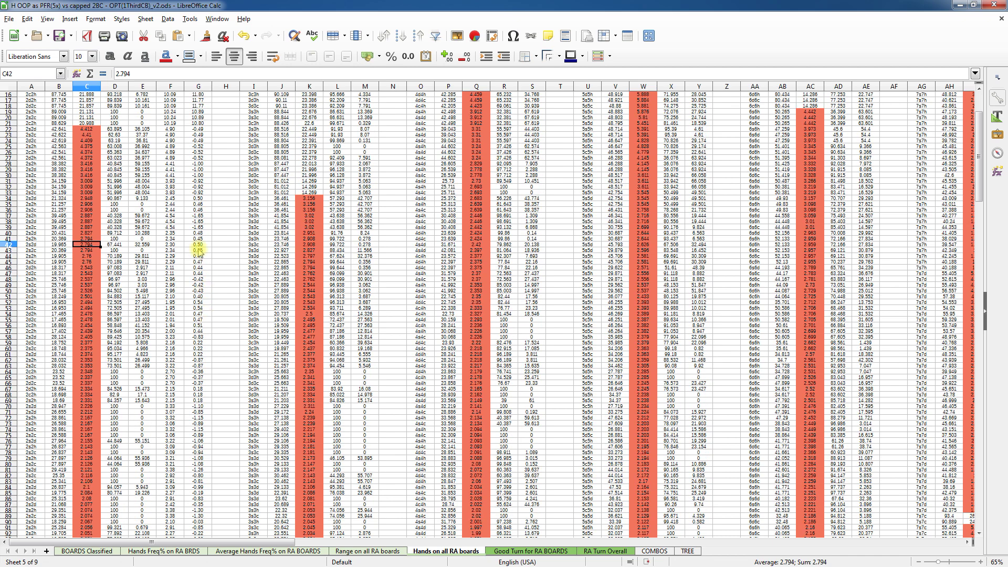
{"action": "scroll", "coordinate": [192, 307], "scroll_direction": "down", "scroll_amount": 15}
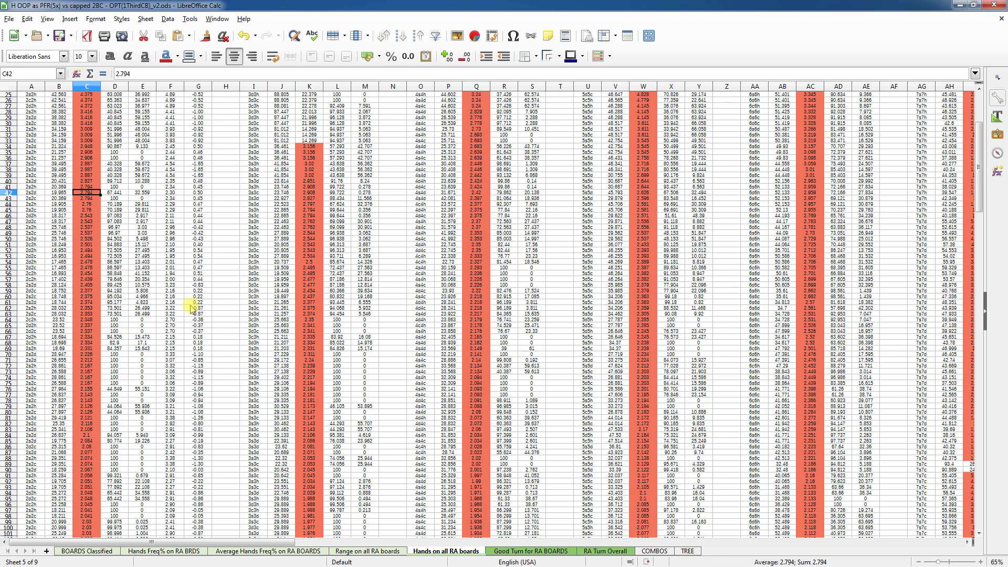
{"action": "scroll", "coordinate": [84, 336], "scroll_direction": "down", "scroll_amount": 3}
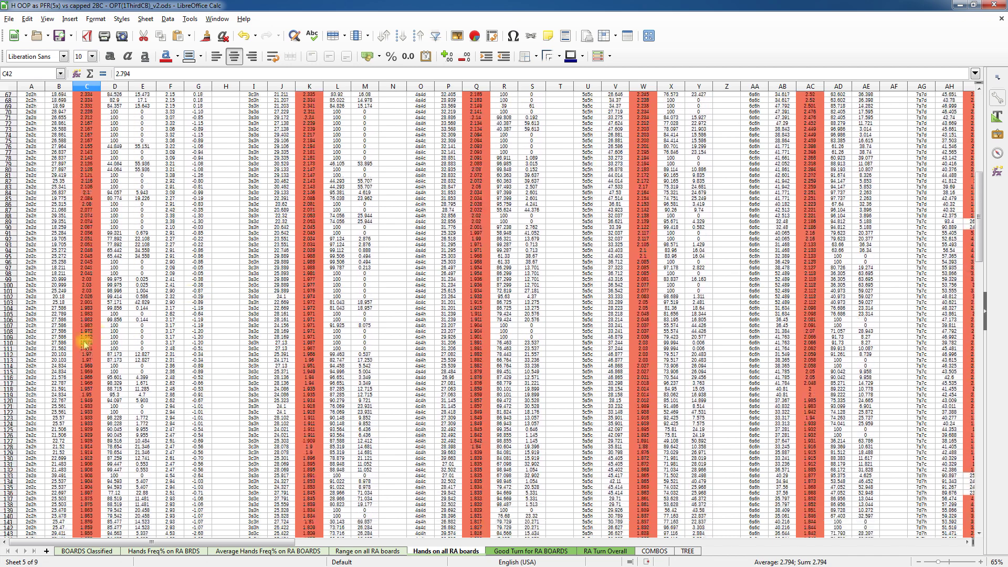
{"action": "scroll", "coordinate": [83, 359], "scroll_direction": "down", "scroll_amount": 3}
{"action": "scroll", "coordinate": [83, 359], "scroll_direction": "down", "scroll_amount": 20}
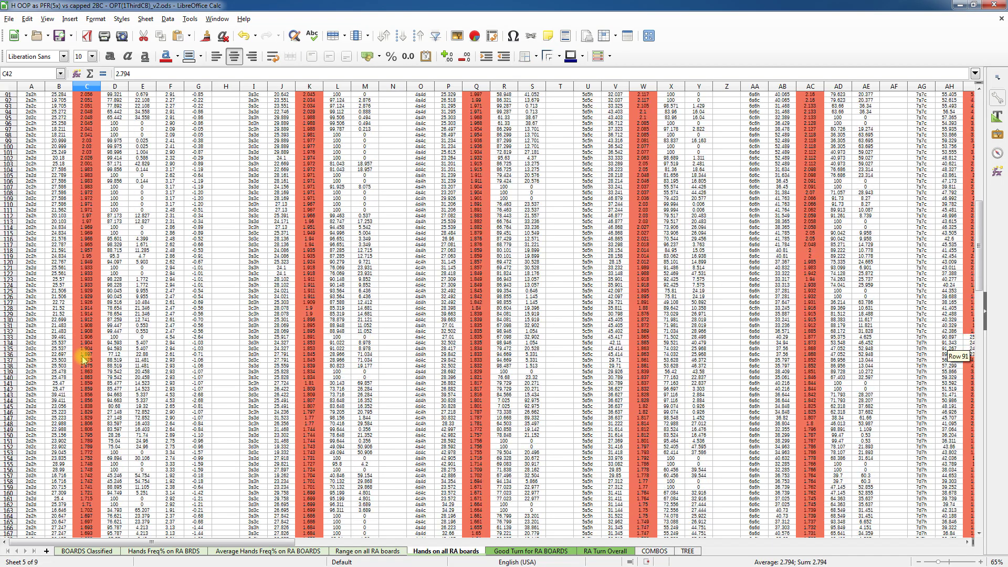
{"action": "scroll", "coordinate": [84, 359], "scroll_direction": "down", "scroll_amount": 19}
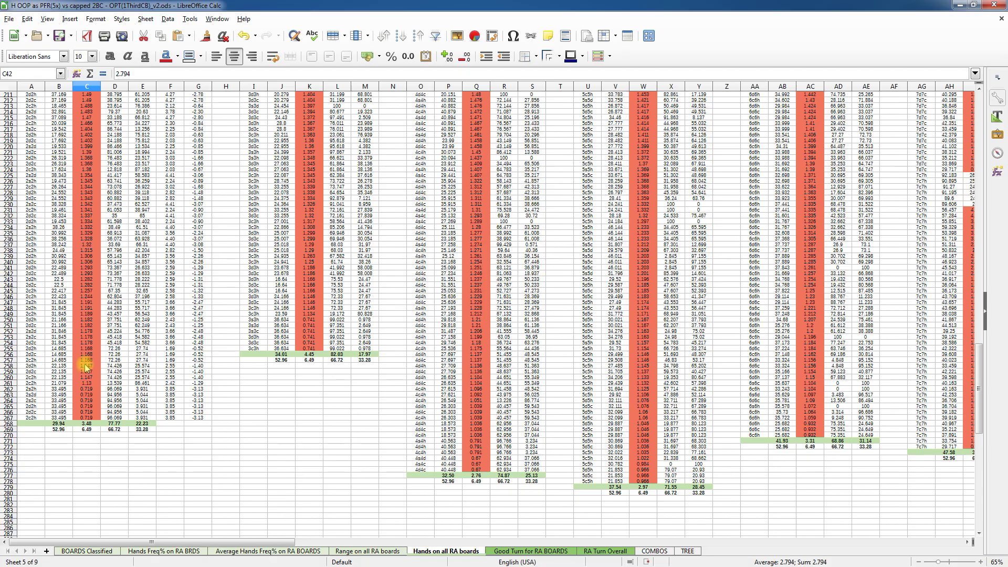
{"action": "scroll", "coordinate": [87, 427], "scroll_direction": "up", "scroll_amount": 20}
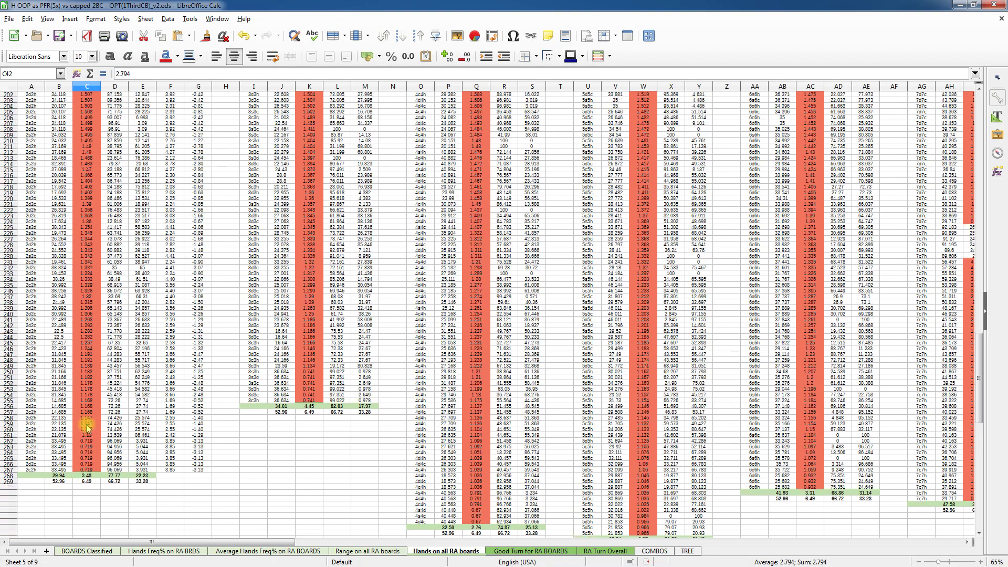
{"action": "scroll", "coordinate": [87, 428], "scroll_direction": "up", "scroll_amount": 20}
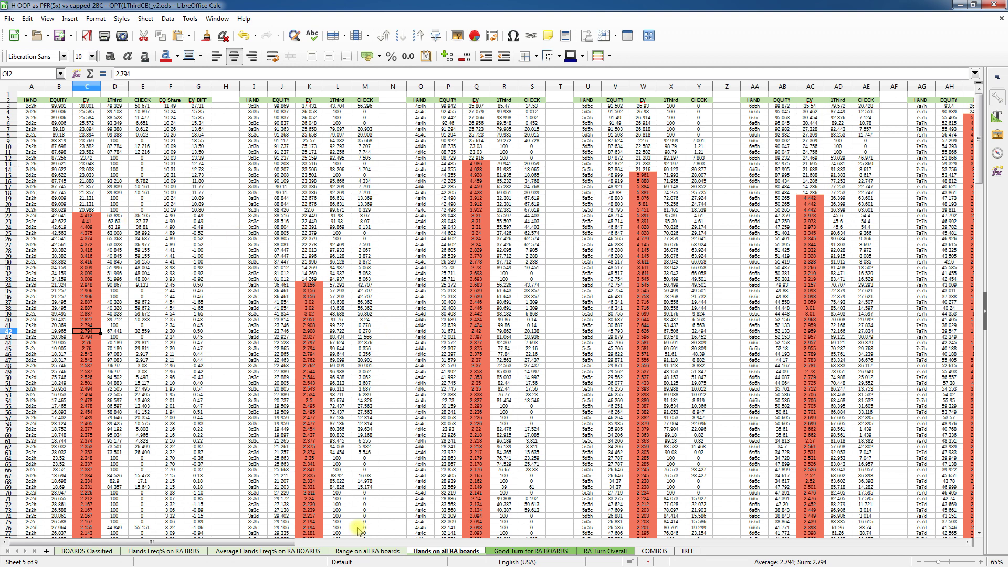
Open the Hands Freq% on RA BRDS sheet and find the FLUSH DRAW section starting at row 8451
{"action": "left_click", "coordinate": [193, 553]}
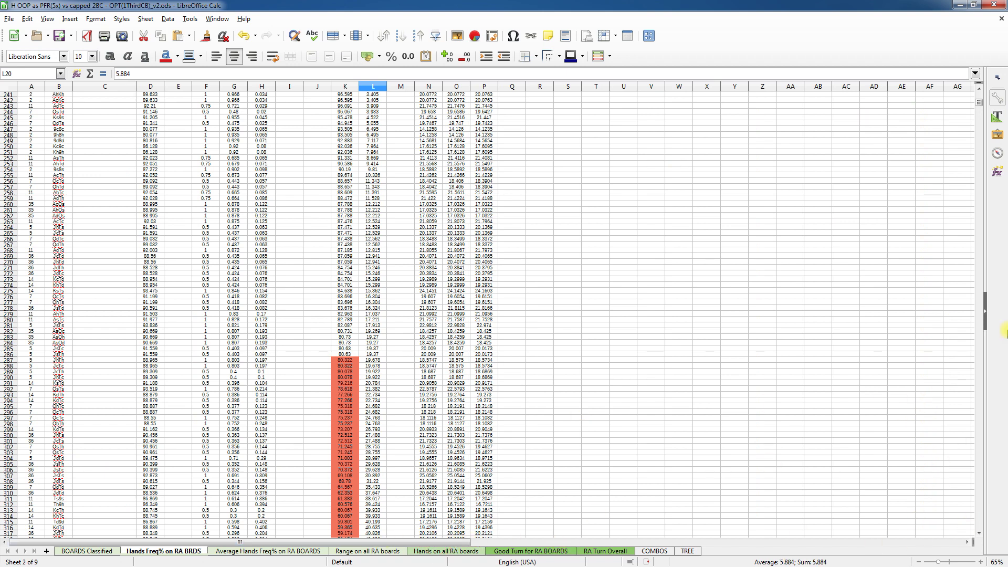
{"action": "left_click_drag", "start_coordinate": [978, 102], "coordinate": [977, 97]}
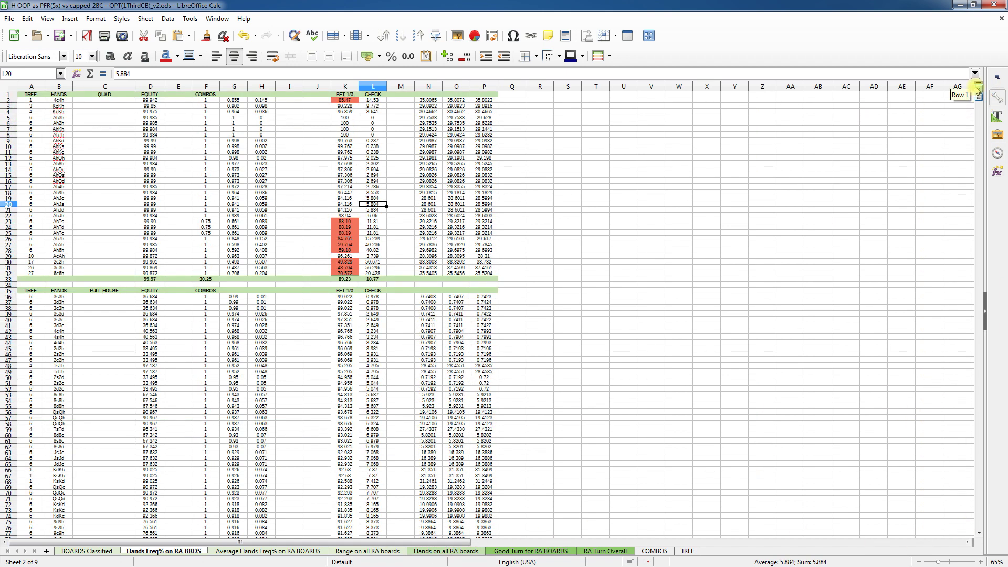
{"action": "scroll", "coordinate": [315, 274], "scroll_direction": "down", "scroll_amount": 20}
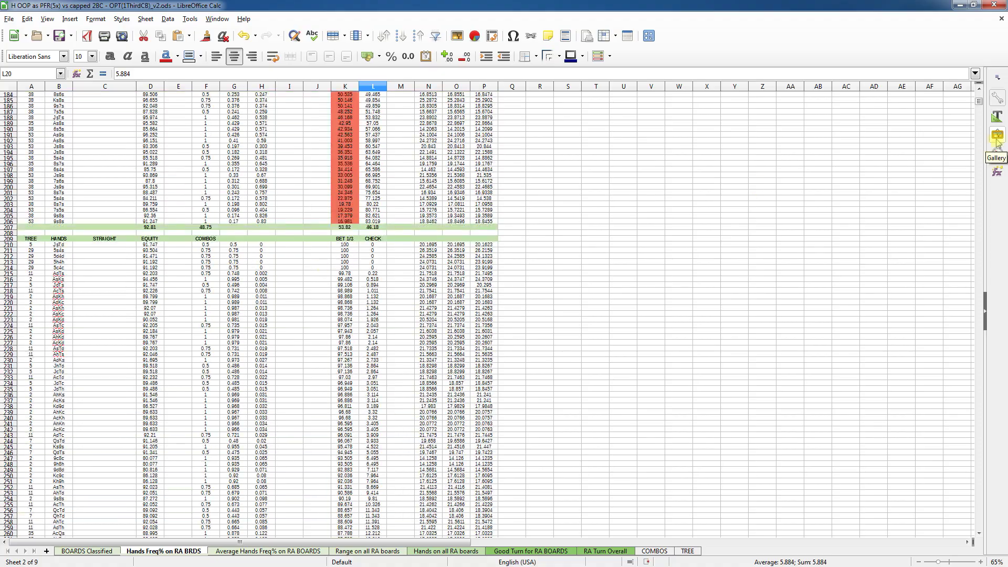
{"action": "left_click_drag", "start_coordinate": [977, 107], "coordinate": [910, 297]}
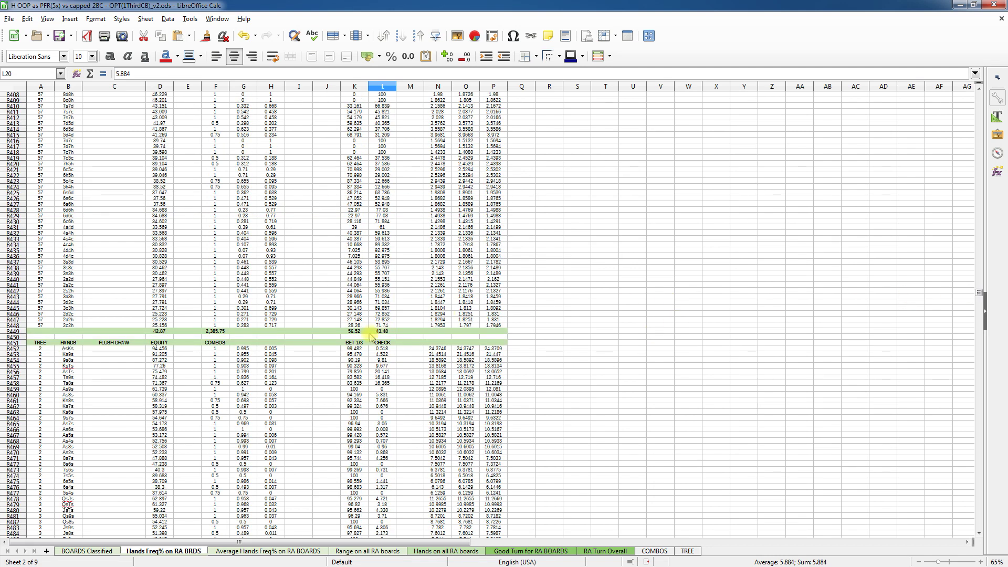
{"action": "scroll", "coordinate": [249, 358], "scroll_direction": "down", "scroll_amount": 2}
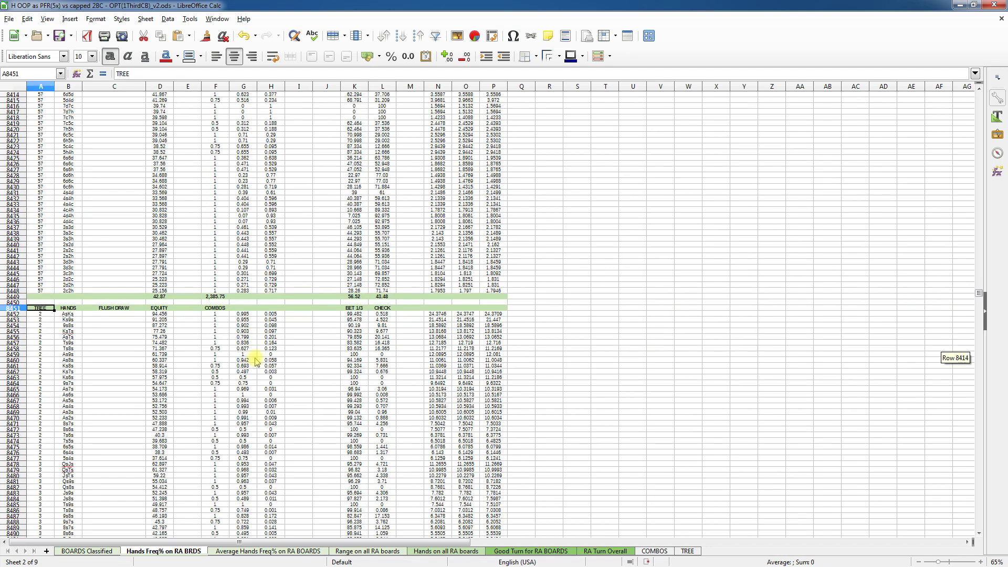
Follow the flush draw hands through all trees down to their average row 9392
{"action": "scroll", "coordinate": [282, 357], "scroll_direction": "down", "scroll_amount": 20}
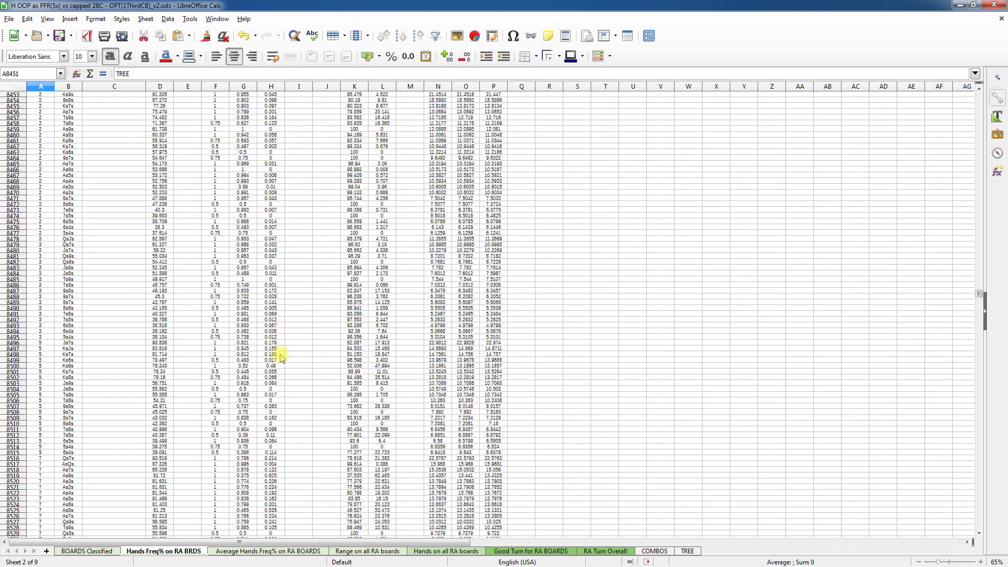
{"action": "scroll", "coordinate": [282, 357], "scroll_direction": "down", "scroll_amount": 20}
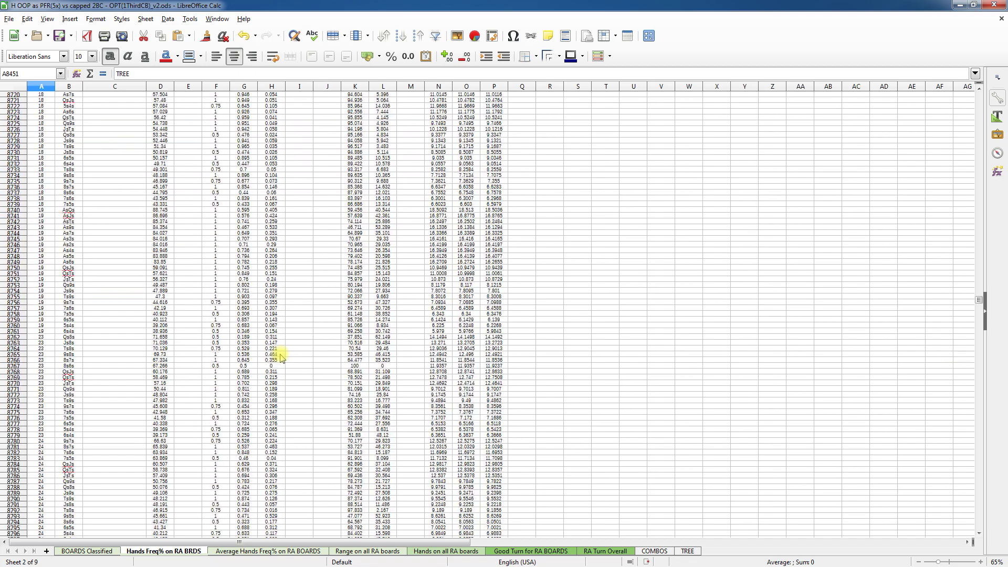
{"action": "scroll", "coordinate": [282, 357], "scroll_direction": "down", "scroll_amount": 20}
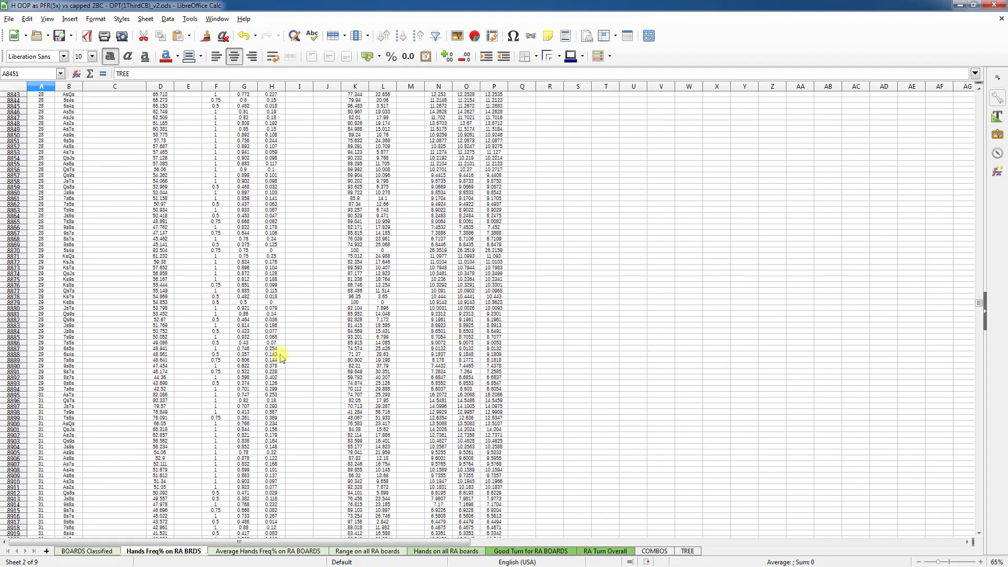
{"action": "scroll", "coordinate": [283, 357], "scroll_direction": "down", "scroll_amount": 20}
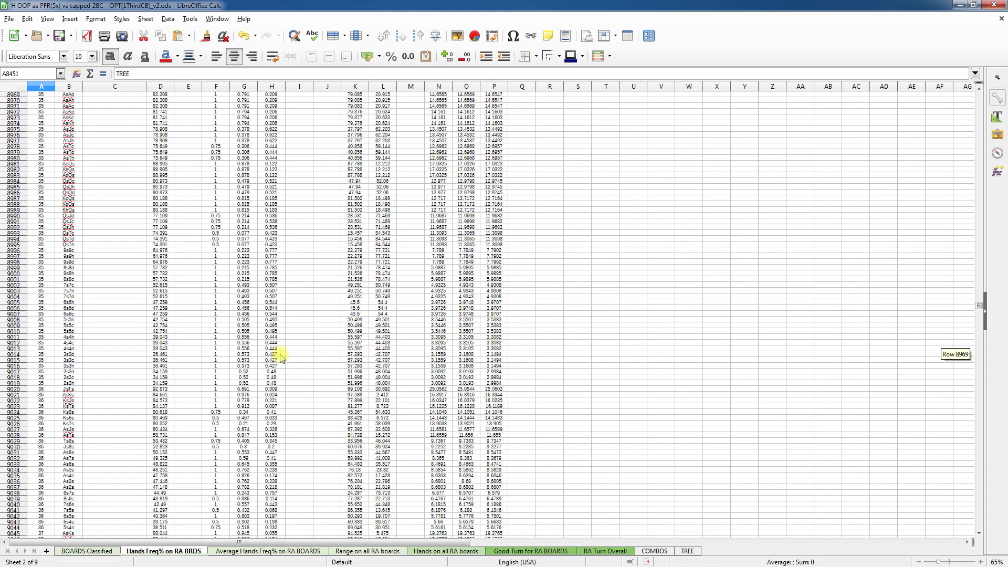
{"action": "scroll", "coordinate": [282, 357], "scroll_direction": "down", "scroll_amount": 20}
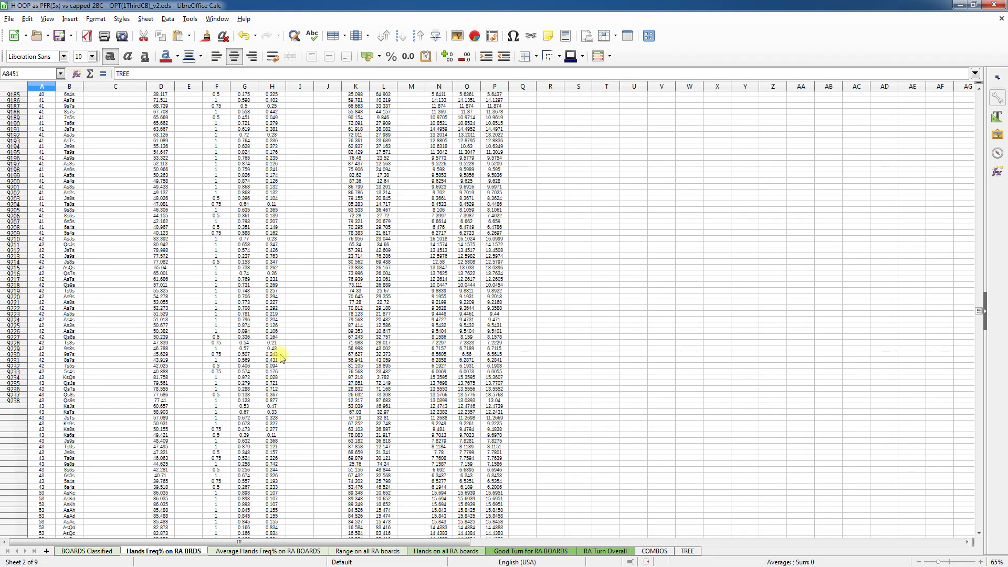
{"action": "scroll", "coordinate": [282, 357], "scroll_direction": "down", "scroll_amount": 20}
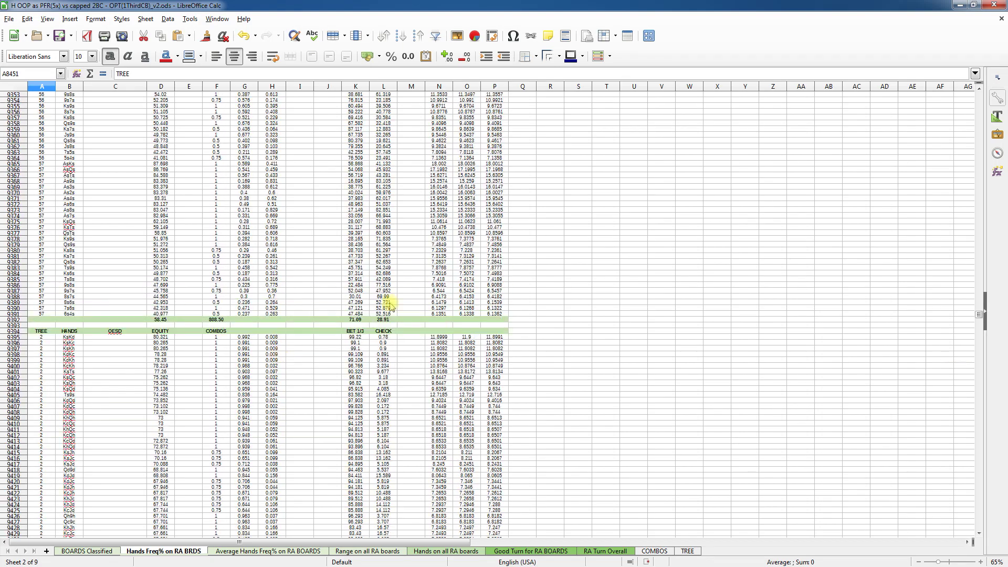
Examine the formulas that average the flush draws' BET 1/3 and CHECK frequencies in row 9392, at 85% zoom
{"action": "left_click", "coordinate": [362, 320]}
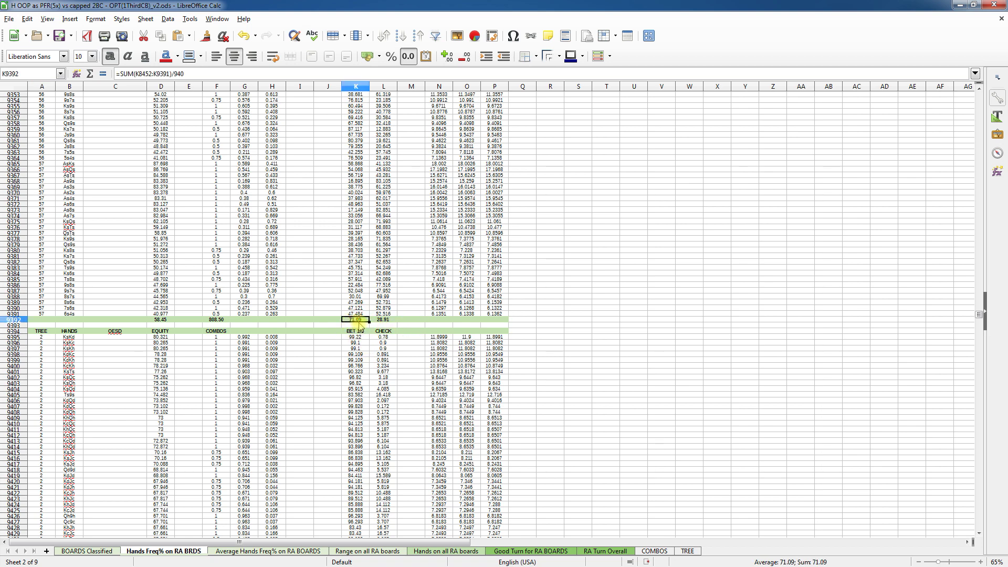
{"action": "left_click", "coordinate": [979, 562]}
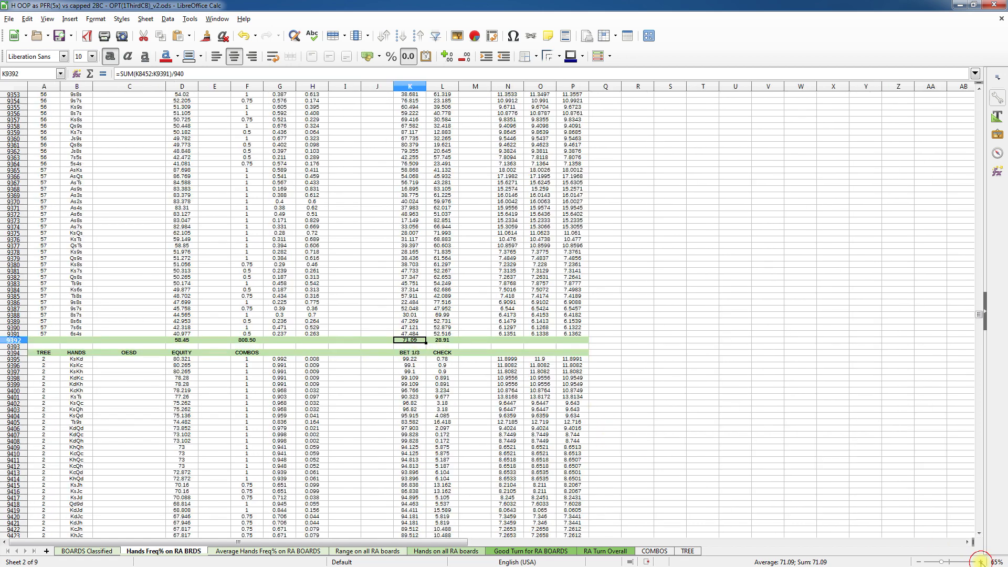
{"action": "left_click", "coordinate": [979, 562]}
{"action": "left_click", "coordinate": [500, 383]}
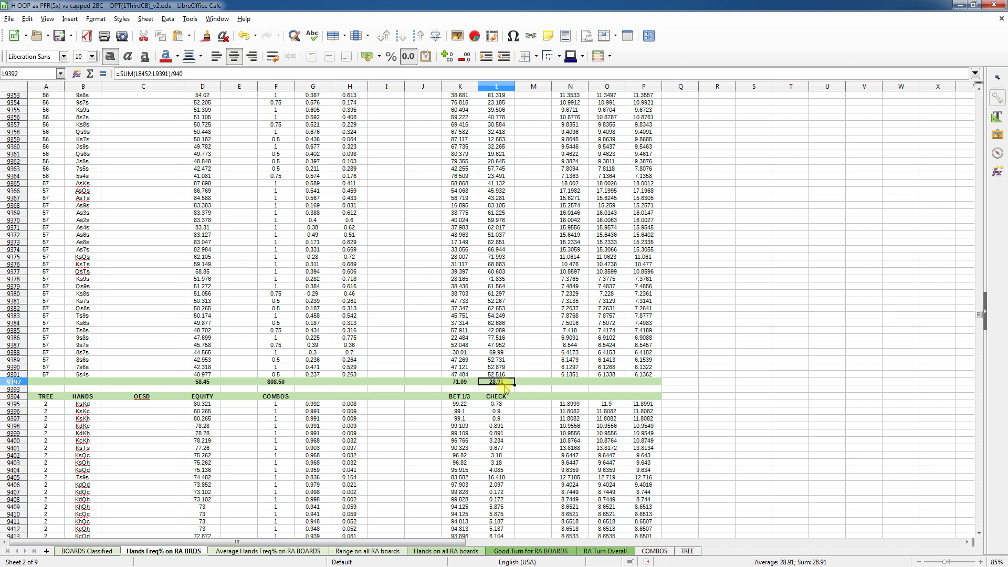
Compare the BET 1/3 and CHECK frequencies of the As8s flush draw in row 9373, and identify its tree number
{"action": "left_click", "coordinate": [466, 243]}
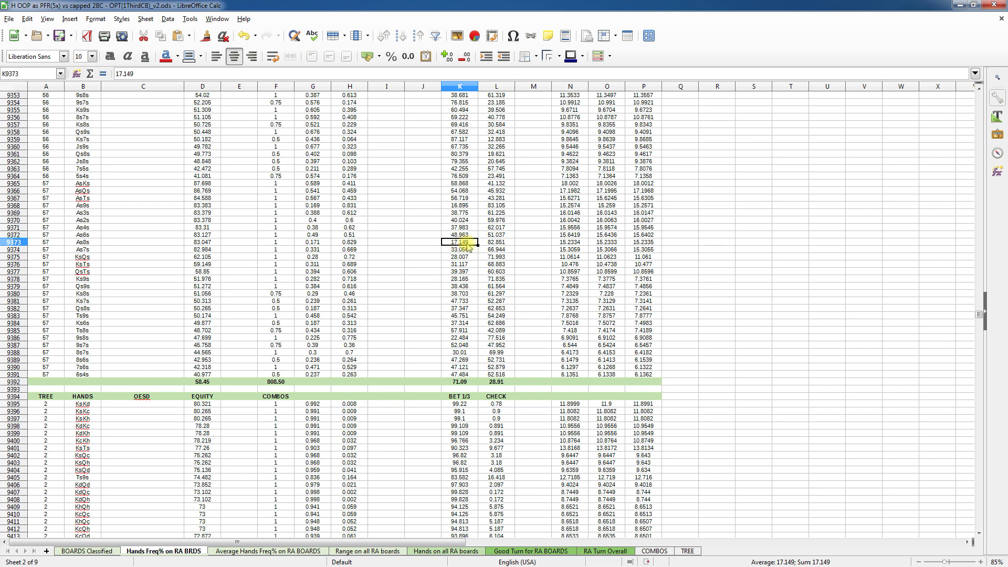
{"action": "left_click", "coordinate": [497, 244]}
{"action": "left_click", "coordinate": [475, 246]}
{"action": "left_click", "coordinate": [496, 242]}
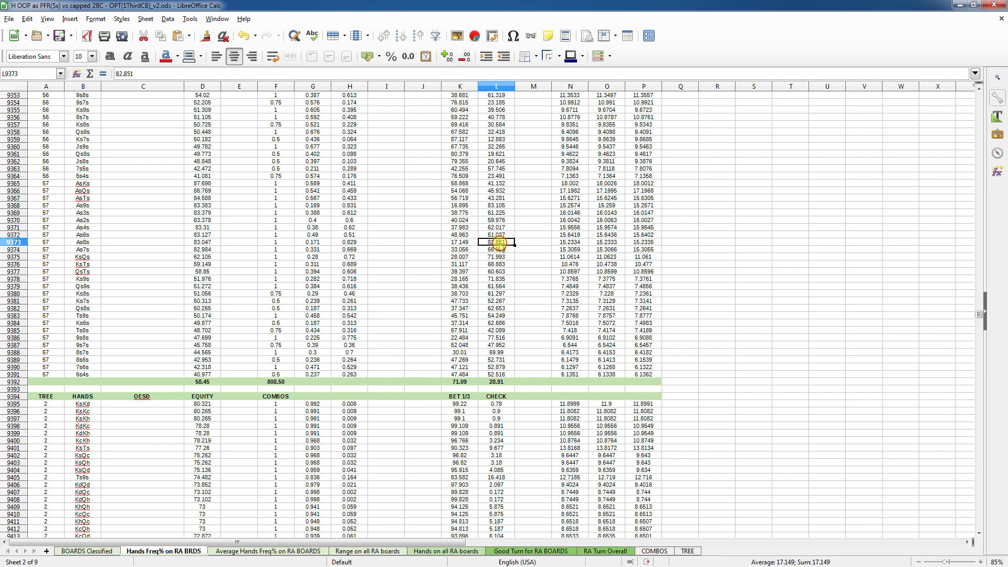
{"action": "left_click", "coordinate": [85, 244]}
{"action": "left_click", "coordinate": [46, 244]}
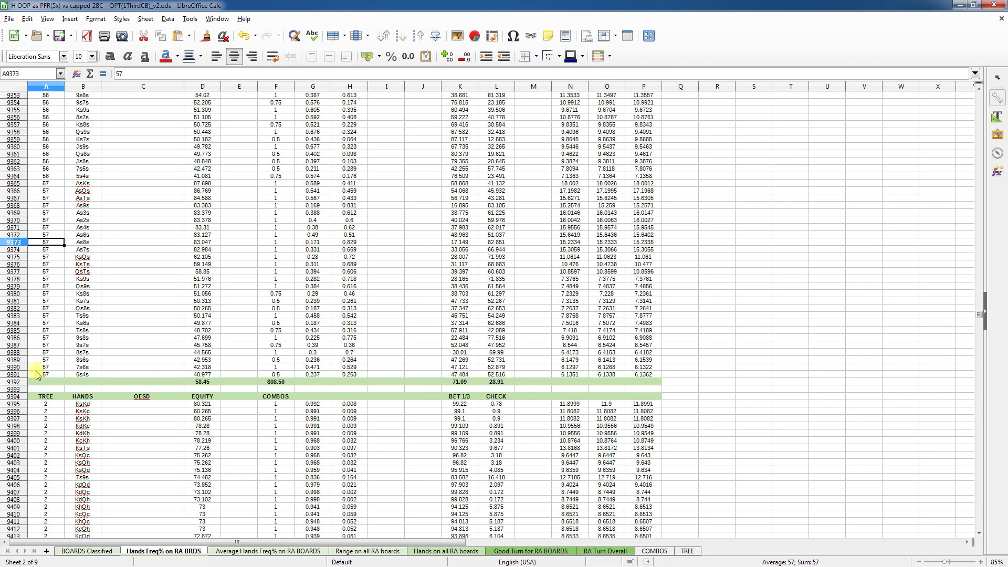
Switch to GTO+, load tree 57 (J♠5♠A♦) from the database distributions, and open Player 1's first decision
{"action": "left_click", "coordinate": [957, 5]}
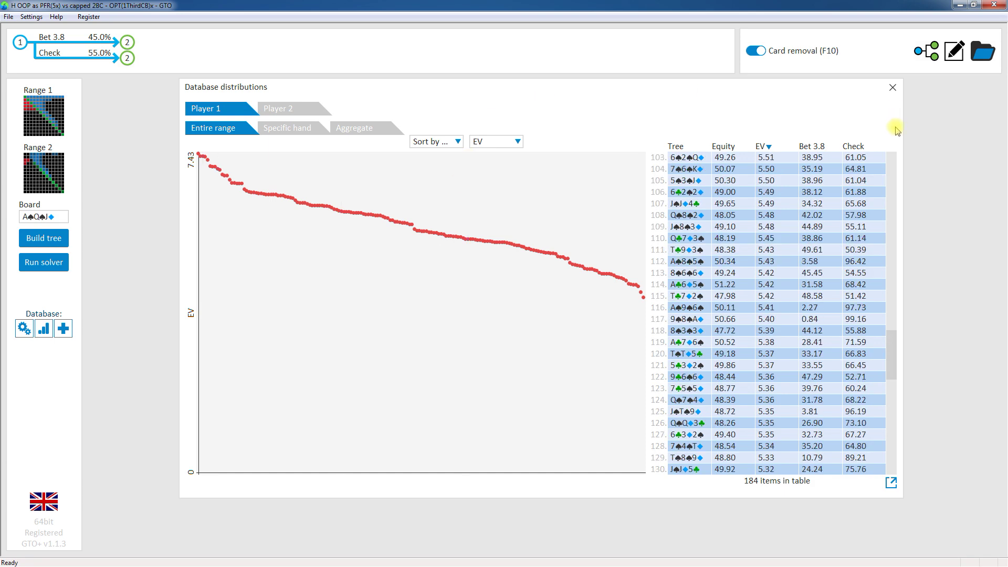
{"action": "left_click_drag", "start_coordinate": [893, 344], "coordinate": [892, 252]}
{"action": "left_click", "coordinate": [685, 274]}
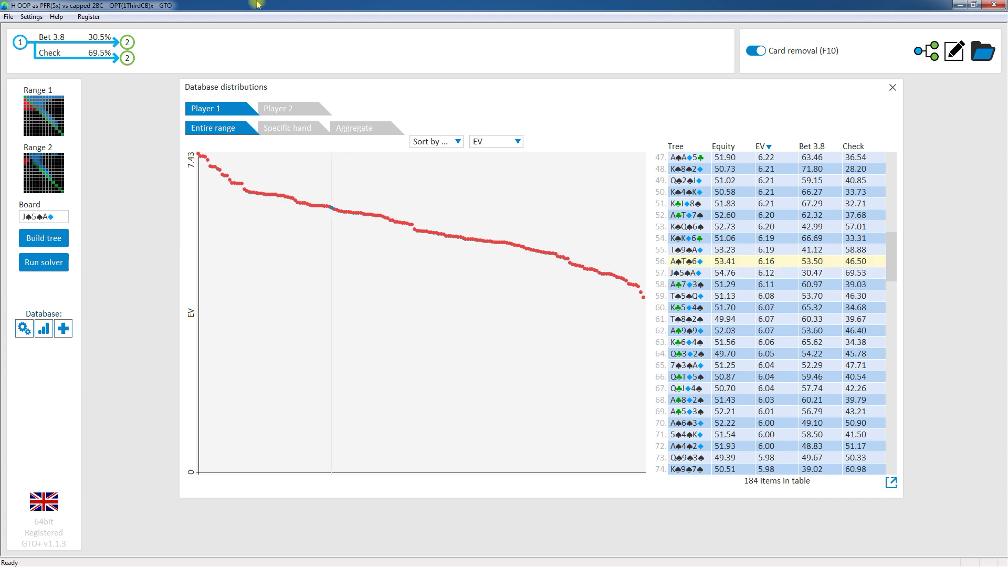
{"action": "left_click", "coordinate": [19, 42]}
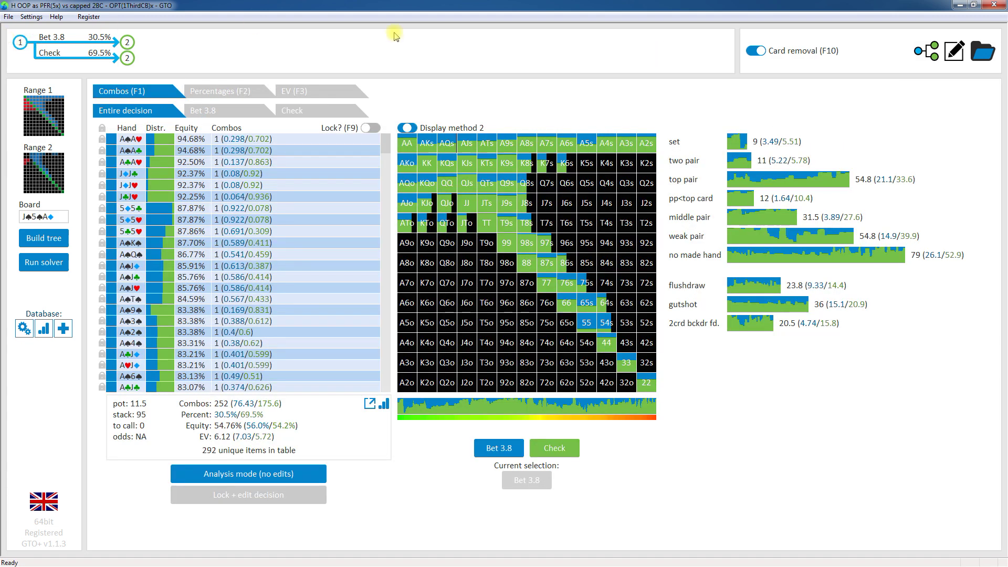
Lock the combo table on A8s to examine its bet and check split, equity and EV, and release the lock
{"action": "mouse_move", "coordinate": [527, 145]}
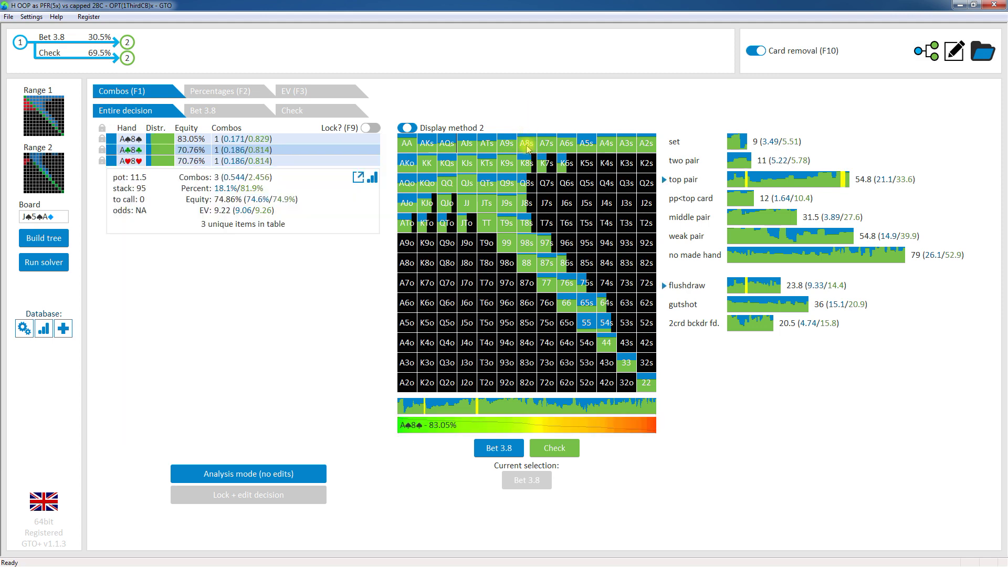
{"action": "key", "text": "F9"}
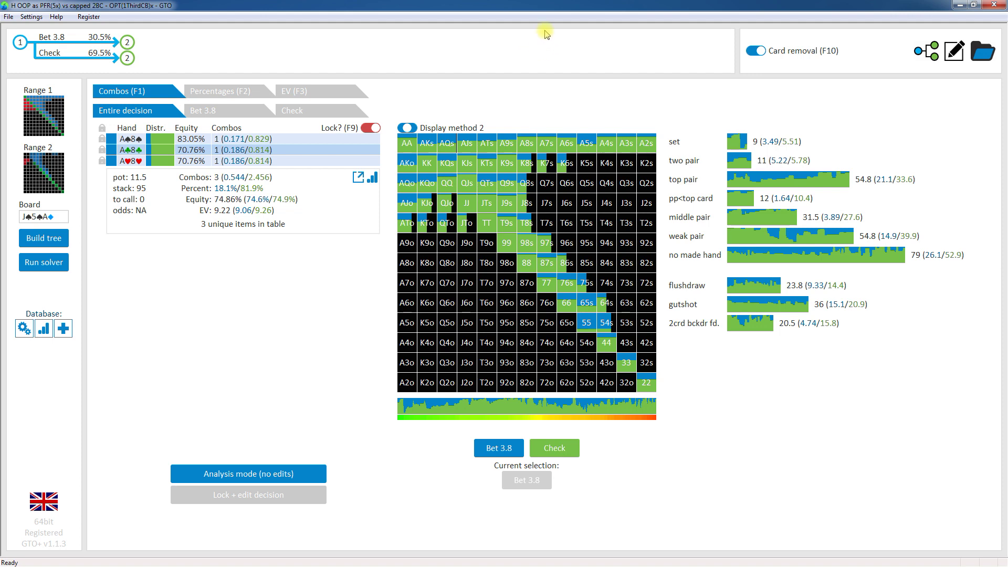
{"action": "left_click", "coordinate": [372, 129]}
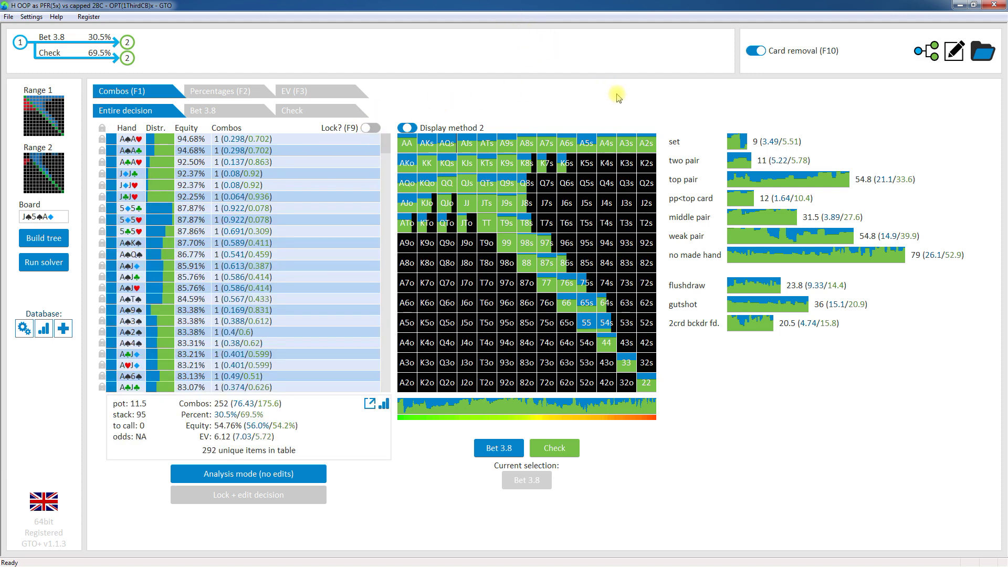